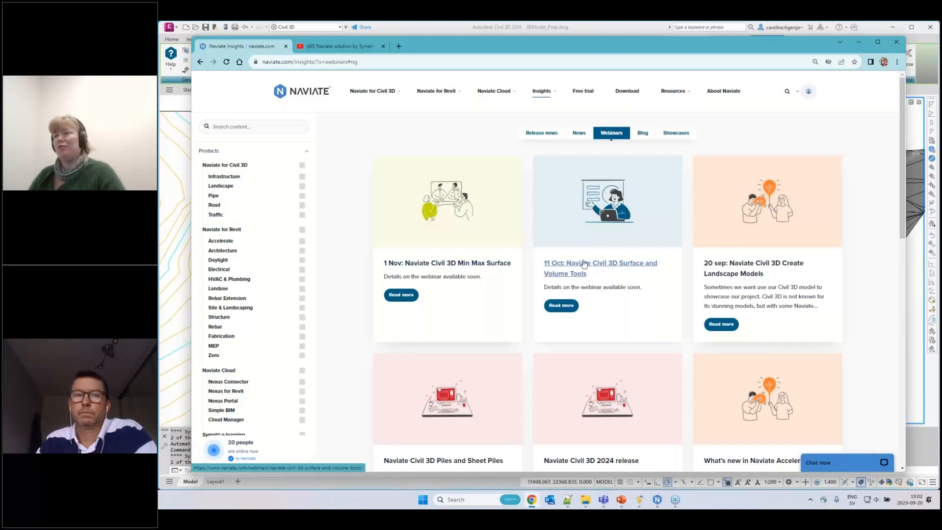
Look over the webinar list on the Naviate site and browse the latest videos on the Naviate YouTube channel
scroll(758, 268, "down", 2)
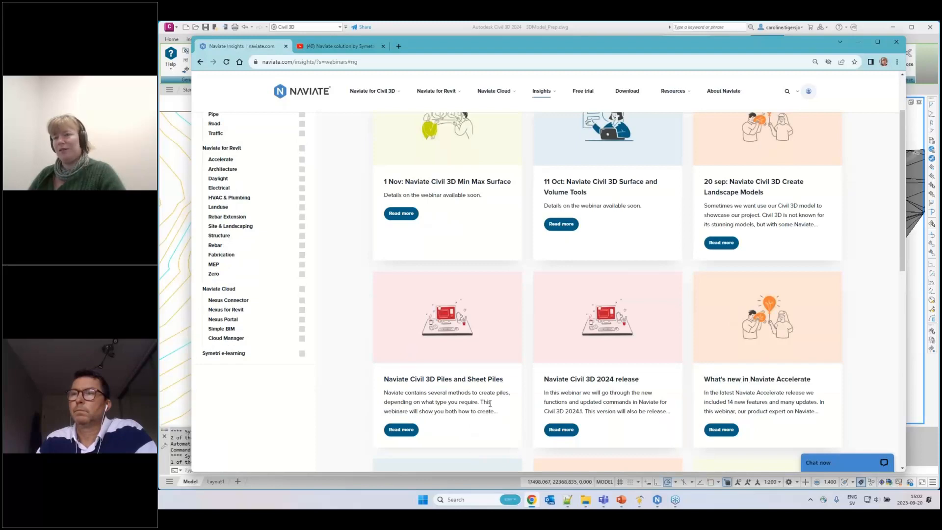
scroll(510, 360, "up", 2)
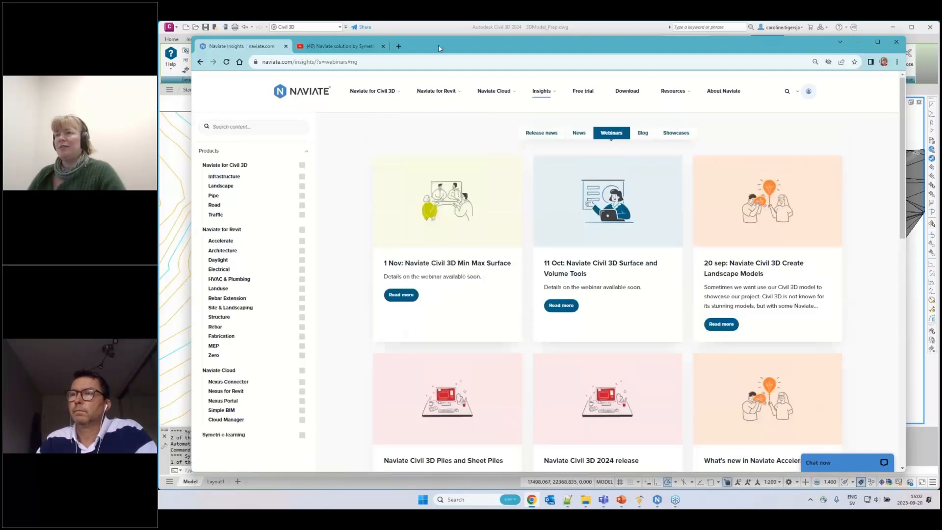
left_click_drag(333, 45, 332, 42)
left_click(332, 43)
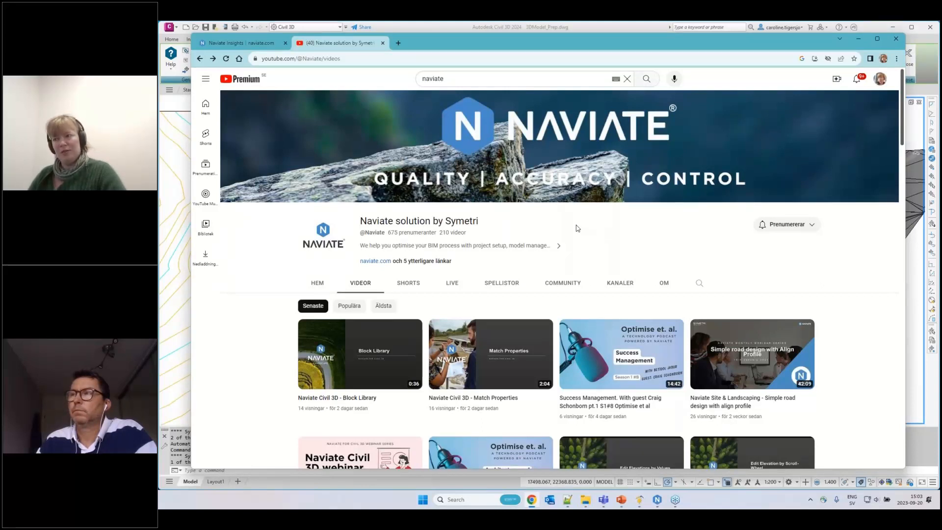
scroll(314, 327, "down", 3)
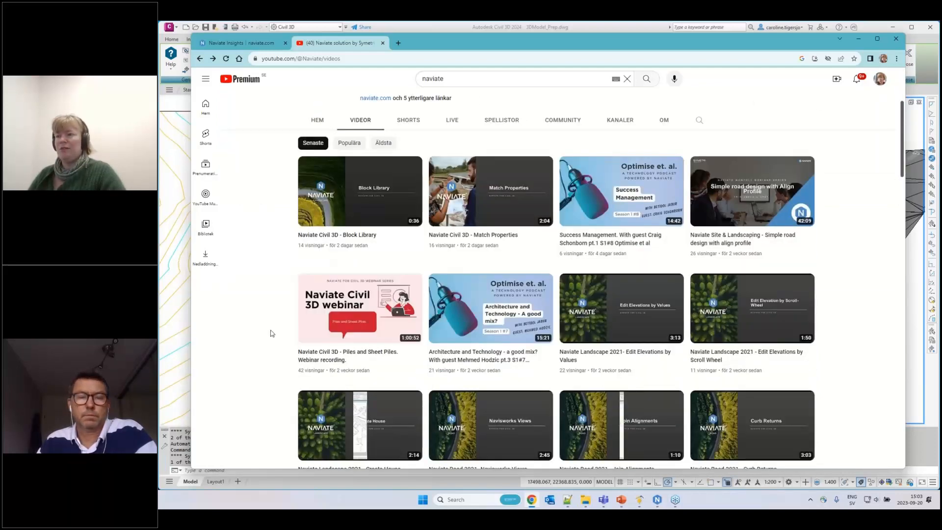
mouse_move(319, 313)
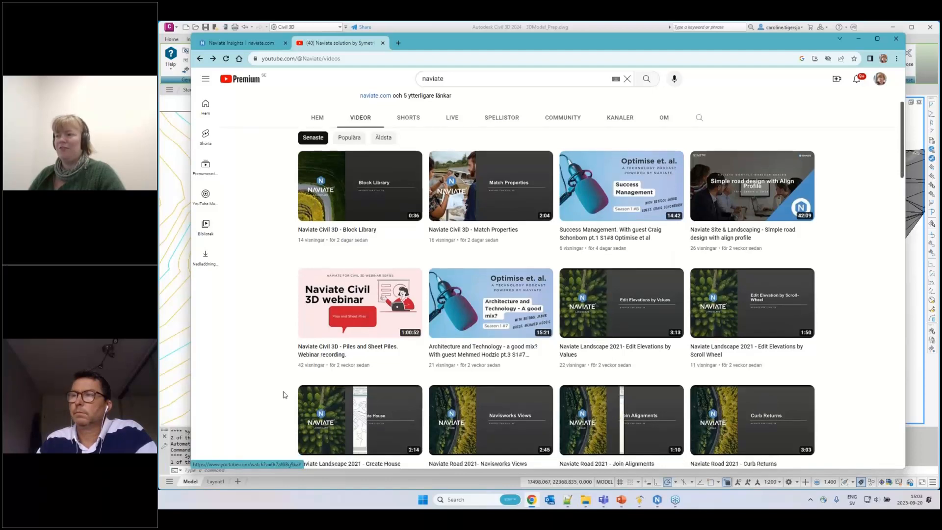
scroll(280, 390, "down", 4)
scroll(270, 375, "down", 3)
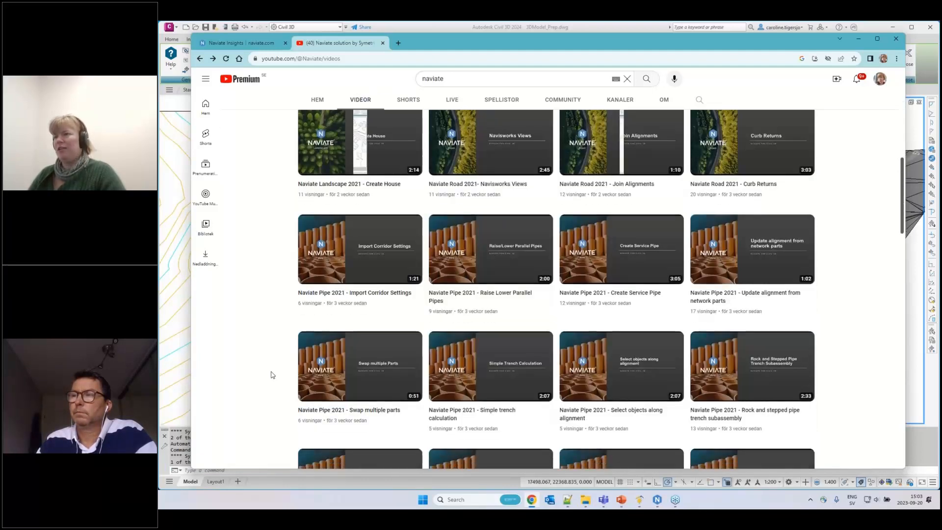
scroll(273, 375, "down", 2)
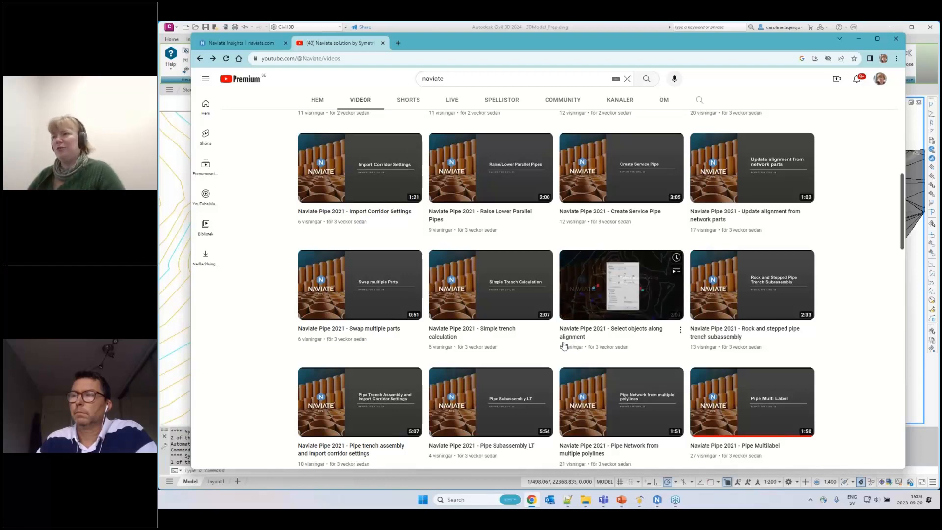
scroll(282, 312, "down", 3)
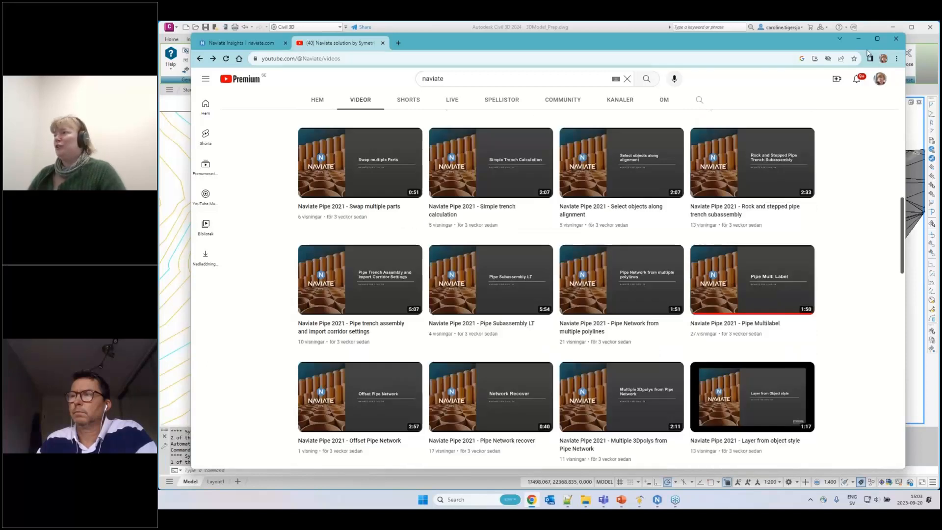
Return to the Naviate site, dismiss the chat window, and show the Insights blog posts filtered to Naviate for Civil 3D
left_click_drag(540, 45, 547, 46)
left_click(251, 44)
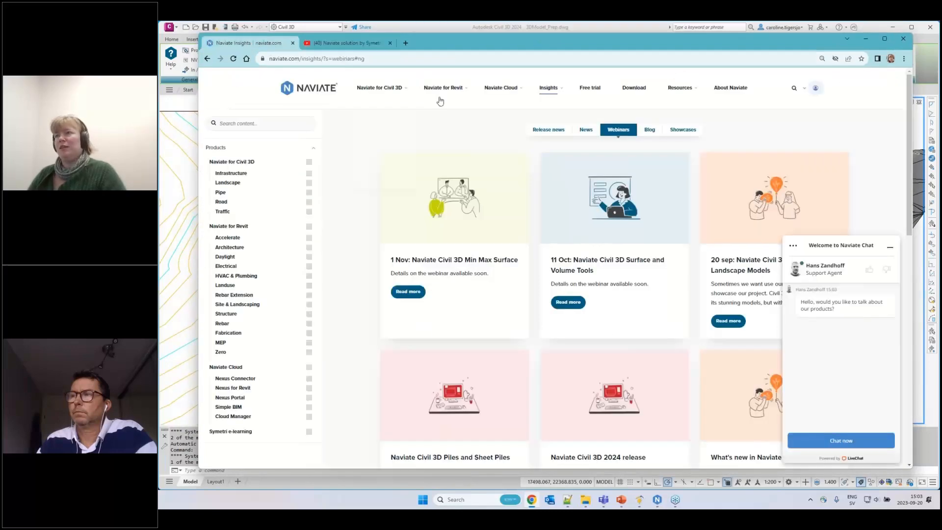
left_click(889, 248)
mouse_move(554, 89)
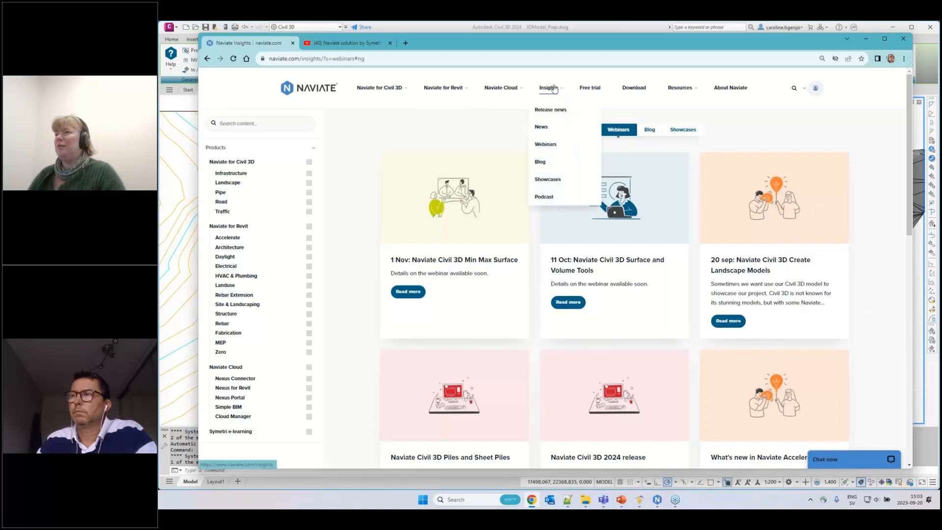
left_click(541, 162)
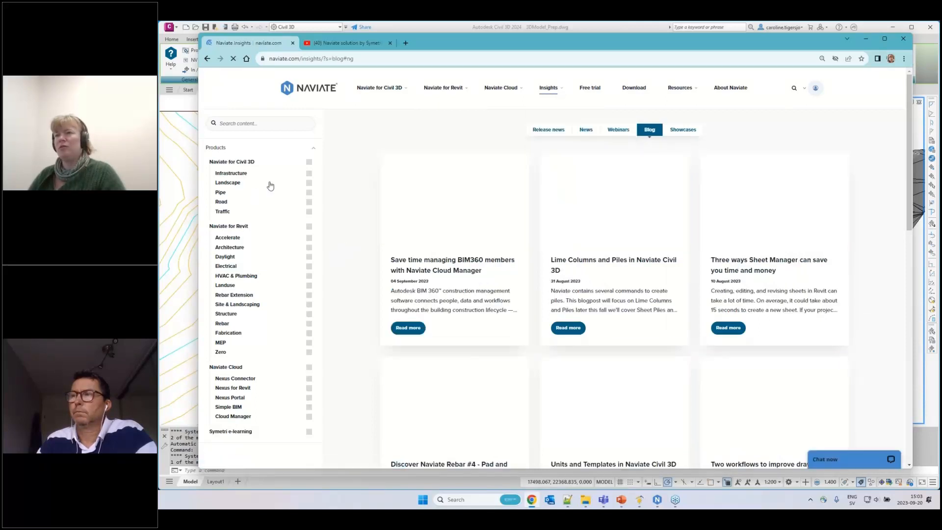
left_click(309, 162)
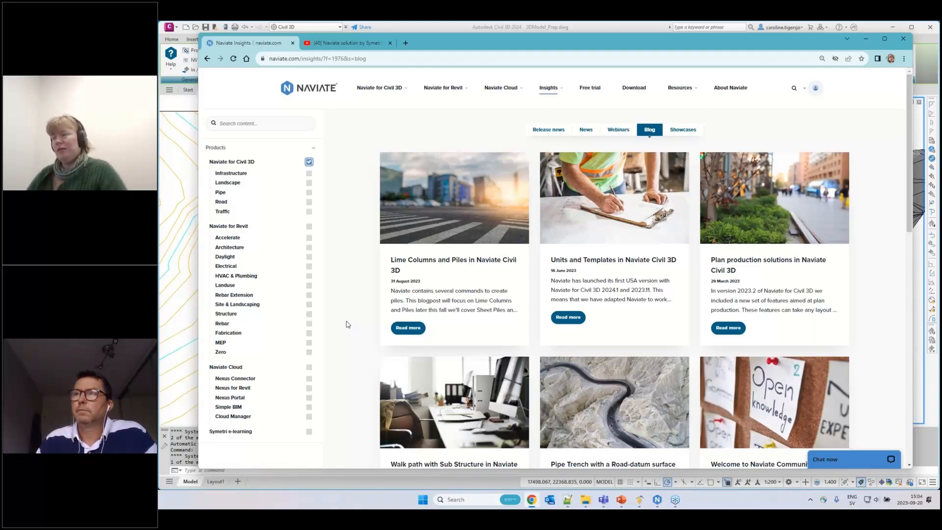
Switch to Civil 3D and examine the New Ground surface within the terrain in the 3D view
left_click(865, 39)
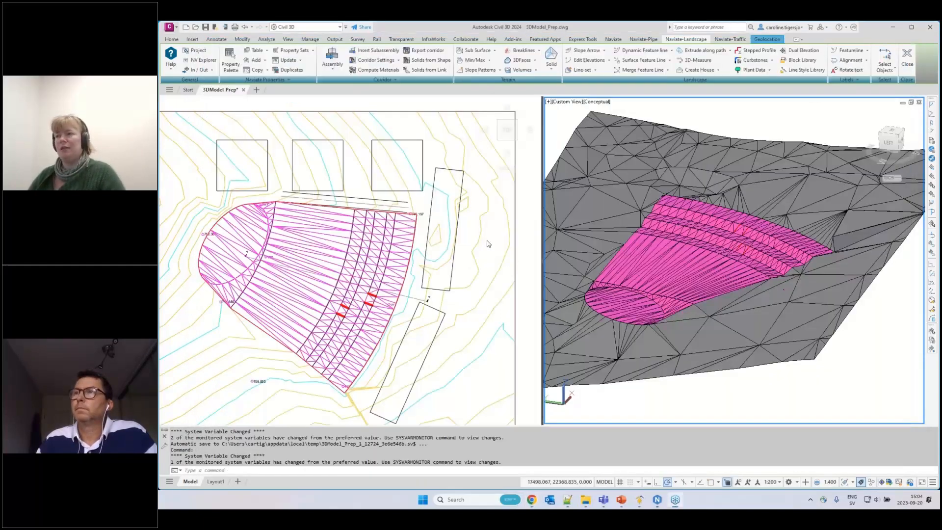
middle_click_drag(489, 243, 500, 237)
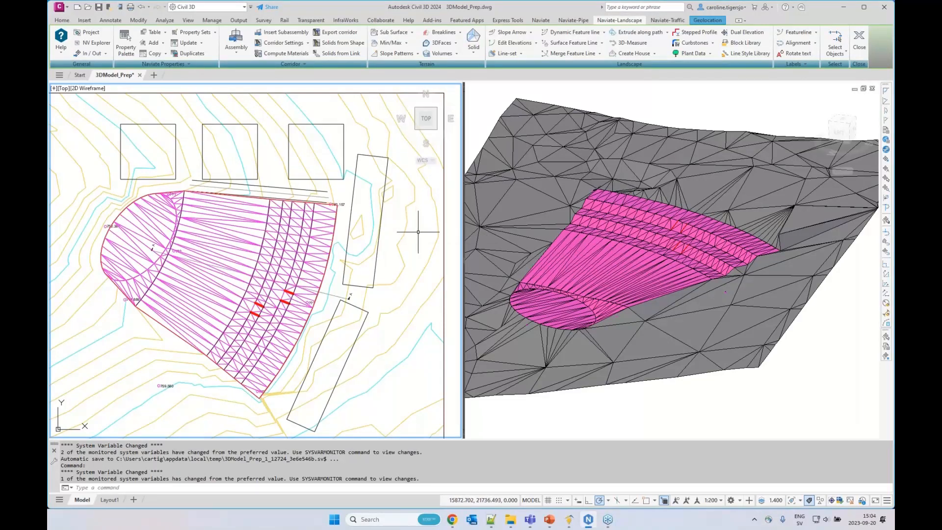
left_click(661, 245)
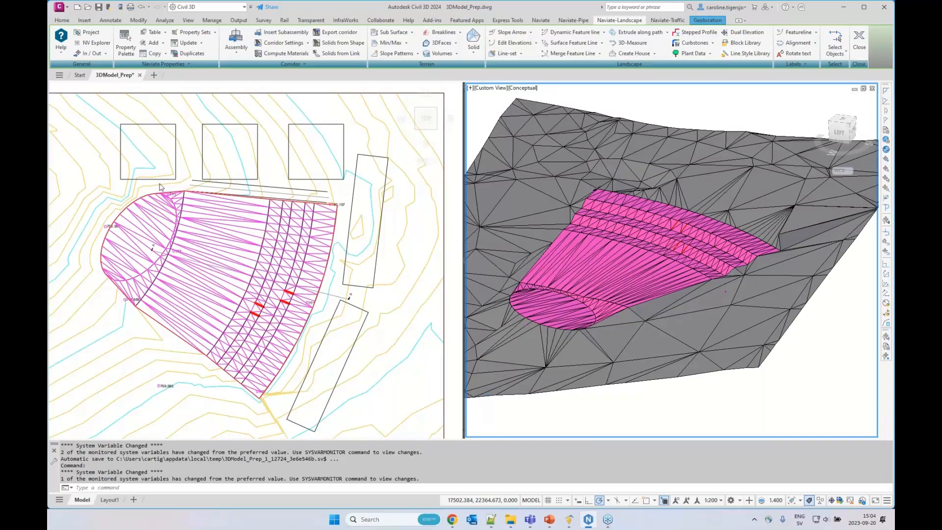
left_click(603, 251)
middle_click_drag(623, 245, 649, 266)
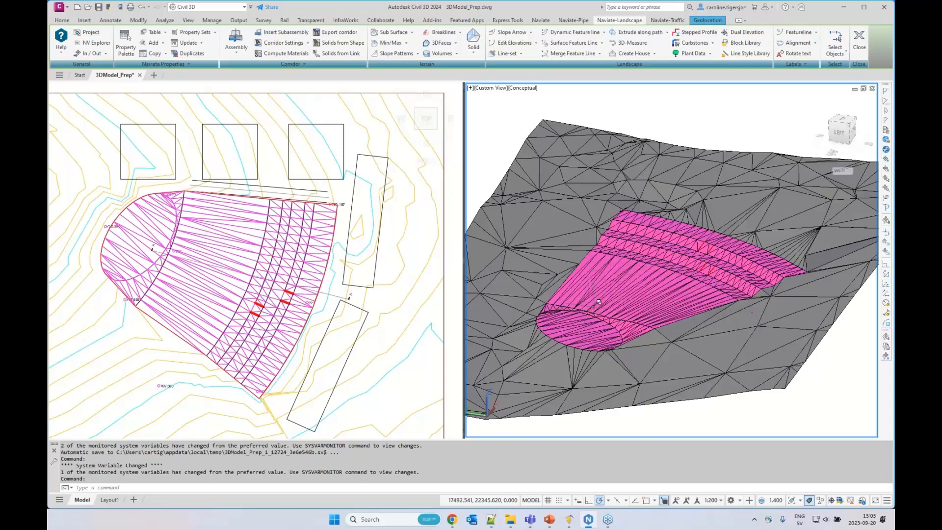
left_click(625, 288)
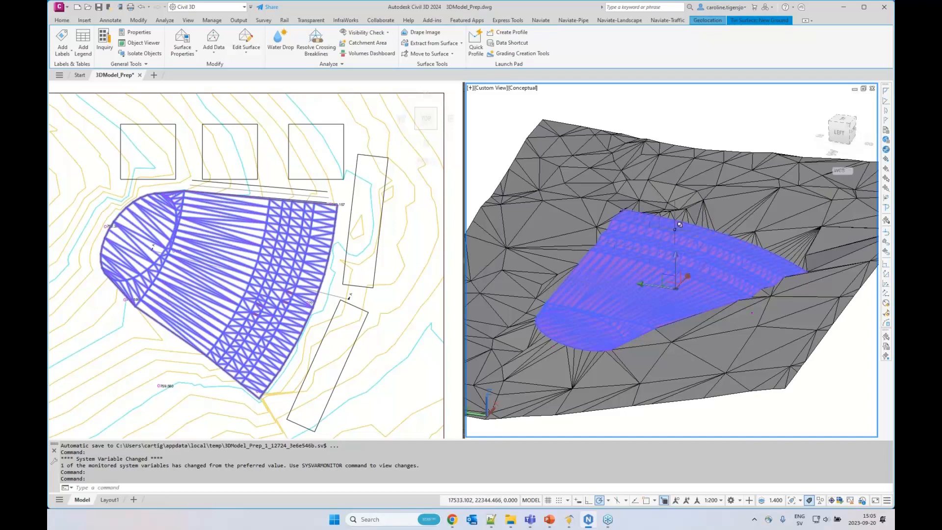
key("Escape")
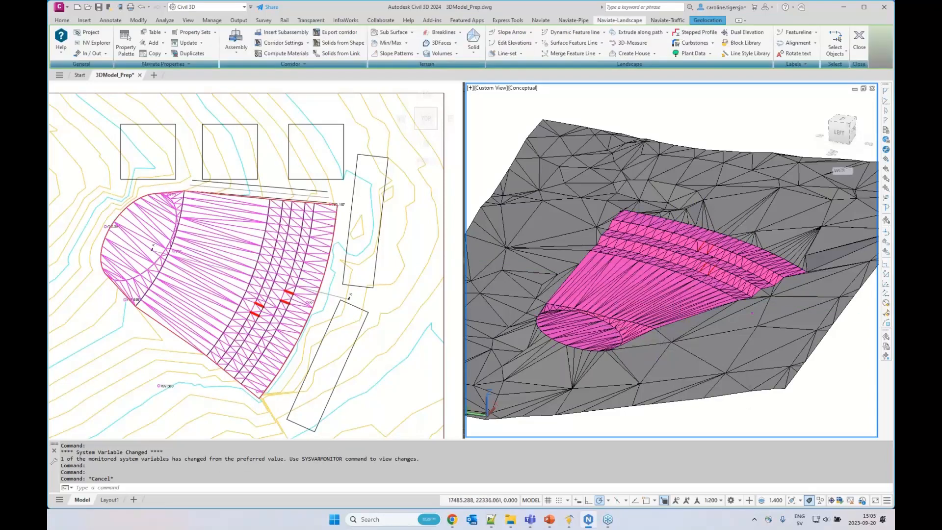
Select the square building outline nearest the long rectangles in plan and examine its elevation relative to the terrain in 3D
left_click(414, 270)
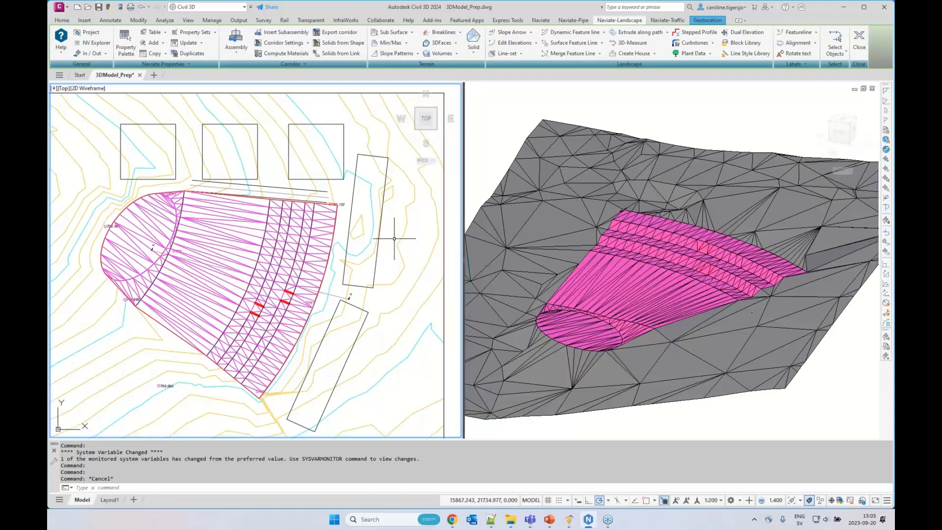
left_click(344, 148)
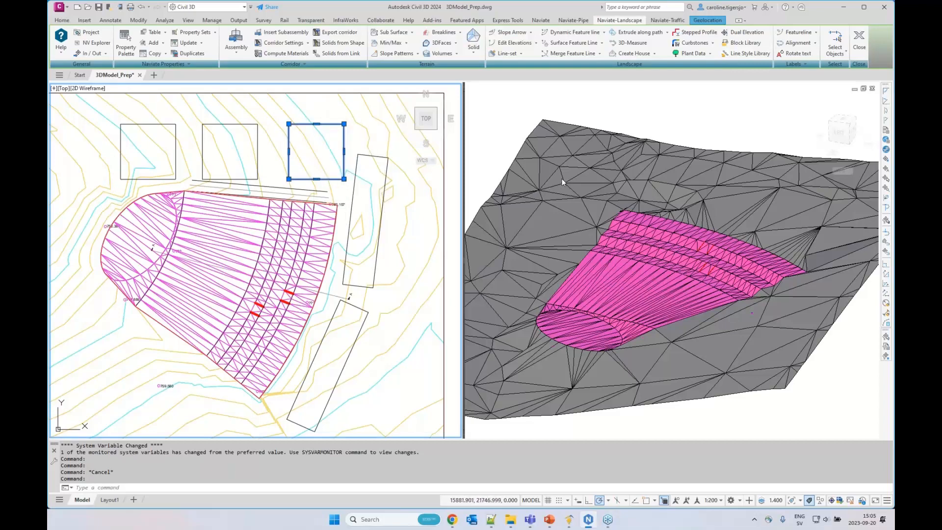
left_click(708, 144)
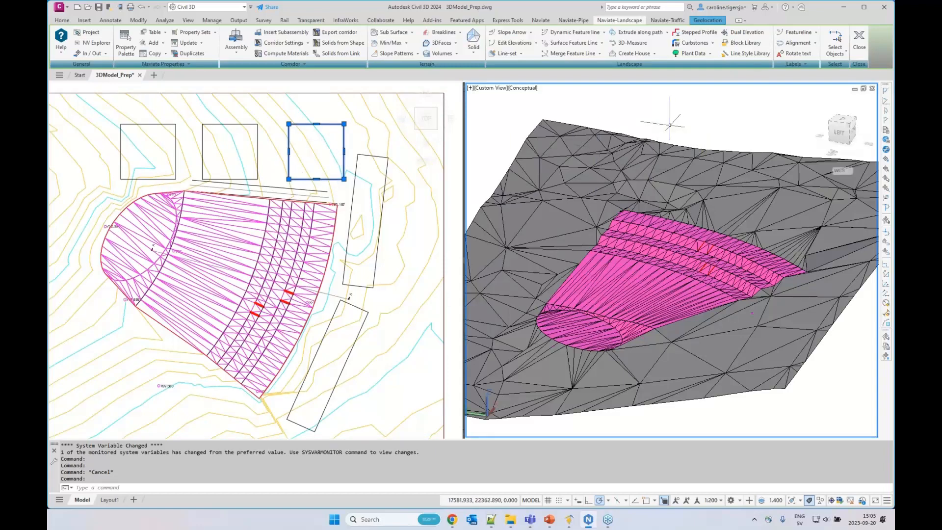
scroll(691, 208, "down", 8)
middle_click_drag(700, 303, 679, 222)
scroll(677, 213, "down", 2)
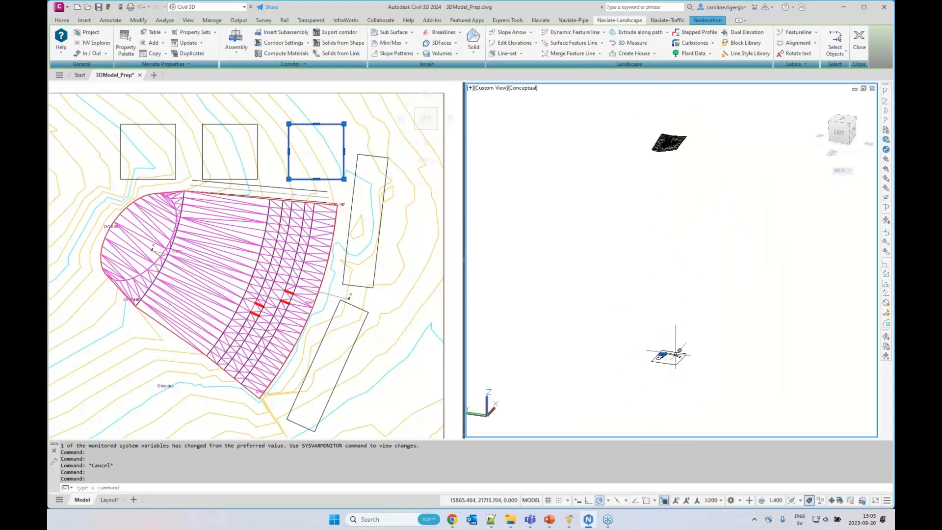
scroll(668, 127, "up", 10)
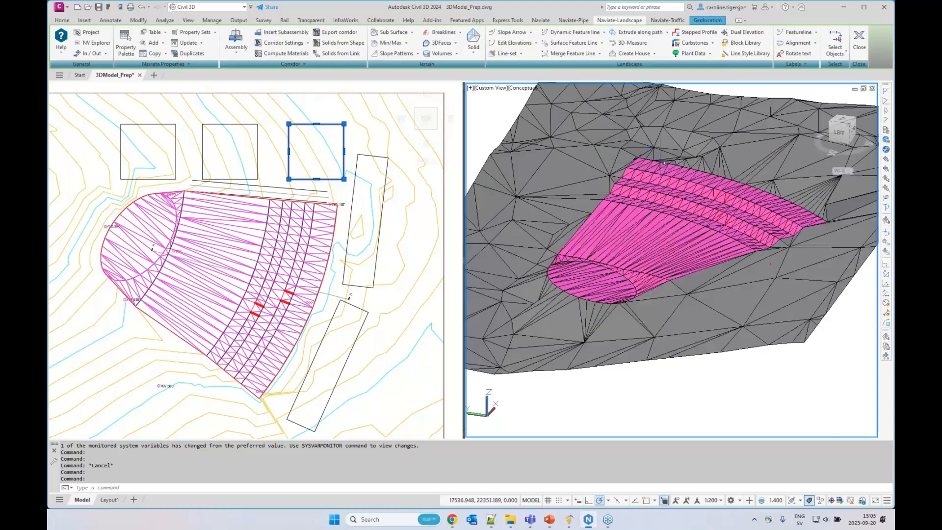
scroll(658, 172, "down", 1)
middle_click_drag(658, 175, 666, 230)
Start Raise Polyline on a square building outline and include all objects on the same layer
left_click(418, 194)
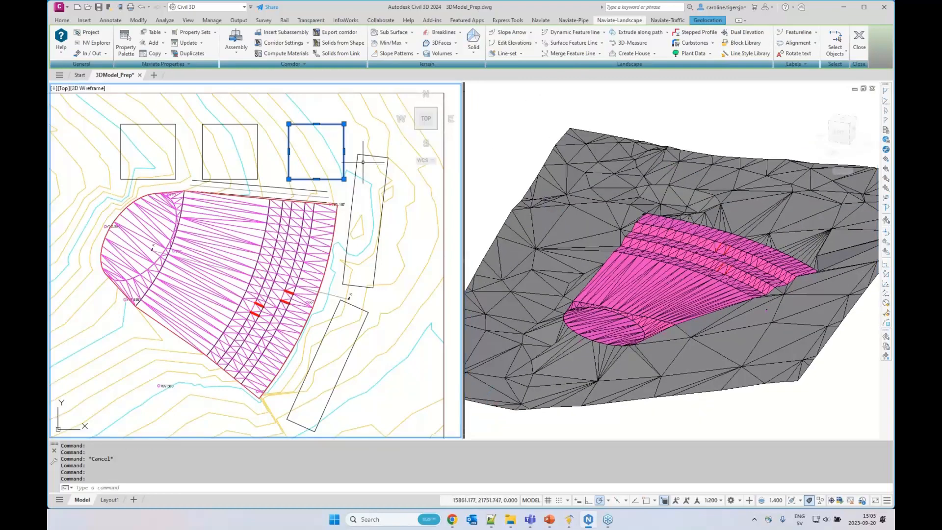
left_click(654, 54)
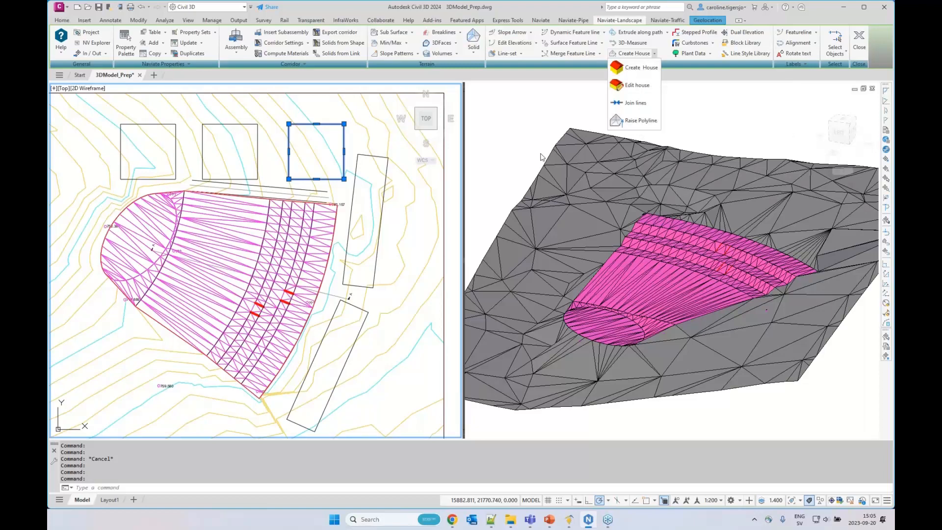
left_click(632, 122)
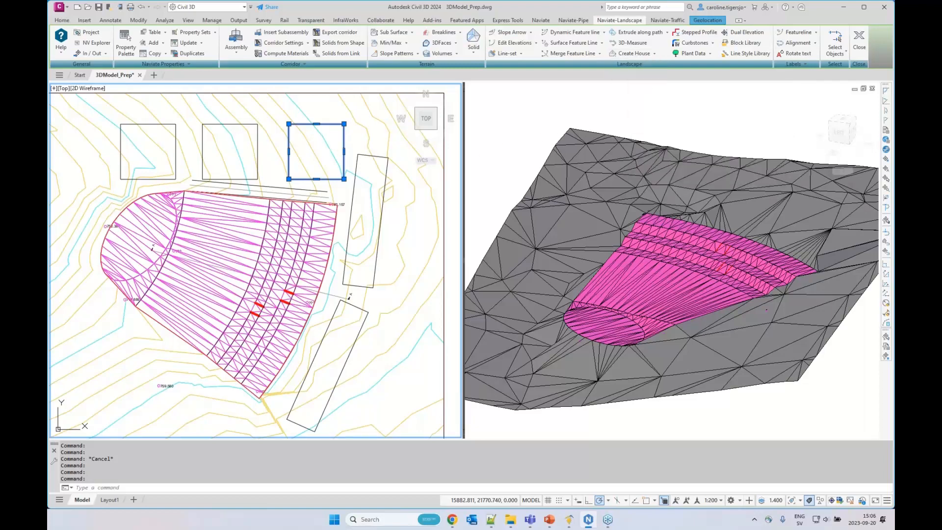
left_click(430, 201)
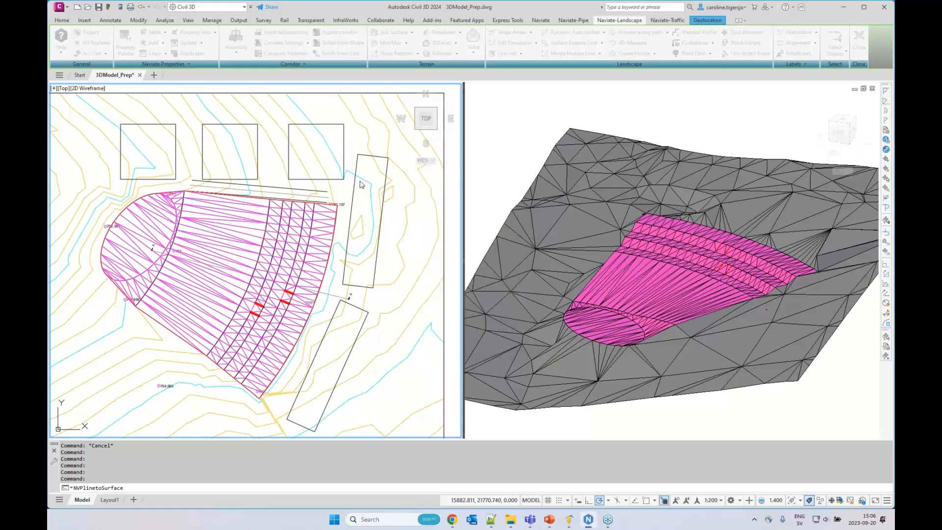
left_click(343, 156)
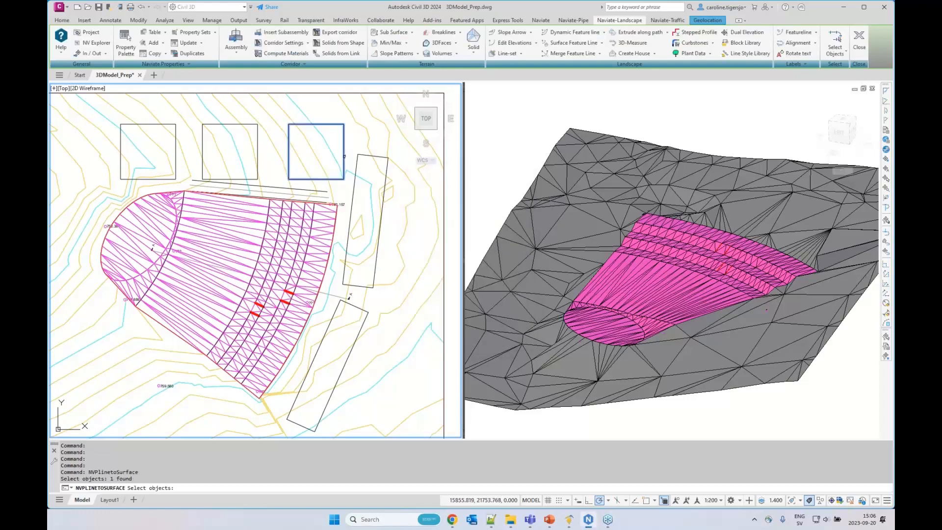
key("Return")
left_click(428, 212)
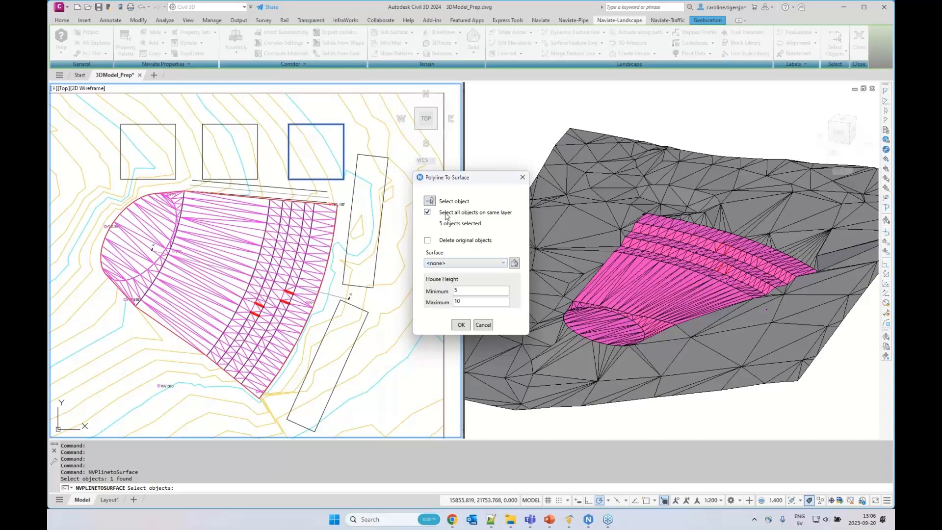
Raise the building outlines relative to the EG surface, using a minimum house height of 5 and a maximum of 10
left_click(444, 264)
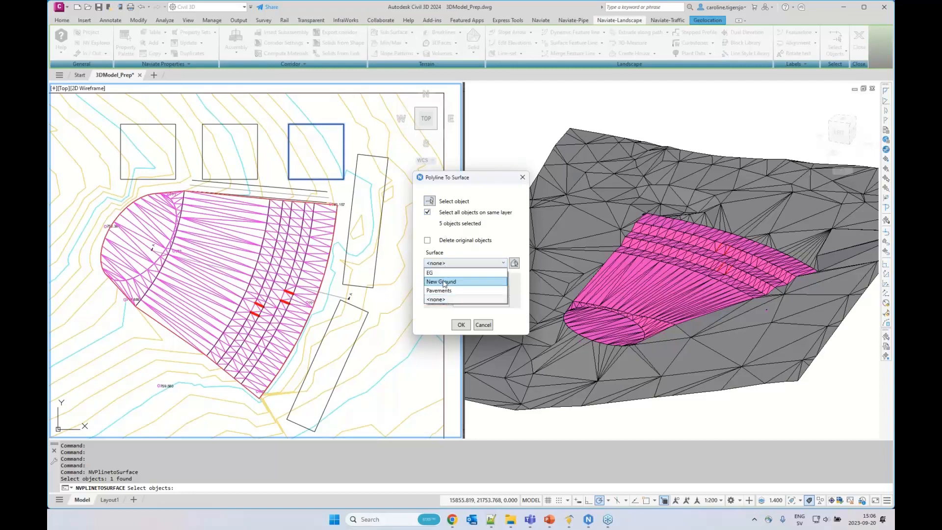
left_click(443, 273)
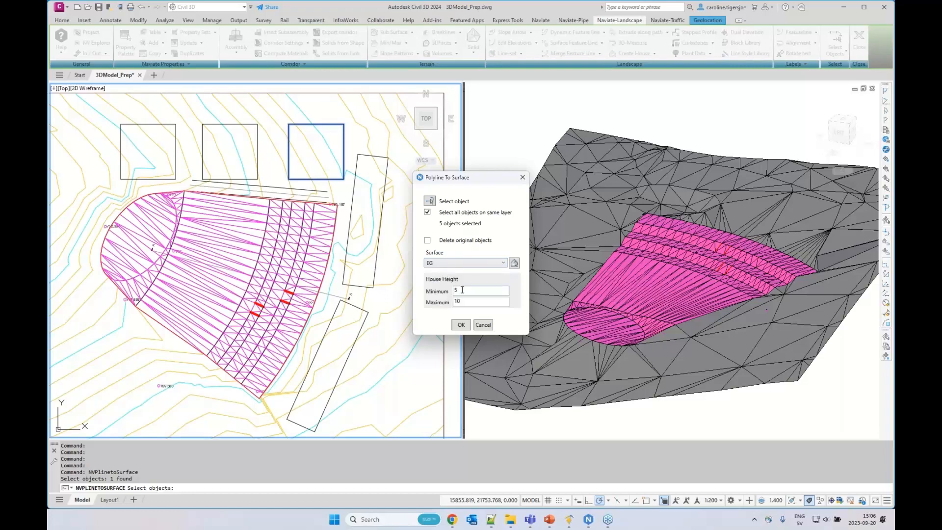
key("Tab")
left_click(466, 291)
left_click(461, 325)
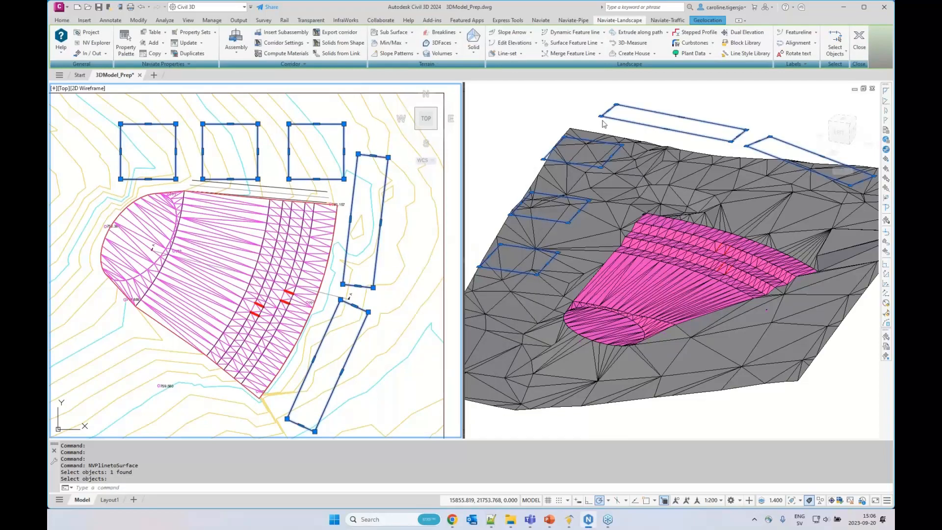
Start Create House by object selection and reuse the previous selection of building outlines
left_click(655, 54)
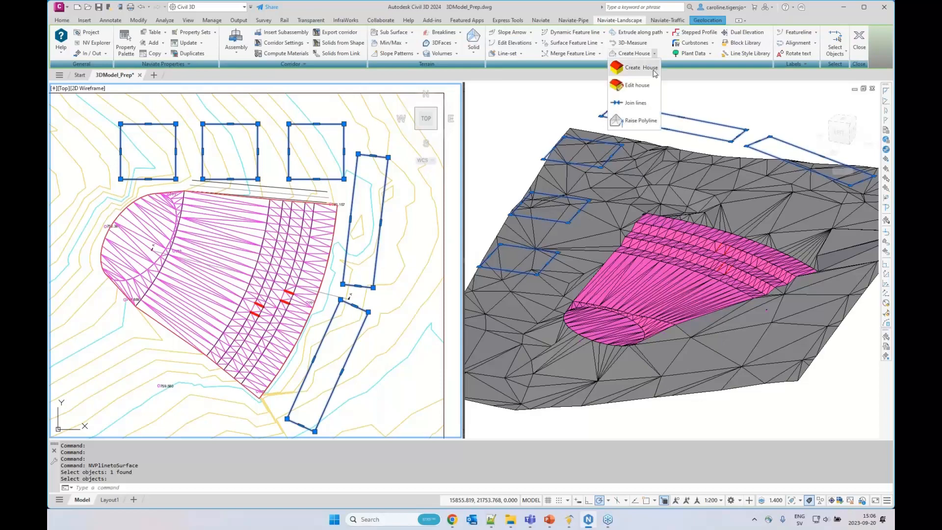
left_click(640, 69)
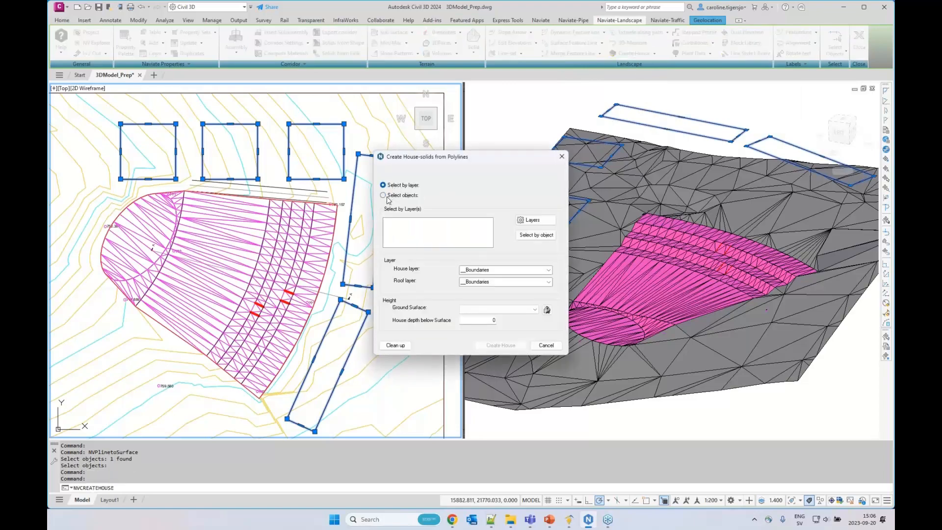
left_click(387, 196)
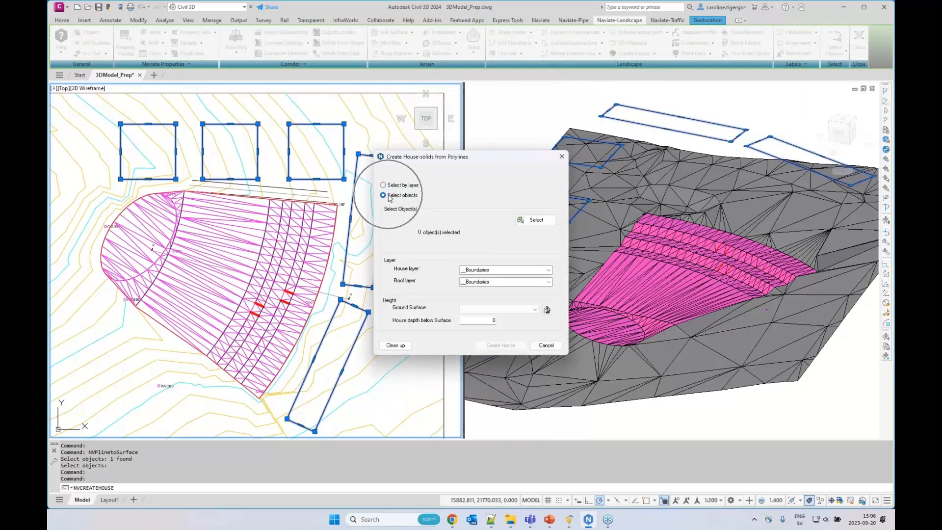
left_click(536, 220)
type("p")
key("Return")
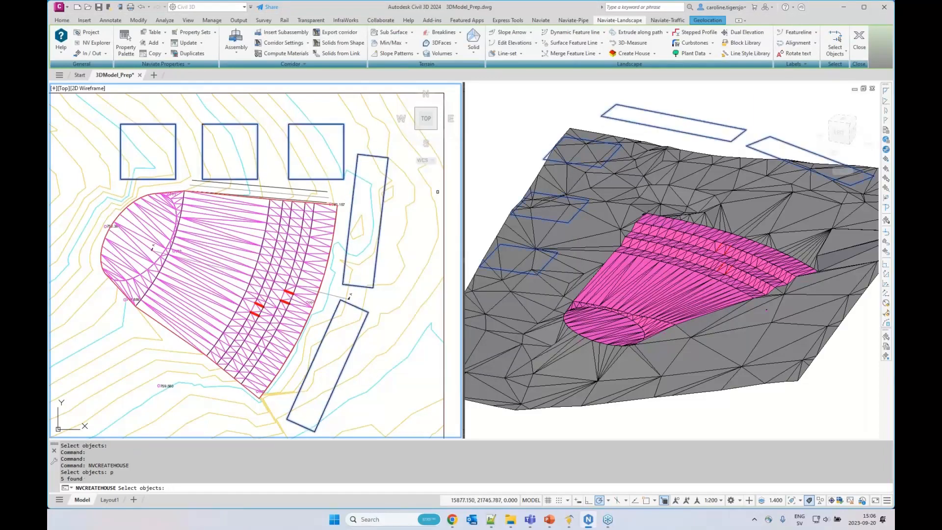
key("Return")
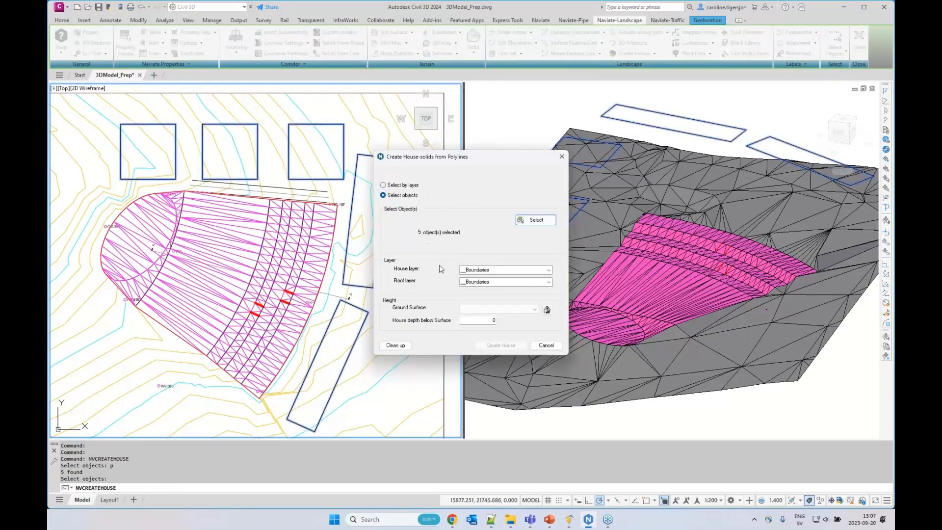
Assign the house layer _House and the roof layer _Roof for the house solids
left_click(547, 270)
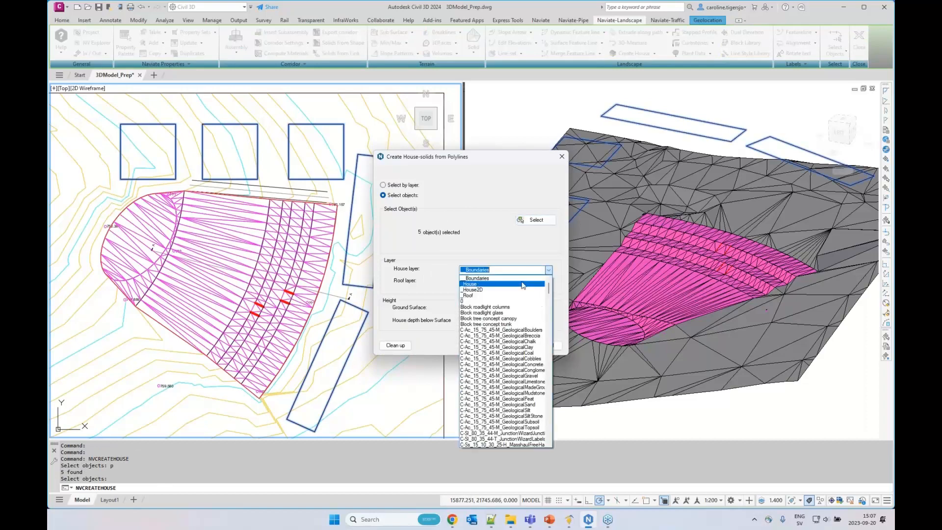
left_click(471, 284)
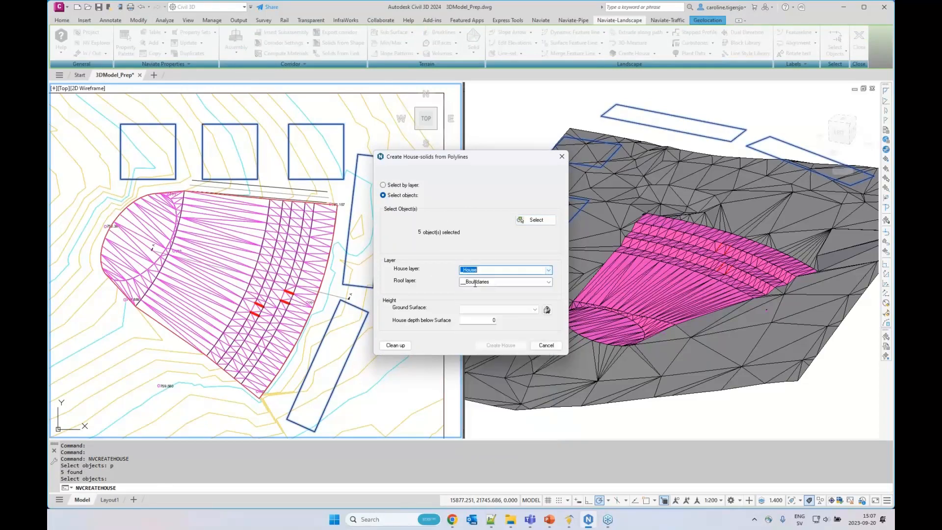
left_click(548, 281)
left_click(506, 301)
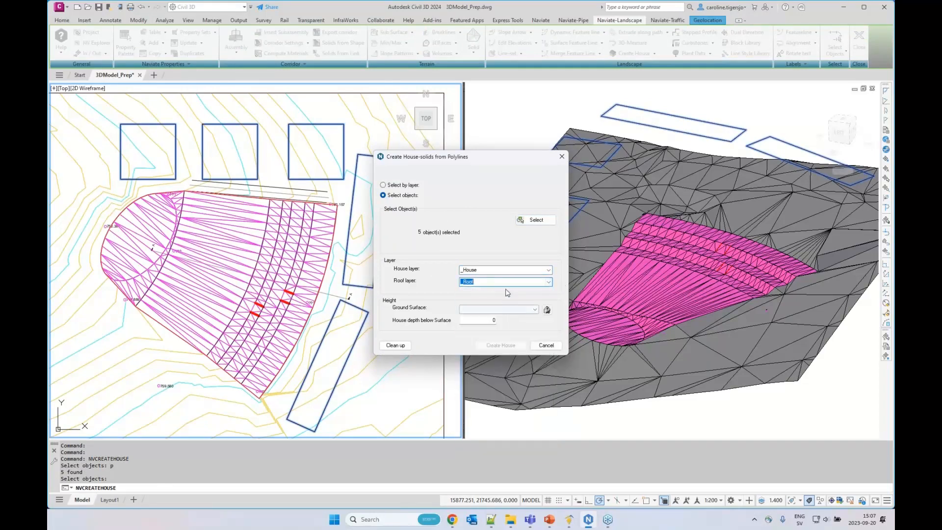
Create the house solids down to the EG ground surface with a house depth below surface of 5
left_click(488, 309)
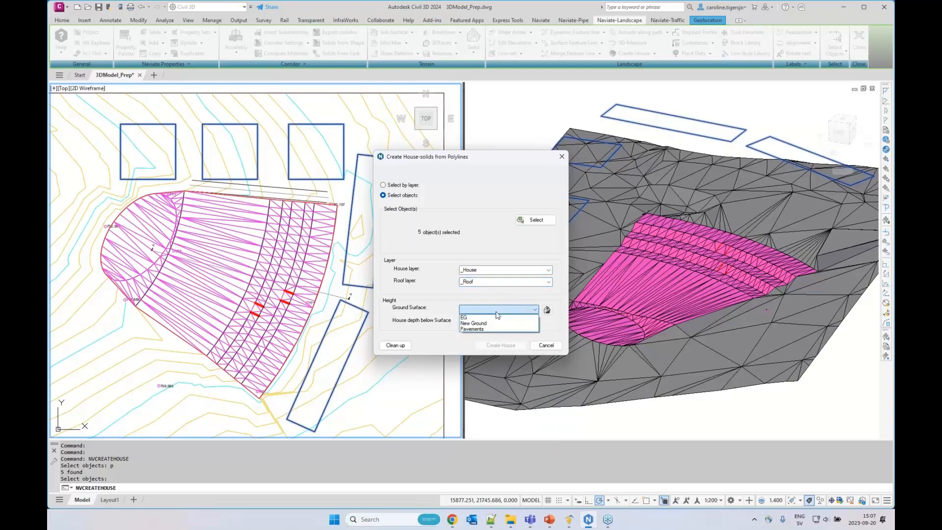
left_click(467, 318)
left_click(492, 320)
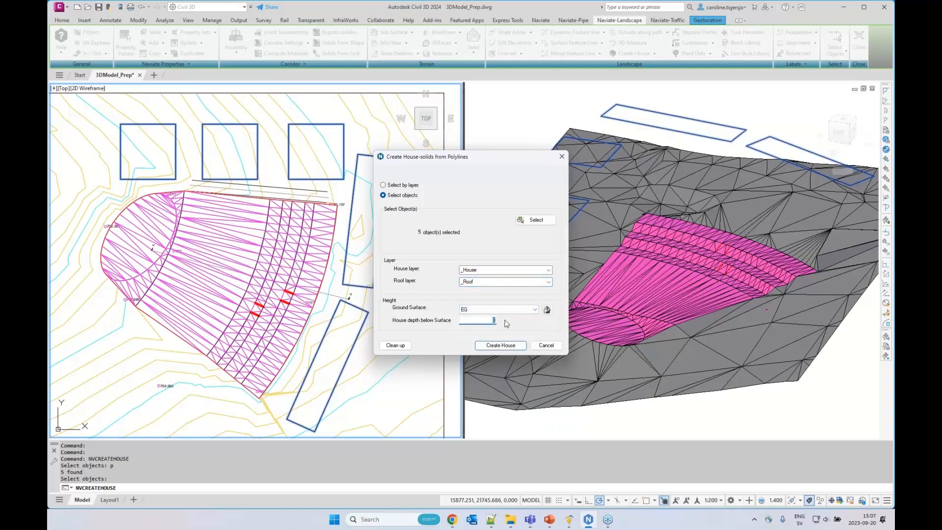
type("5")
mouse_move(489, 321)
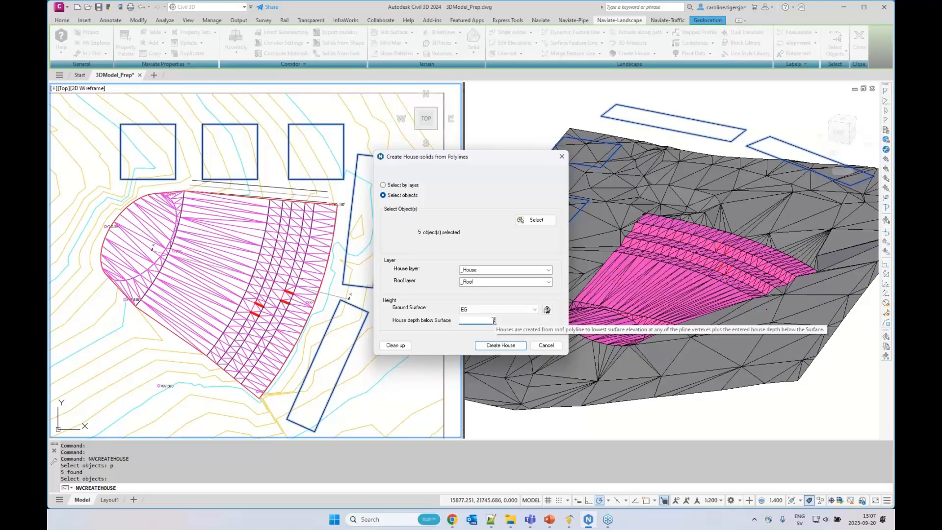
left_click_drag(490, 320, 505, 320)
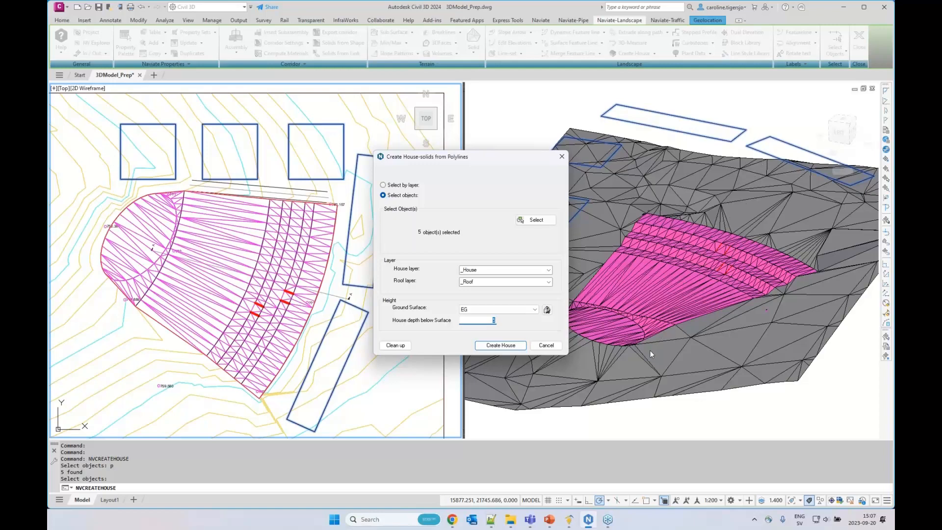
left_click(498, 345)
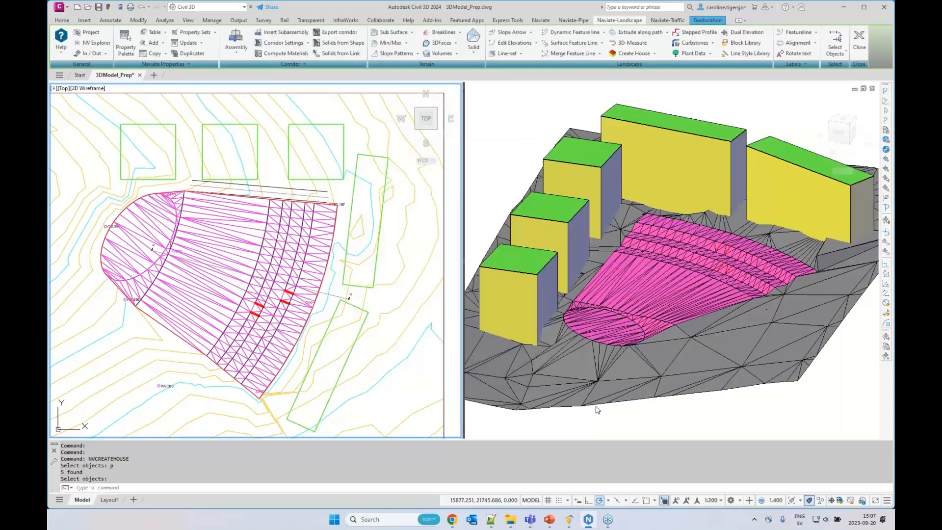
left_click(601, 407)
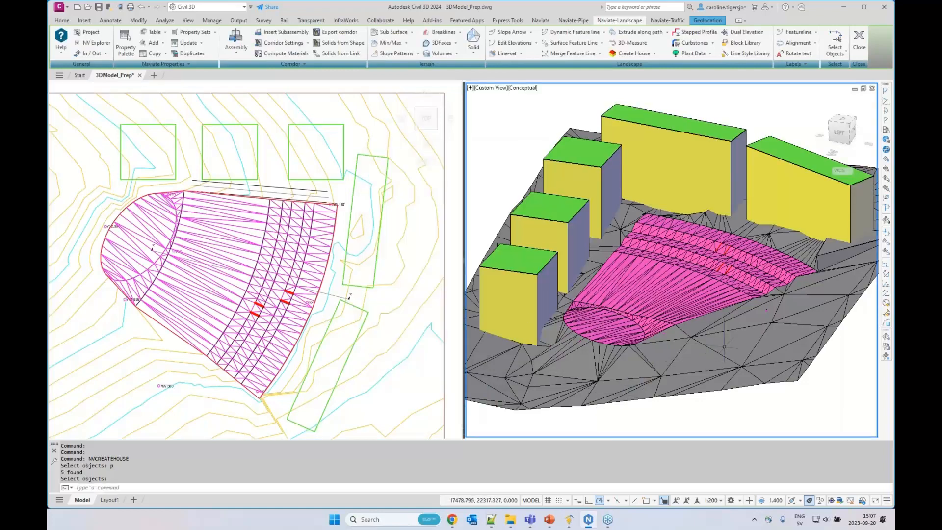
middle_click_drag(726, 351, 726, 358)
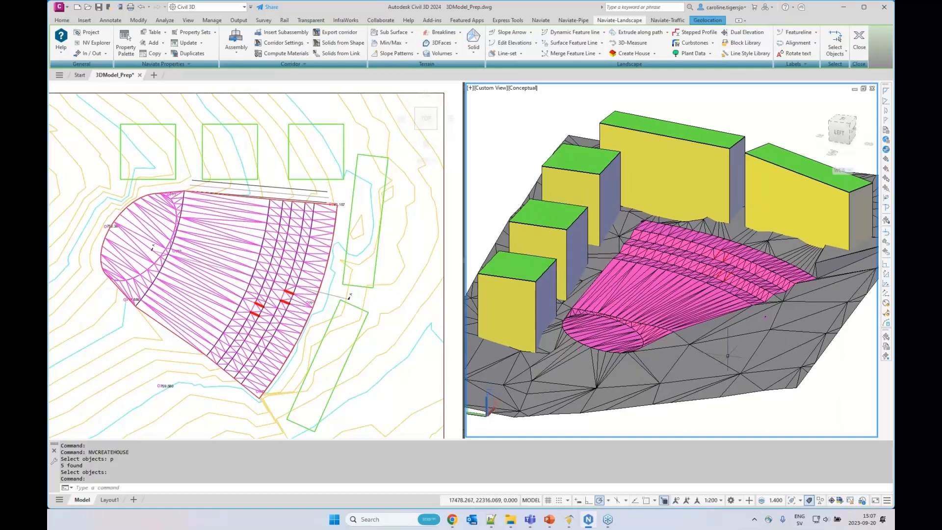
middle_click_drag(728, 351, 738, 348, "shift")
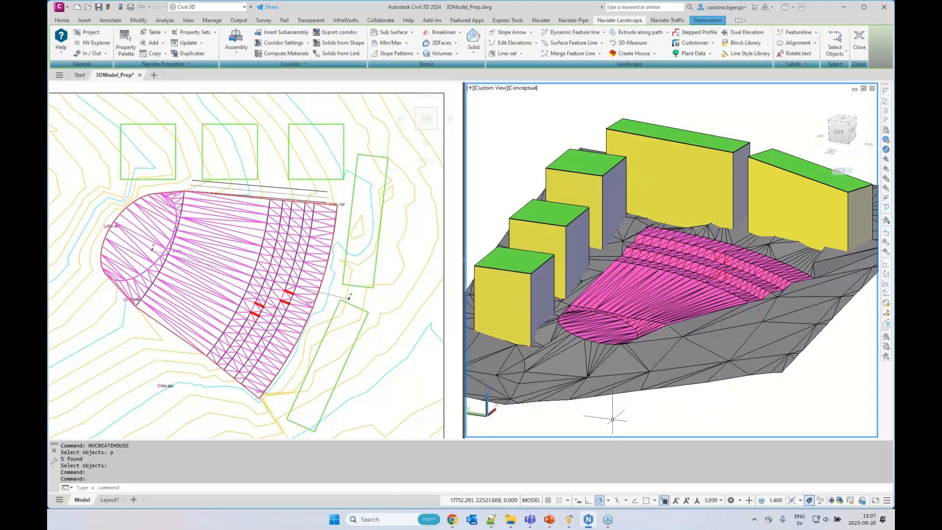
Save the drawing as 3DModel_Prep_test.dwg on the Desktop, replacing the existing file
left_click(390, 328)
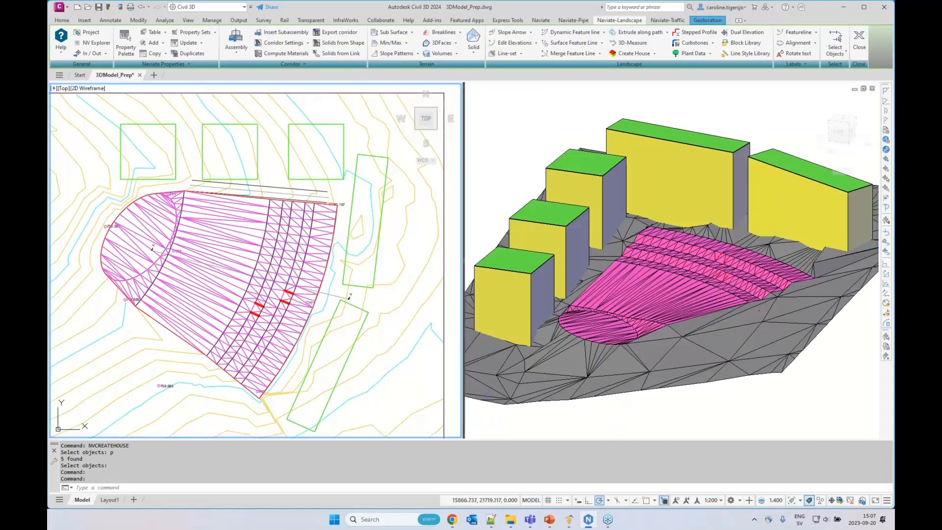
key("ctrl+shift+s")
left_click(516, 212)
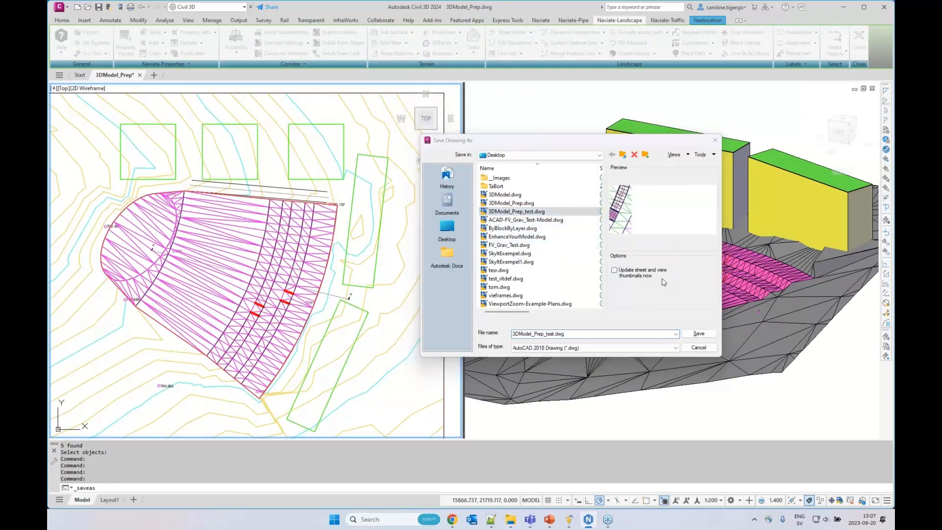
left_click(699, 333)
left_click(562, 271)
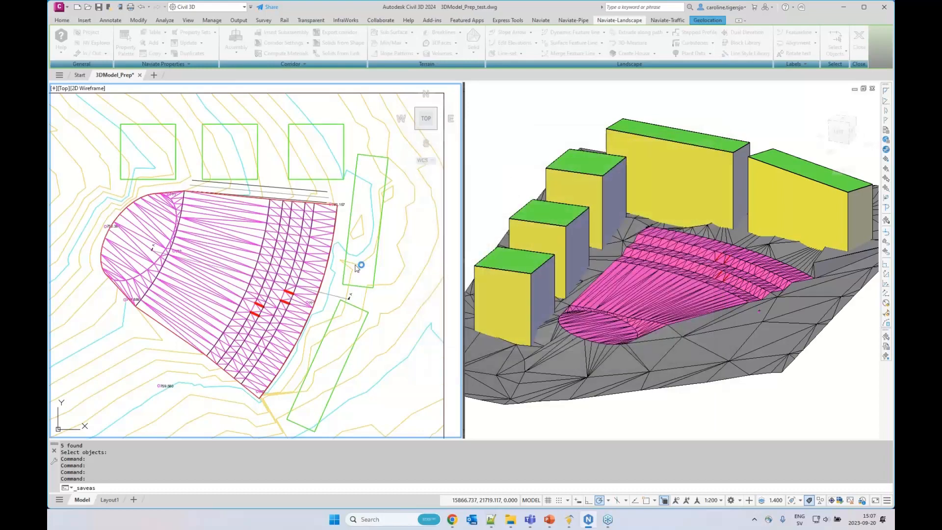
Start 3D-Measure with the feature line along the outer curved edge of the magenta surface as the path
middle_click_drag(368, 263, 381, 262)
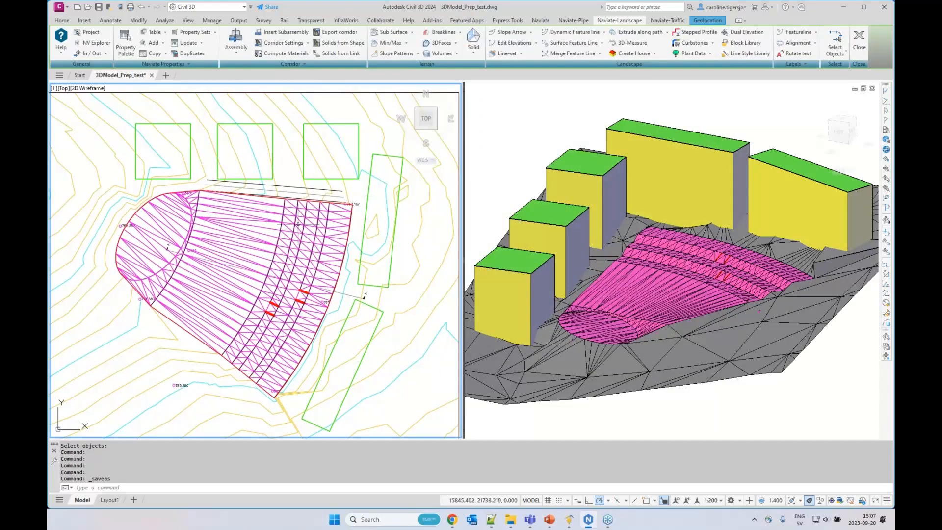
scroll(290, 279, "up", 2)
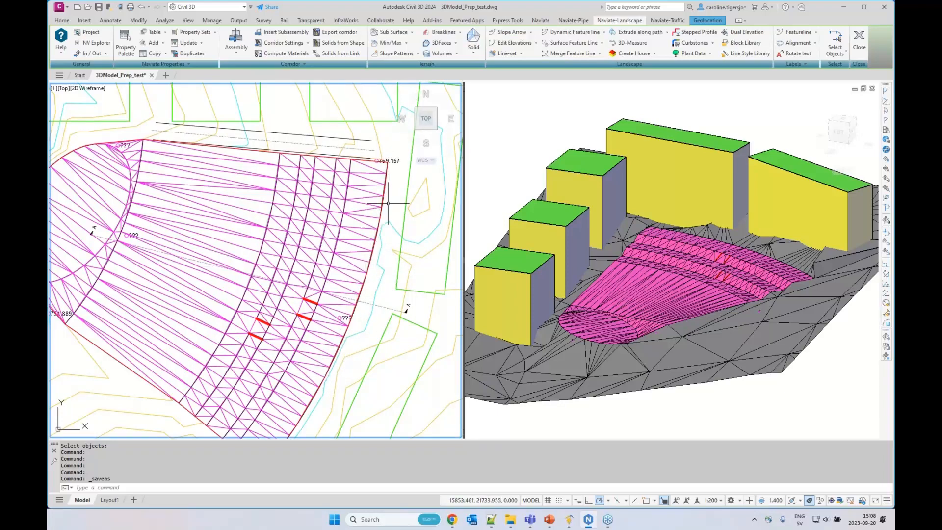
left_click(638, 46)
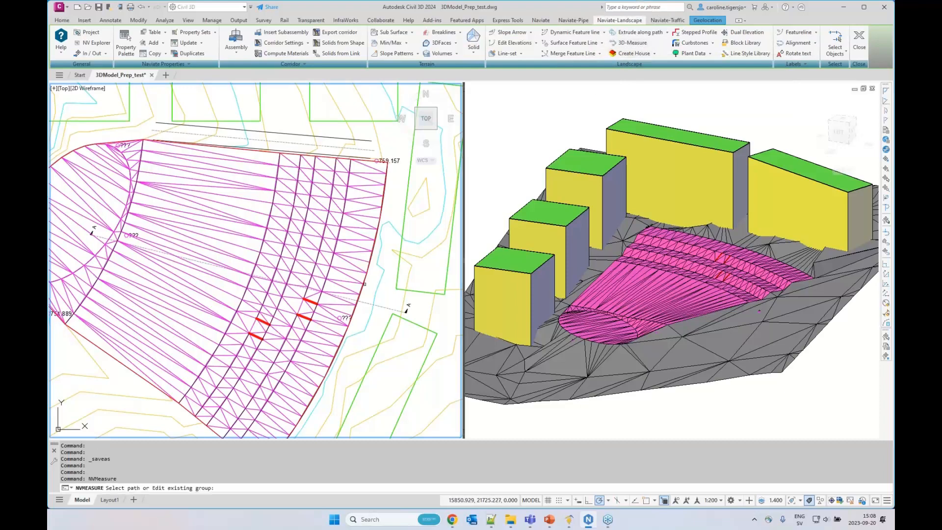
left_click(366, 281)
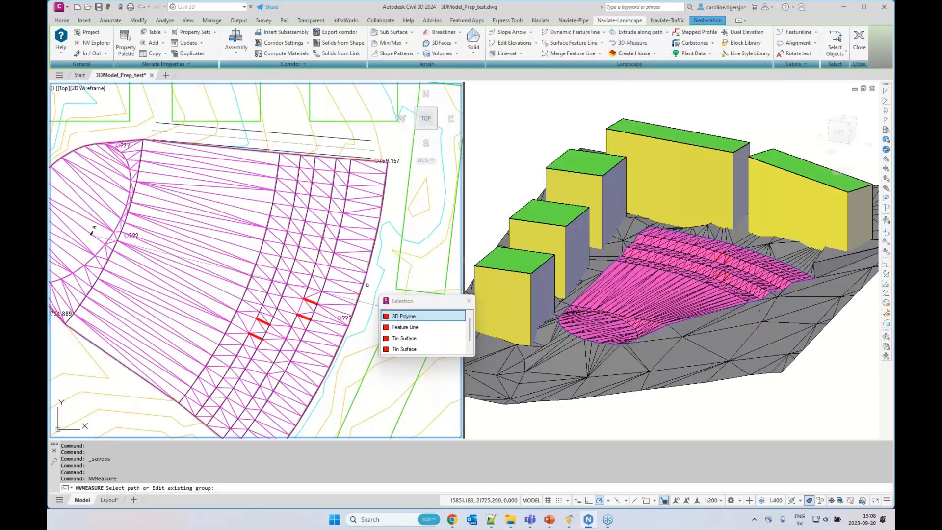
left_click(398, 327)
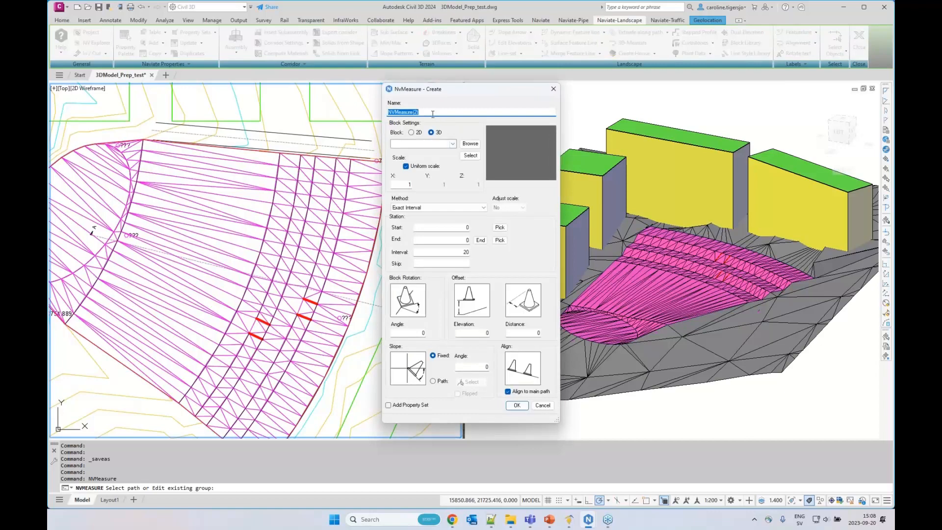
Name the measure group Lightpost and choose the 3D block Roadlight8m01
type("Lightpost")
left_click(452, 143)
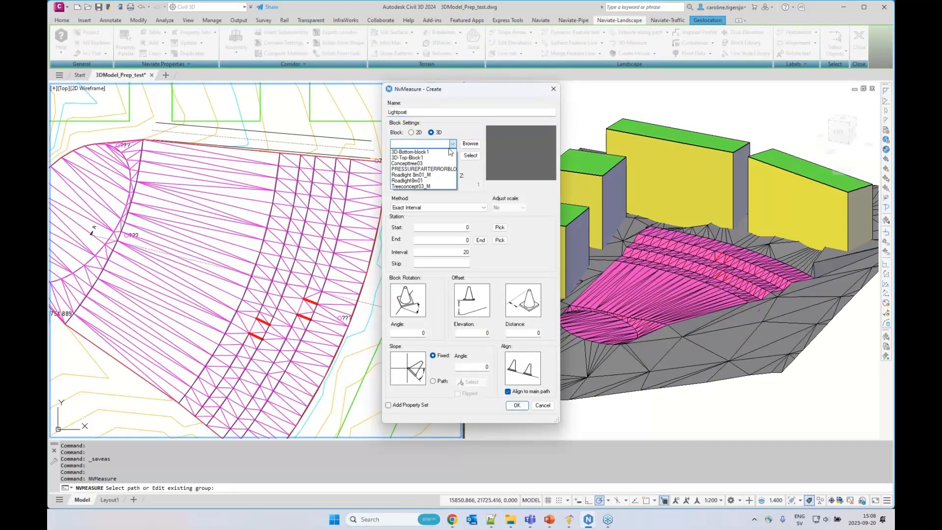
left_click(425, 181)
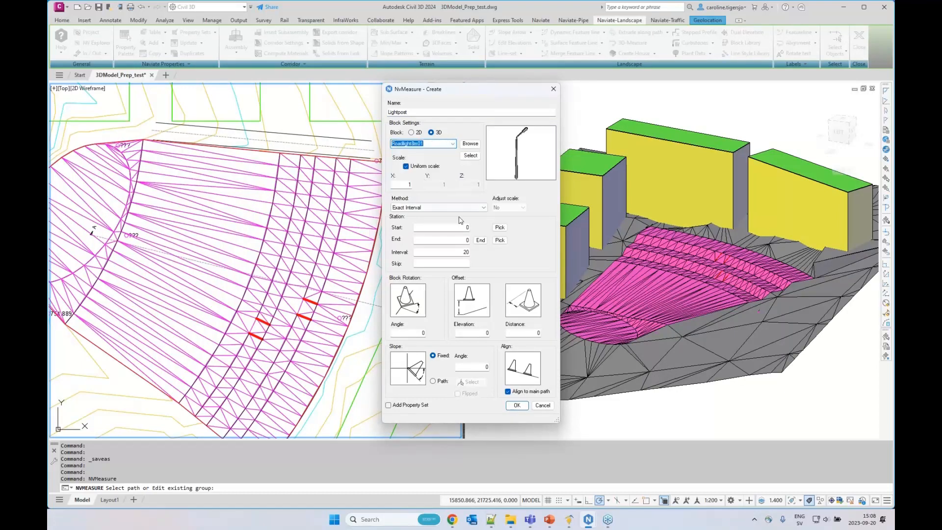
Try placing the light posts at an exact interval of 10 along the path and decline to keep them
left_click_drag(455, 254, 481, 254)
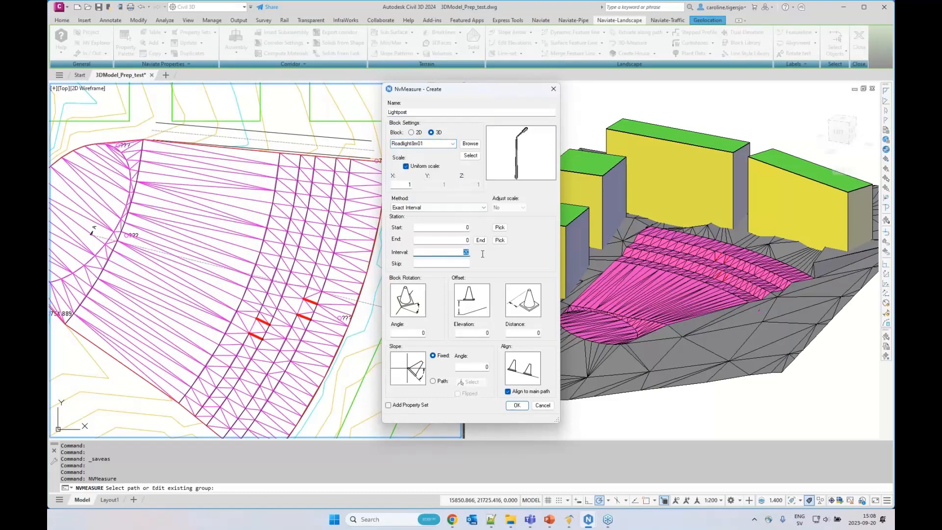
type("10")
left_click(517, 405)
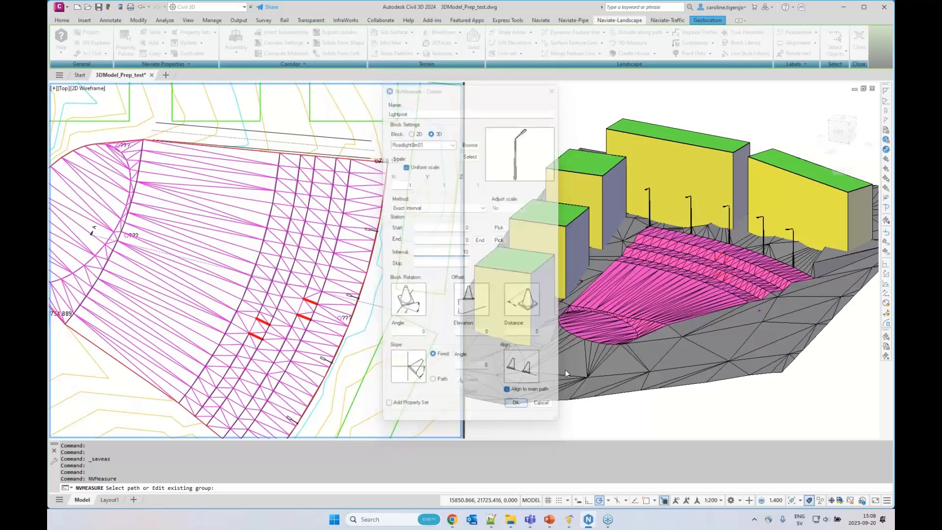
left_click(835, 370)
scroll(735, 244, "up", 2)
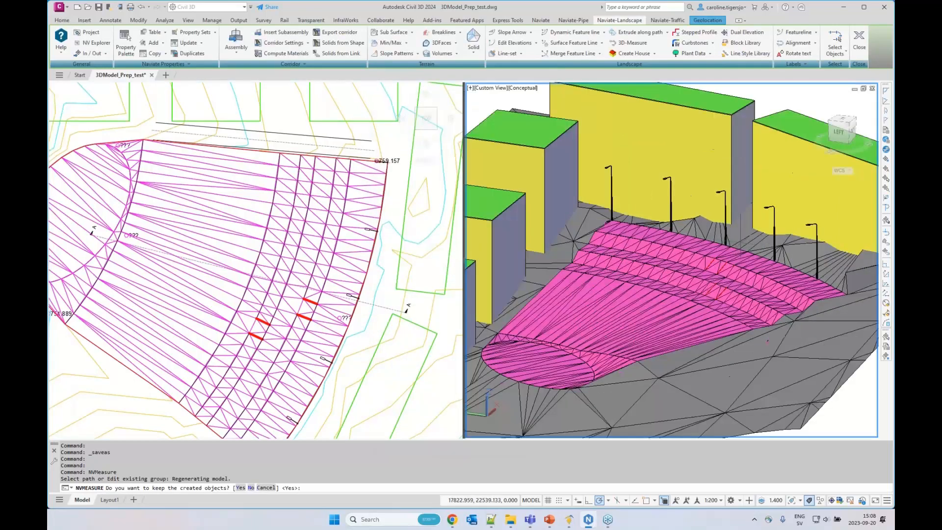
scroll(736, 248, "up", 2)
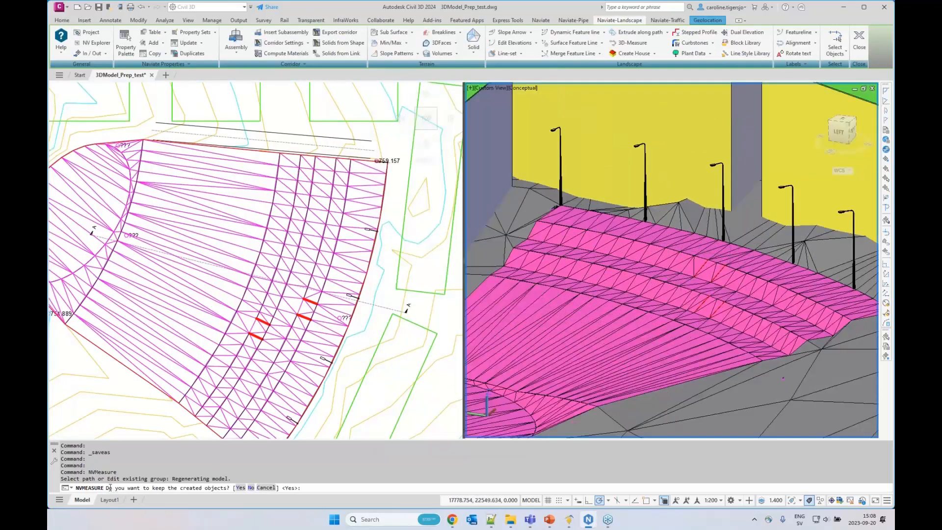
key("ctrl")
key("ctrl")
left_click(250, 488)
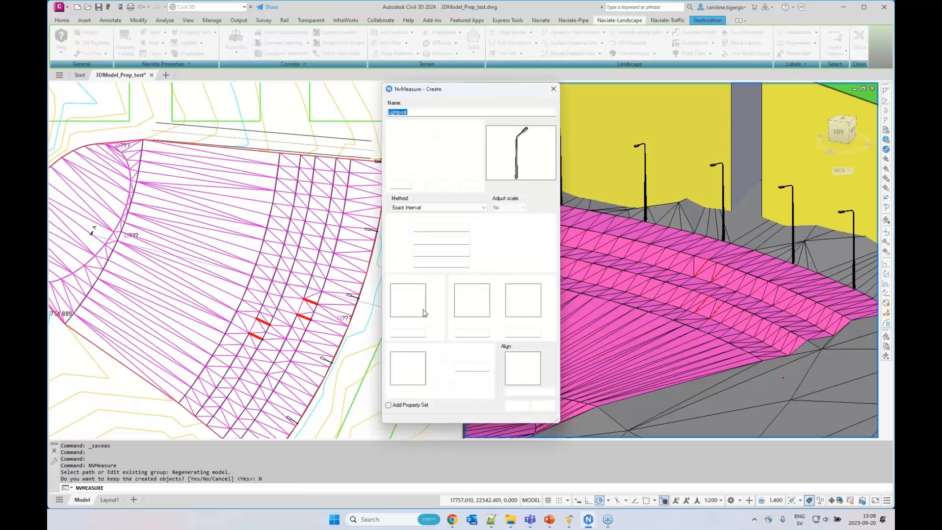
Set the light post interval to 12, place the posts along the feature line and keep the created objects
double_click(480, 252)
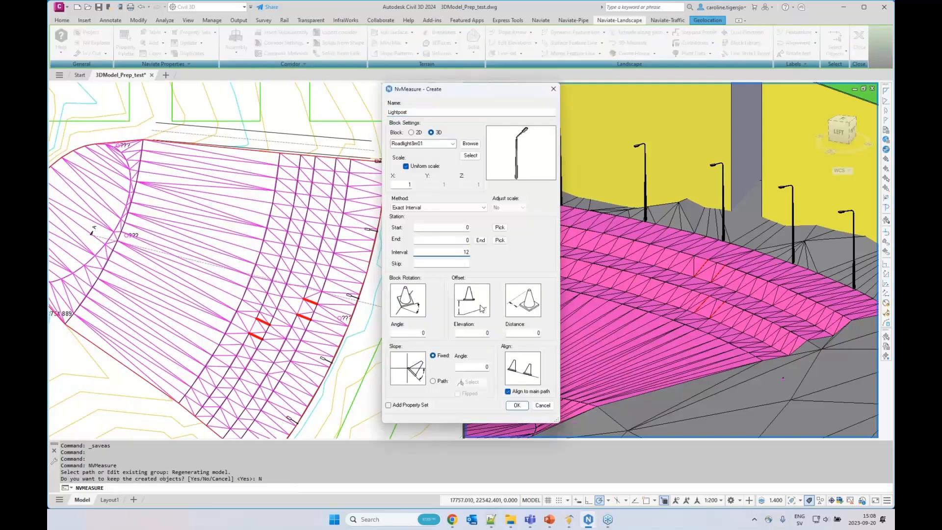
left_click(516, 406)
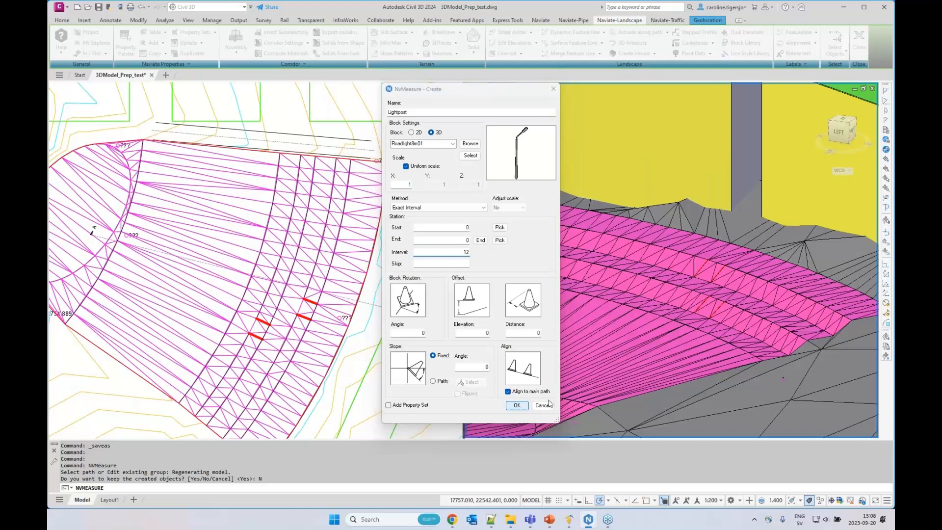
middle_click_drag(767, 323, 721, 310)
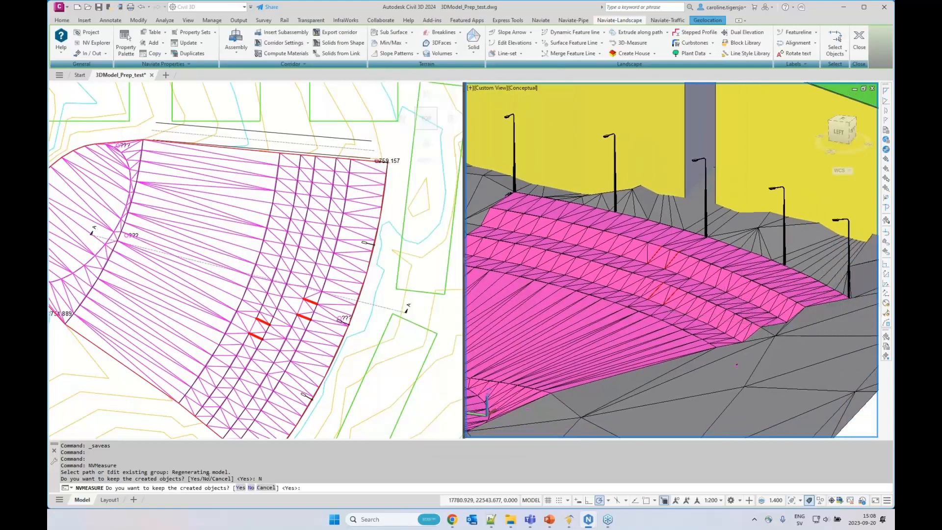
type("Y")
key("Return")
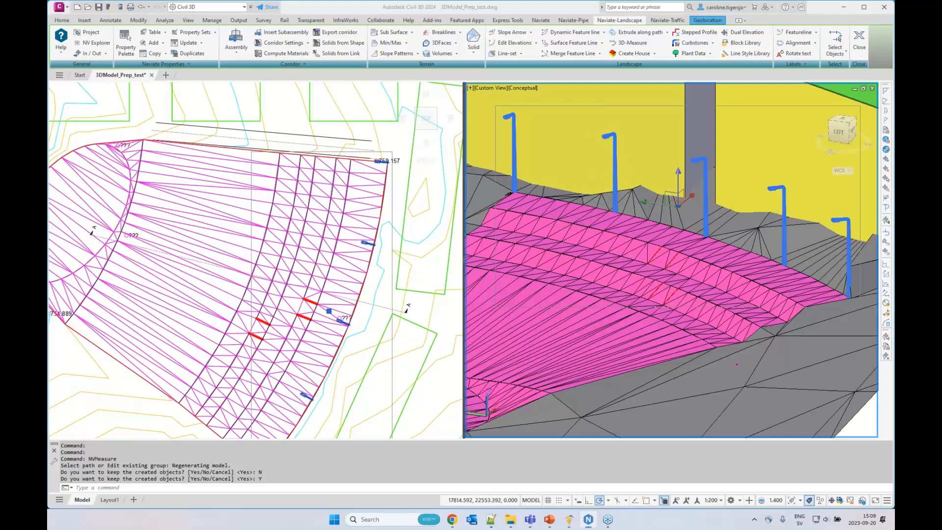
Clear the light post selection and start 3D-Measure with the curved feature line that ends near the uppermost red line as the path
left_click(537, 177)
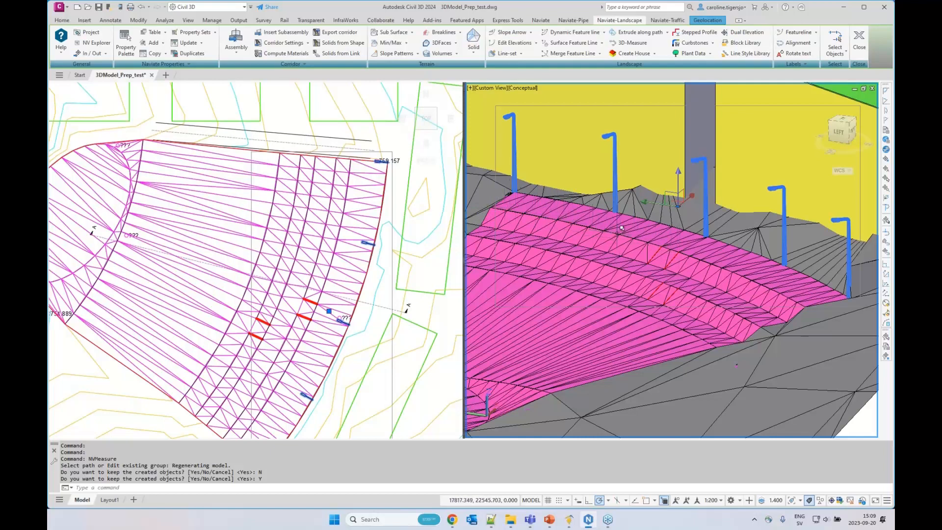
key("Escape")
key("Escape")
left_click(312, 266)
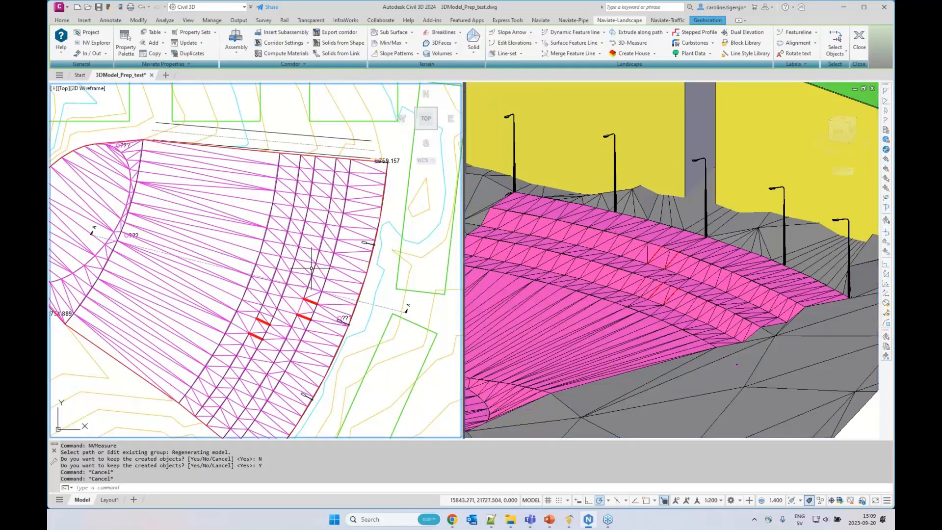
scroll(317, 275, "up", 2)
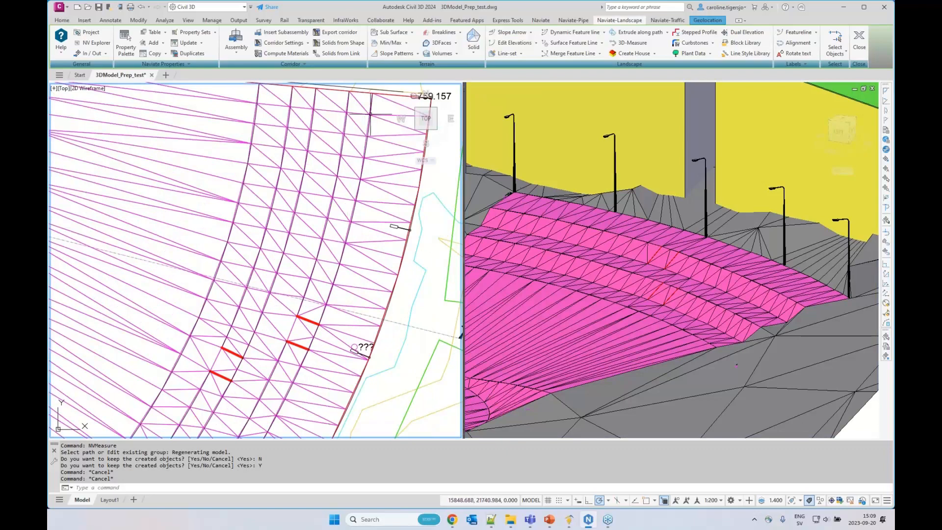
key("ctrl")
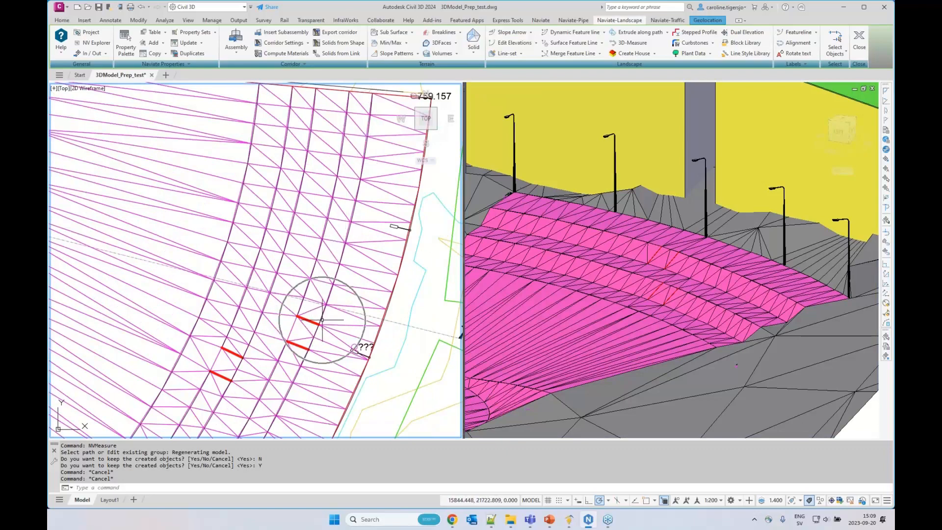
left_click(632, 44)
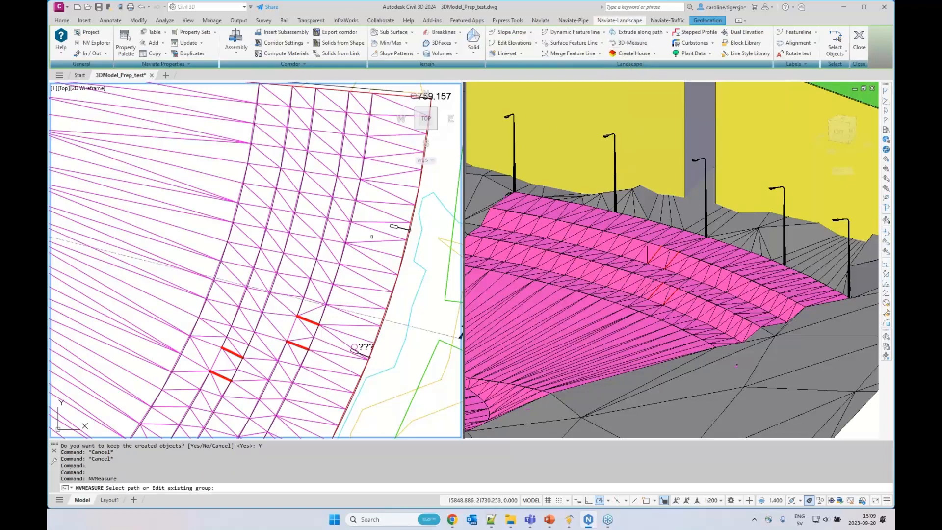
left_click(348, 253)
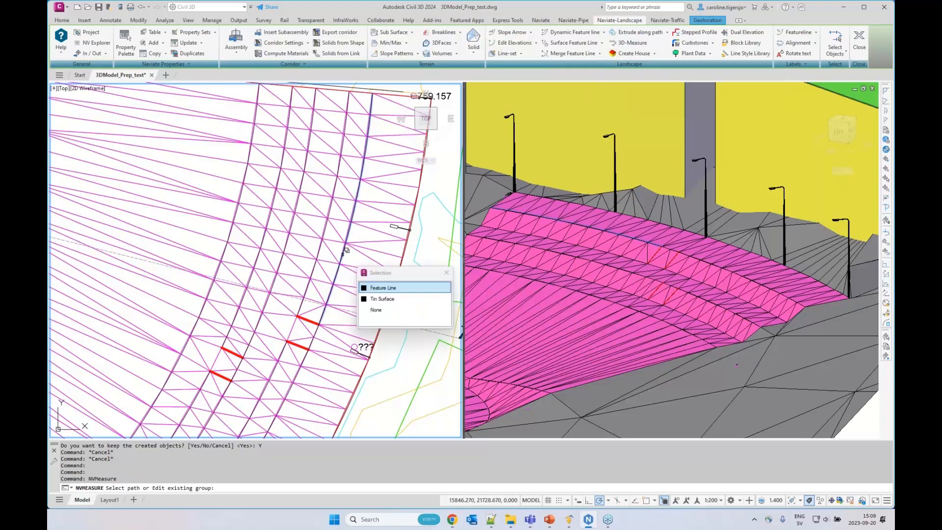
left_click(374, 288)
Load the block Railing_top-2.dwg from the 3D-Blocks folder as the block to measure along the path
left_click(452, 144)
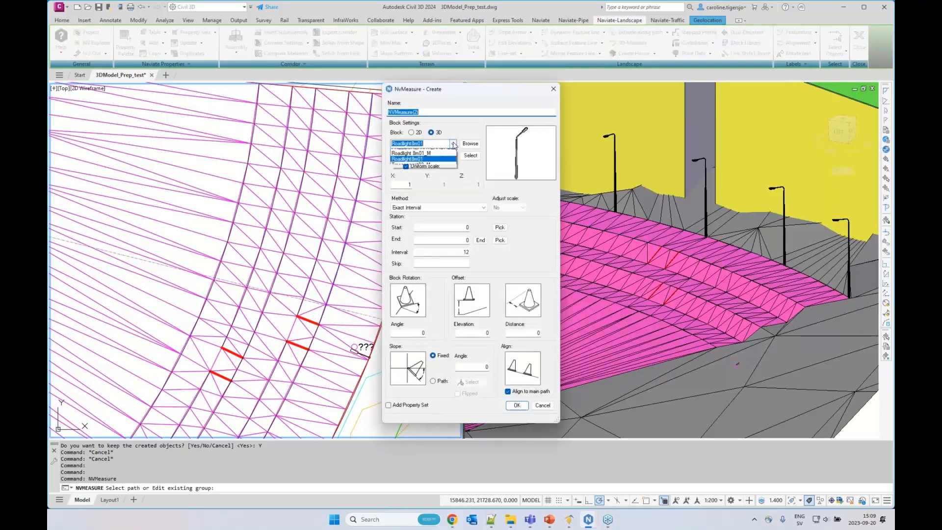
left_click(470, 134)
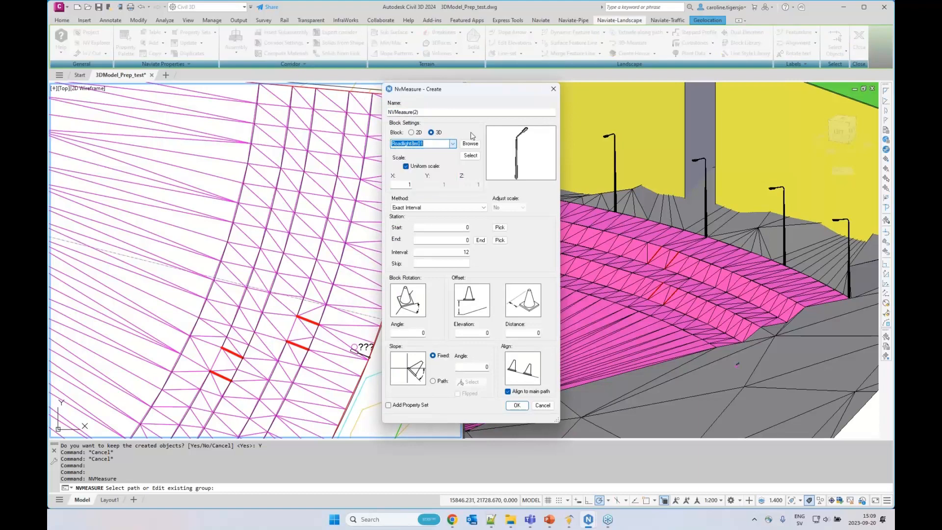
left_click(471, 144)
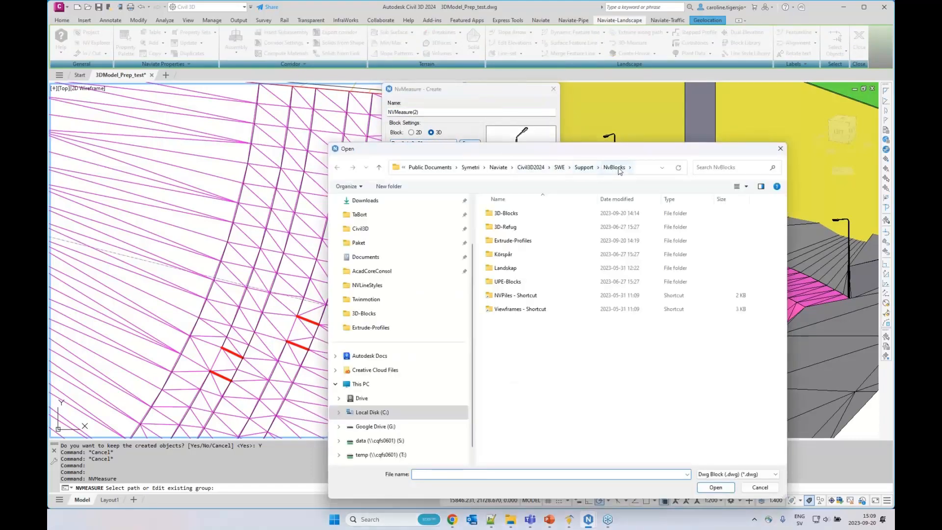
double_click(509, 215)
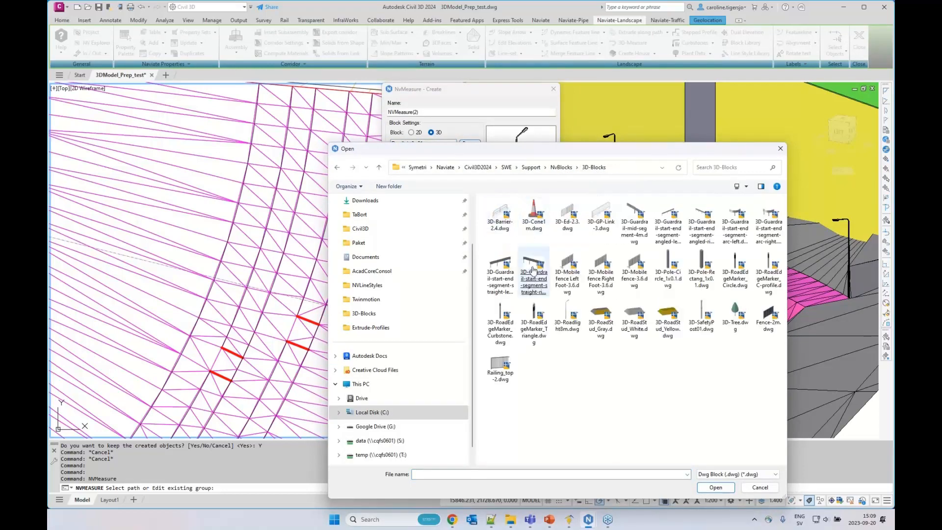
left_click(500, 376)
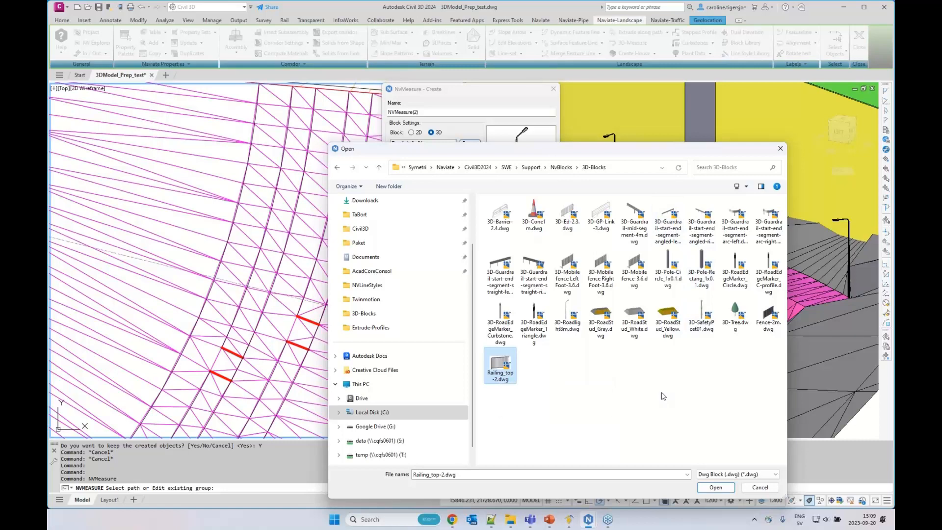
double_click(500, 371)
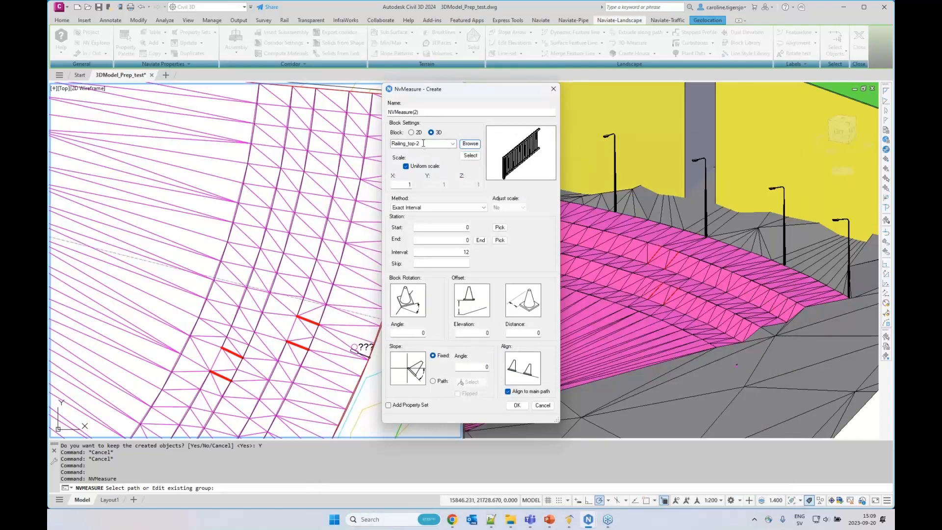
Try placing the railings at interval 2 with the Interval & Direction by Chord Length method and decline to keep them
double_click(421, 143)
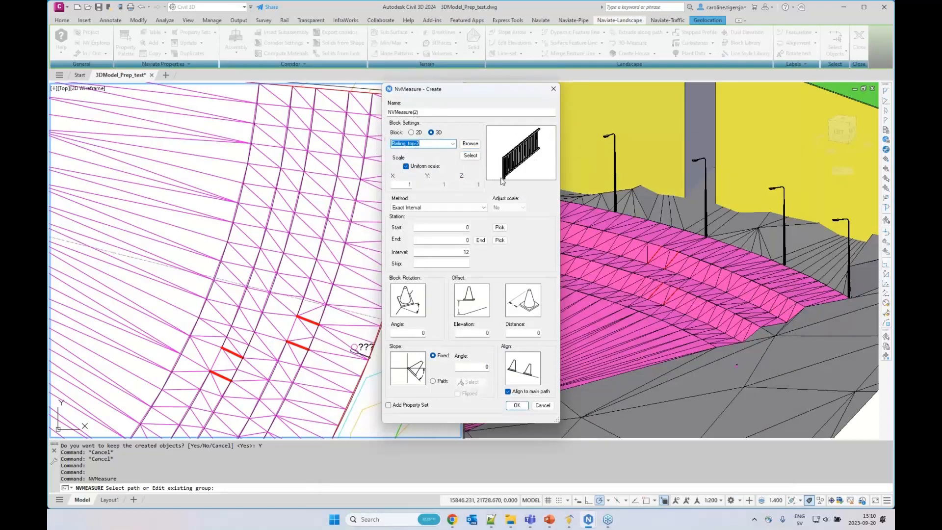
double_click(439, 251)
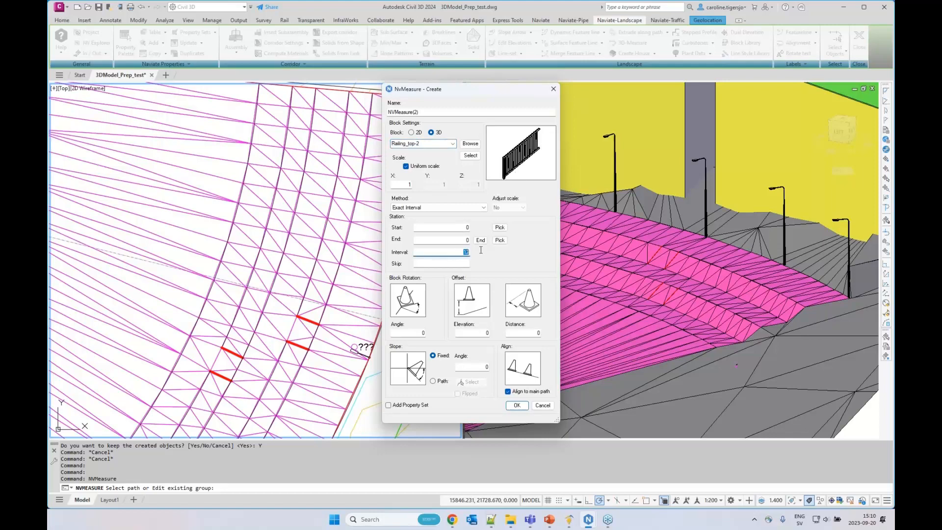
left_click(458, 207)
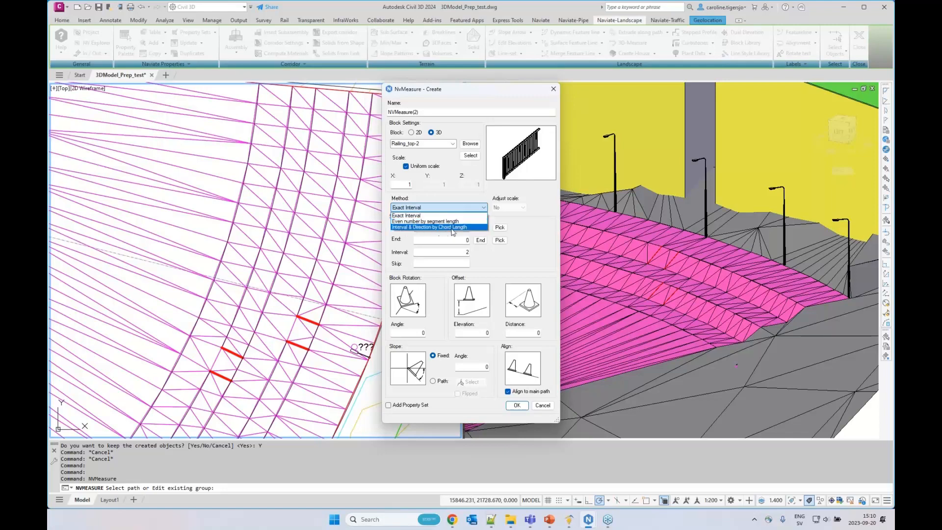
left_click(466, 229)
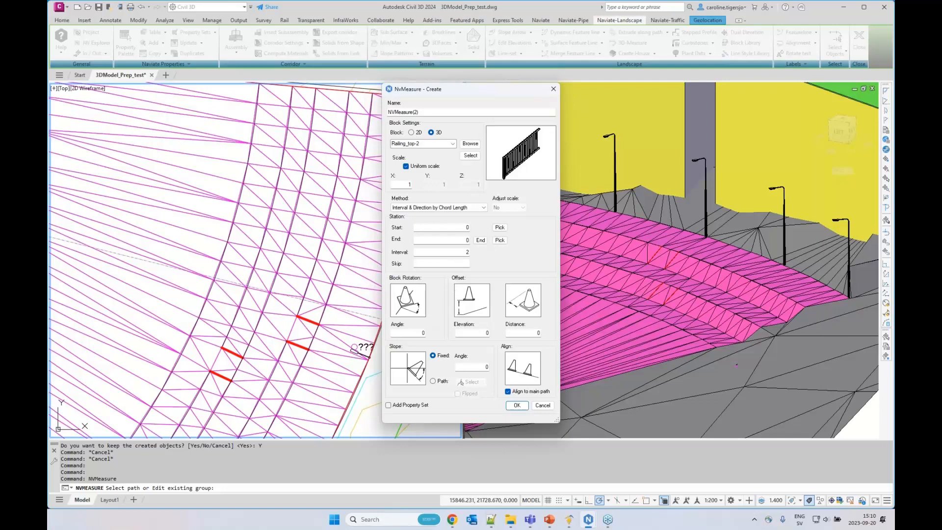
left_click(516, 405)
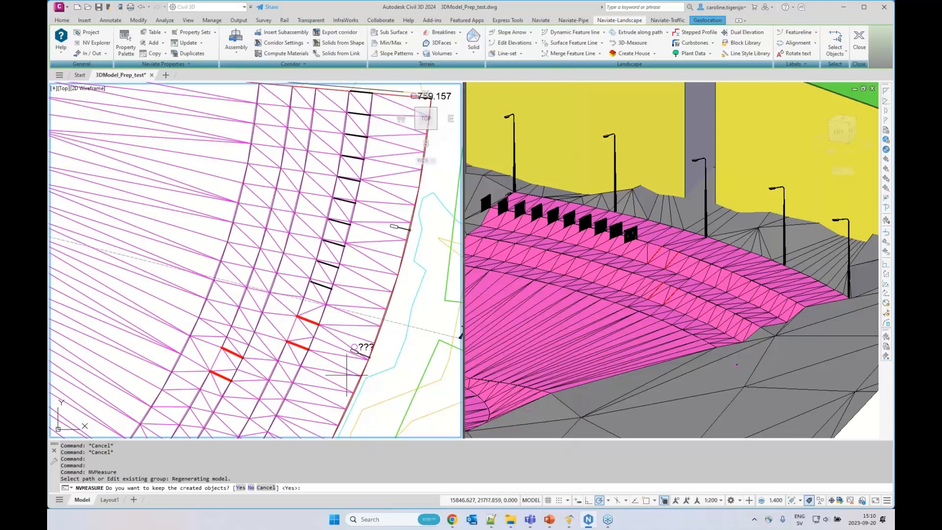
left_click(250, 488)
Set the block rotation angle to 90, place the railings along the feature line and keep the created objects
double_click(412, 334)
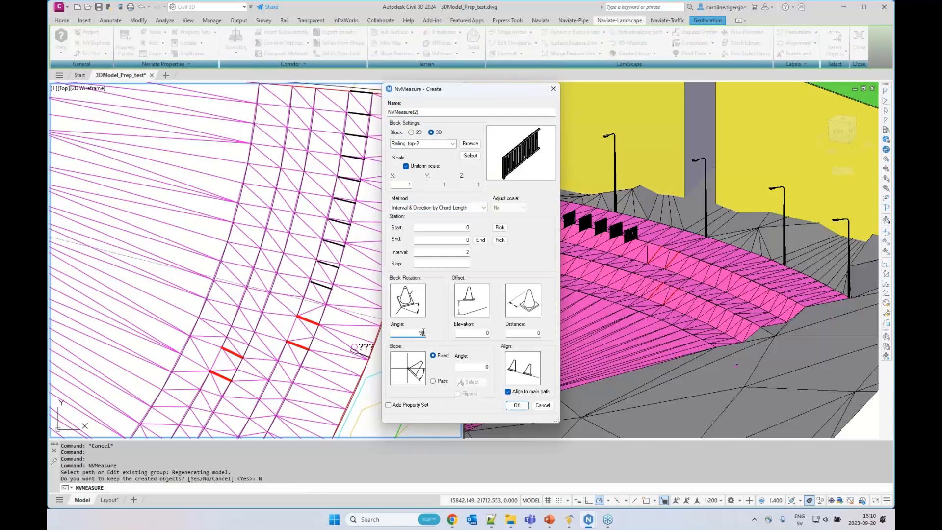
left_click(516, 405)
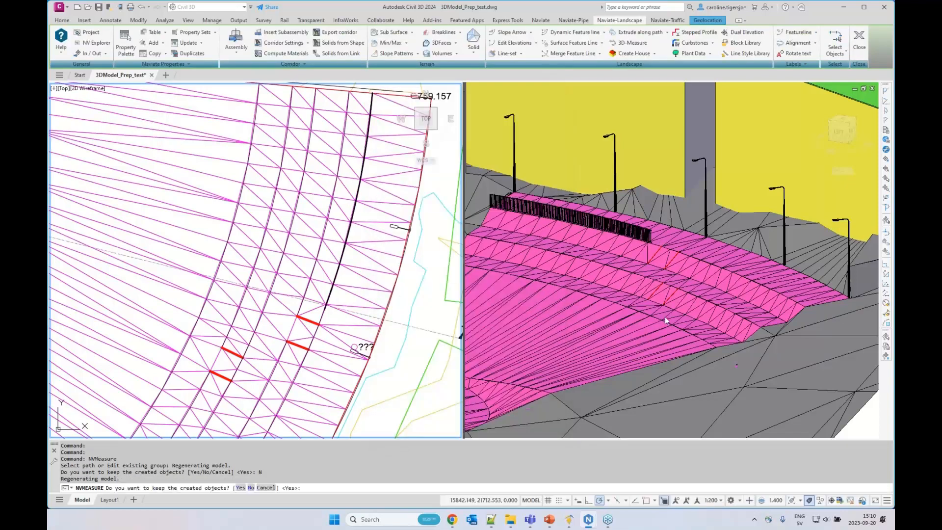
left_click(240, 487)
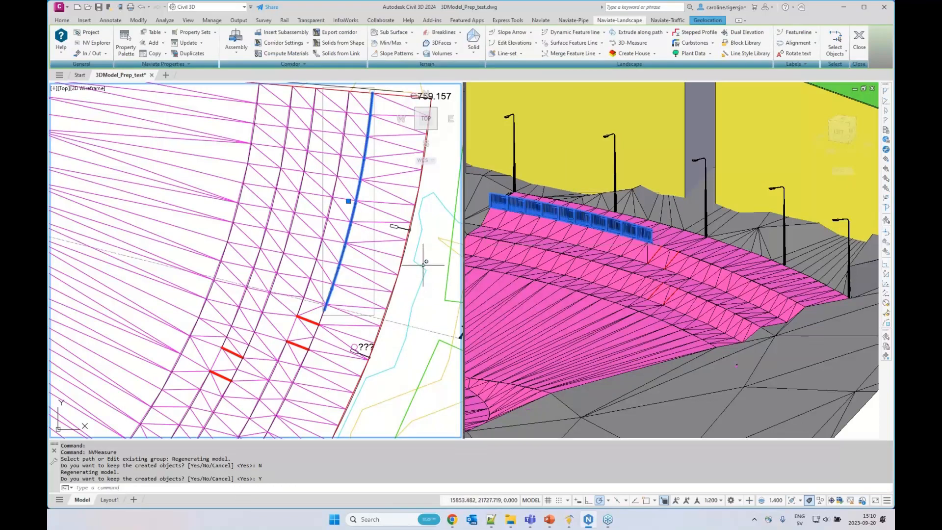
key("Escape")
key("Escape")
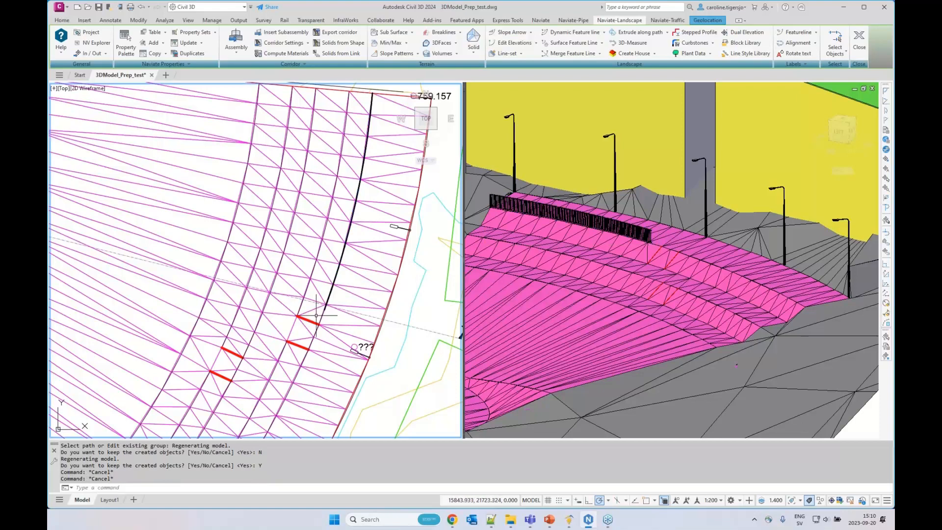
Open the Naviate block library for filling the gap at the railing's end and set blocks to project to the New Ground surface
scroll(319, 317, "up", 6)
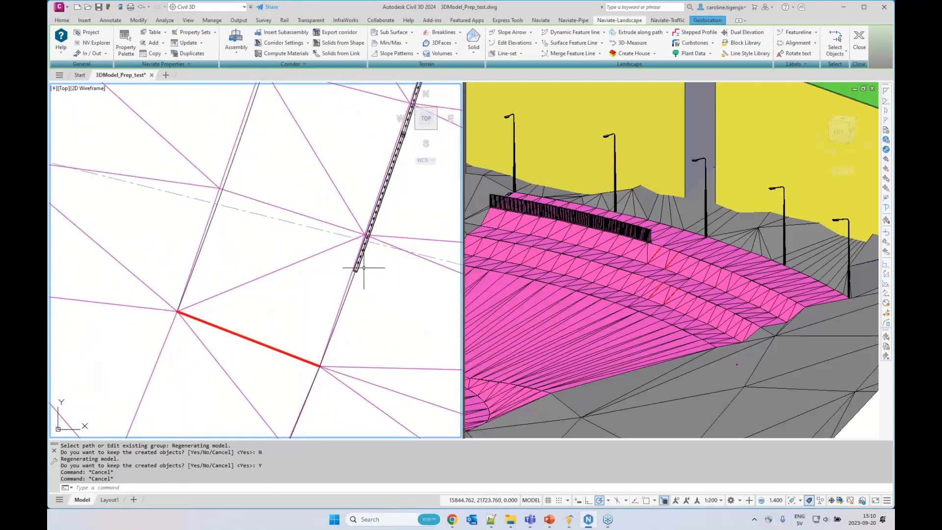
left_click(636, 276)
scroll(653, 248, "up", 8)
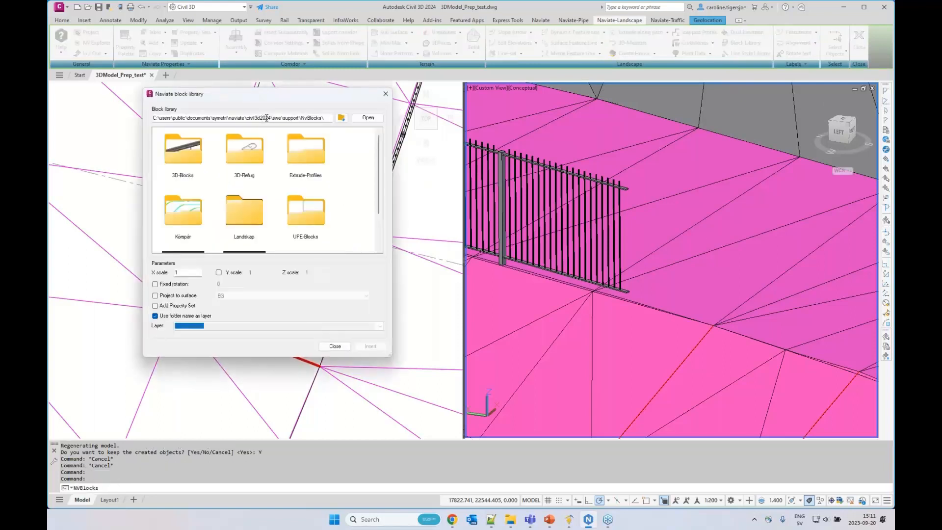
left_click_drag(319, 118, 260, 116)
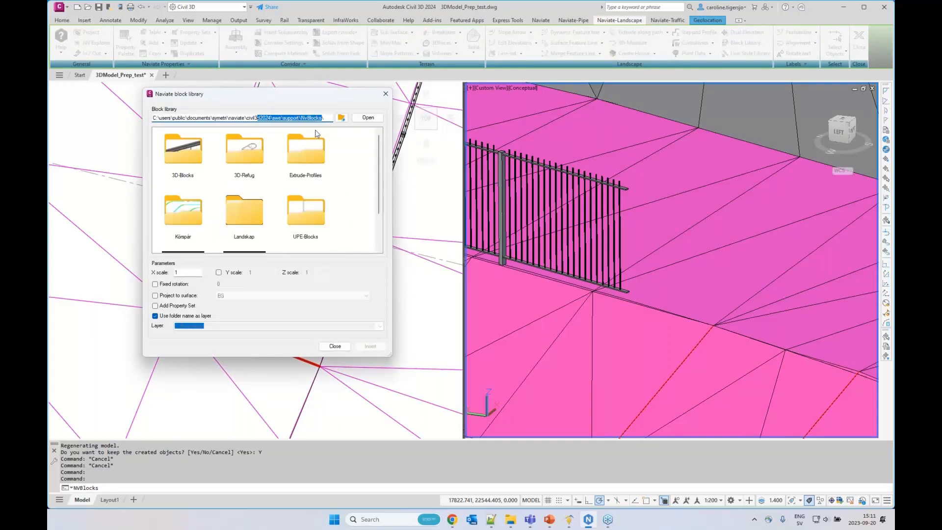
left_click(156, 296)
left_click(240, 296)
left_click(239, 310)
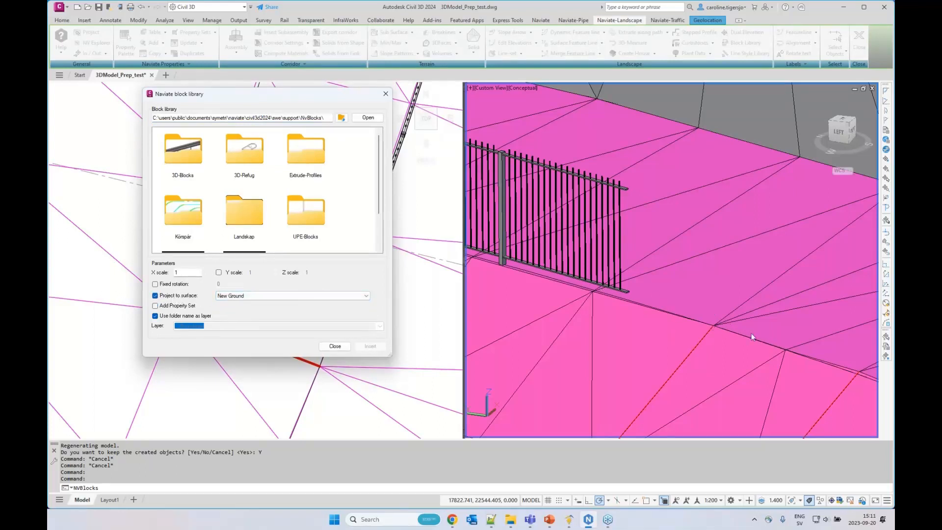
Choose Railing_top-2 from 3D-Blocks with X scale 0.8, separate Y and Z scales of 1, and the folder name not used as layer
double_click(189, 161)
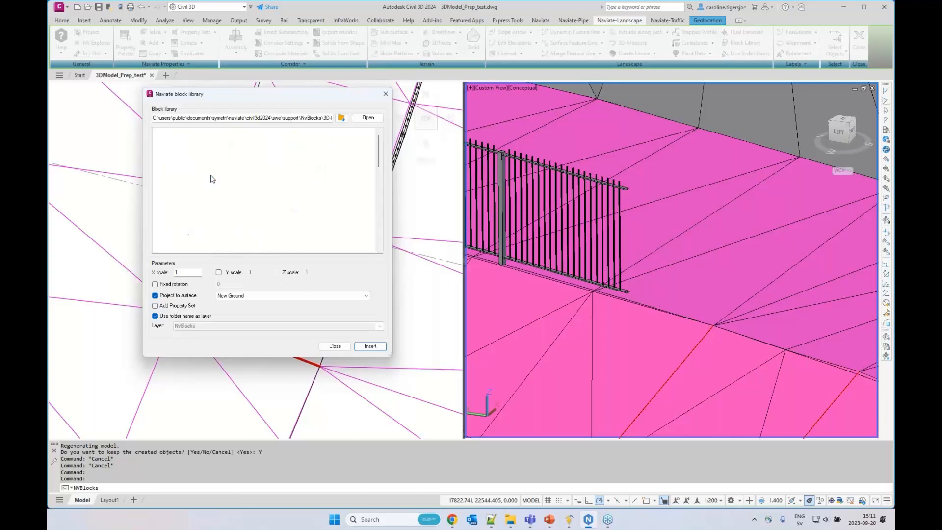
scroll(191, 216, "down", 3)
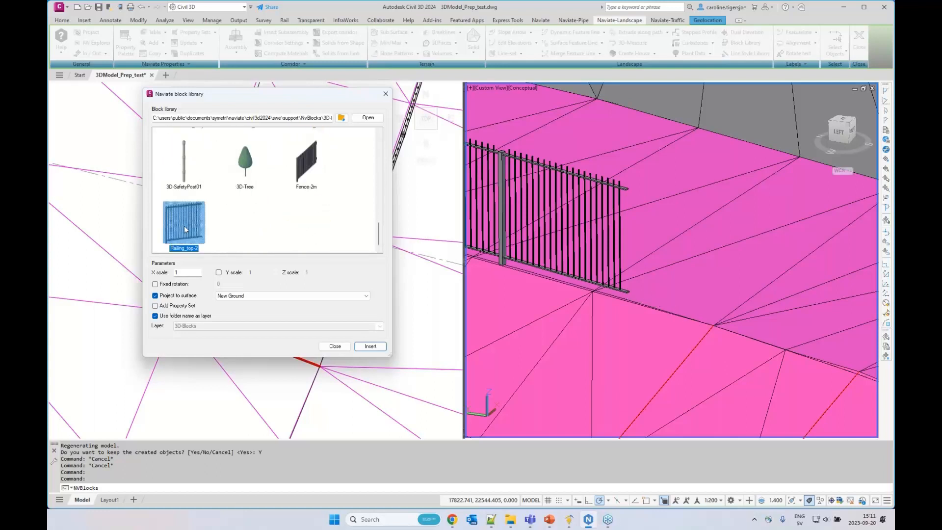
left_click_drag(187, 274, 167, 275)
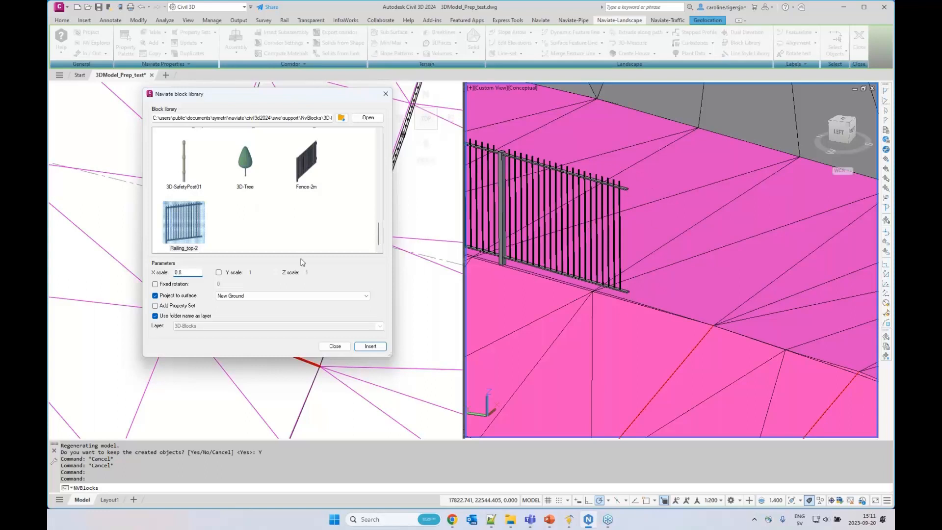
left_click(218, 272)
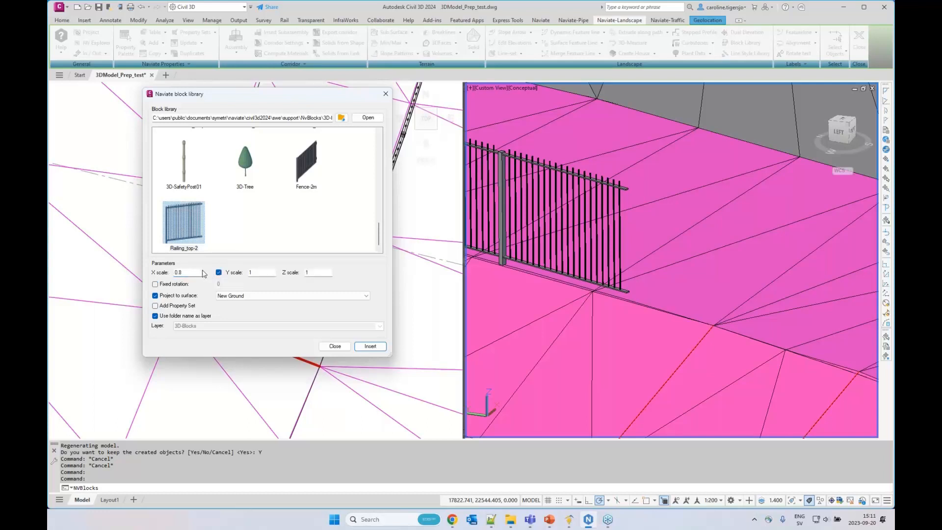
left_click(255, 272)
left_click(158, 316)
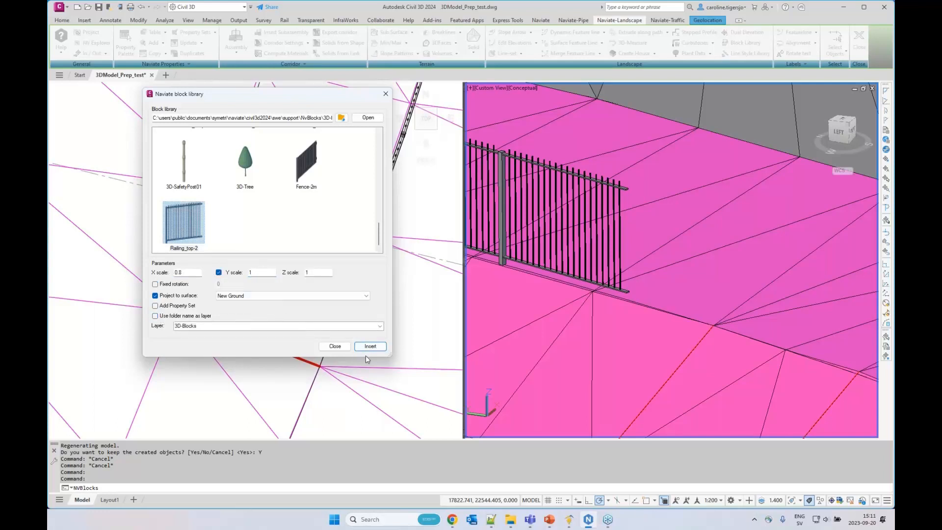
Insert the railing block at the outer end of the red line, rotated along the feature line to meet the existing railing
left_click(371, 346)
left_click(316, 364)
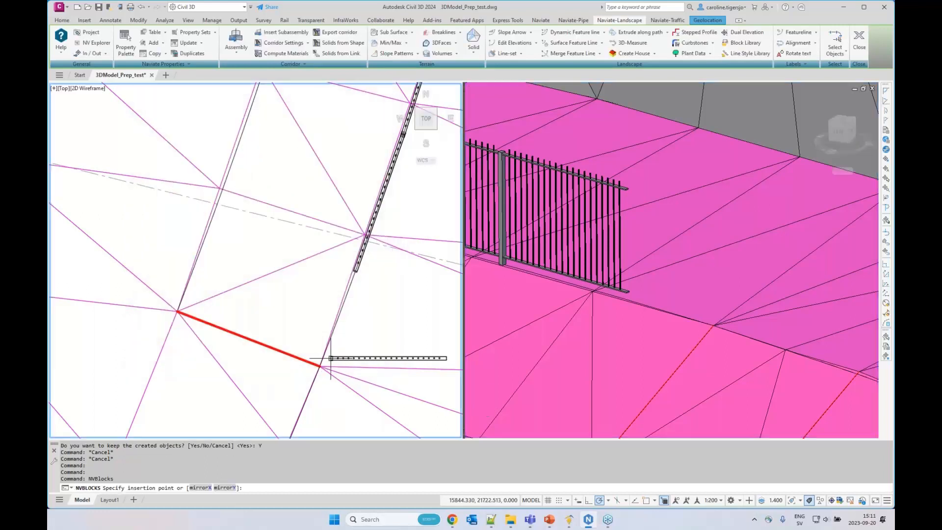
scroll(319, 366, "up", 2)
left_click(320, 370)
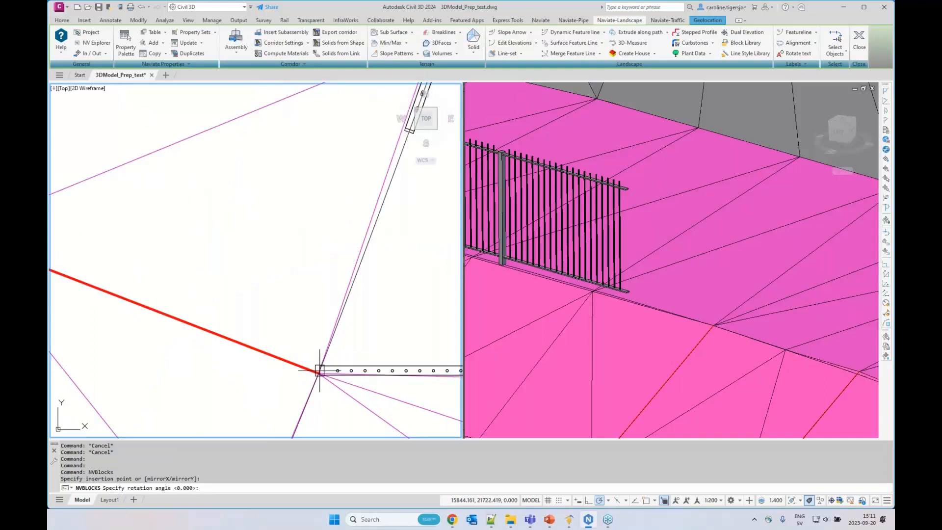
scroll(366, 242, "down", 2)
middle_click_drag(385, 216, 320, 291)
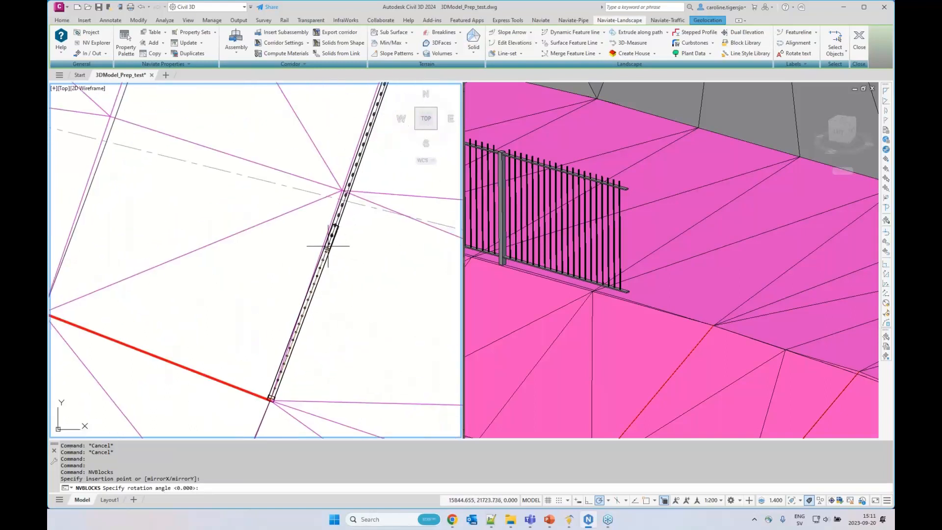
left_click(328, 246)
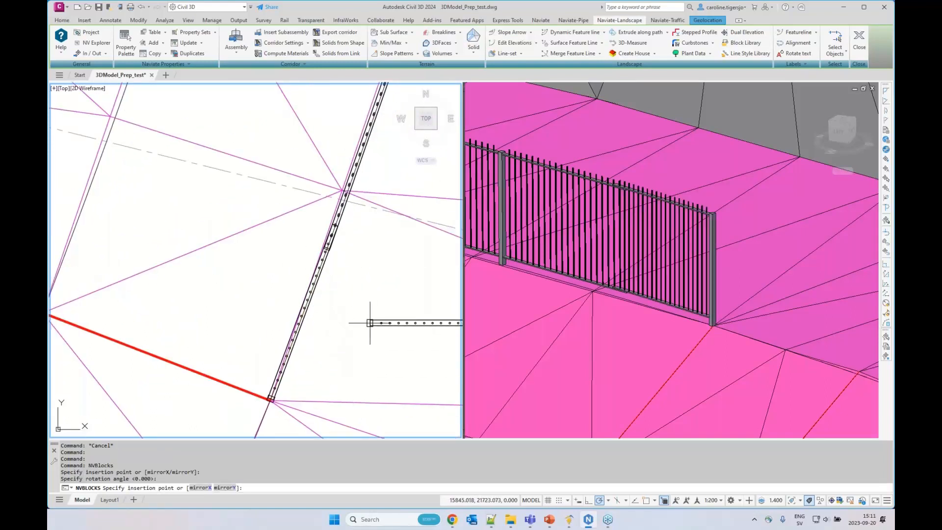
key("Return")
left_click(639, 320)
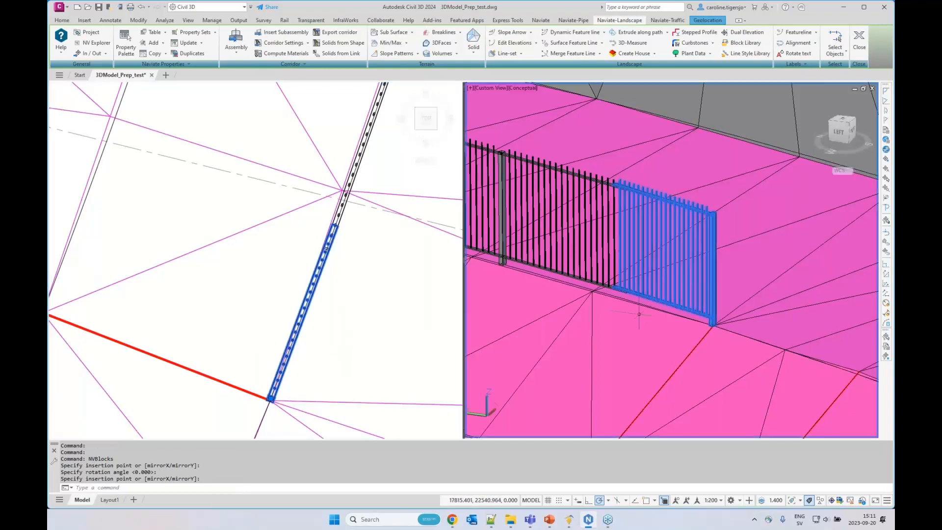
Finish the railing insertion, check the whole railing row in the 3D view and save the drawing
scroll(641, 314, "down", 6)
key("Escape")
scroll(648, 300, "down", 3)
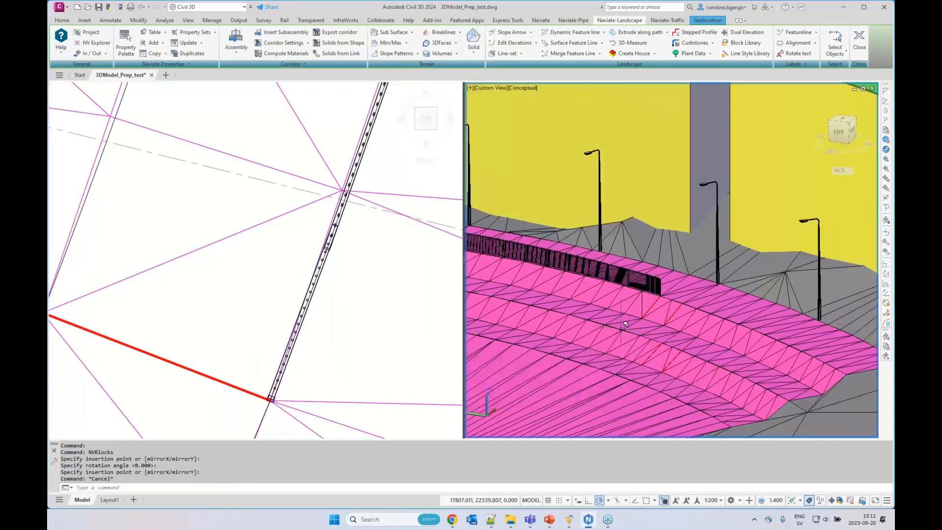
middle_click_drag(707, 344, 549, 330)
middle_click_drag(611, 324, 670, 321, "shift")
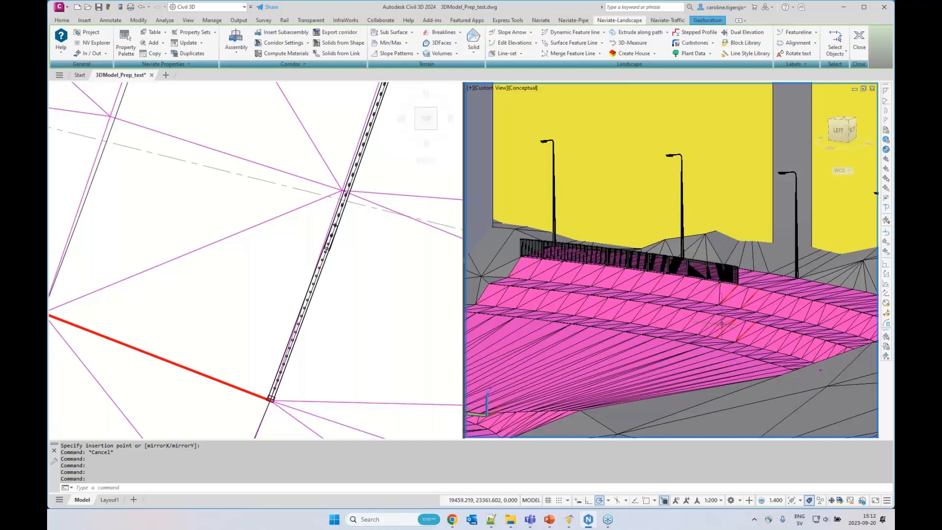
key("ctrl+s")
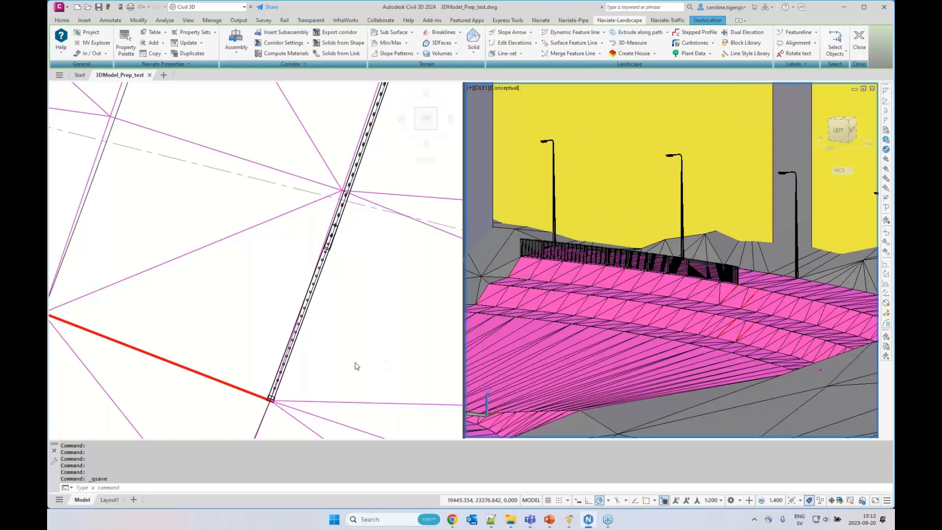
Examine the slope between the two red lines beside the railing's end in the plan and 3D views
left_click(351, 347)
middle_click_drag(315, 391, 404, 238)
middle_click_drag(338, 317, 382, 267)
scroll(370, 294, "down", 2)
middle_click_drag(369, 303, 384, 279)
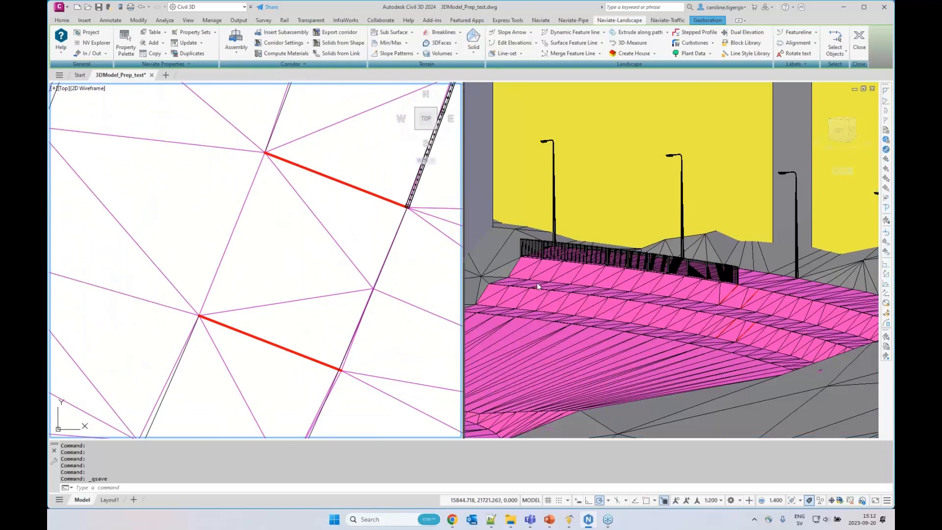
left_click(773, 322)
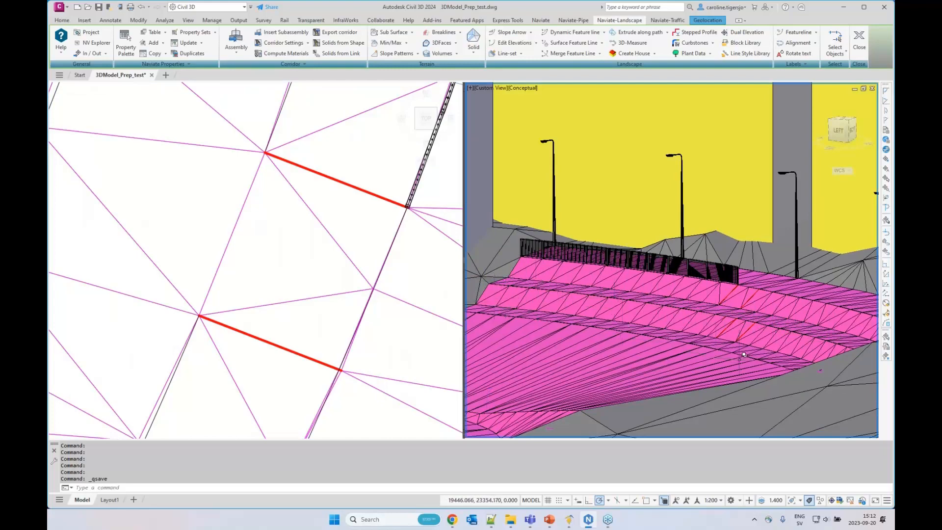
middle_click_drag(756, 352, 756, 352)
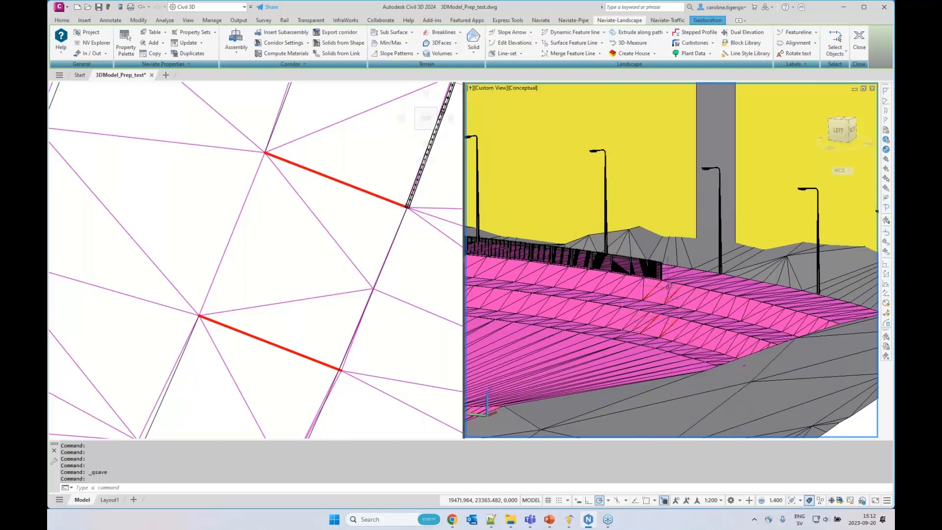
left_click(286, 258)
scroll(285, 255, "down", 4)
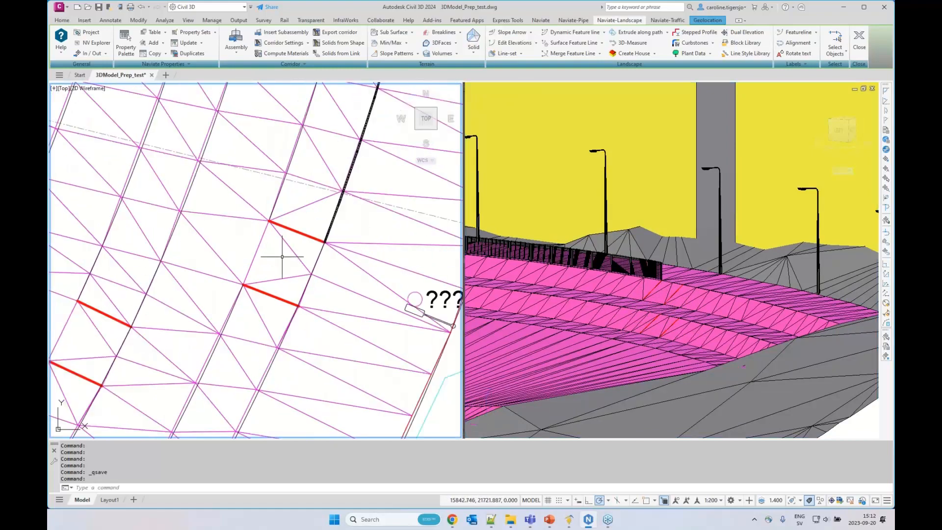
scroll(285, 255, "up", 2)
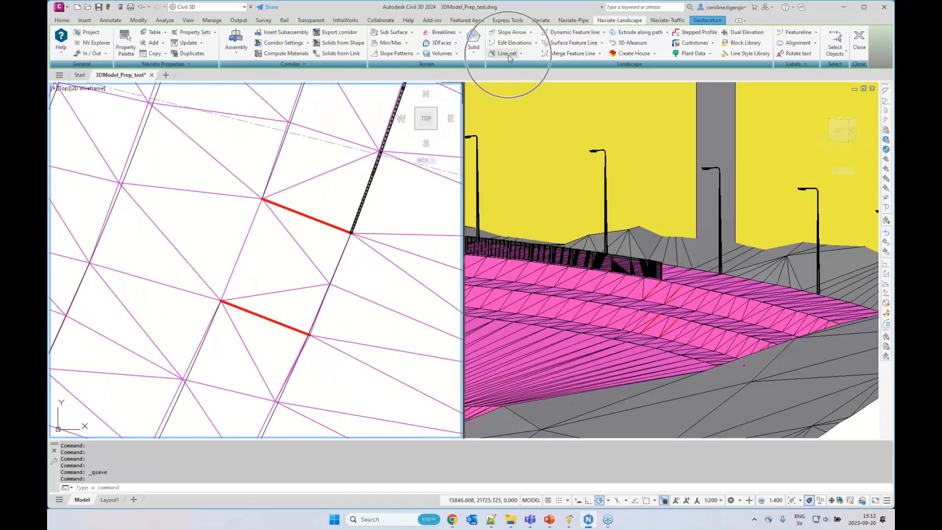
Start a dynamic line-set from the feature line at the railing's end, with the grading side towards the red lines
left_click(521, 54)
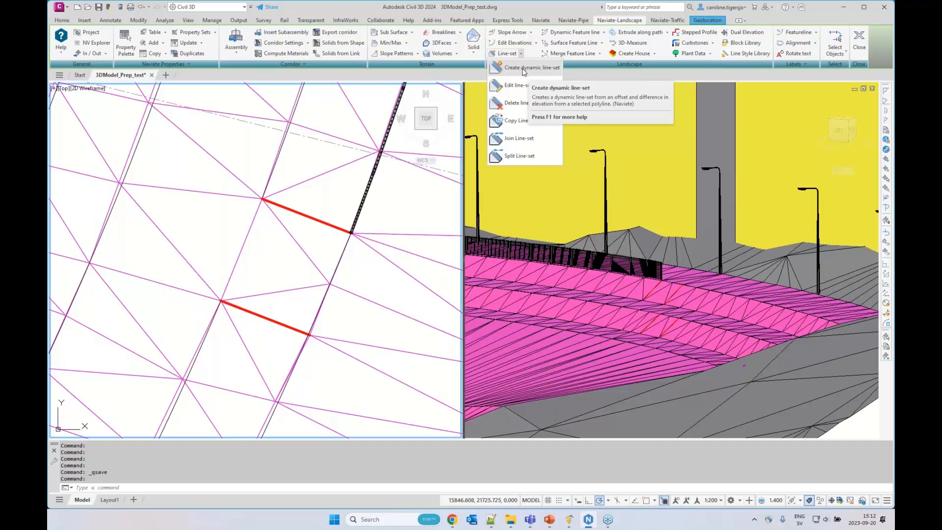
left_click(524, 68)
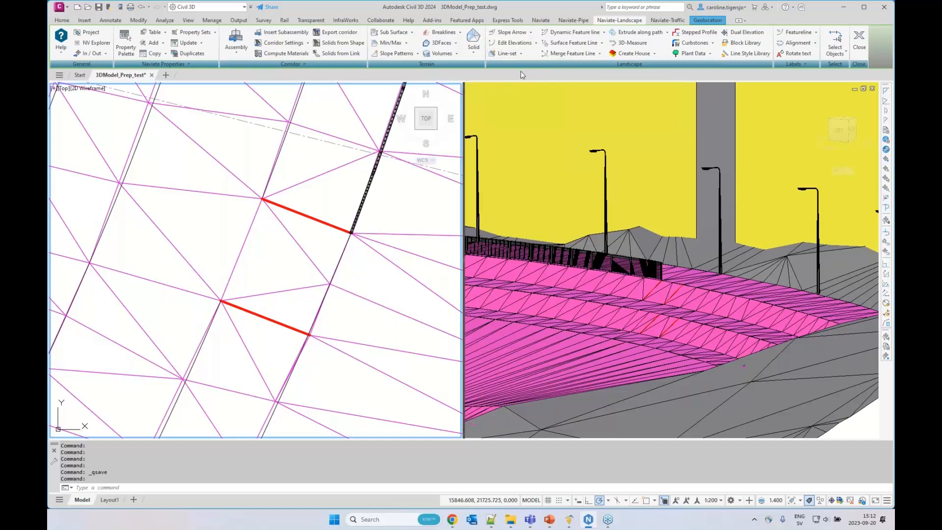
left_click(343, 254)
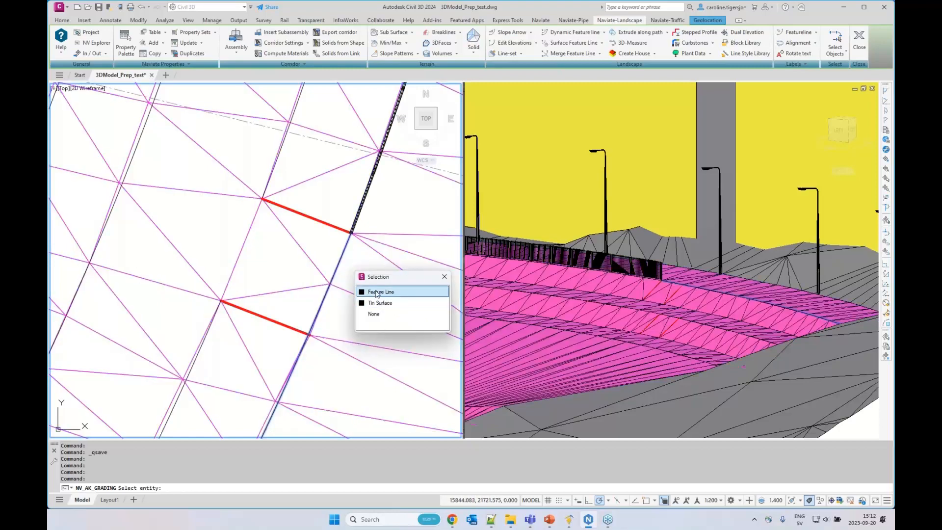
left_click(383, 290)
left_click(267, 253)
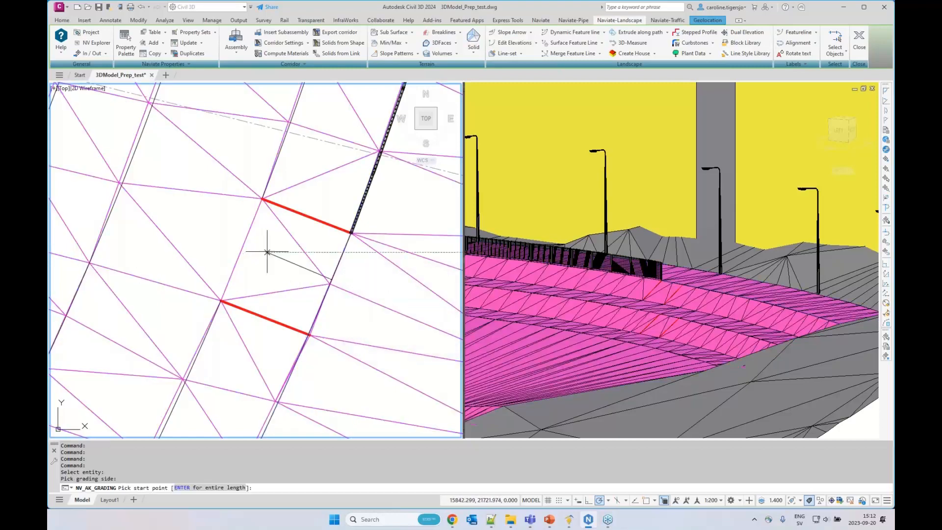
Limit the line-set to the stretch between the two red lines by picking its start and end points beside them
scroll(314, 224, "up", 4)
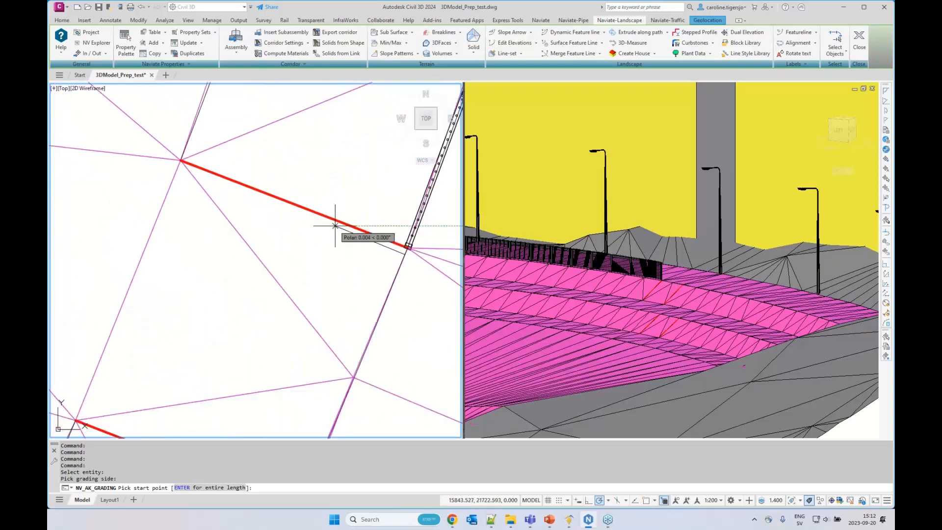
scroll(378, 240, "up", 4)
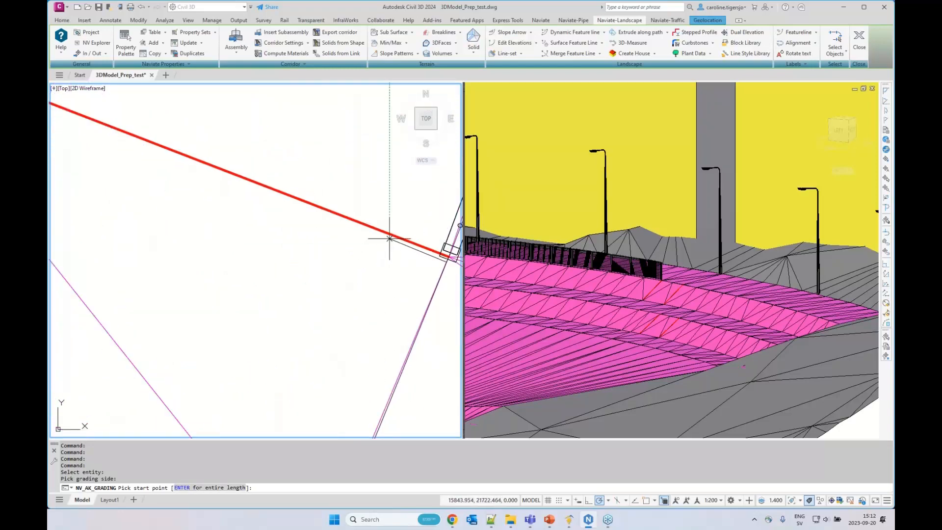
left_click(384, 234)
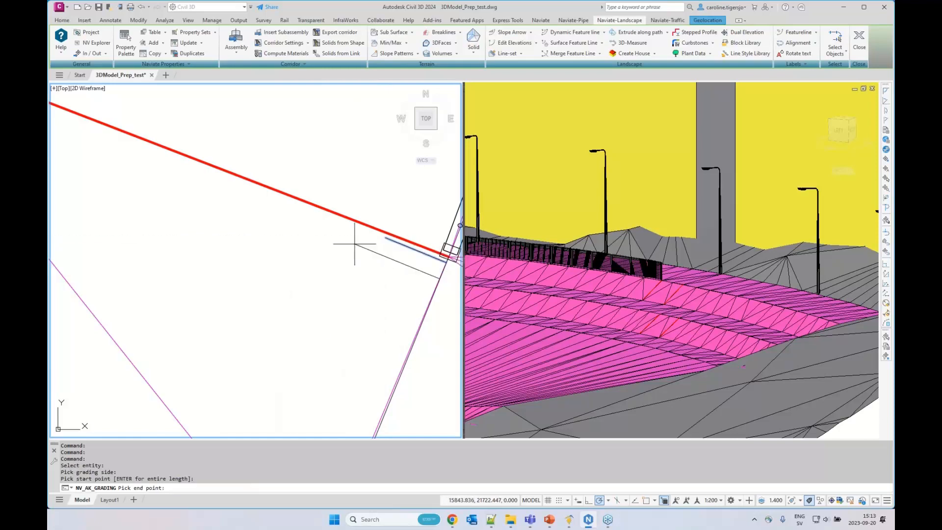
scroll(273, 242, "down", 4)
scroll(250, 346, "up", 5)
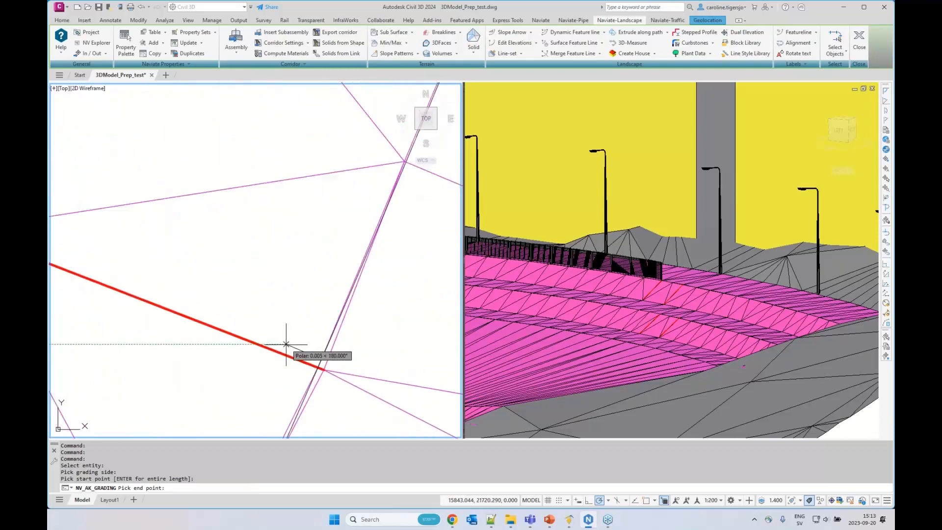
left_click(286, 349)
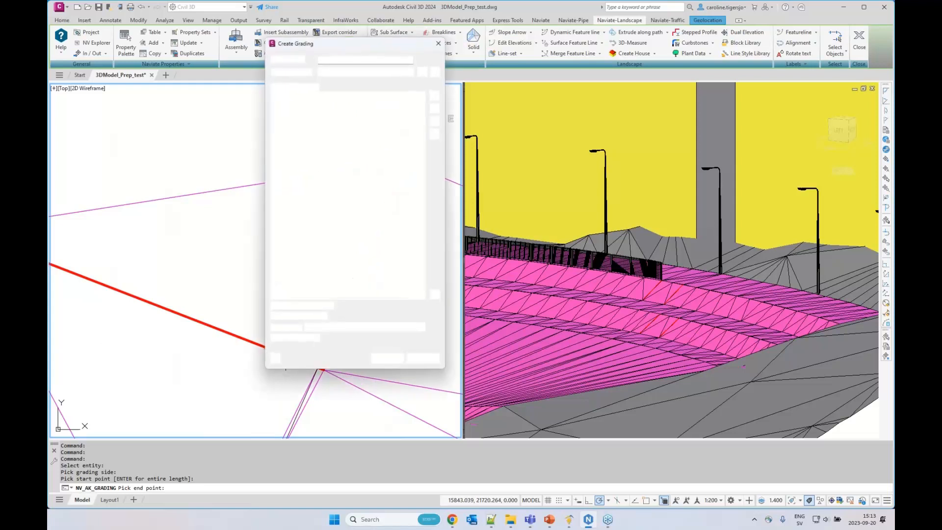
Create the grading from the Stairs-Downwards template, with the last three grading components (16 to 18) removed
left_click_drag(311, 48, 436, 51)
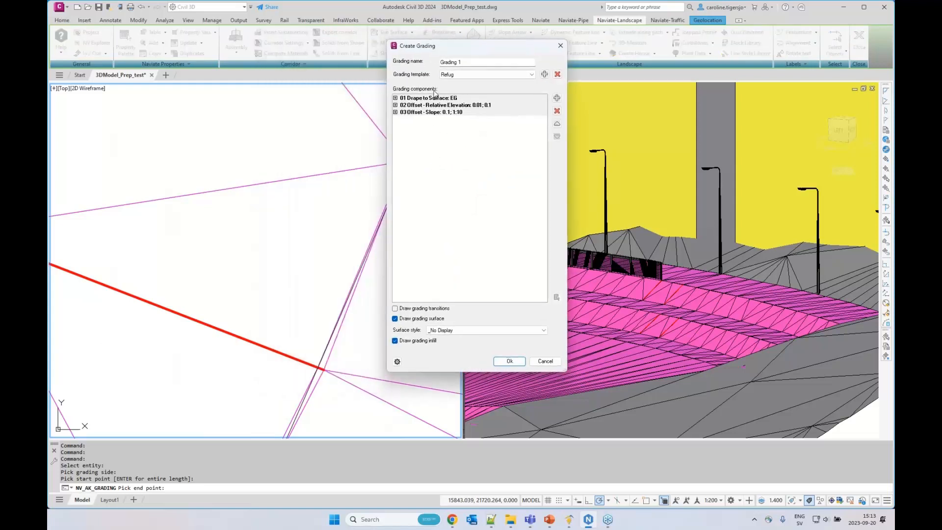
left_click(463, 74)
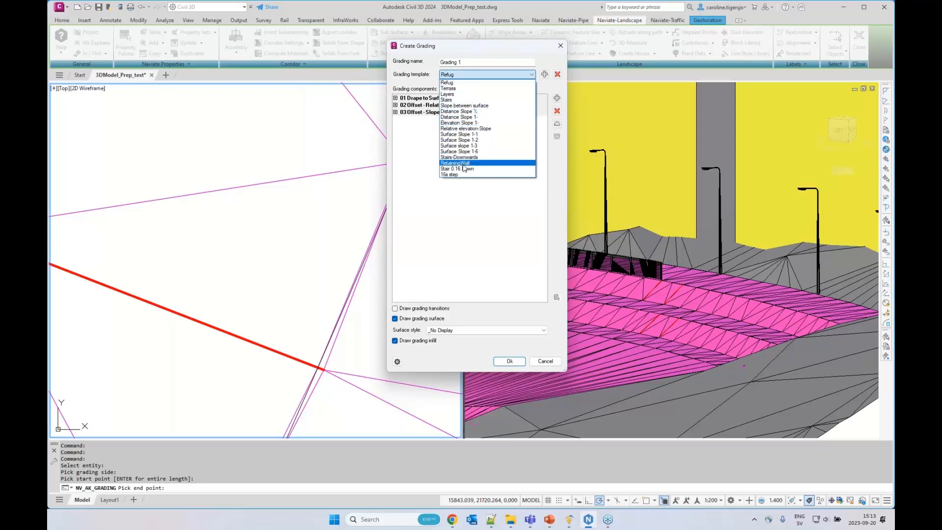
left_click(467, 157)
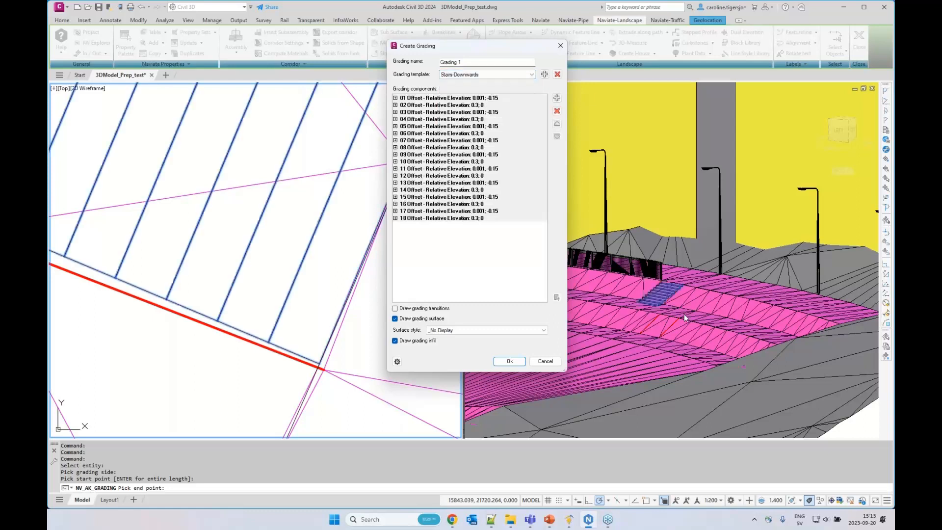
left_click(651, 305)
left_click(462, 218)
left_click(556, 111)
left_click(557, 111)
left_click(557, 110)
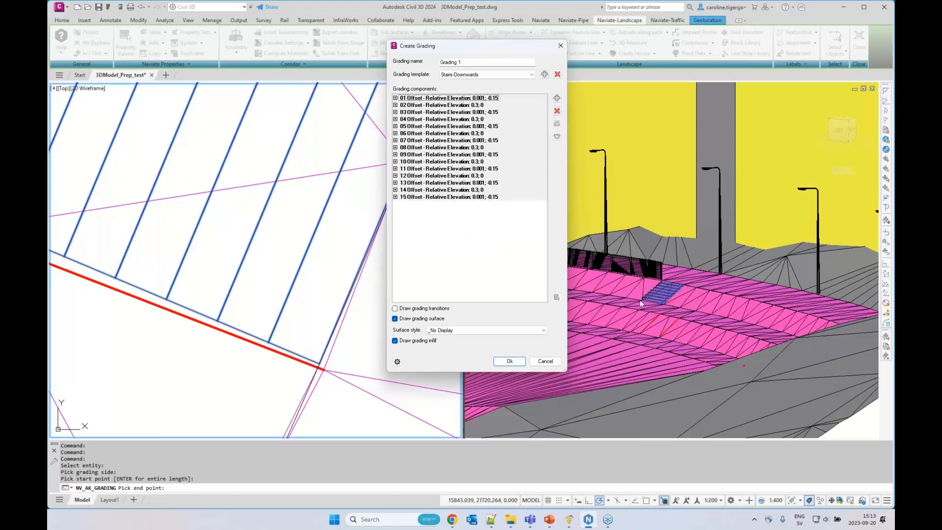
left_click(509, 361)
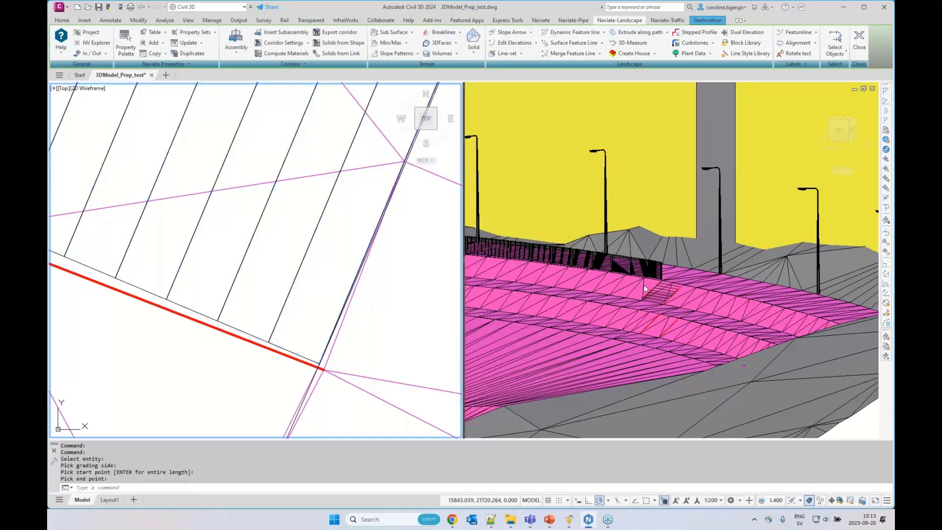
Open the new stair line-set for editing, with its steps in view in the 3D model
scroll(669, 301, "up", 8)
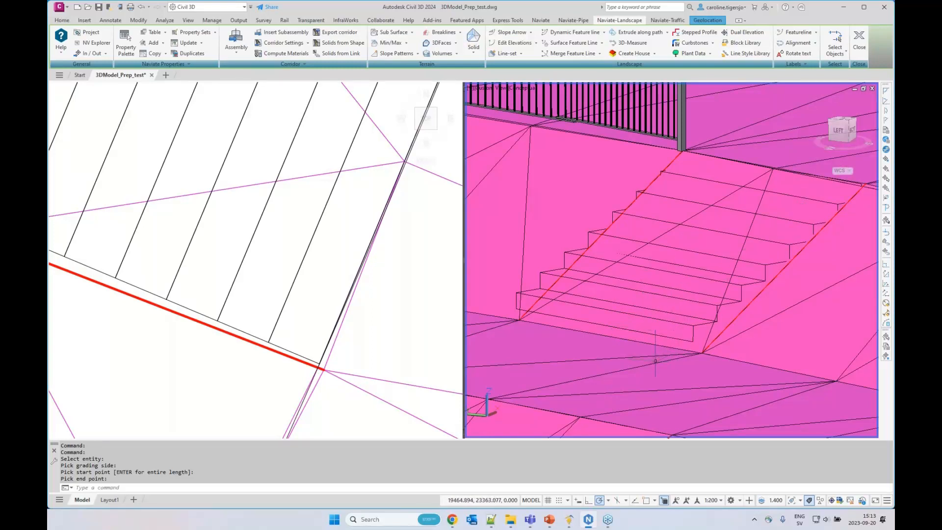
left_click(522, 54)
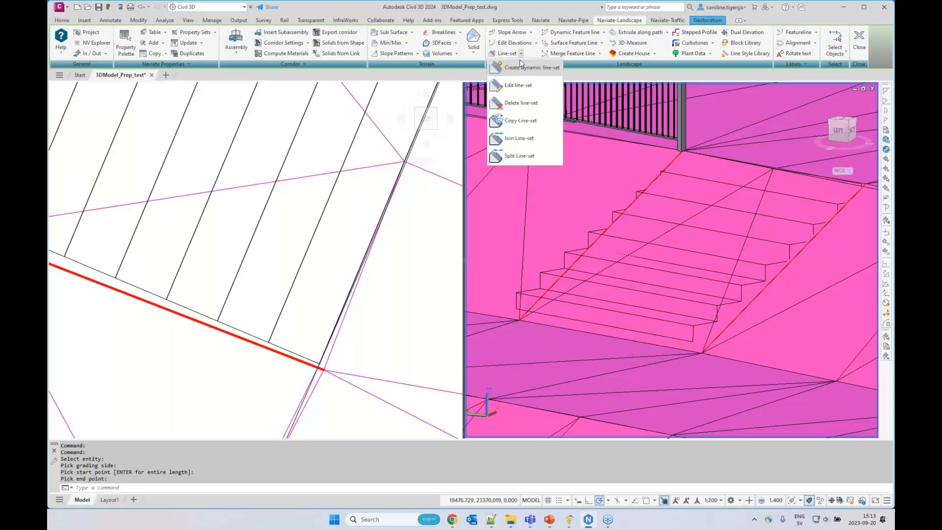
left_click(517, 86)
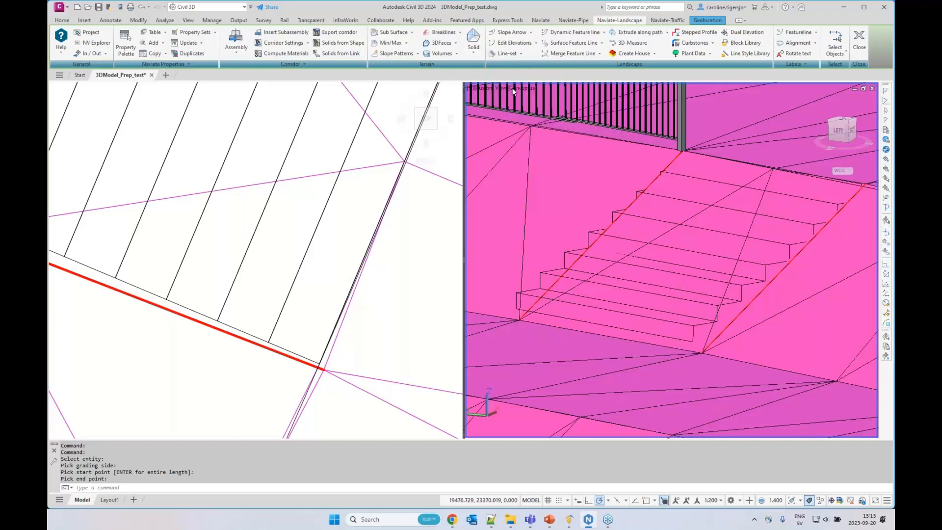
left_click(325, 211)
left_click(362, 250)
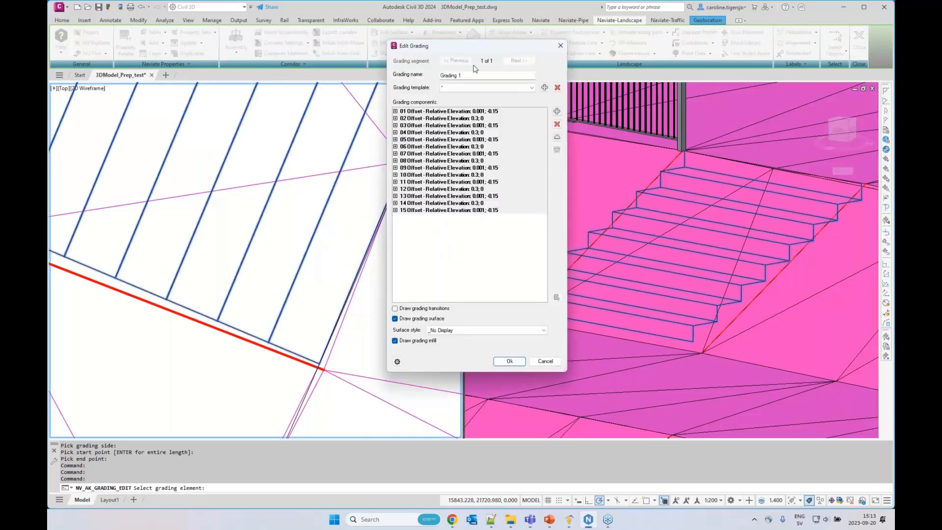
left_click_drag(441, 45, 405, 42)
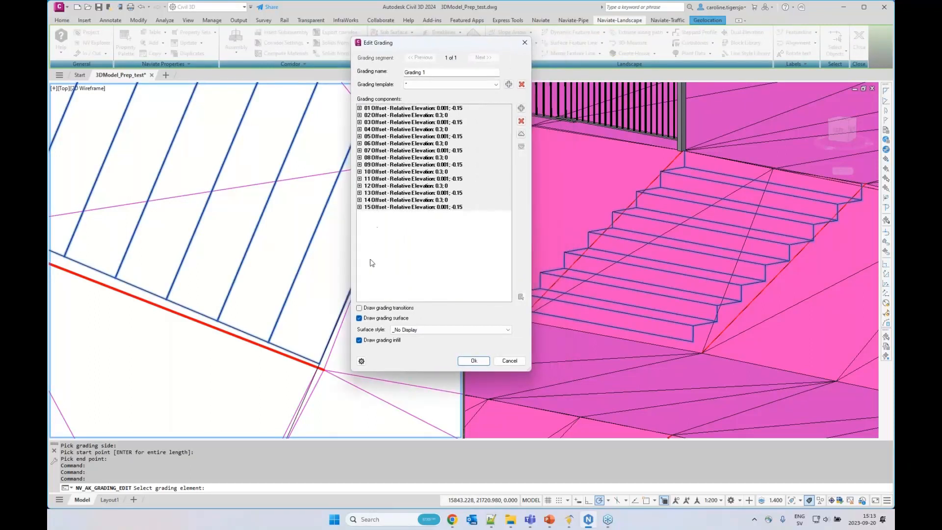
Set the relative elevation of grading components 15, 13, 11 and 09 to -0.16
left_click(390, 208)
left_click(359, 207)
left_click(451, 228)
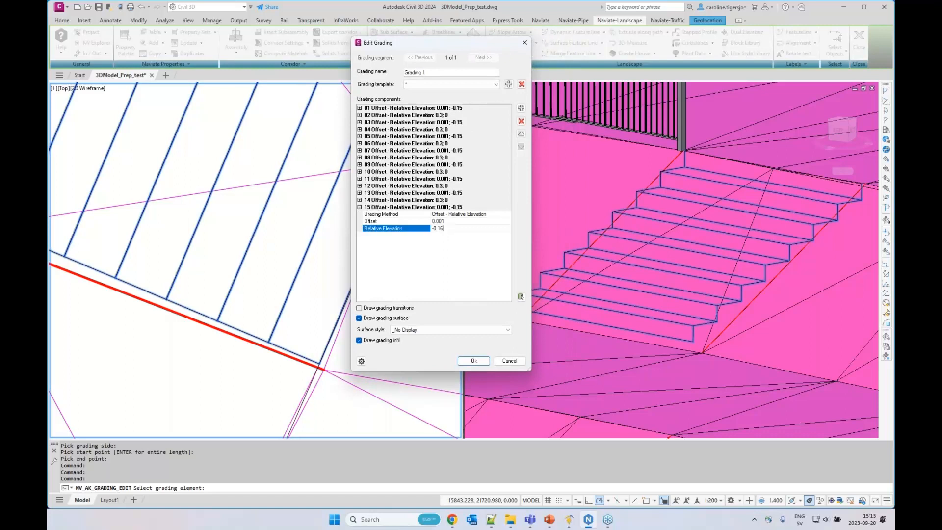
left_click(360, 193)
left_click(452, 214)
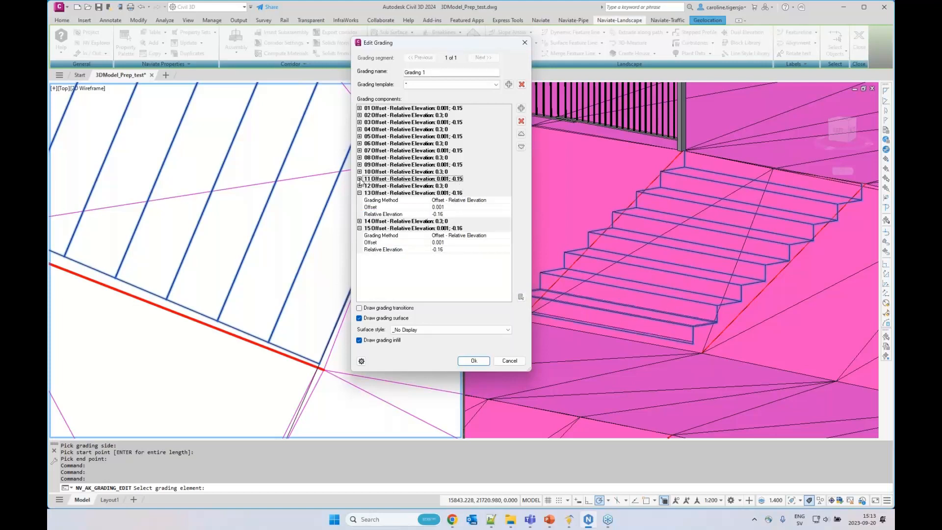
left_click(359, 179)
left_click(441, 200)
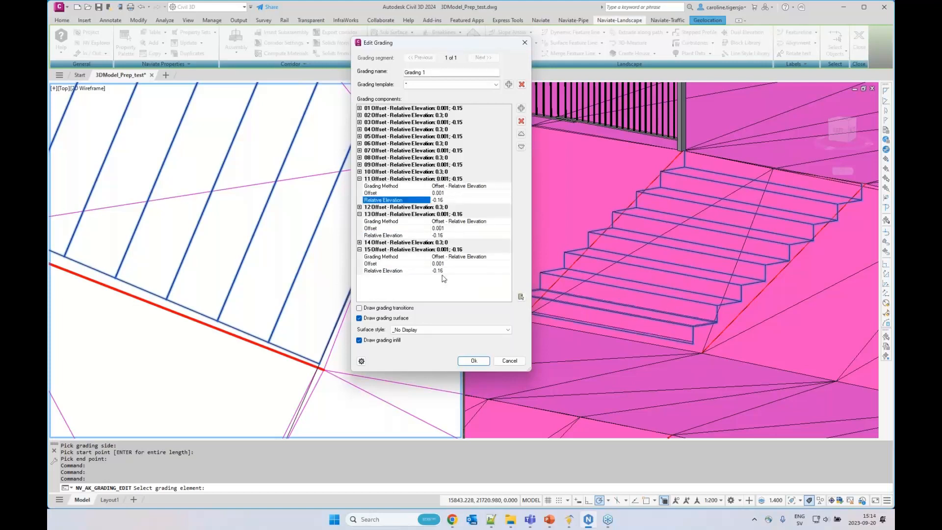
left_click(454, 165)
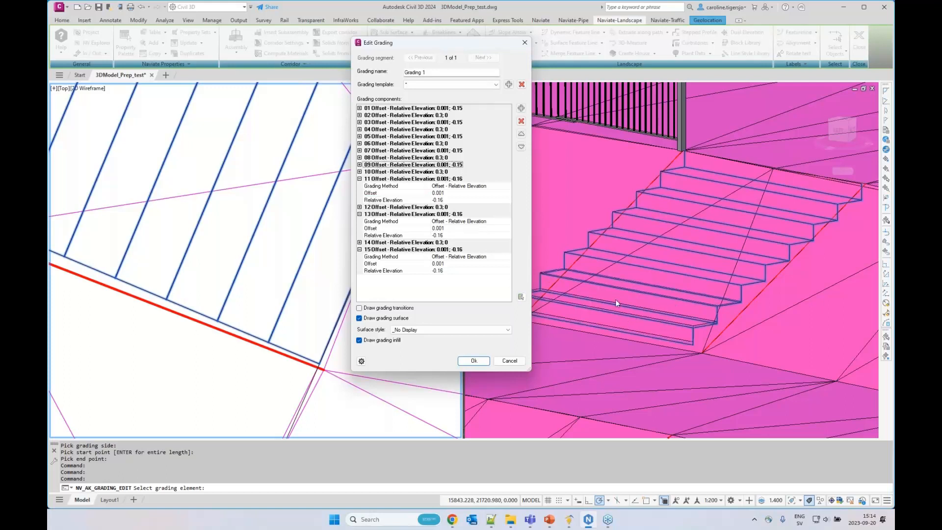
left_click(360, 164)
left_click(457, 184)
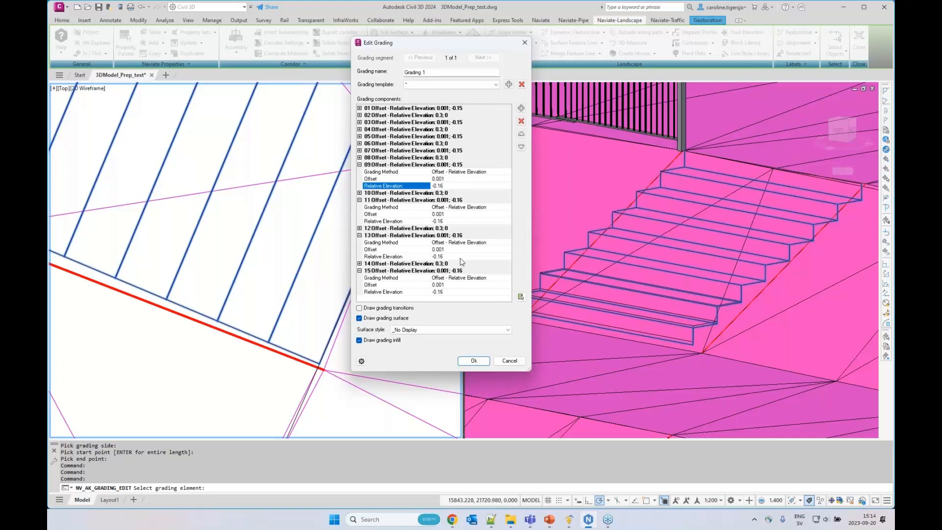
Apply the Stair 0.16 Down grading template to the stair line-set and accept the edit
left_click(496, 85)
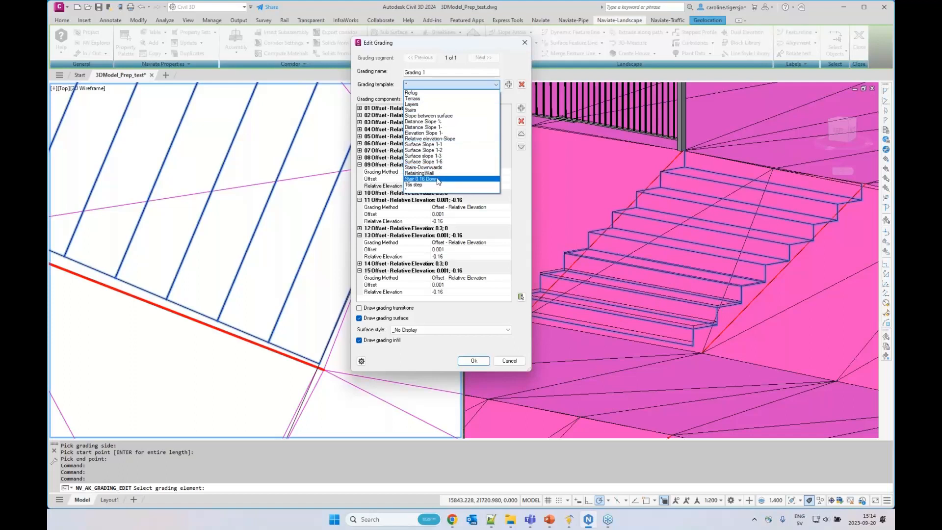
left_click(436, 179)
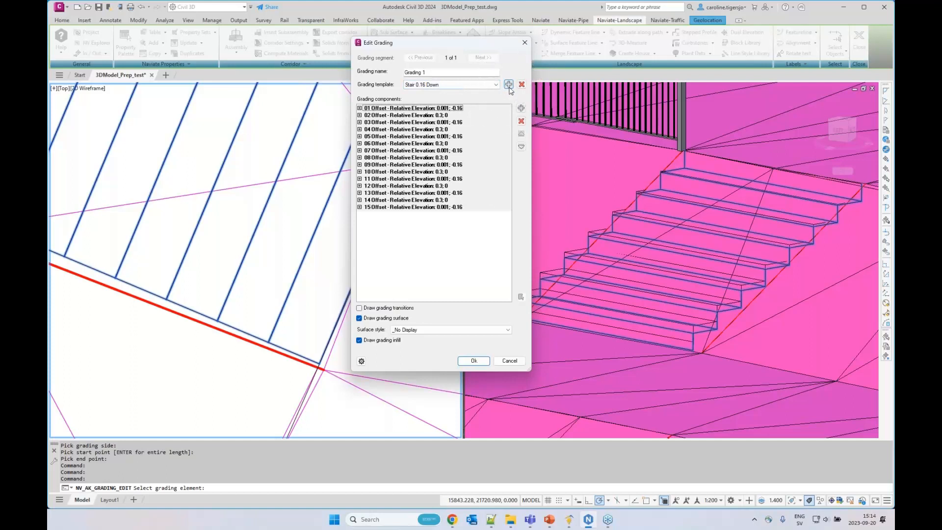
left_click(474, 361)
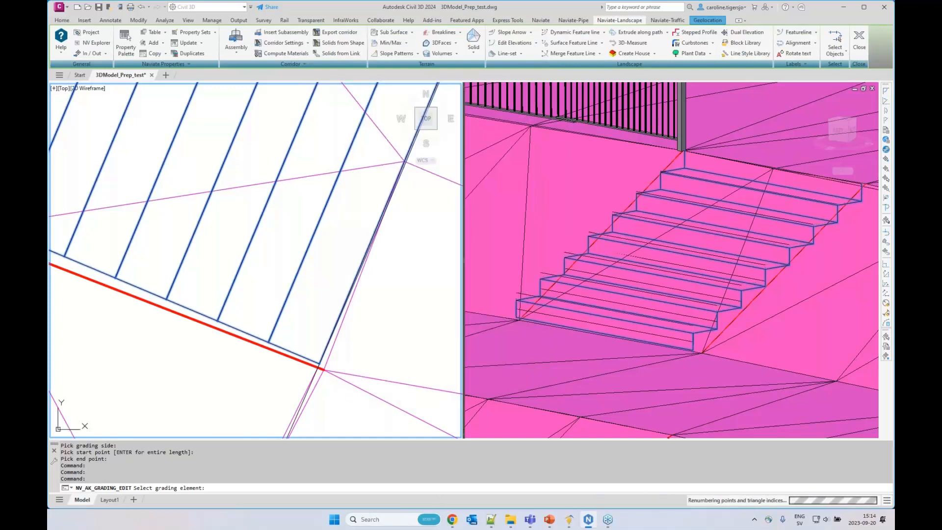
Copy the upper stair's line-set to the lower stair's baseline, grading it between the two red side feature lines
scroll(305, 213, "down", 8)
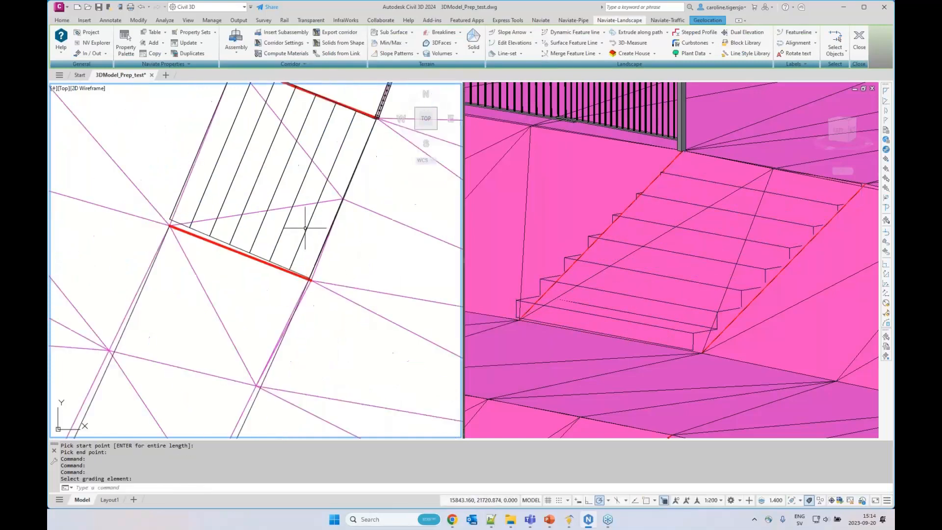
middle_click_drag(288, 234, 334, 243)
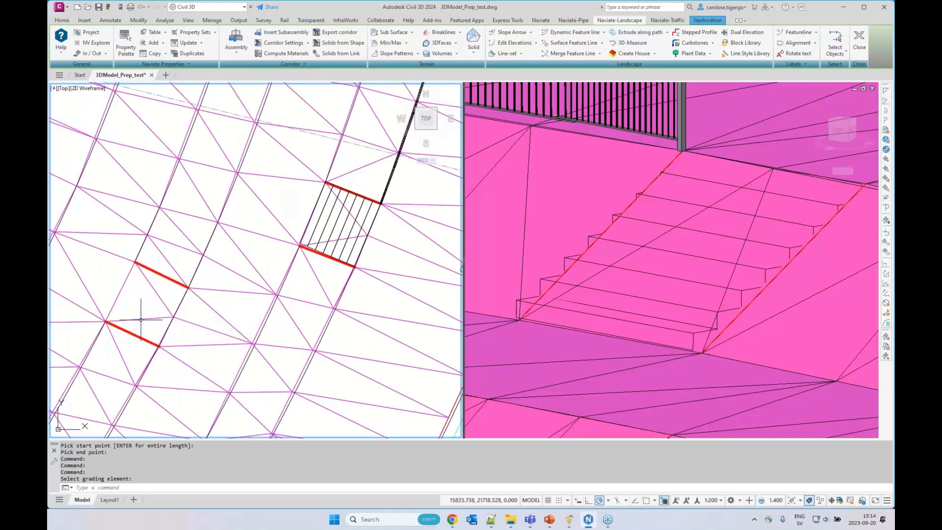
left_click(520, 54)
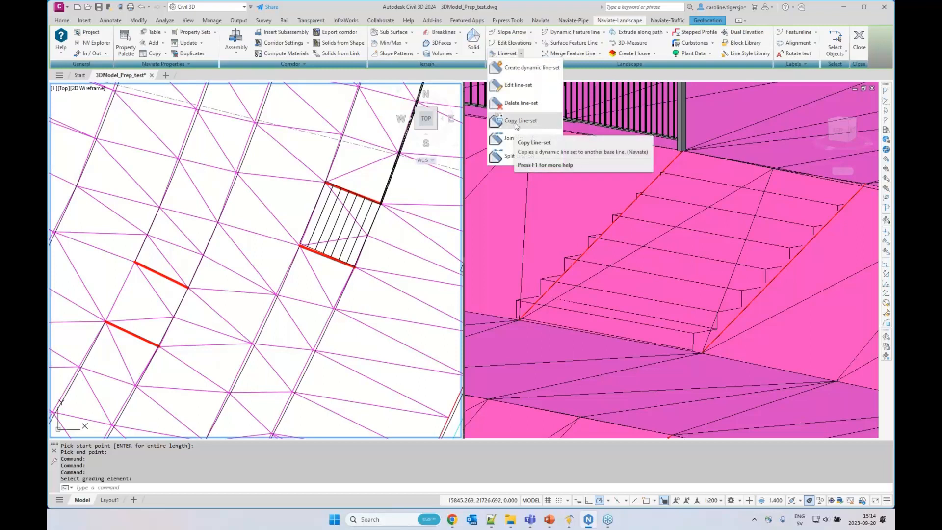
left_click(514, 124)
left_click(338, 221)
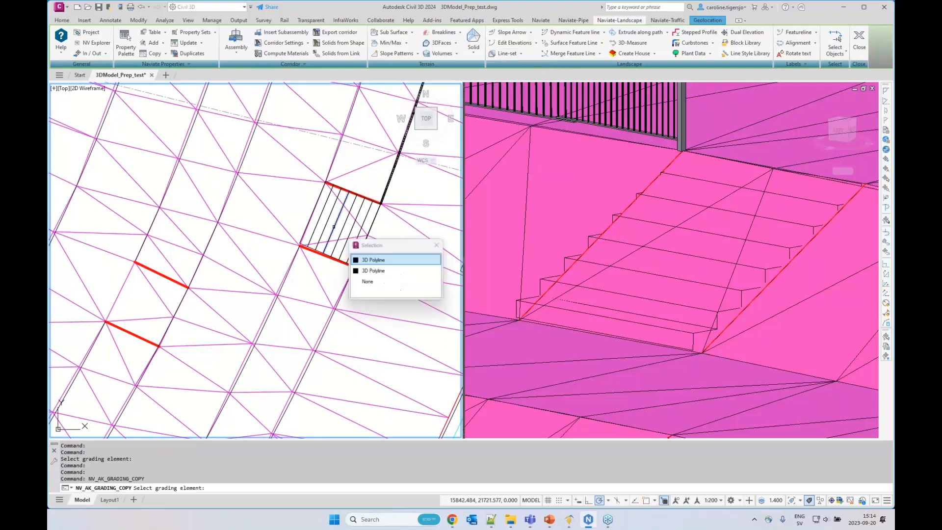
left_click(370, 260)
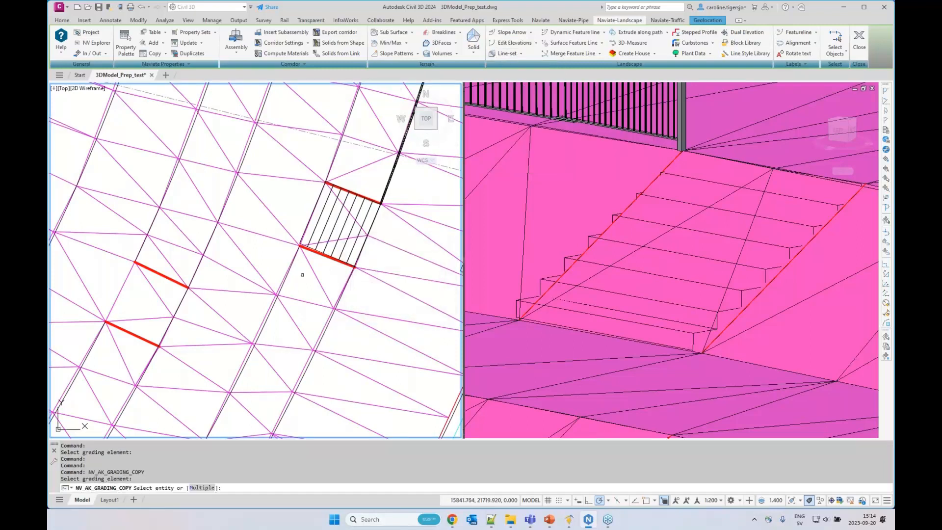
left_click(183, 303)
left_click(214, 343)
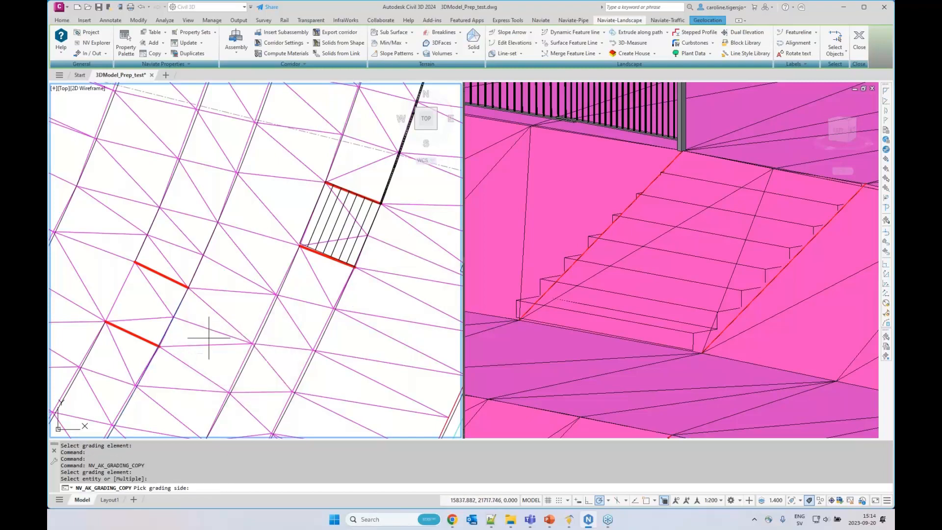
left_click(151, 298)
scroll(177, 294, "up", 5)
left_click(172, 294)
middle_click_drag(147, 336, 281, 186)
left_click(206, 376)
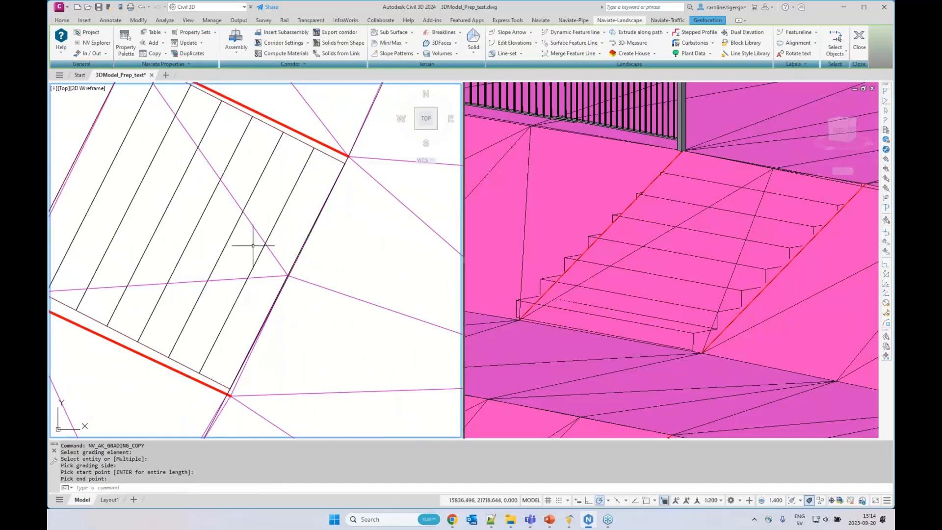
Save the drawing with both stair line-sets in place
scroll(253, 245, "down", 2)
scroll(268, 272, "down", 2)
left_click(613, 264)
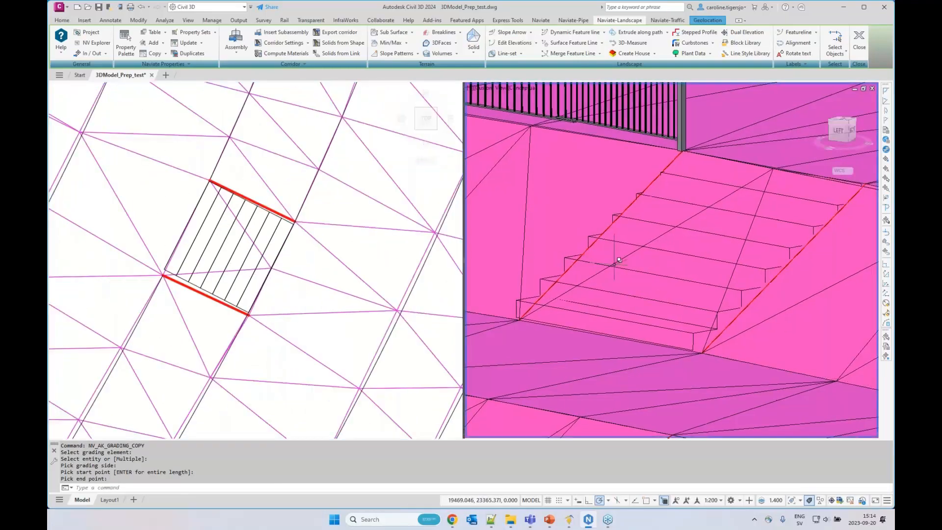
scroll(613, 265, "down", 4)
scroll(625, 338, "down", 1)
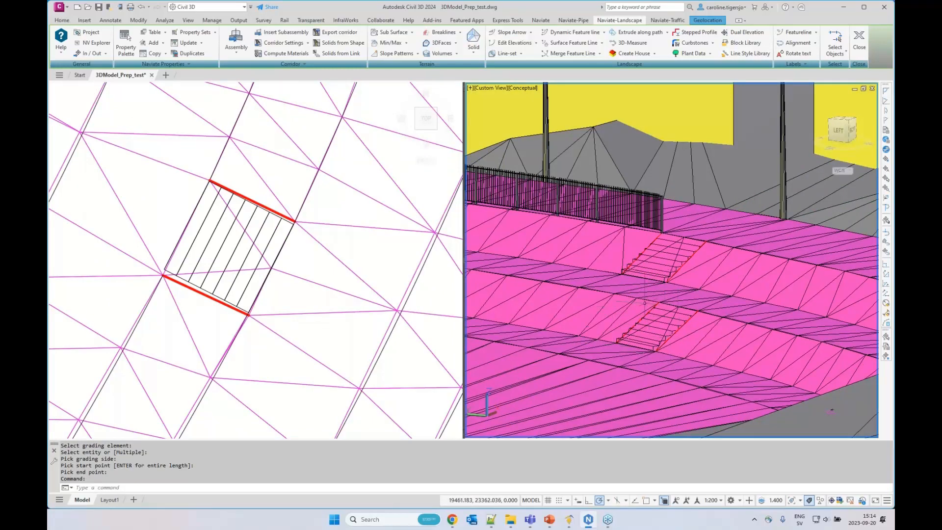
left_click(326, 264)
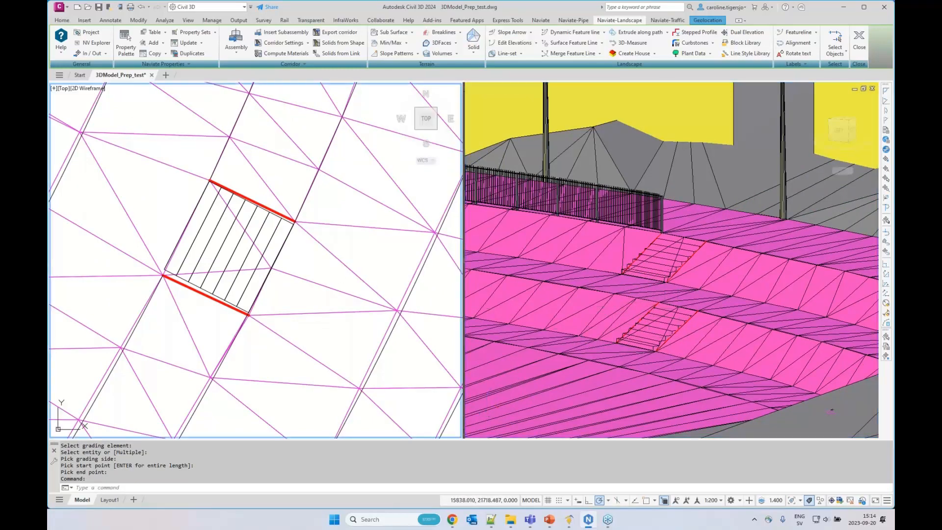
key("Escape")
key("Escape")
key("ctrl+s")
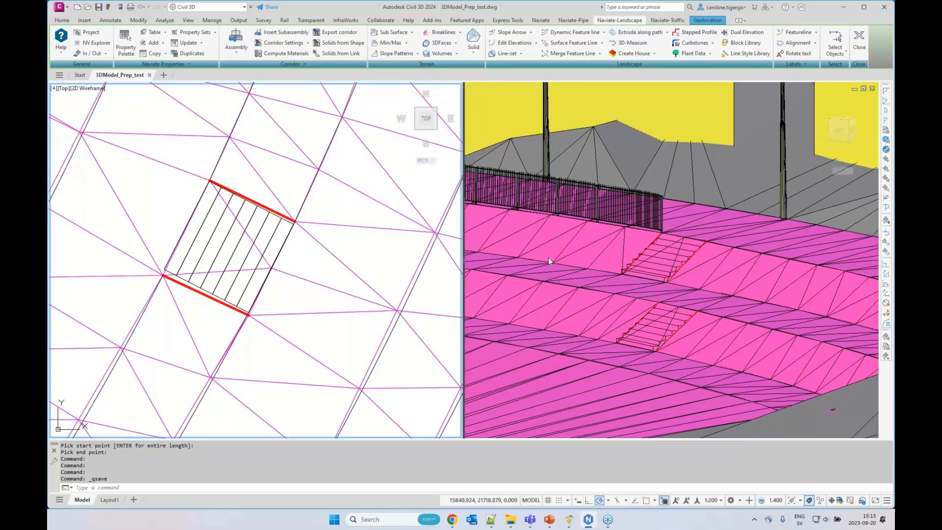
Paste the surfaces Grading 1 and Grading 1 (1) into the New Ground surface
left_click(343, 241)
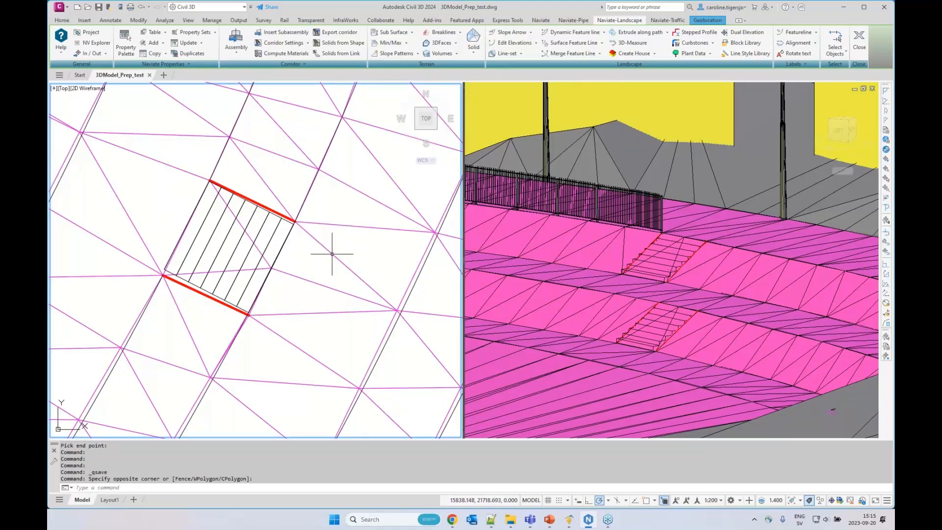
left_click(318, 268)
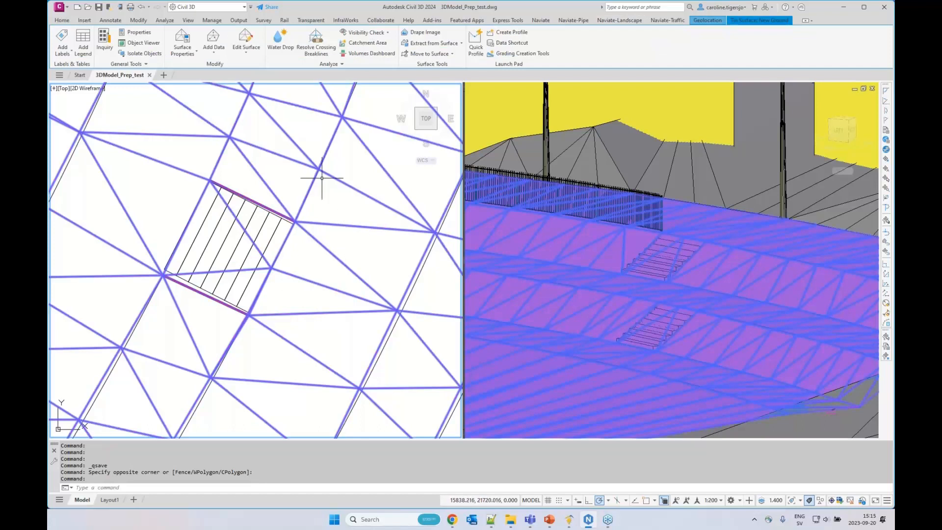
left_click(243, 47)
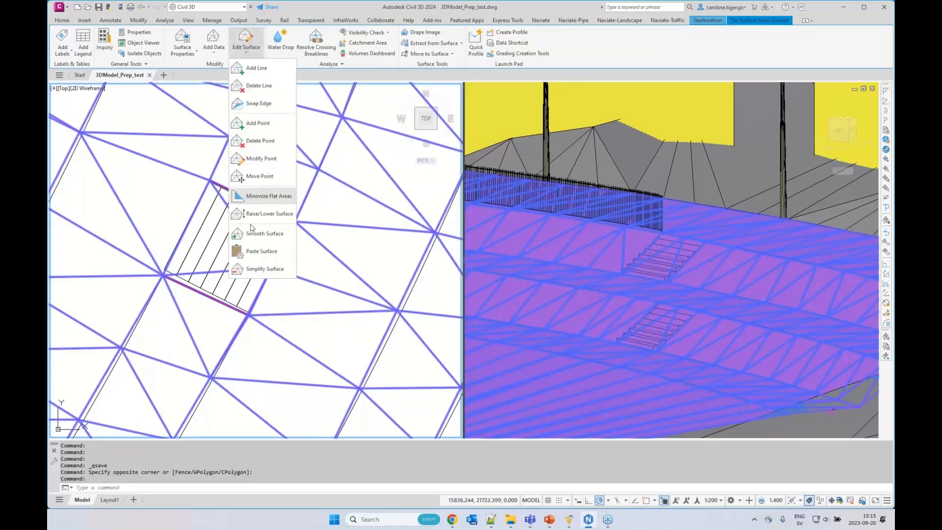
left_click(262, 252)
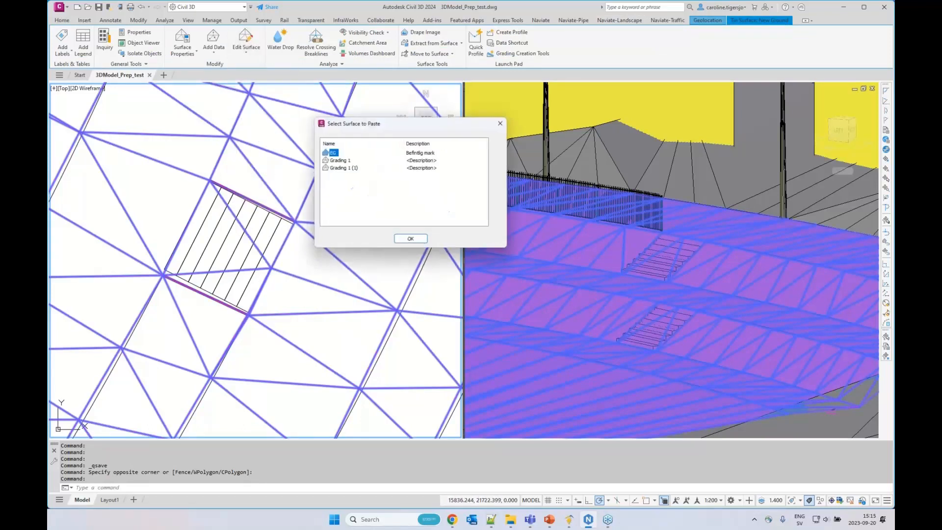
left_click(338, 161)
left_click(341, 169, "ctrl")
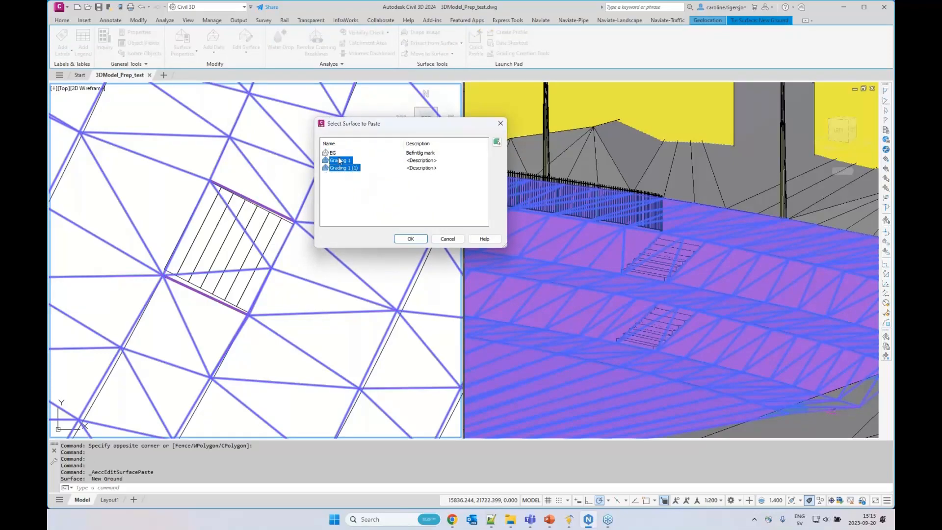
left_click(410, 239)
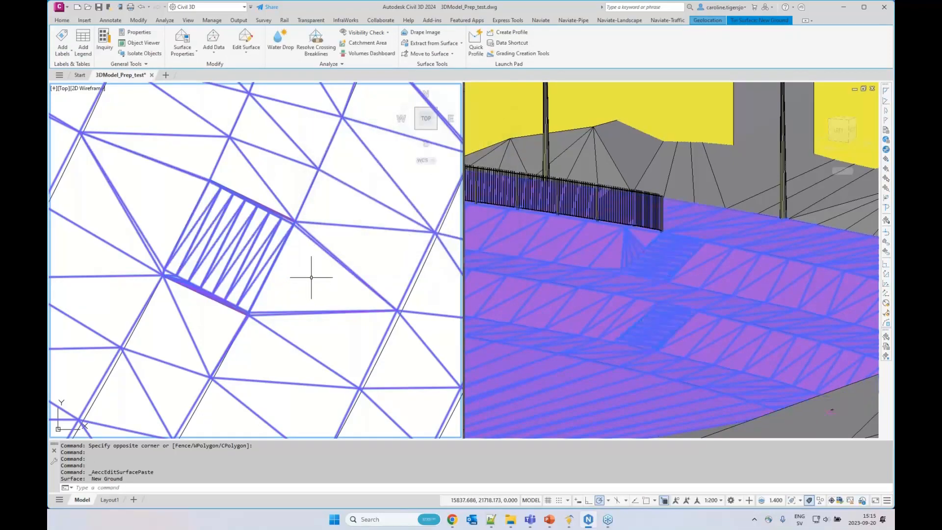
key("Escape")
key("Escape")
Examine the surface triangulation around the upper stair in plan and 3D, especially along its side below the railing
middle_click_drag(312, 262, 211, 261)
scroll(207, 262, "down", 2)
middle_click_drag(340, 234, 241, 335)
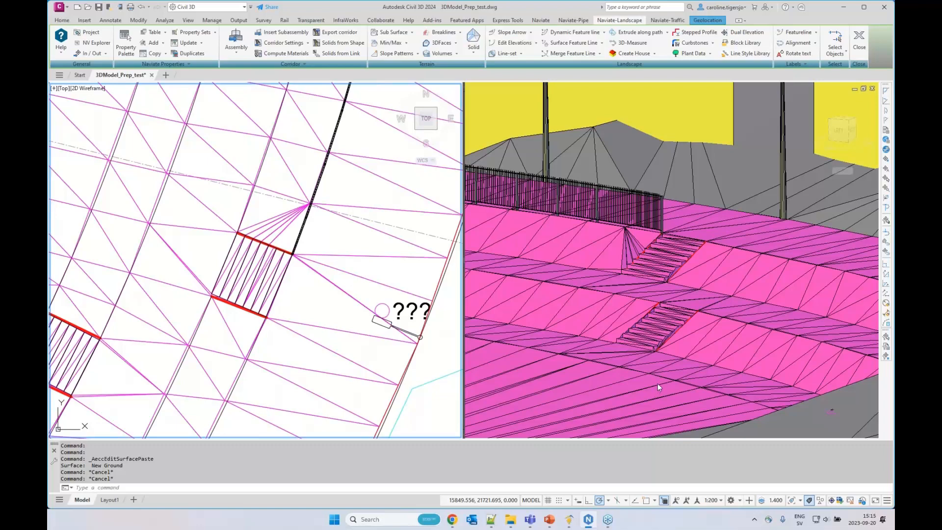
left_click(650, 275)
scroll(666, 253, "up", 4)
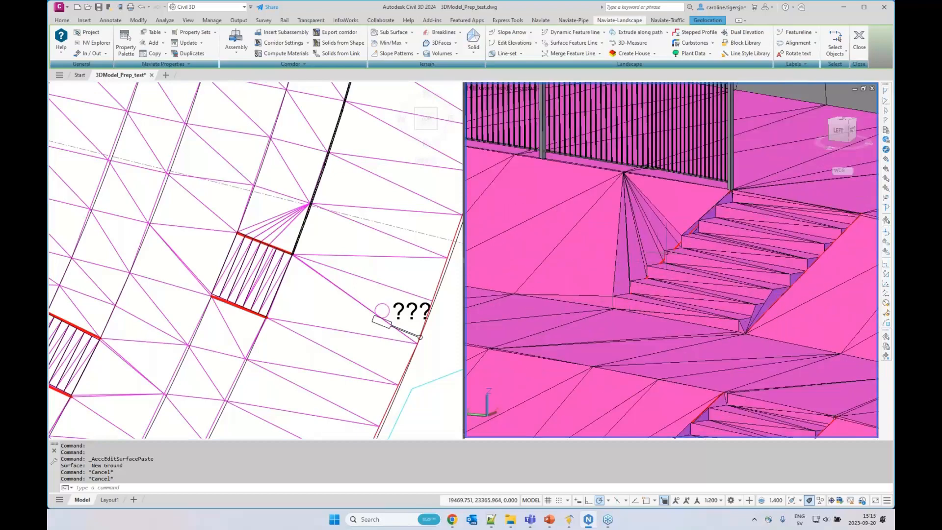
left_click(339, 253)
scroll(245, 234, "up", 3)
scroll(244, 234, "up", 5)
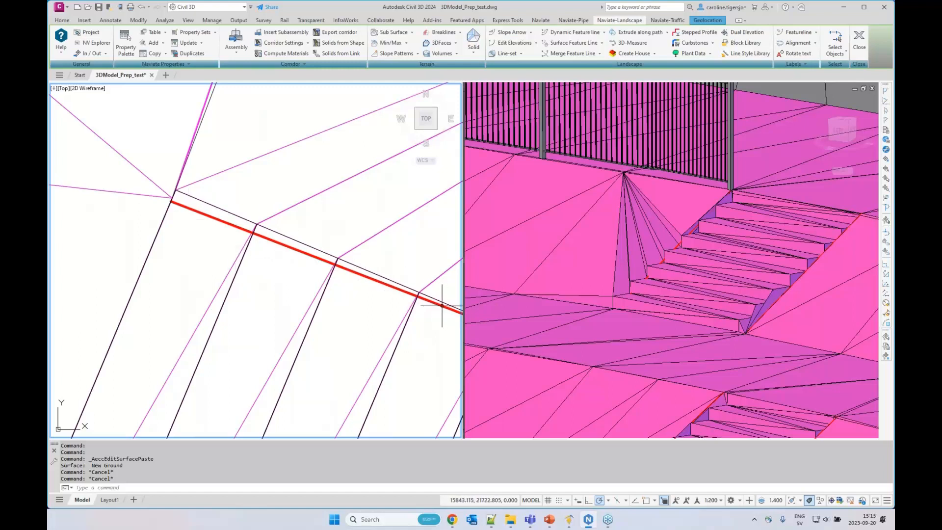
mouse_move(361, 269)
middle_mouse_down()
mouse_move(358, 260)
mouse_move(280, 276)
middle_mouse_up()
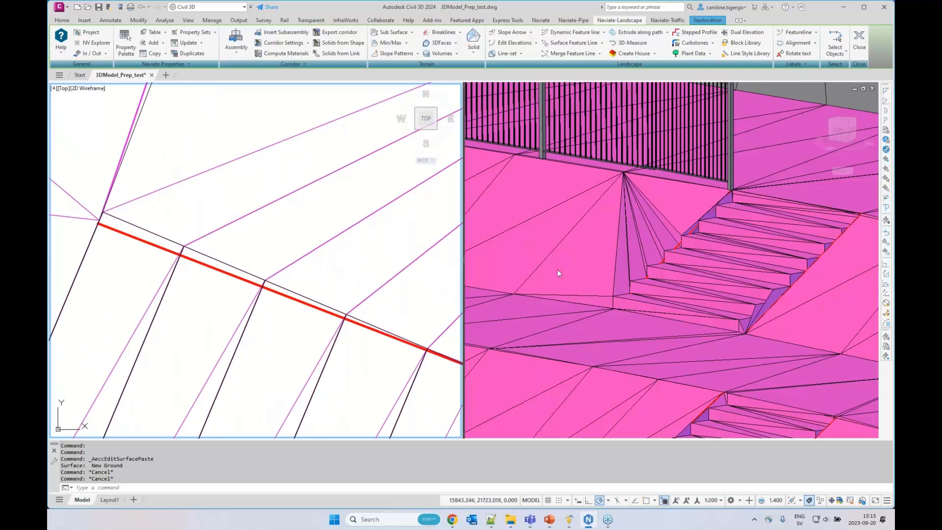
Stretch the lower end of the upper stair's side feature line to a nearest point on the terrace edge line, just outside the stair outline
left_click(199, 264)
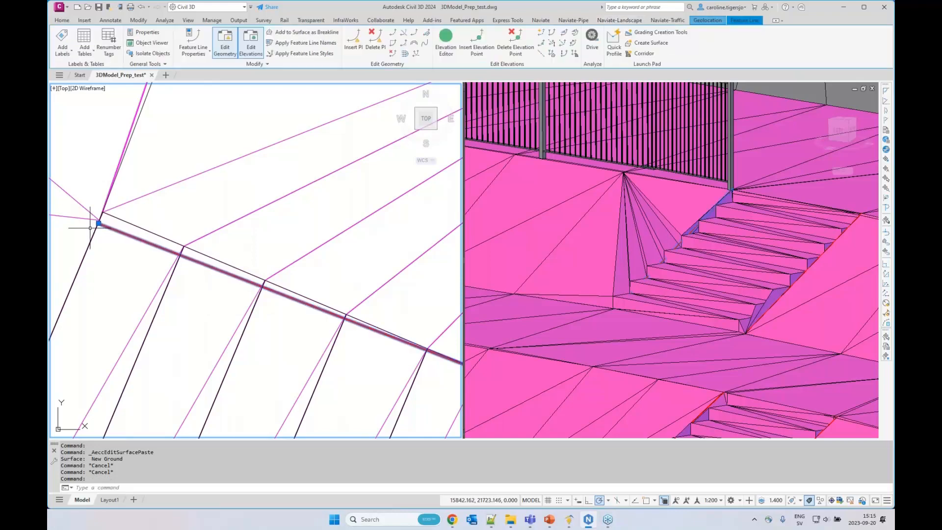
key("Escape")
key("Escape")
left_click(118, 231)
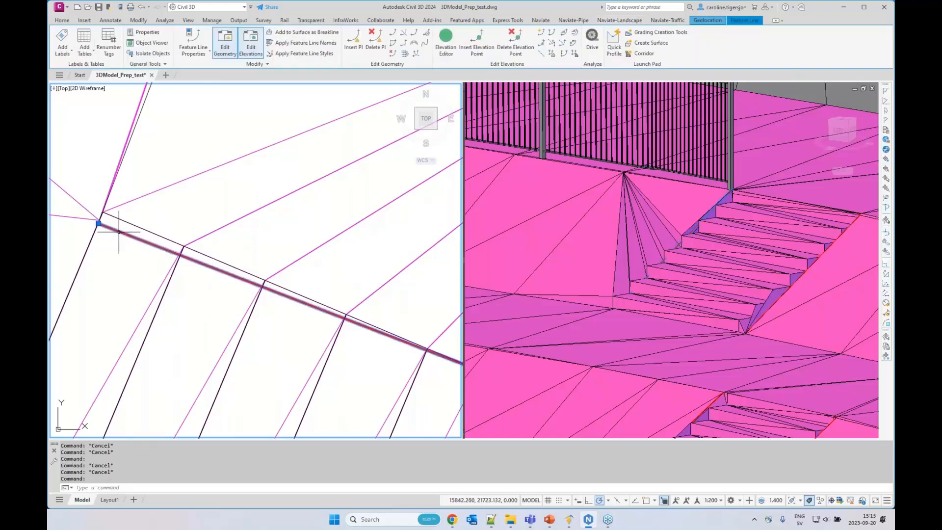
left_click(99, 224)
type("nea")
key("Return")
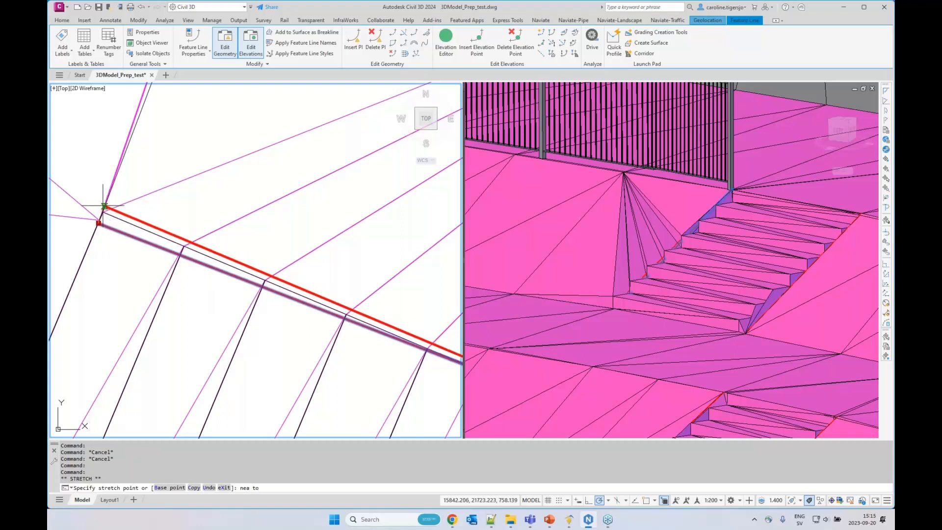
left_click(104, 205)
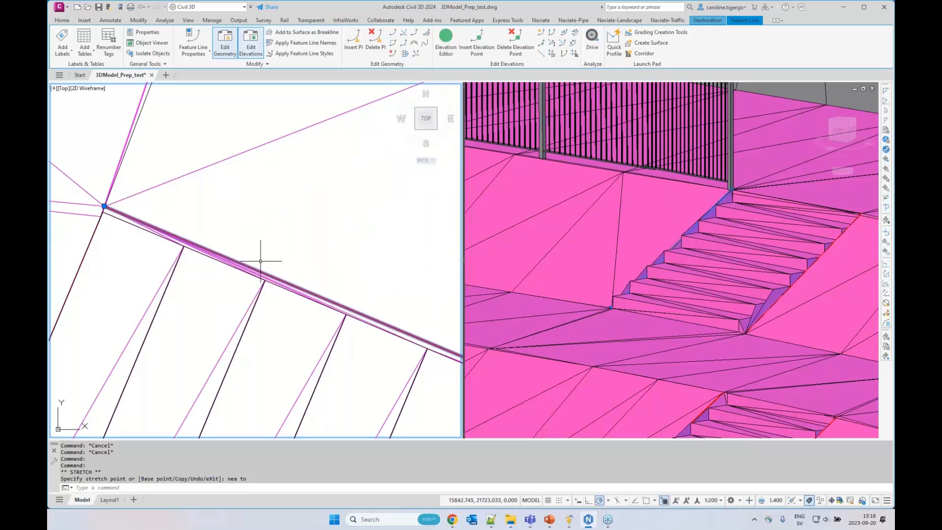
key("Escape")
key("Escape")
Save the drawing with the adjusted stair side feature line
middle_click_drag(246, 256, 307, 249)
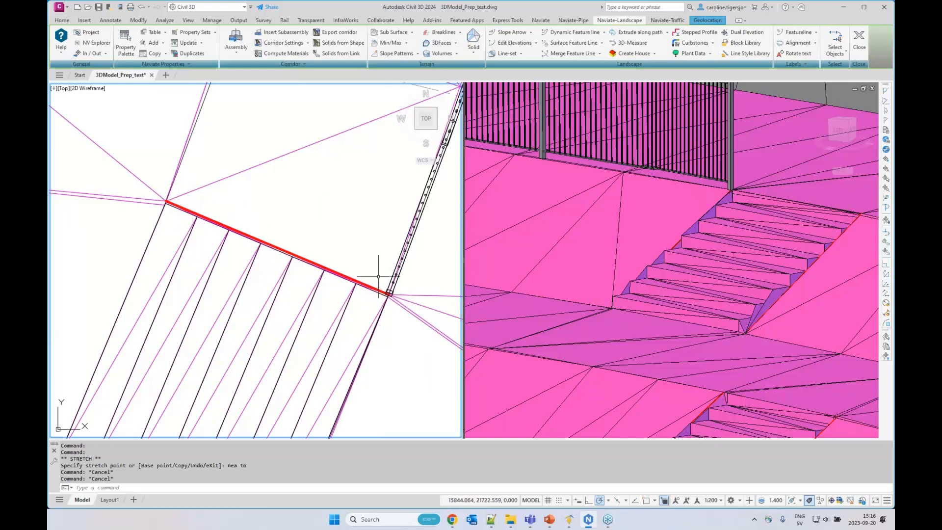
scroll(314, 260, "down", 5)
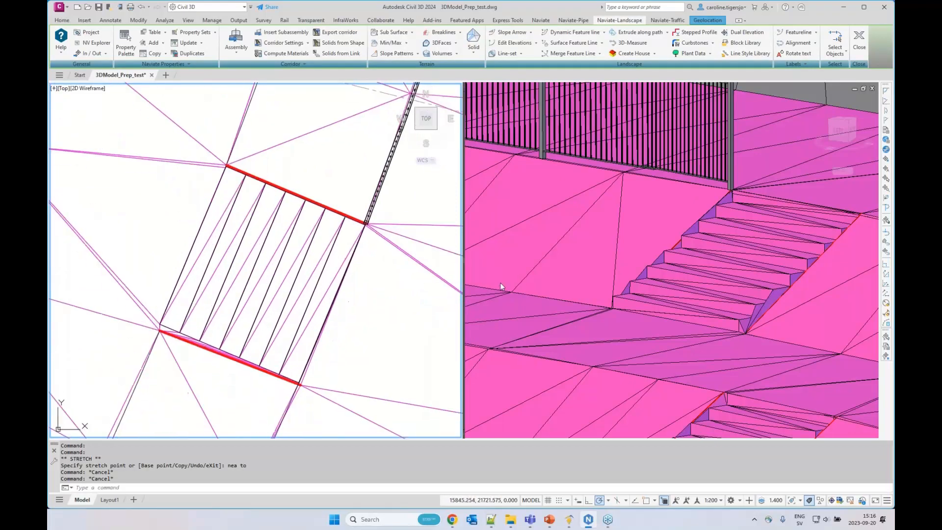
left_click(532, 275)
scroll(599, 306, "down", 3)
middle_click_drag(600, 306, 632, 268)
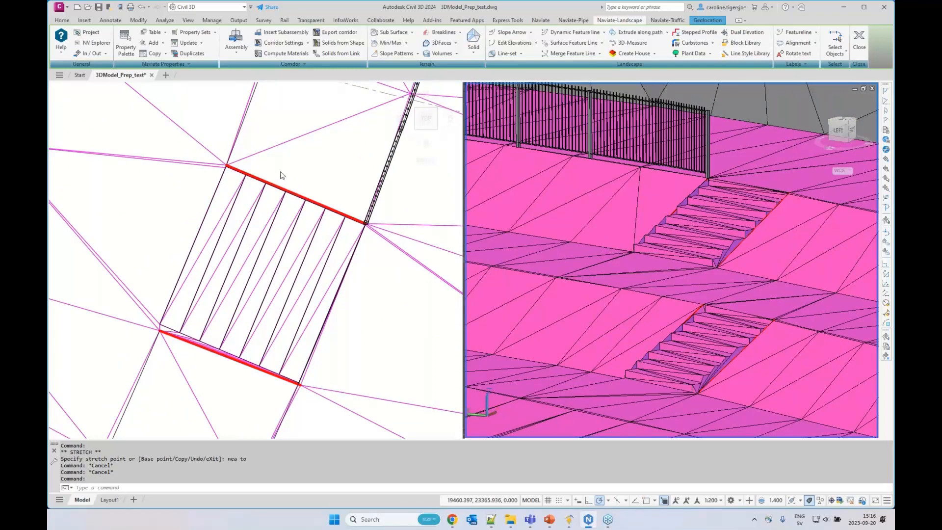
left_click(381, 292)
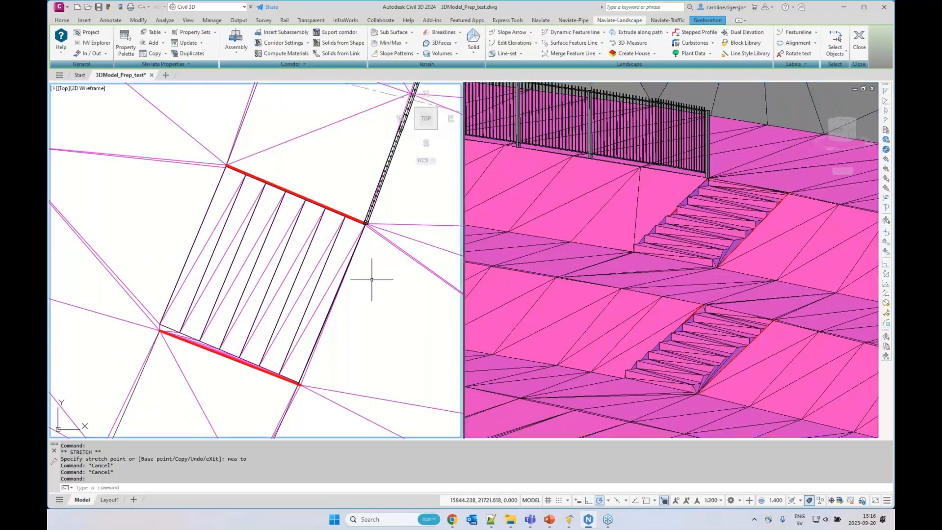
key("ctrl+s")
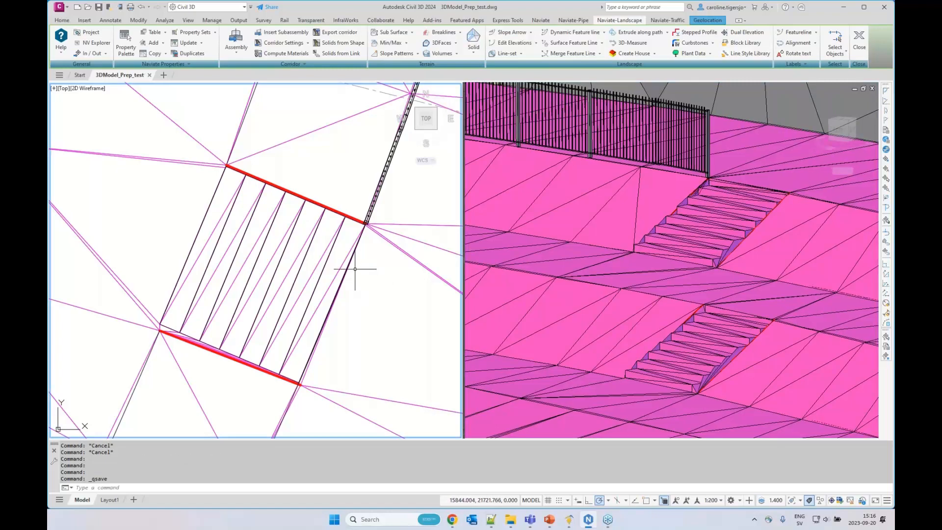
Draw a rectangle 0.5 long and 0.5 wide in the empty area east of the model in plan view
scroll(355, 270, "down", 5)
middle_click_drag(320, 253, 315, 364)
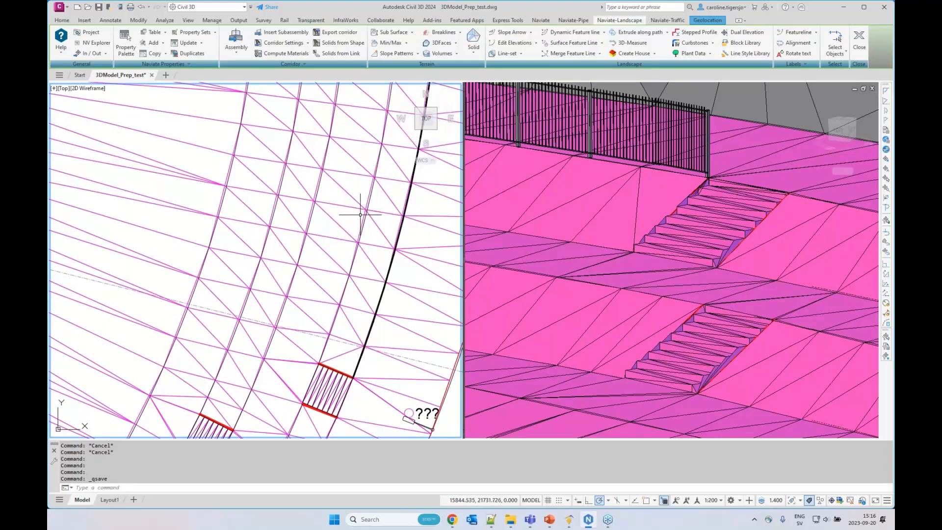
mouse_move(374, 242)
middle_mouse_down()
mouse_move(346, 238)
mouse_move(391, 250)
mouse_move(347, 251)
middle_mouse_up()
scroll(346, 238, "down", 5)
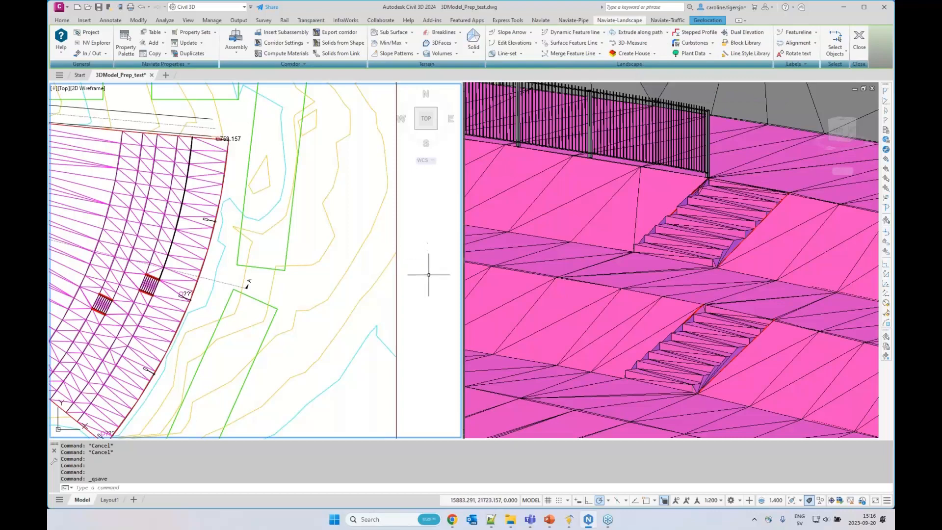
middle_click_drag(426, 261, 417, 261)
type("rec")
key("Return")
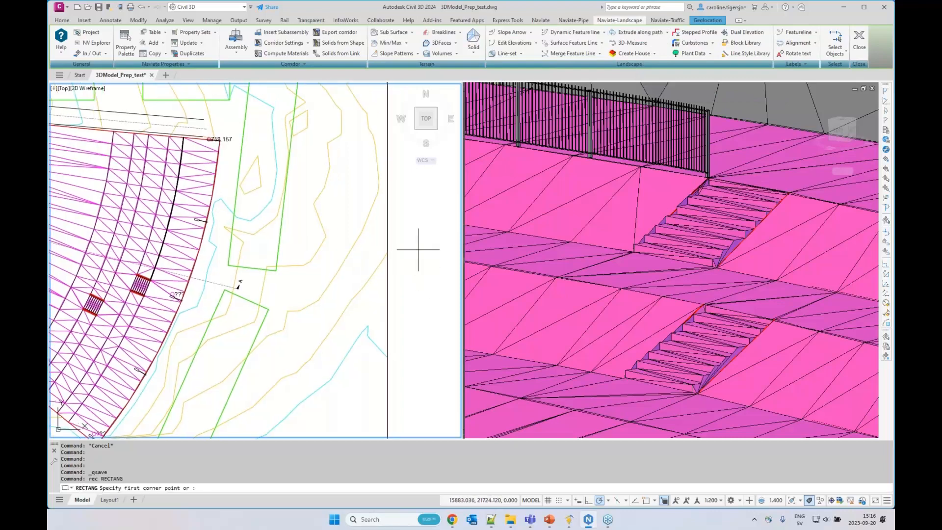
left_click(411, 253)
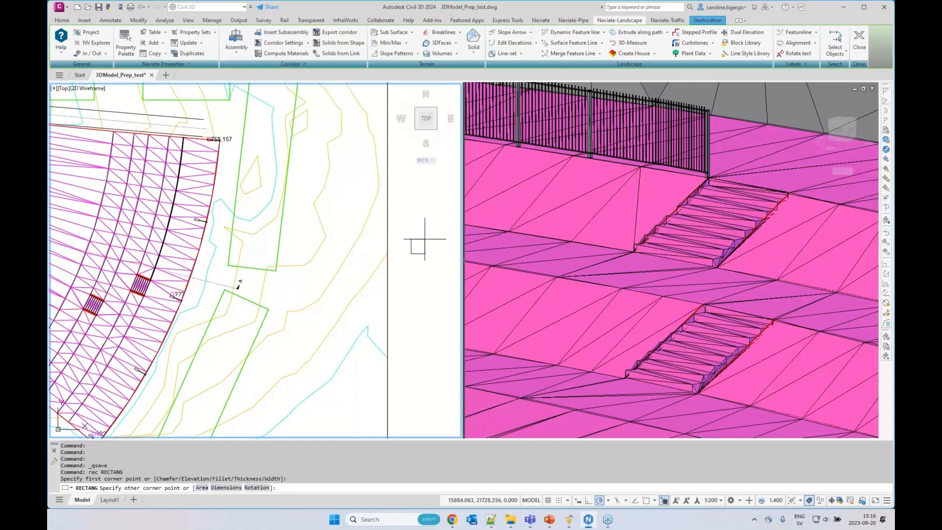
type("d")
key("Return")
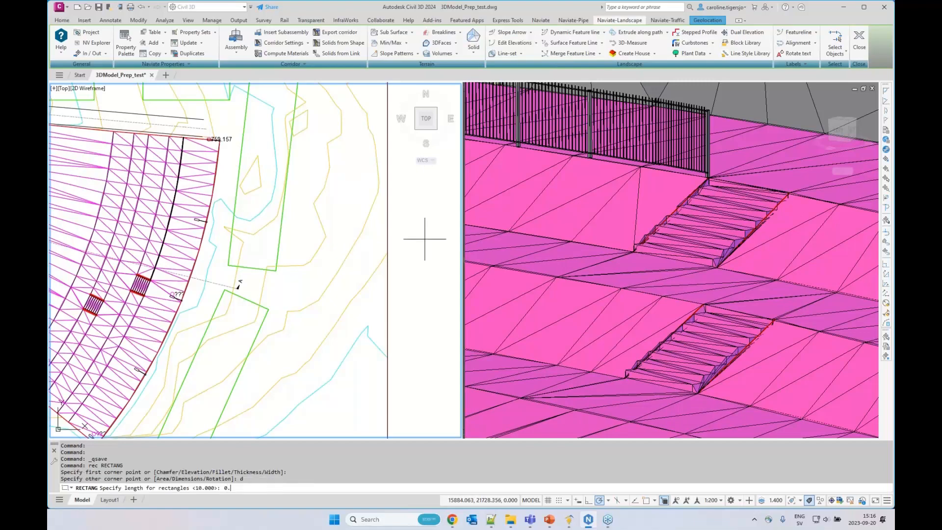
type("0.5")
key("Return")
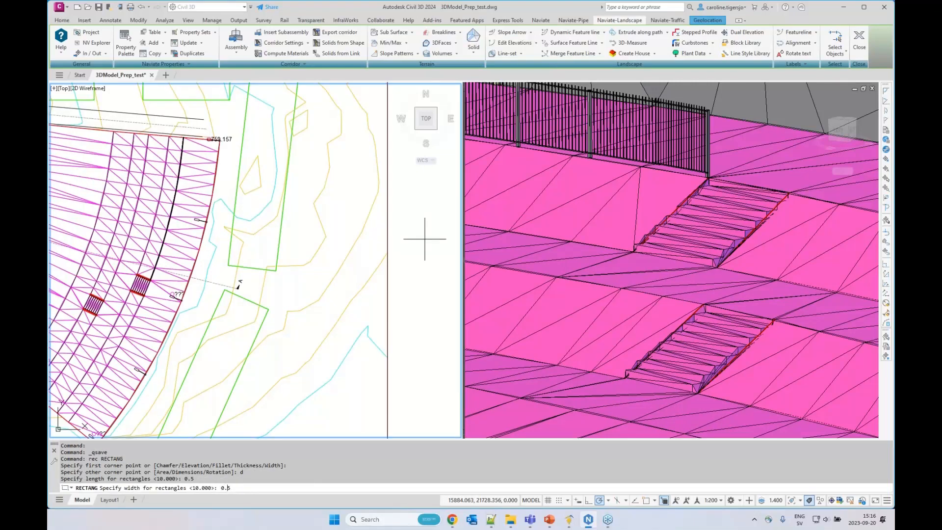
type("0.5")
key("Return")
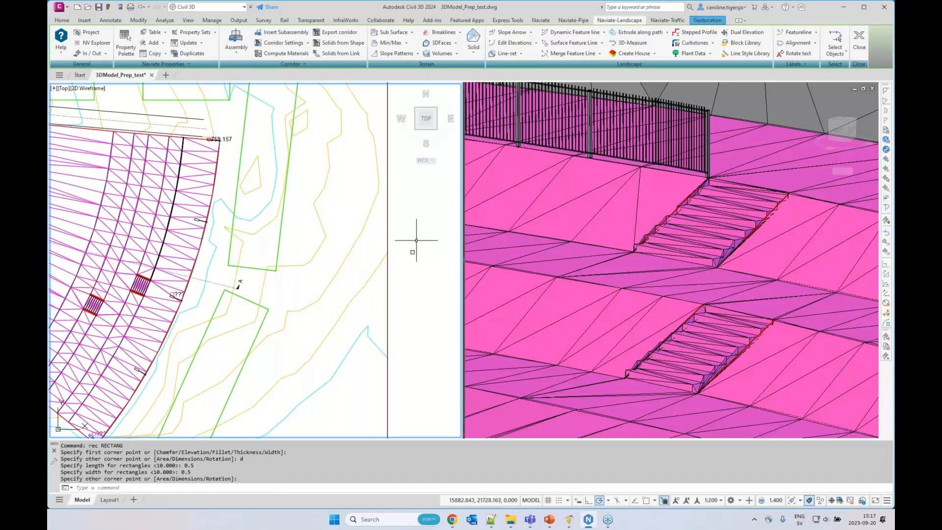
Set the 0.5 x 0.5 rectangle as the extrude-along-path profile, with the midpoint of its lower edge as basepoint
scroll(410, 248, "up", 4)
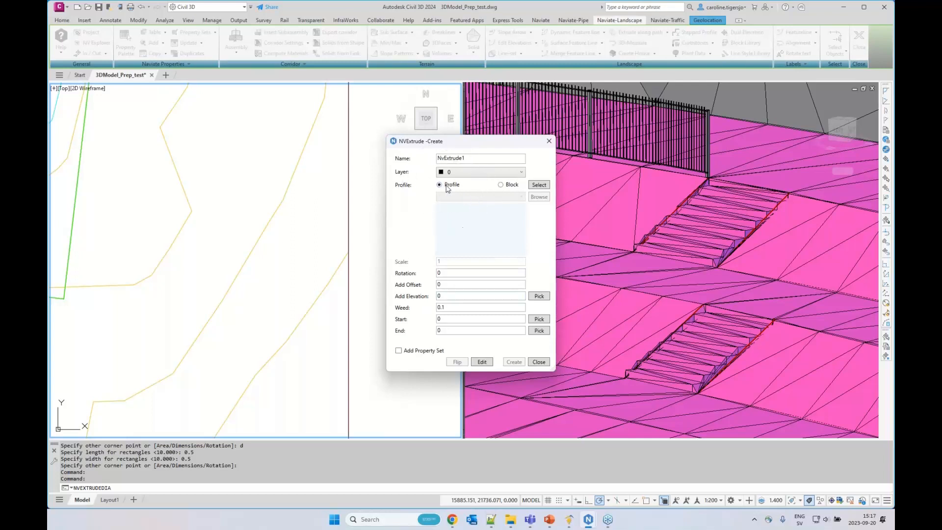
left_click(539, 185)
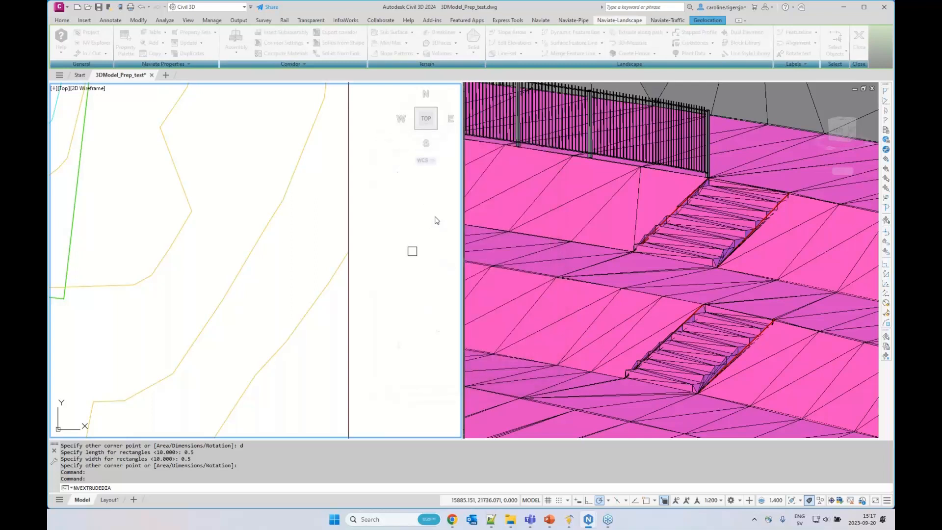
left_click(414, 255)
scroll(414, 256, "up", 6)
type("mid")
key("space")
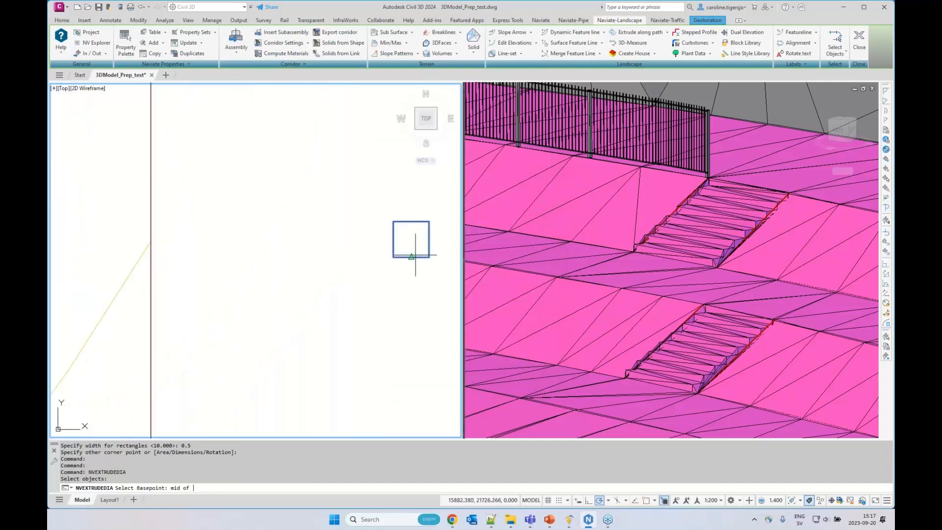
left_click(411, 256)
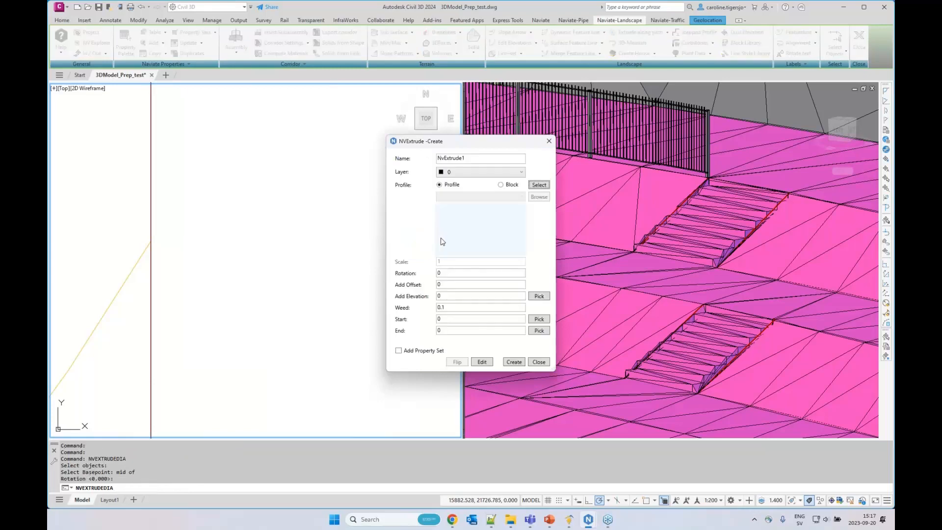
Extrude the rectangle along the feature line at the foot of the upper slope beside the upper stair, without flipping it
left_click(514, 362)
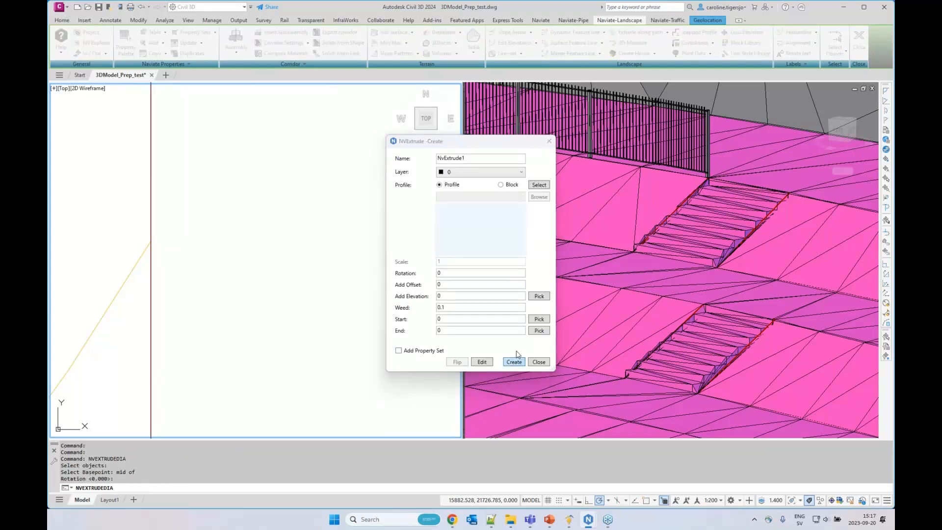
left_click(605, 242)
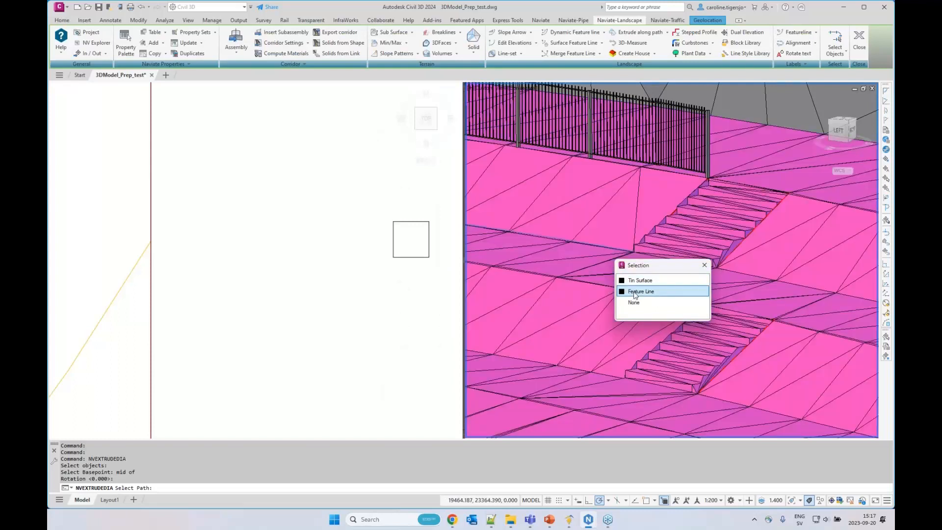
left_click(635, 292)
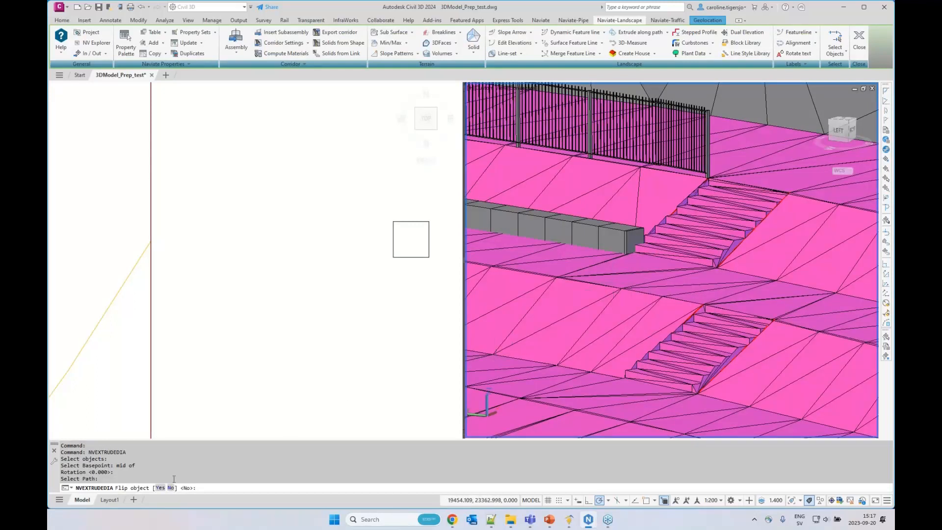
type("N")
key("Return")
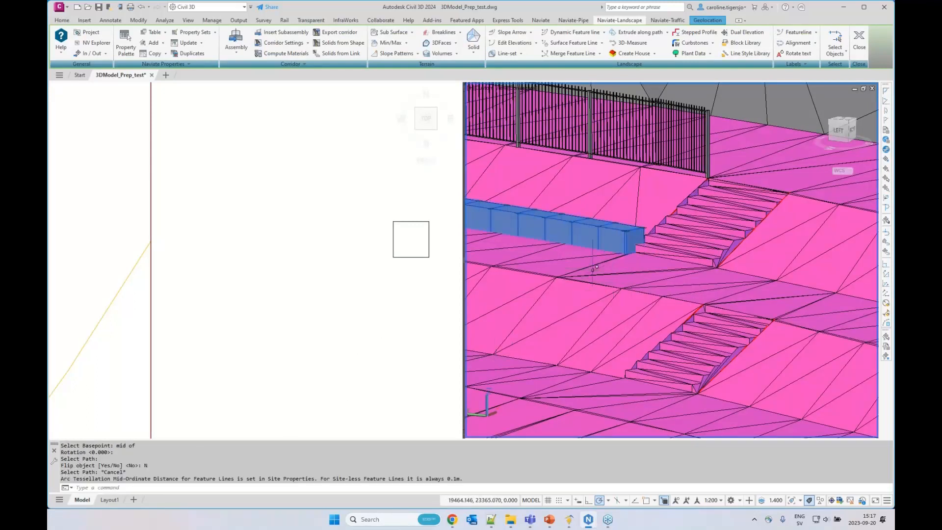
key("Escape")
key("Escape")
key("Escape")
scroll(576, 260, "down", 3)
middle_click_drag(575, 260, 652, 279)
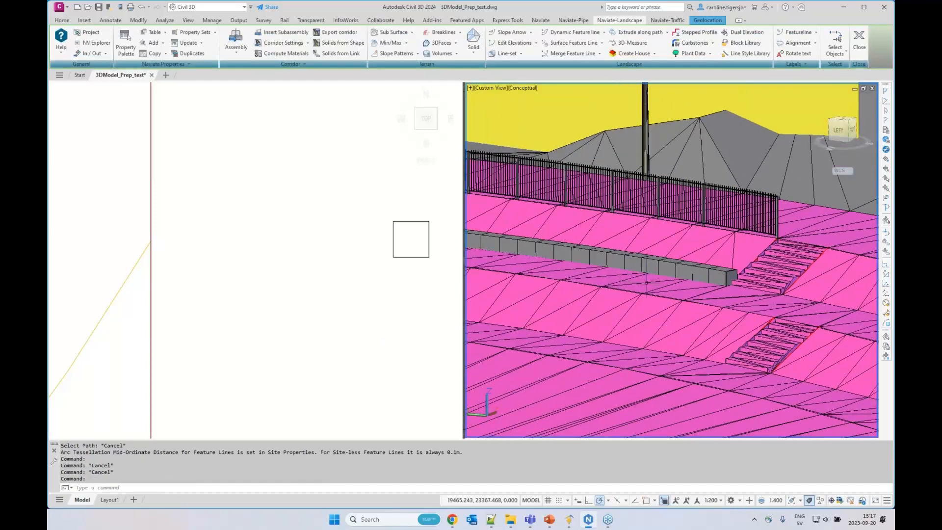
scroll(602, 271, "down", 2)
middle_click_drag(578, 264, 650, 275)
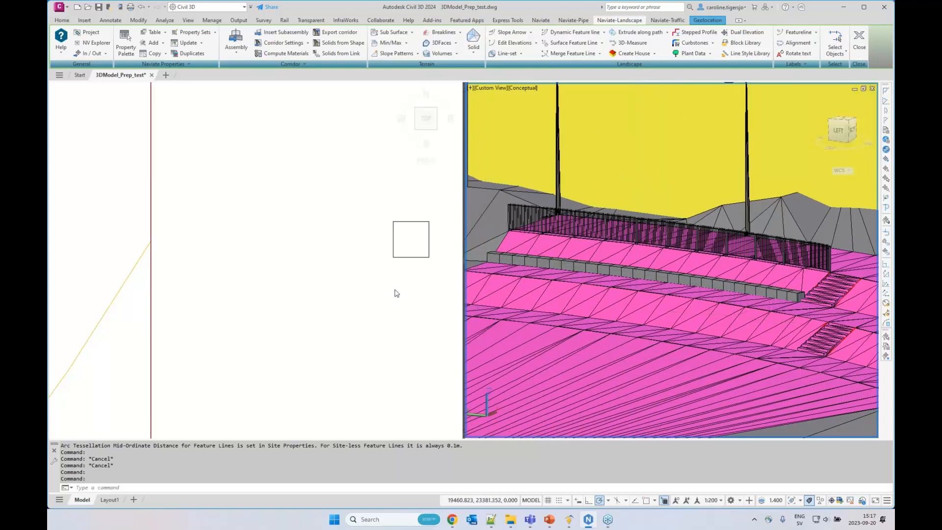
Set the angled closed polyline as the extrude-along-path profile, with its bottom corner endpoint as basepoint and the default rotation of 0
left_click(344, 292)
scroll(291, 267, "down", 4)
middle_click_drag(349, 343, 283, 215)
scroll(287, 238, "down", 2)
middle_click_drag(349, 269, 215, 271)
scroll(270, 249, "up", 6)
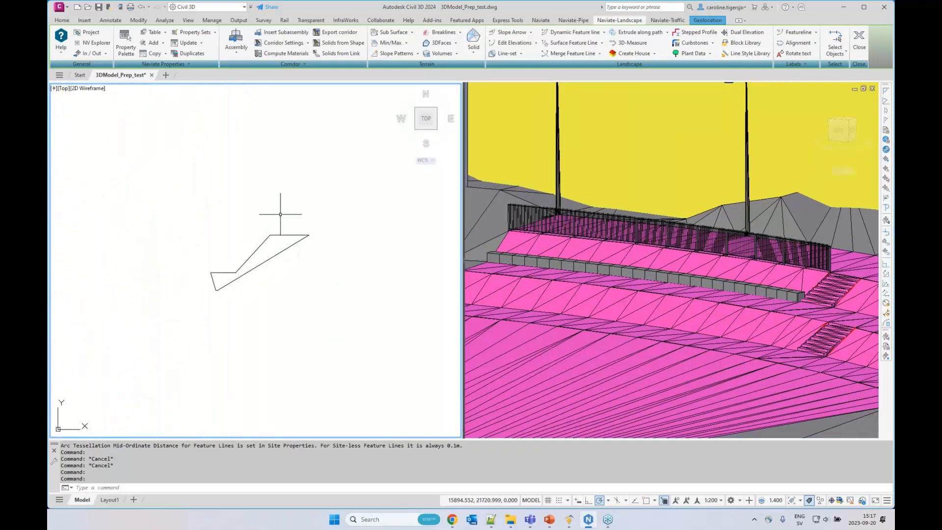
scroll(202, 256, "up", 2)
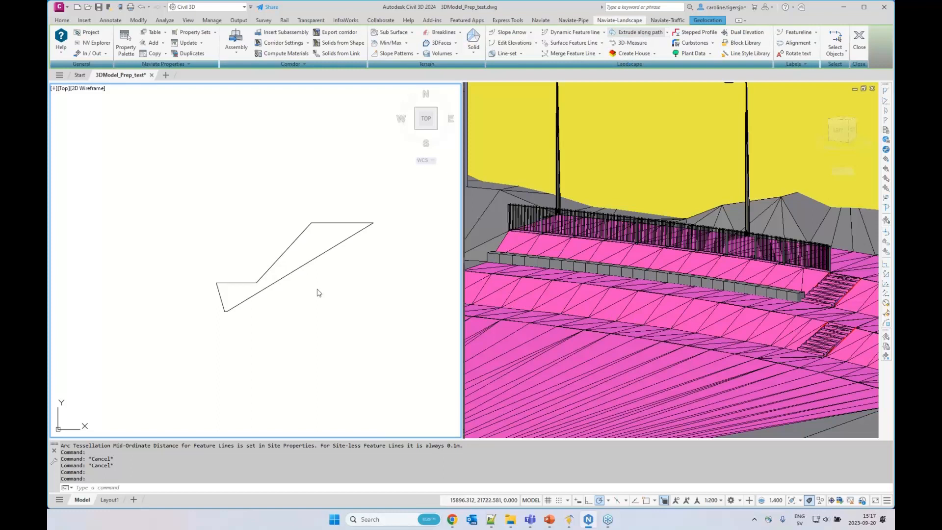
left_click(538, 185)
left_click(293, 271)
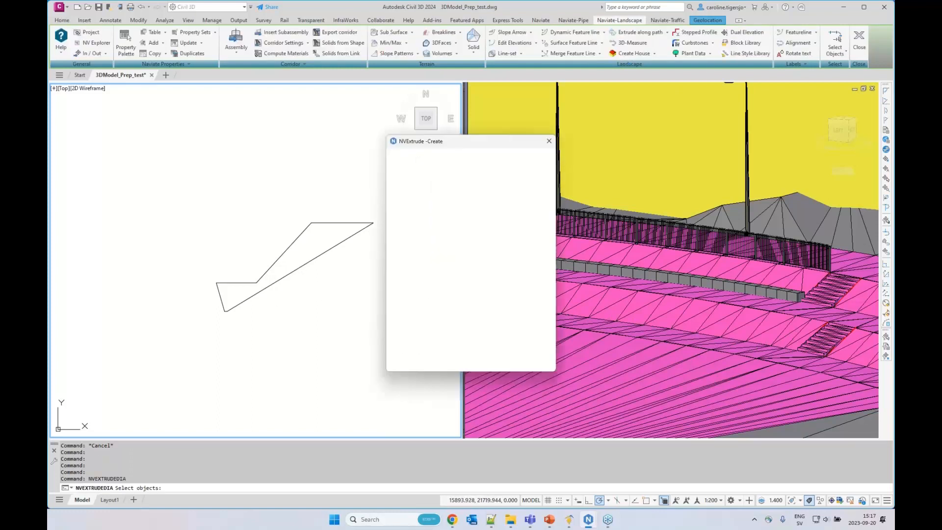
scroll(228, 311, "up", 3)
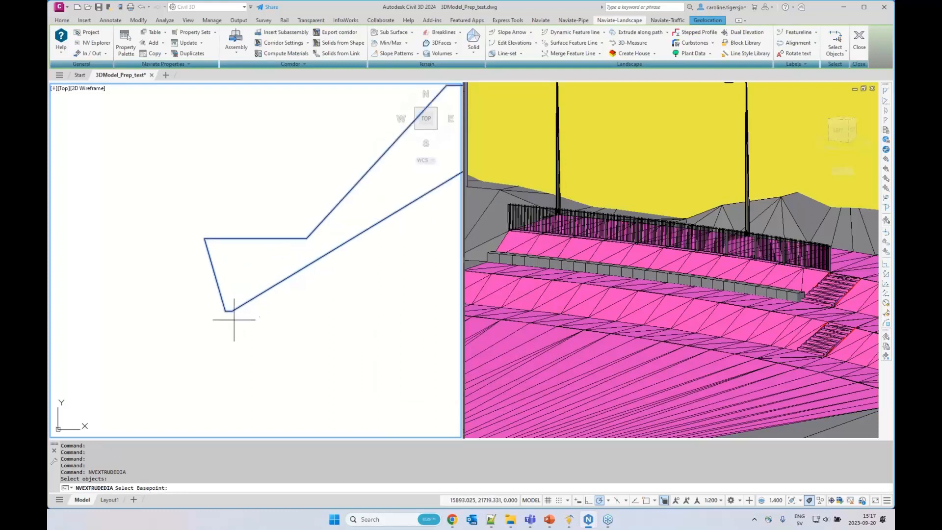
type("end")
key("Return")
left_click(232, 311)
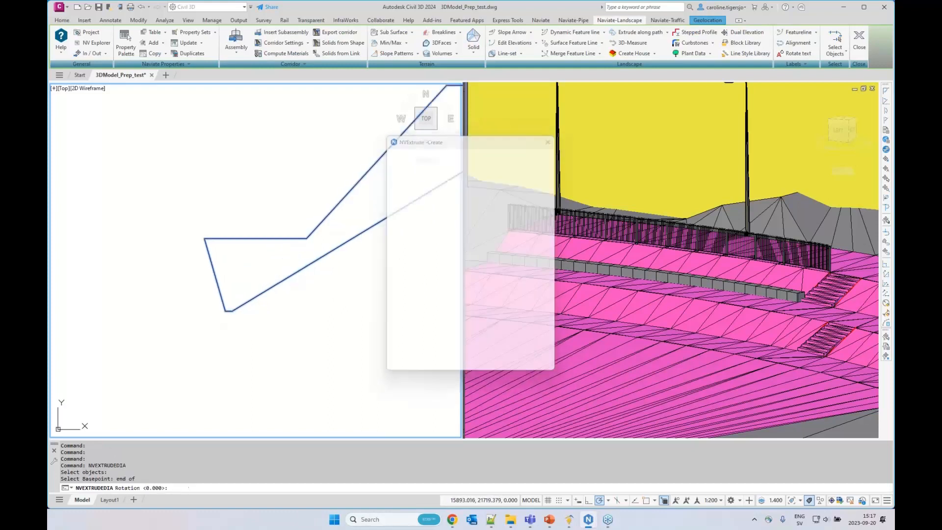
key("Return")
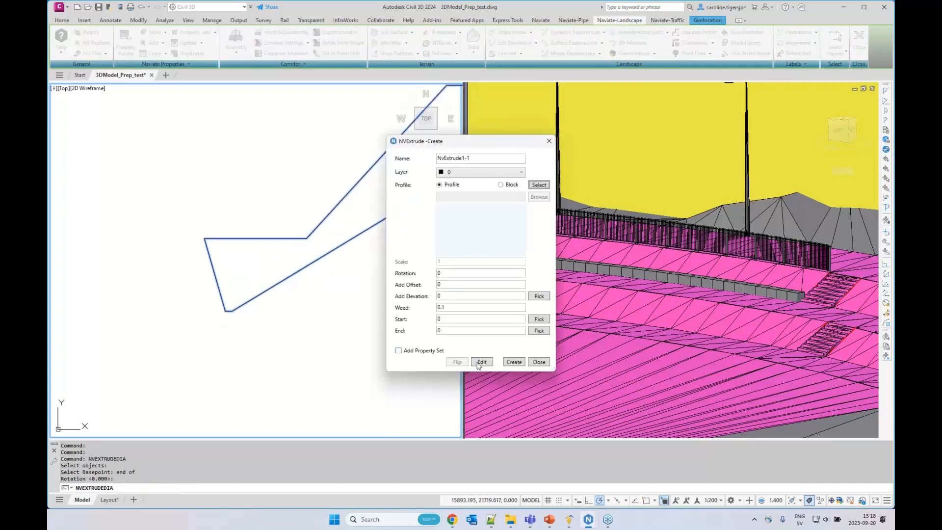
Extrude the angled profile along the feature line at the foot of the lower slope beside the lower stair, flipping the object
left_click(513, 361)
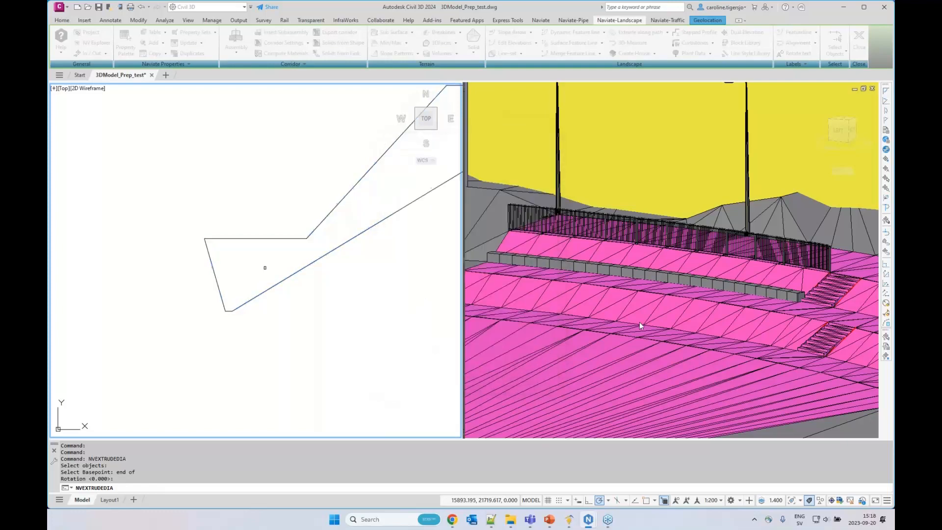
left_click(664, 326)
left_click(668, 323)
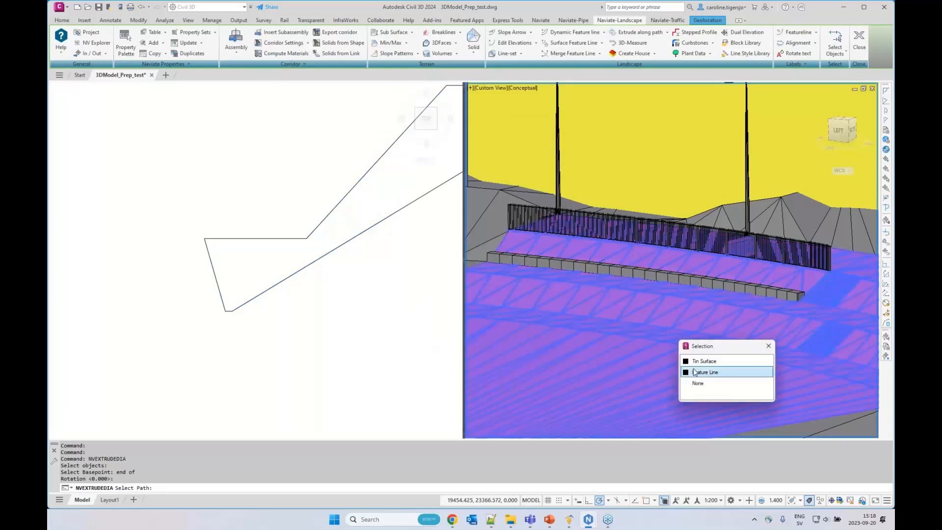
left_click(697, 370)
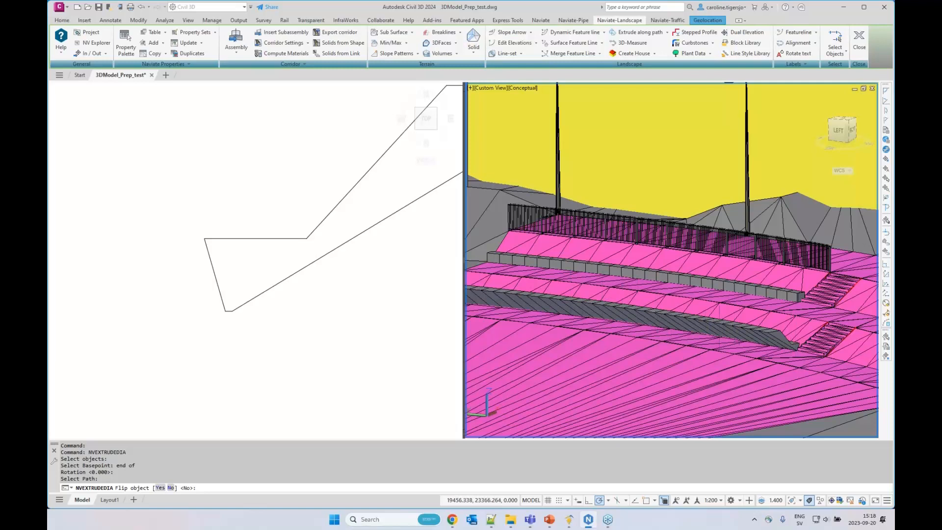
left_click(161, 488)
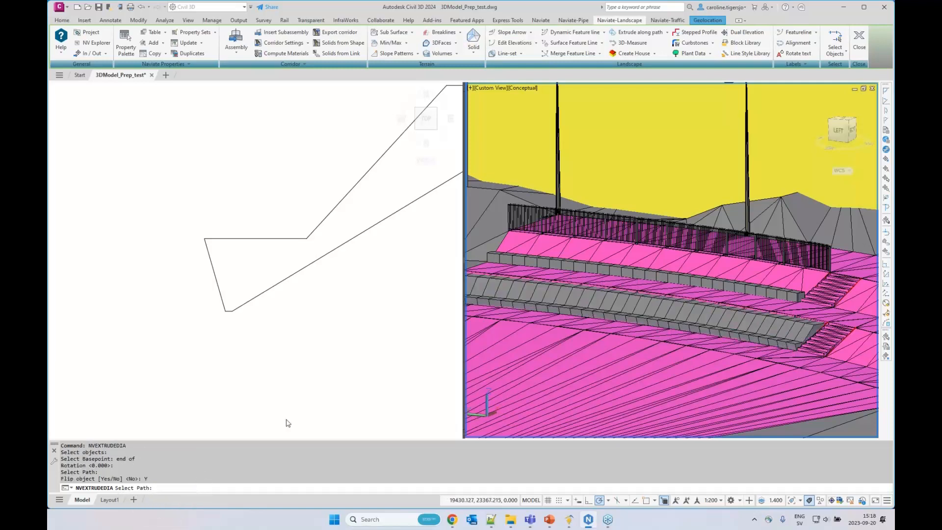
key("Escape")
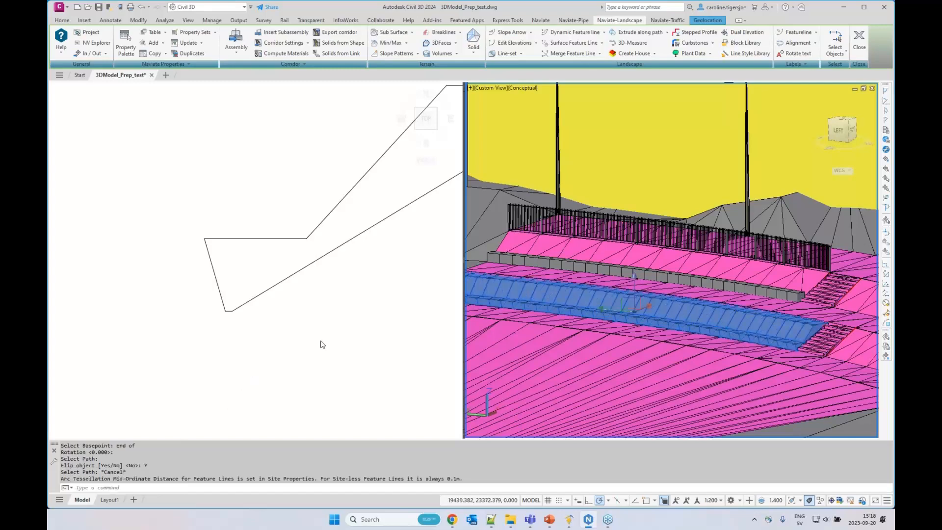
key("Escape")
key("Escape")
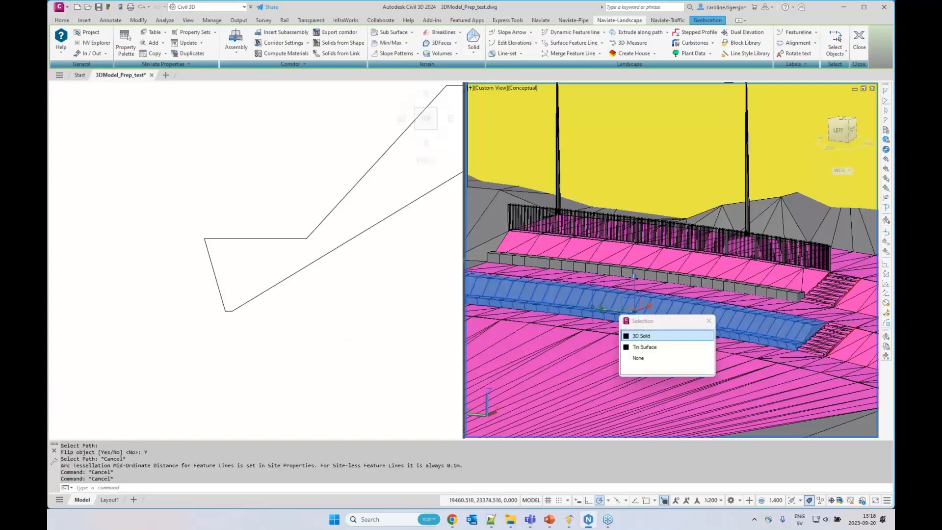
middle_click_drag(617, 308, 633, 308)
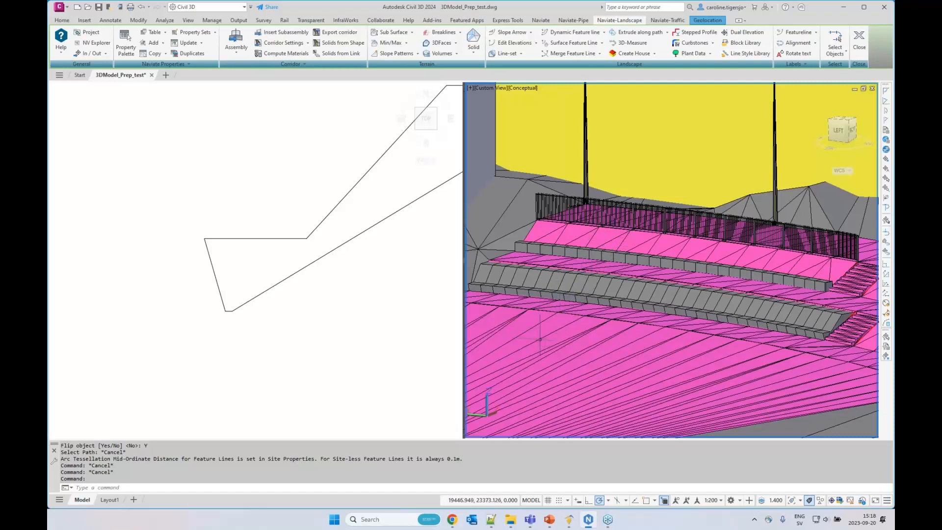
Examine both extrusions in plan view and read the command-line note on arc tessellation mid-ordinate distance for feature lines
left_click(358, 288)
scroll(351, 309, "down", 8)
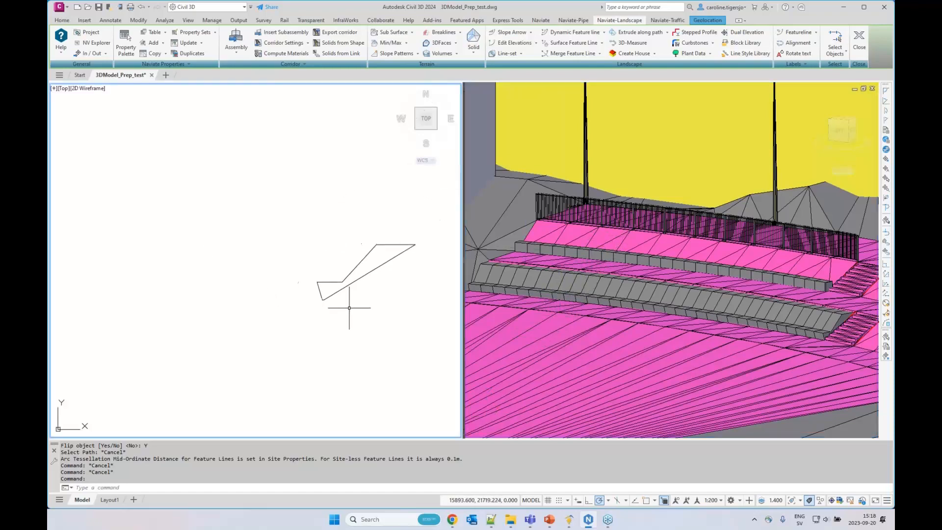
scroll(212, 308, "down", 2)
middle_click_drag(161, 307, 451, 351)
middle_click_drag(179, 335, 292, 263)
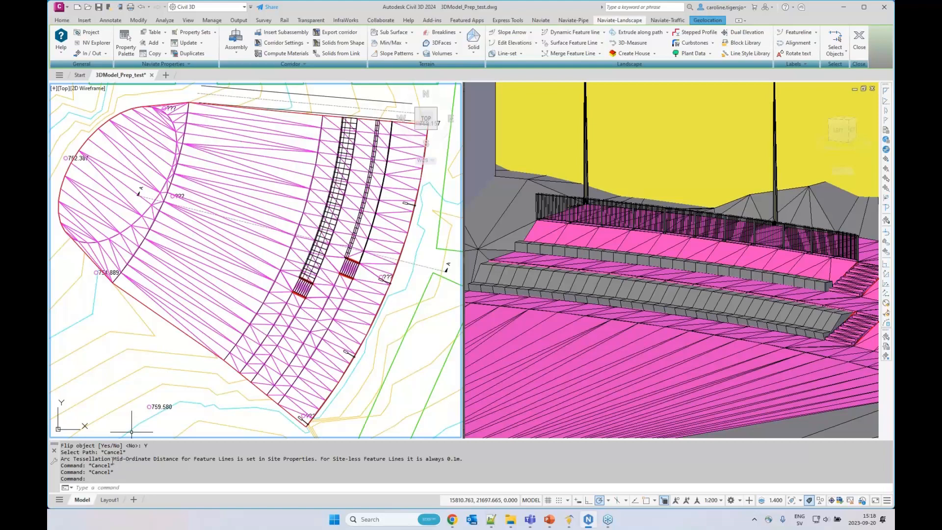
left_click_drag(114, 458, 140, 460)
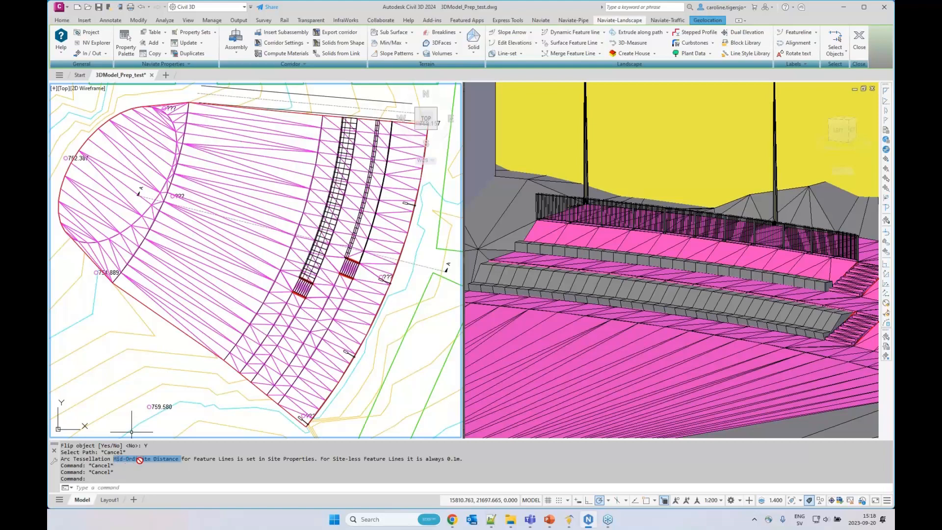
left_click_drag(268, 460, 295, 460)
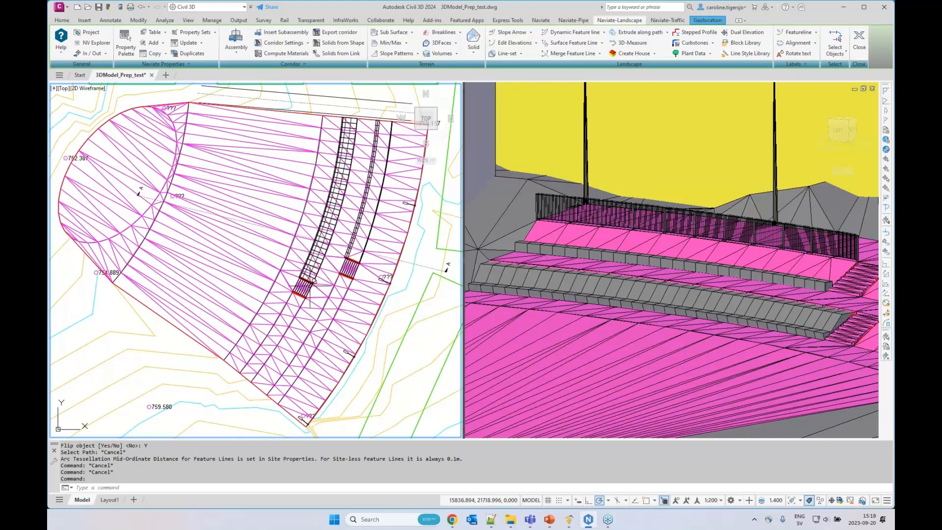
middle_click_drag(383, 334, 380, 342)
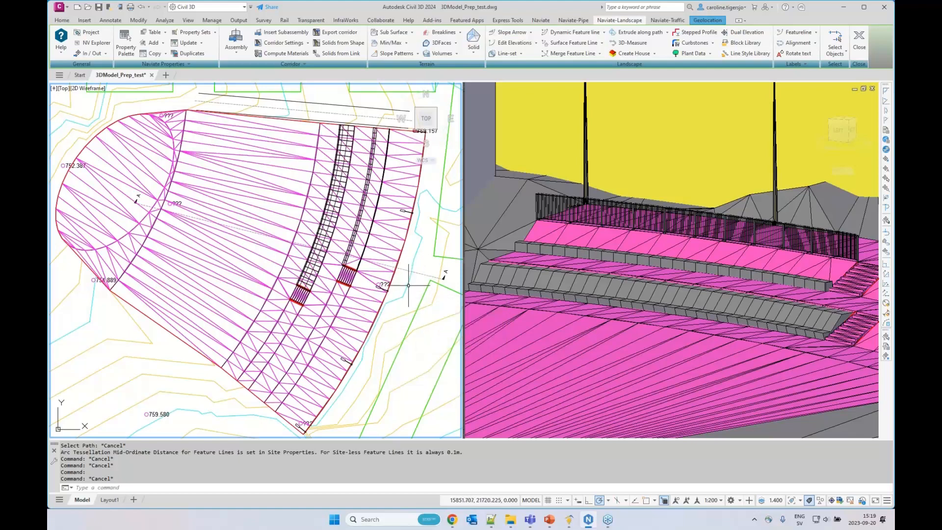
mouse_move(408, 285)
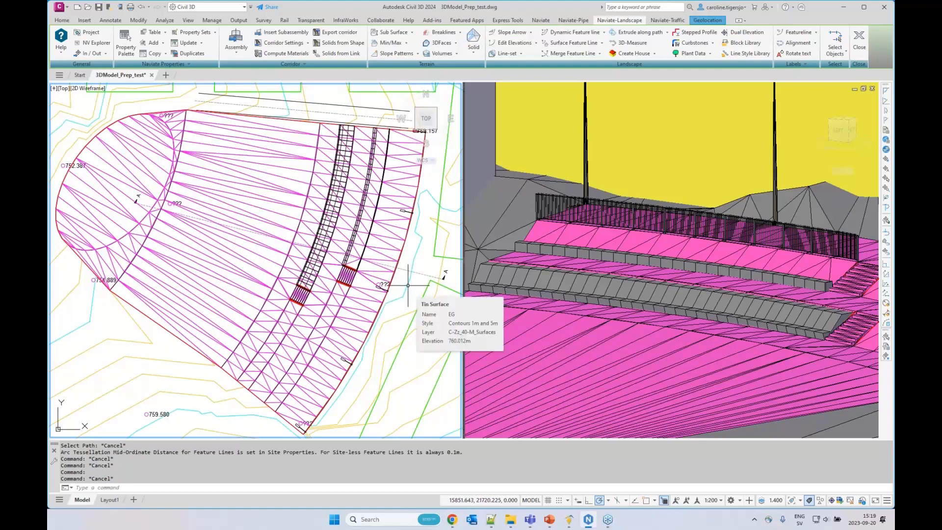
middle_click_drag(408, 286, 407, 293)
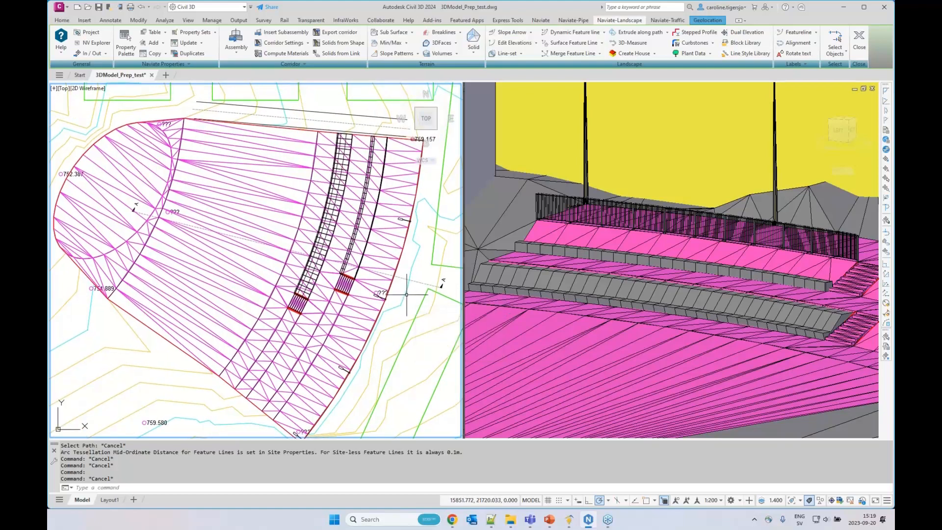
mouse_move(406, 295)
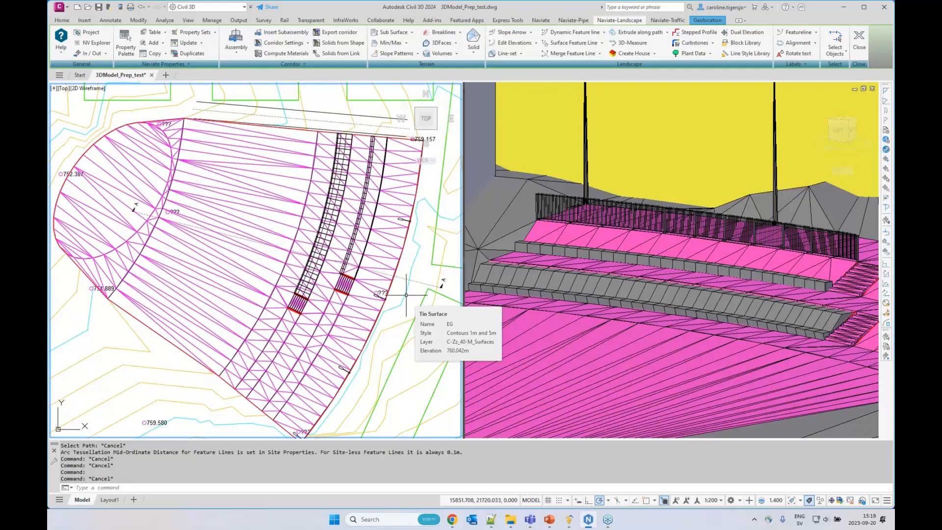
middle_click_drag(404, 300, 409, 295)
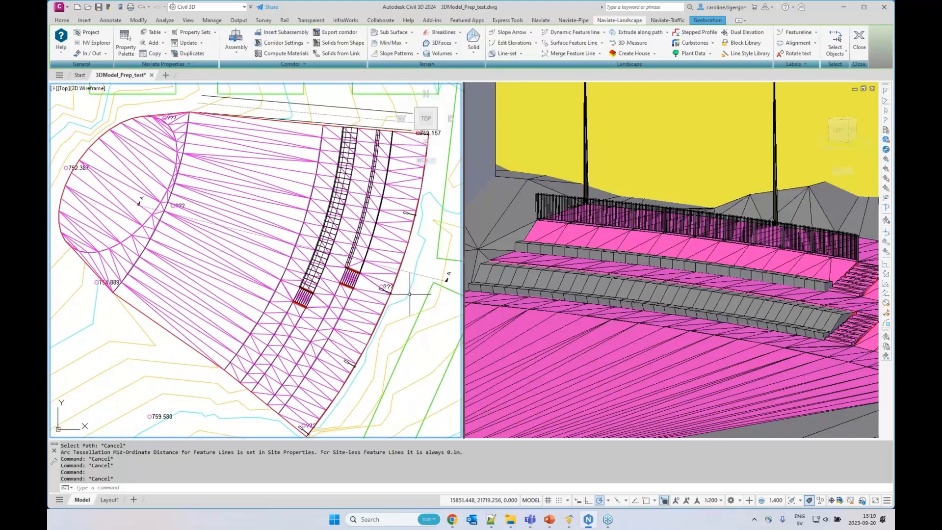
mouse_move(410, 294)
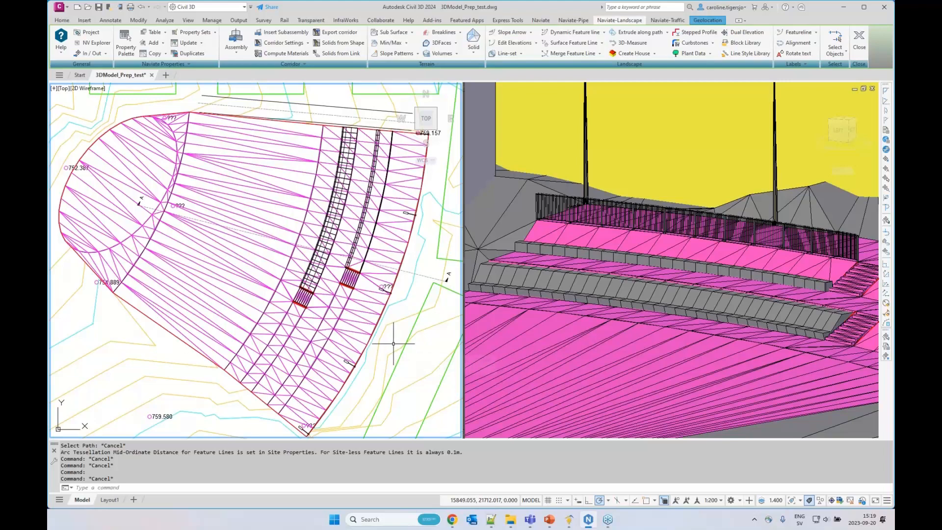
Save the drawing
middle_click_drag(393, 344, 393, 342)
key("ctrl+s")
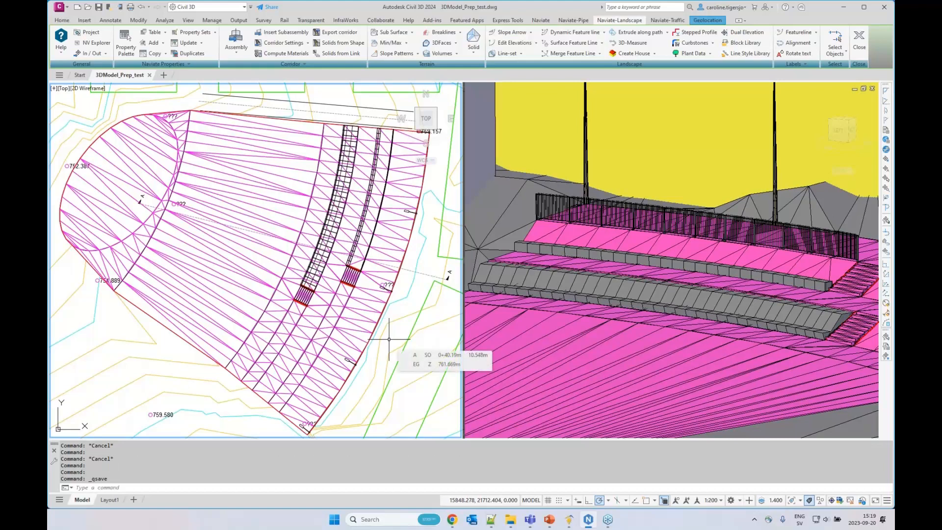
mouse_move(388, 338)
middle_mouse_down()
mouse_move(389, 346)
mouse_move(389, 332)
middle_mouse_up()
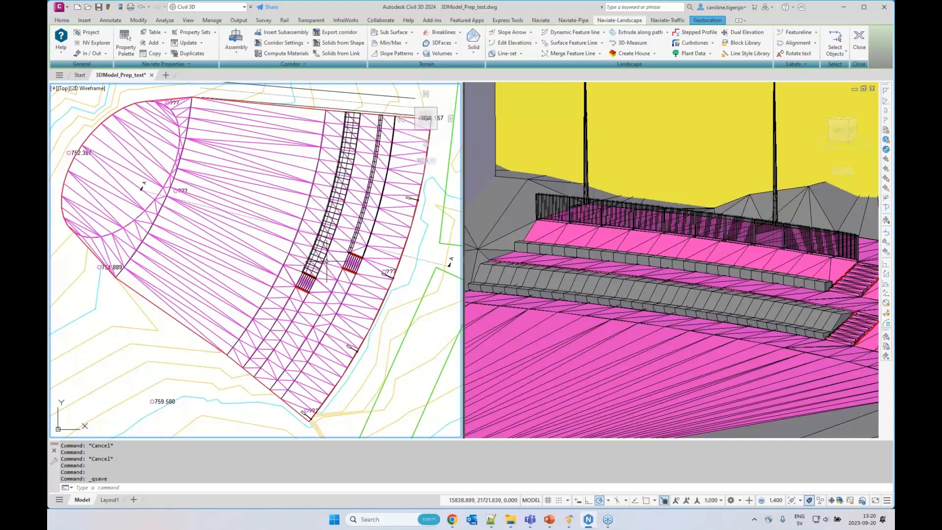
Widen the lower ledge of the angled closed profile polyline by stretching its inner corner horizontally towards the slope
scroll(261, 265, "down", 2)
middle_click_drag(443, 269, 235, 273)
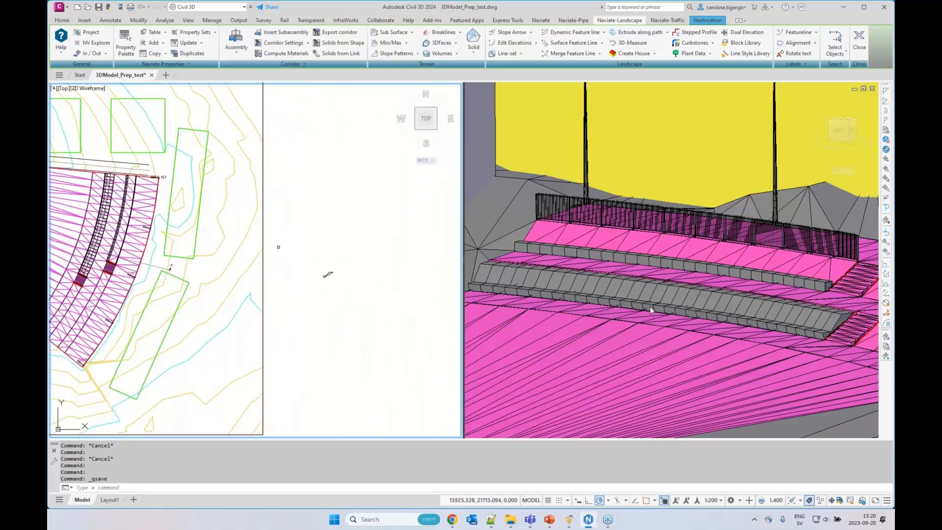
scroll(328, 276, "up", 8)
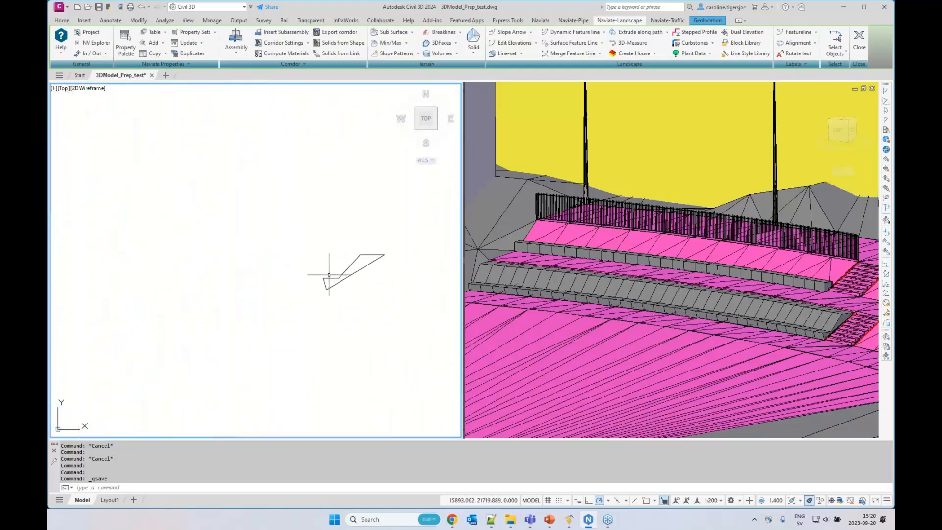
middle_click_drag(335, 284, 257, 294)
left_click(254, 296)
scroll(254, 293, "up", 2)
left_click(245, 303)
left_click(248, 258)
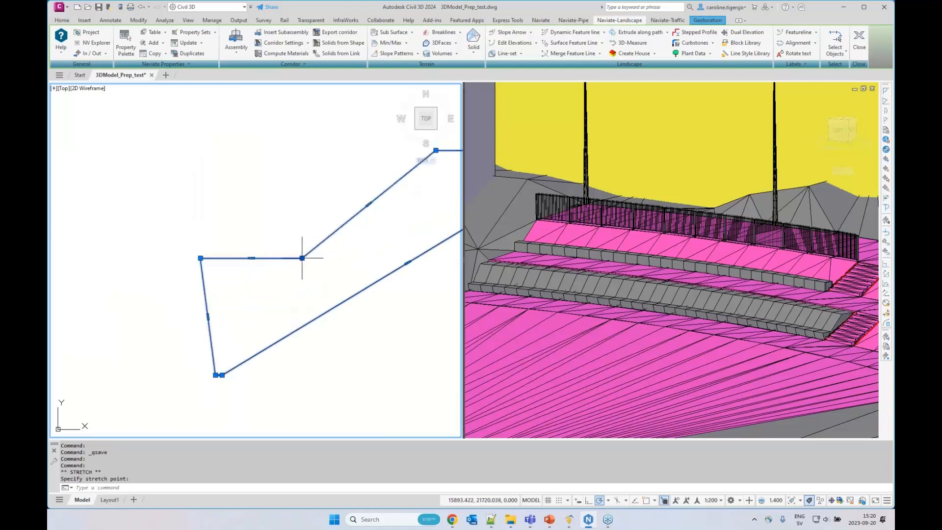
left_click(301, 257)
left_click(352, 258)
middle_click_drag(385, 256, 317, 278)
key("Escape")
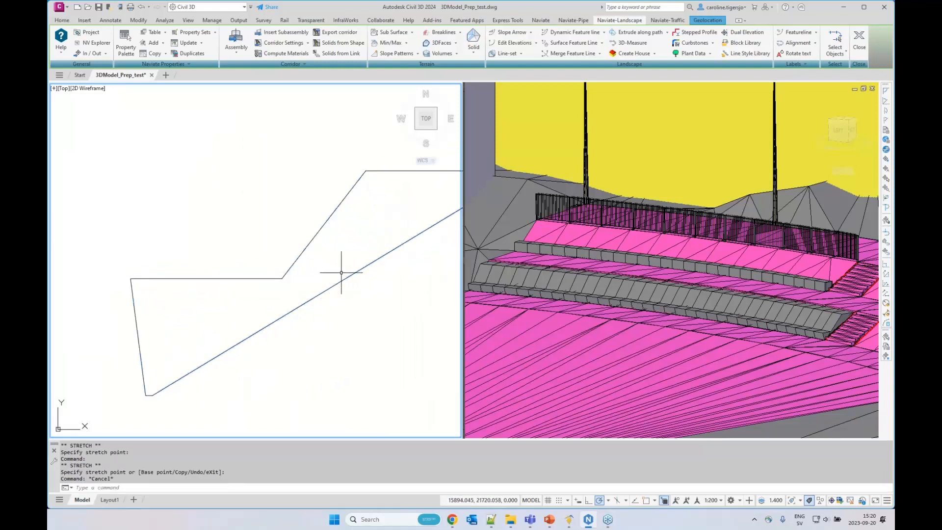
Update the extruded solid beside the lower stair to match its edited profile
left_click(667, 32)
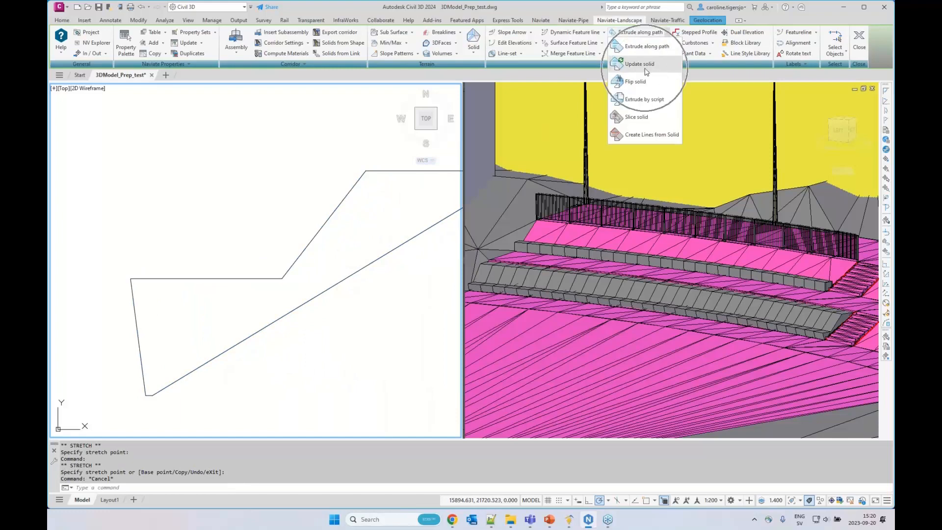
left_click(644, 68)
left_click(642, 276)
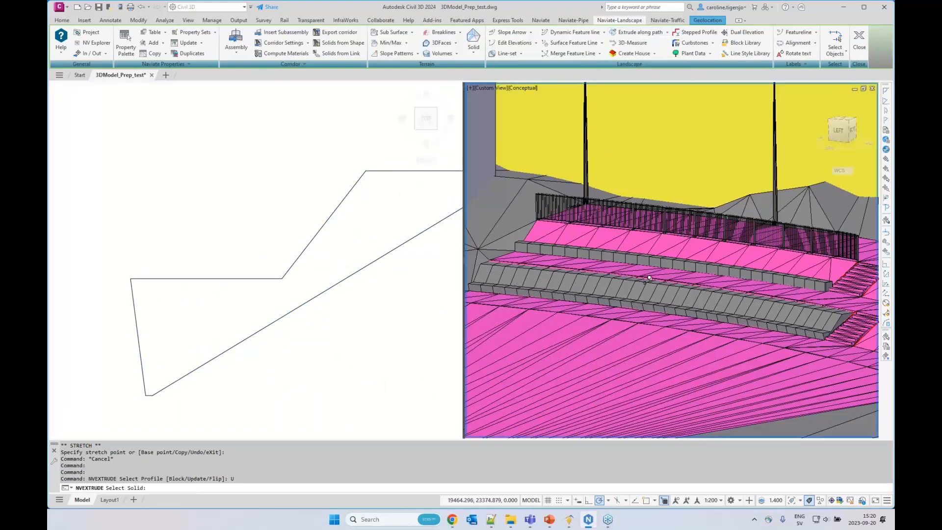
left_click(648, 278)
left_click(705, 321)
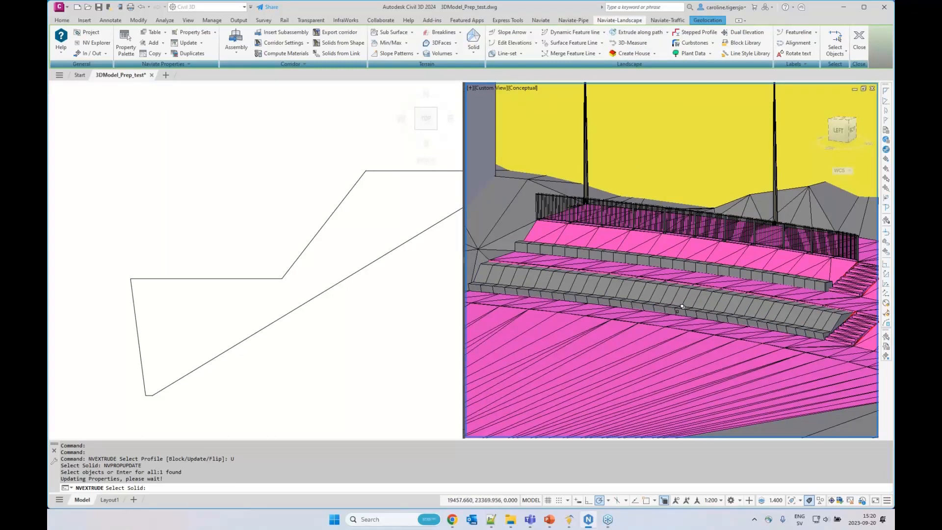
key("Return")
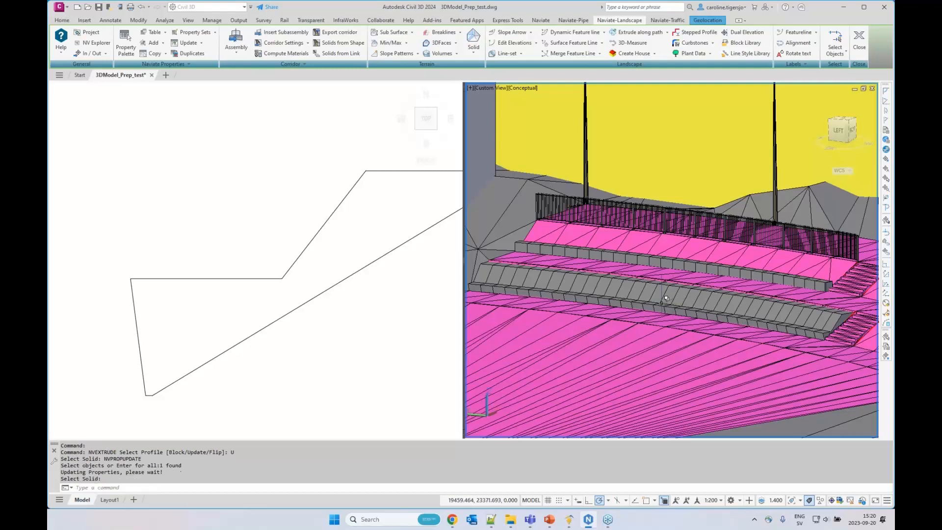
scroll(653, 290, "down", 2)
middle_click_drag(747, 309, 719, 308)
scroll(655, 328, "up", 8)
scroll(654, 318, "down", 2)
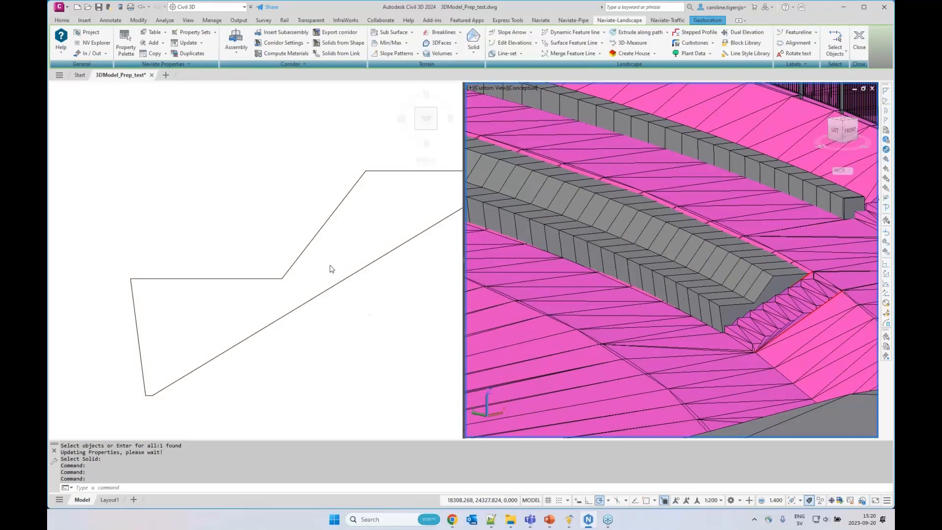
Set up a new extrude along path with the block _Kerbstone_18x12cm.dwg from the Extrude-Profiles folder as its profile
left_click(324, 250)
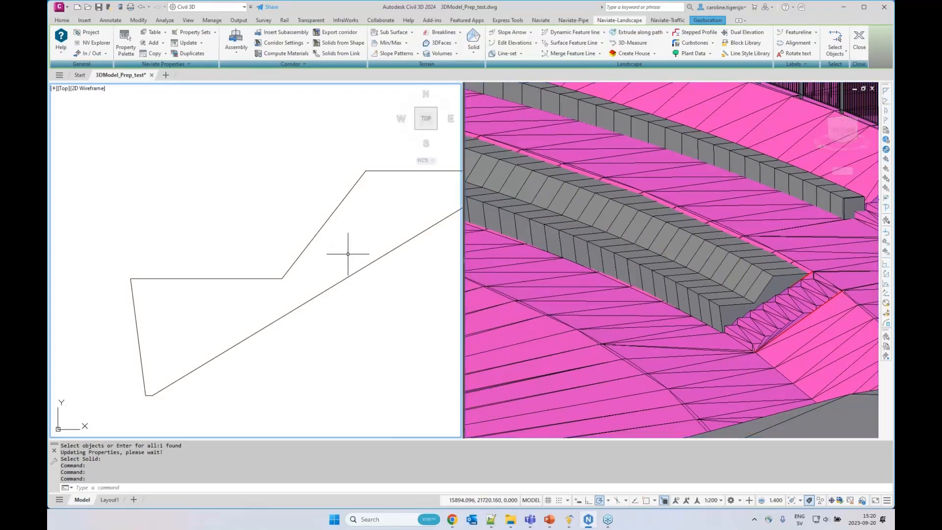
scroll(353, 249, "down", 10)
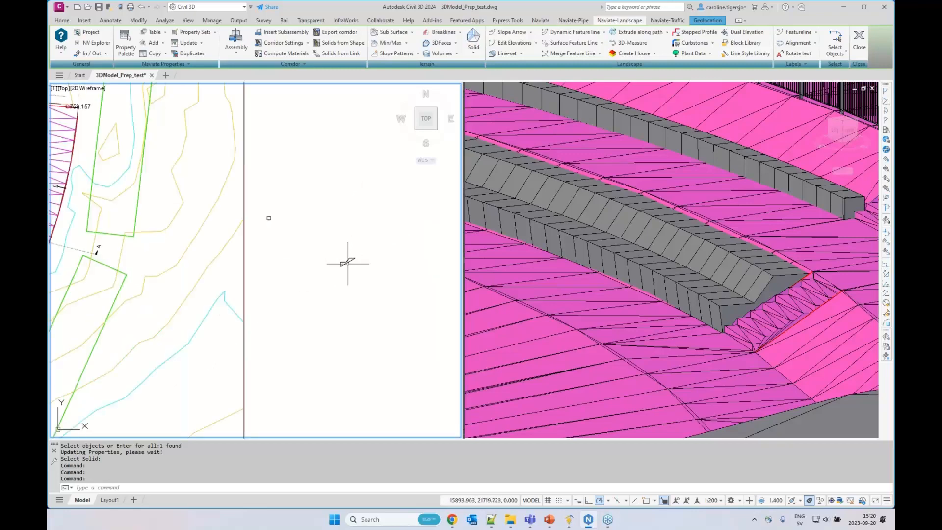
scroll(248, 257, "up", 10)
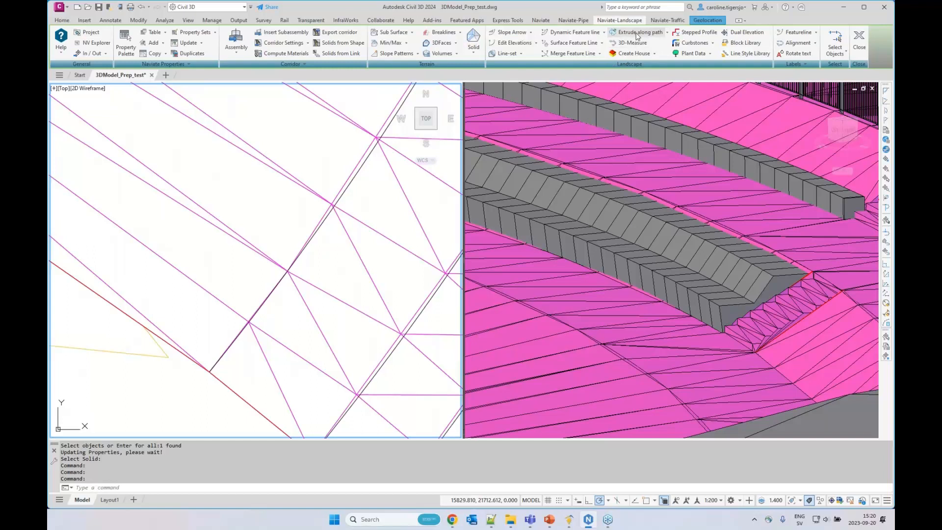
left_click(671, 36)
left_click(660, 50)
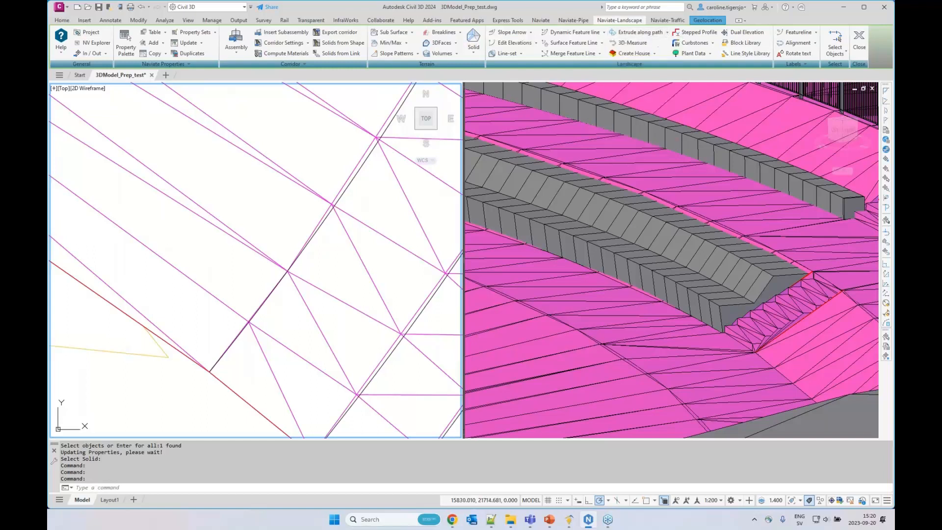
left_click(511, 185)
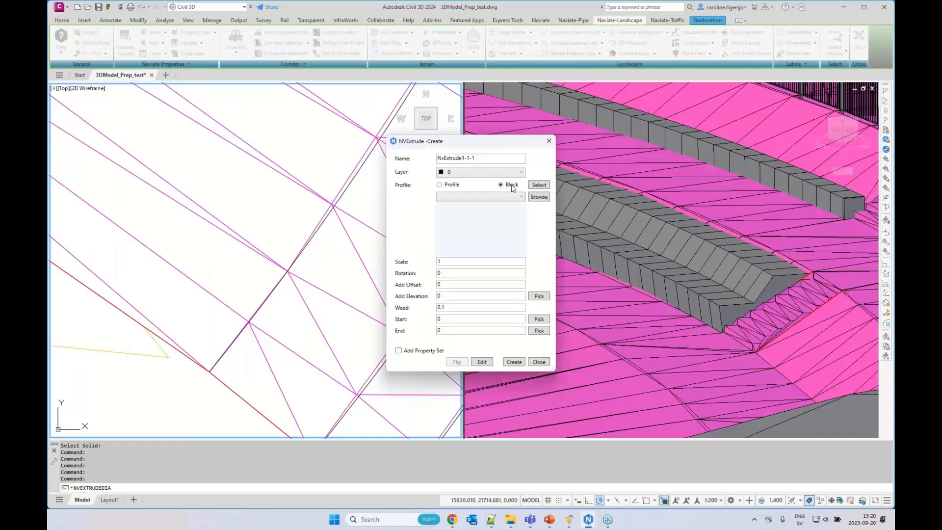
left_click(539, 197)
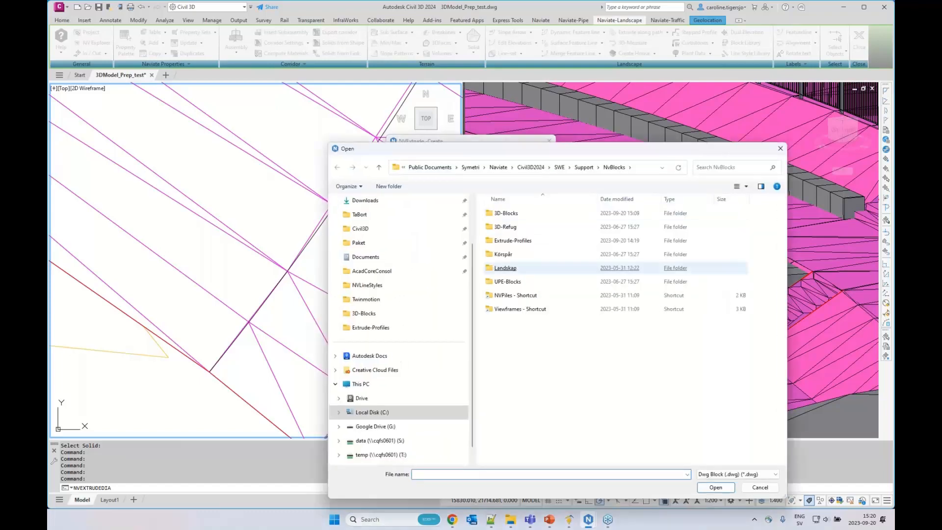
double_click(514, 241)
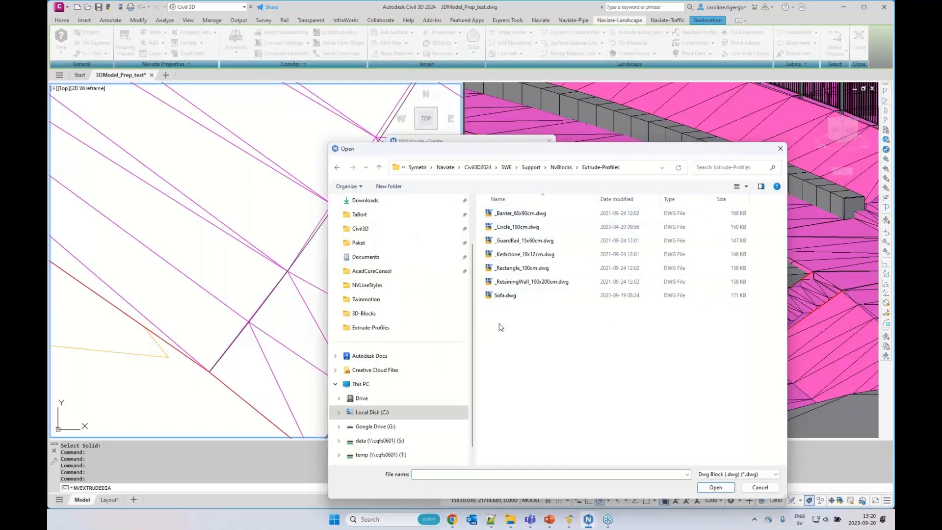
left_click(564, 269)
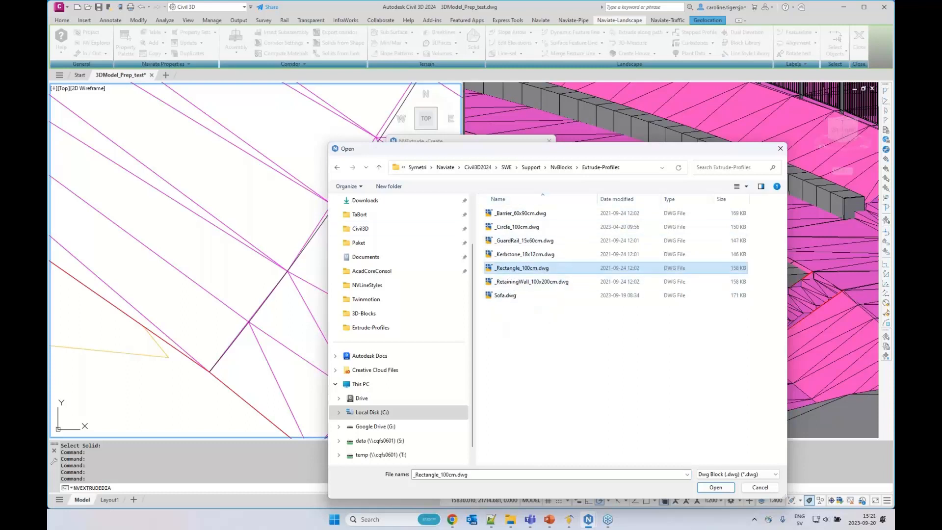
left_click(520, 255)
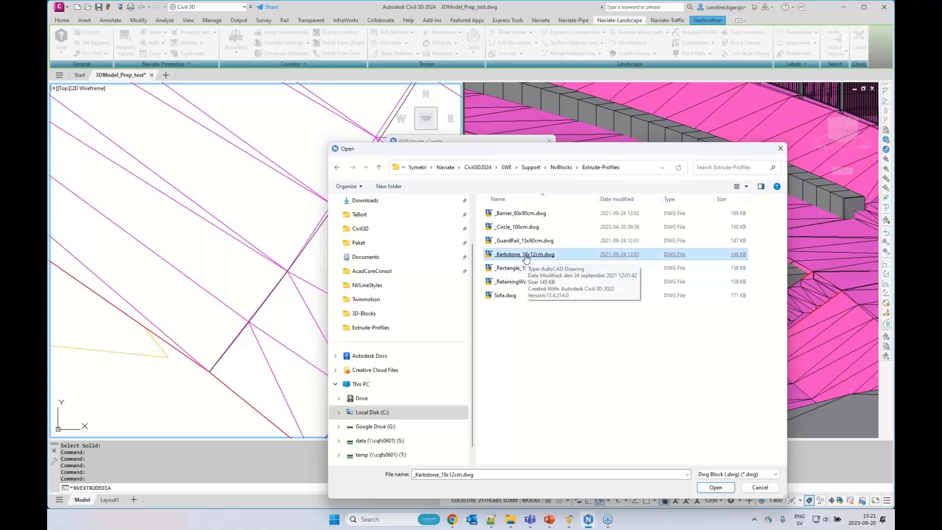
double_click(546, 256)
Extrude the kerbstone along the feature line in front of the lowest terrace without flipping it, and save the drawing
left_click(513, 362)
left_click(266, 300)
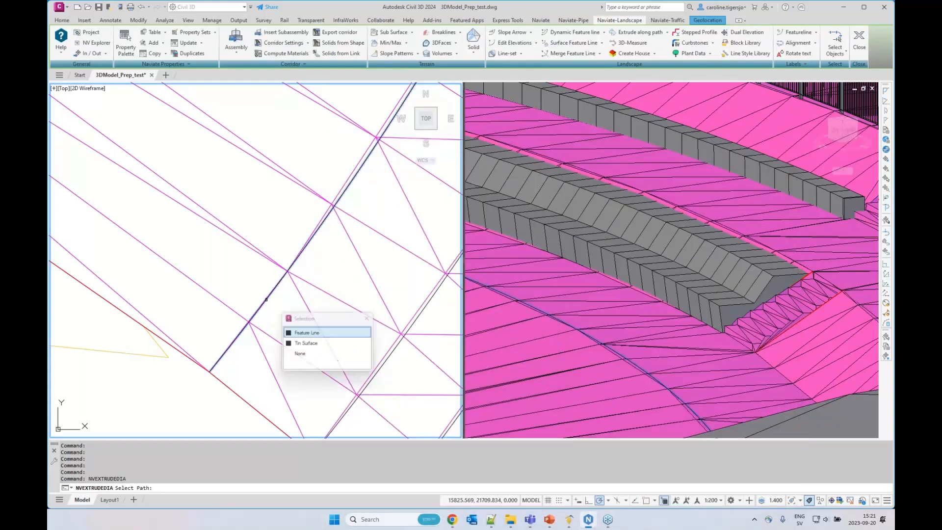
left_click(304, 333)
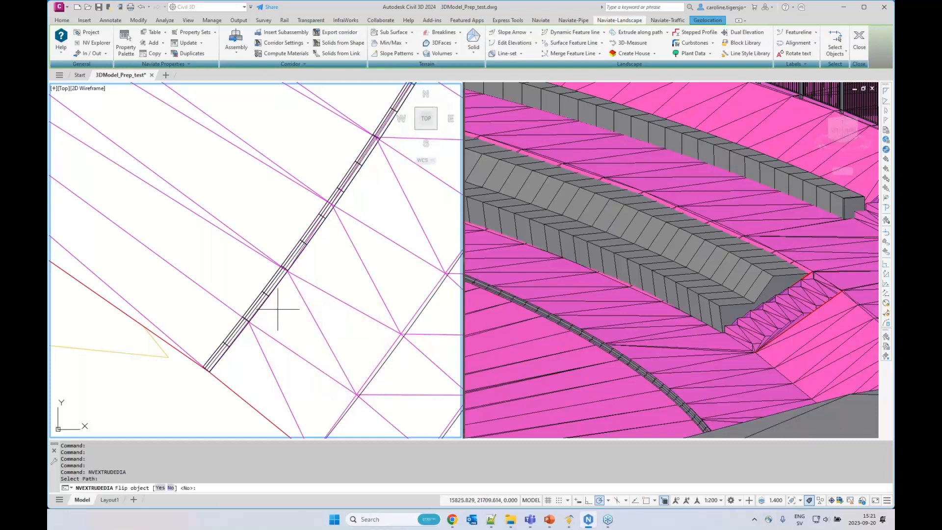
key("Return")
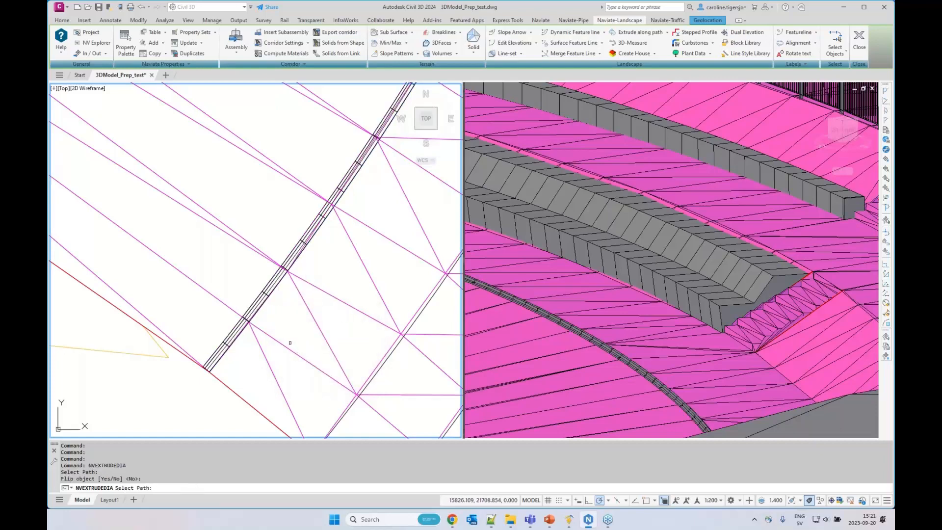
key("Escape")
middle_click_drag(324, 323, 300, 321)
key("Escape")
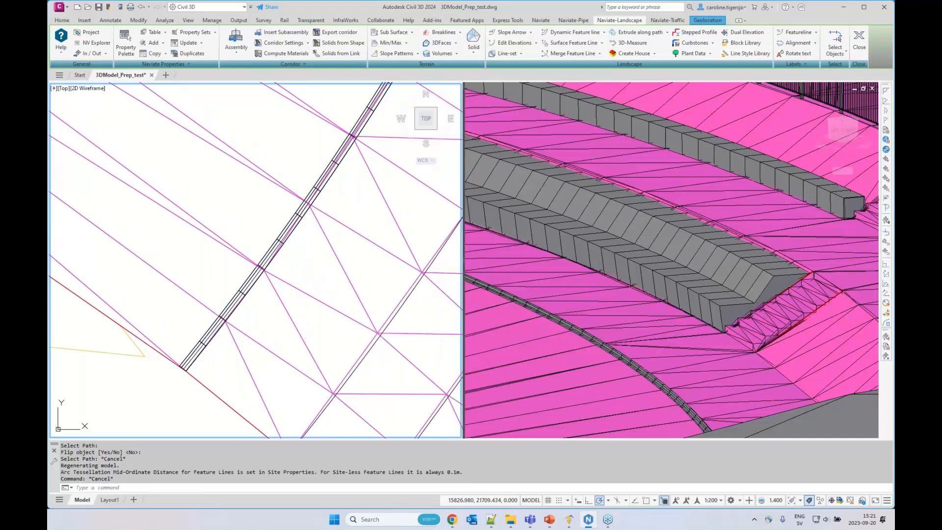
key("ctrl+s")
Start 3D-Measure with the red 3D polyline along the terrace surface's lower outer edge as the path
scroll(274, 308, "down", 3)
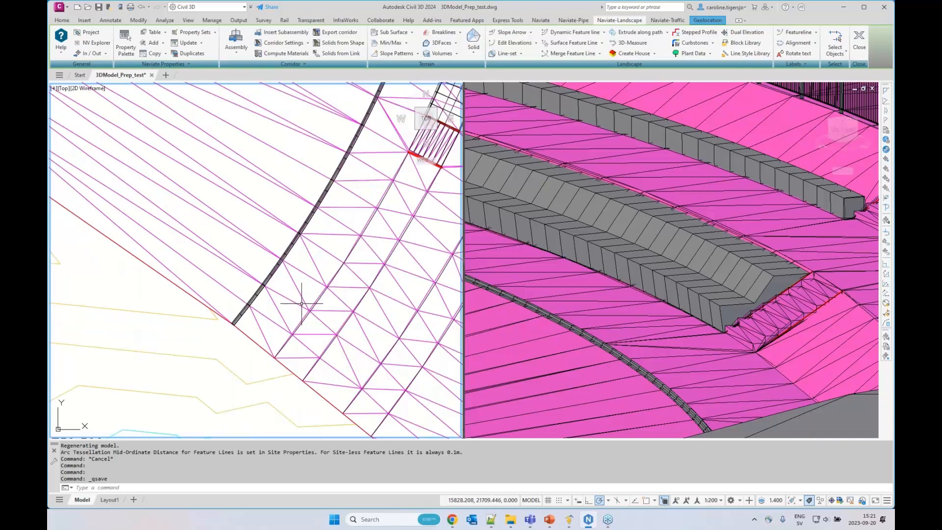
scroll(302, 304, "down", 4)
middle_click_drag(339, 259, 295, 349)
left_click(594, 323)
scroll(597, 315, "down", 5)
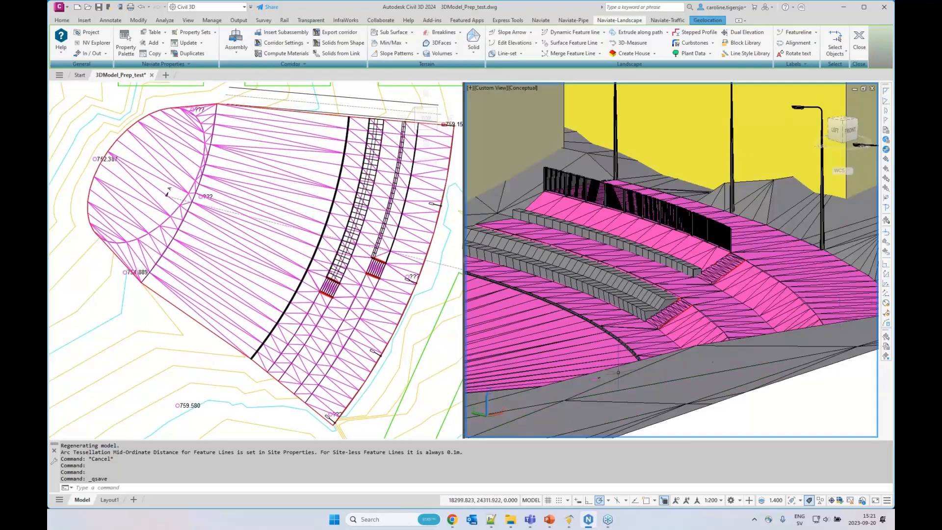
left_click(635, 45)
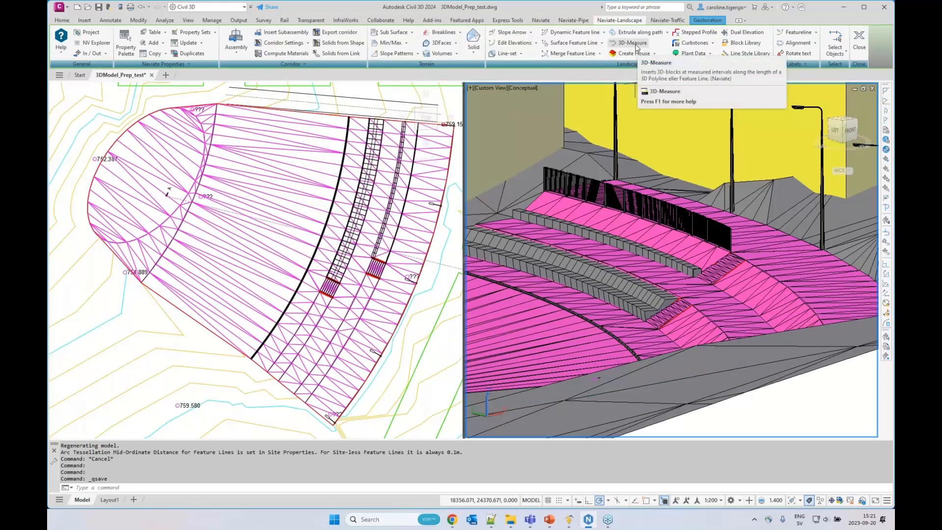
left_click(636, 46)
left_click(255, 371)
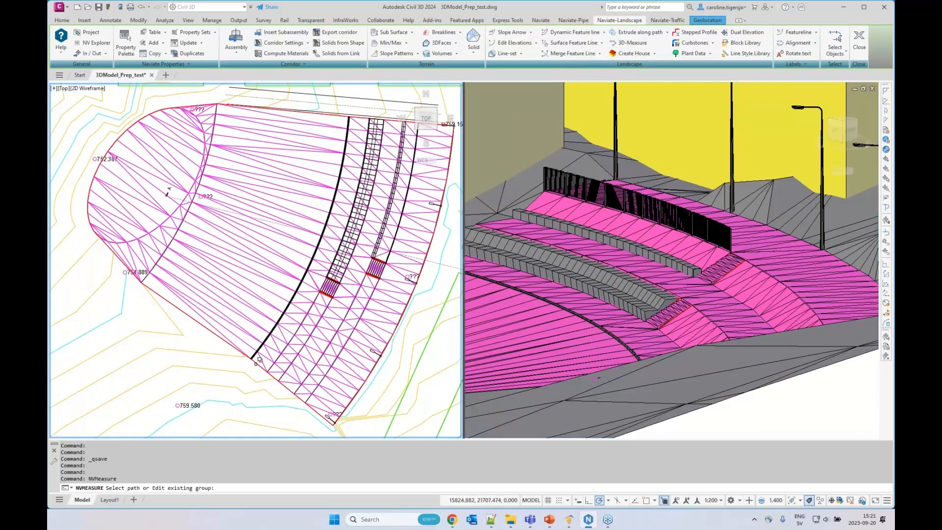
left_click(257, 377)
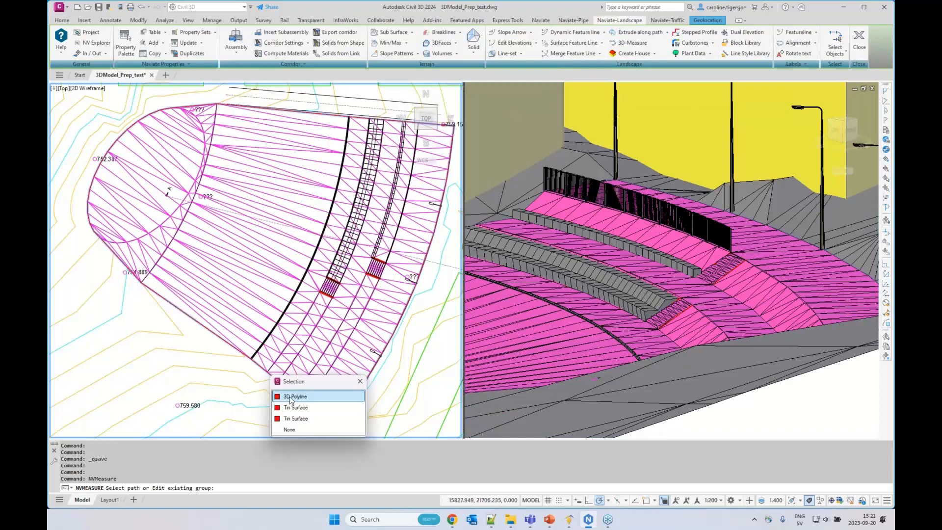
left_click(293, 397)
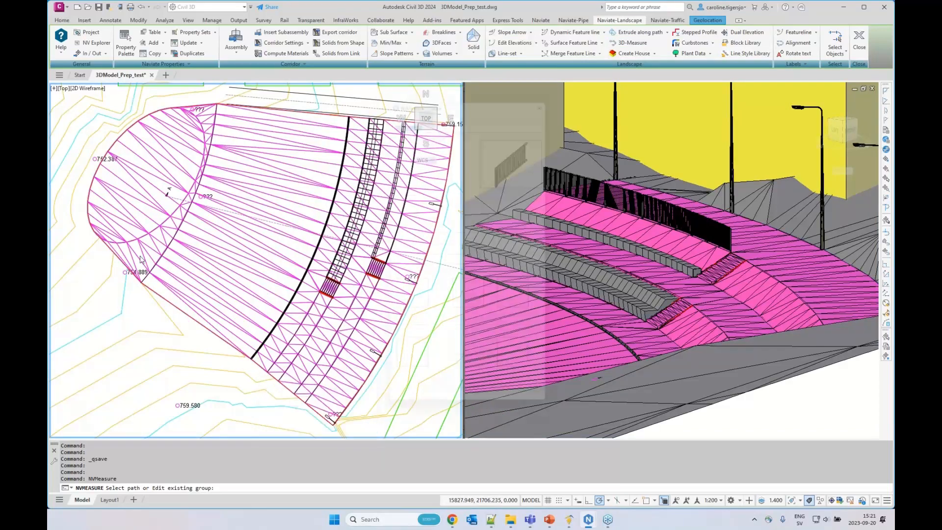
Choose the 3D block Treeconcept03_M for the measure and set its method to Exact Interval
left_click(451, 146)
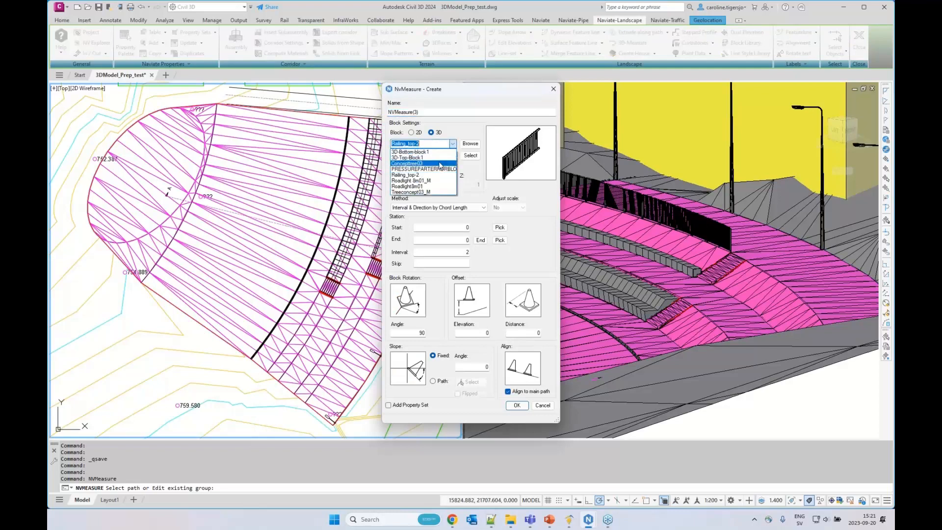
left_click(435, 192)
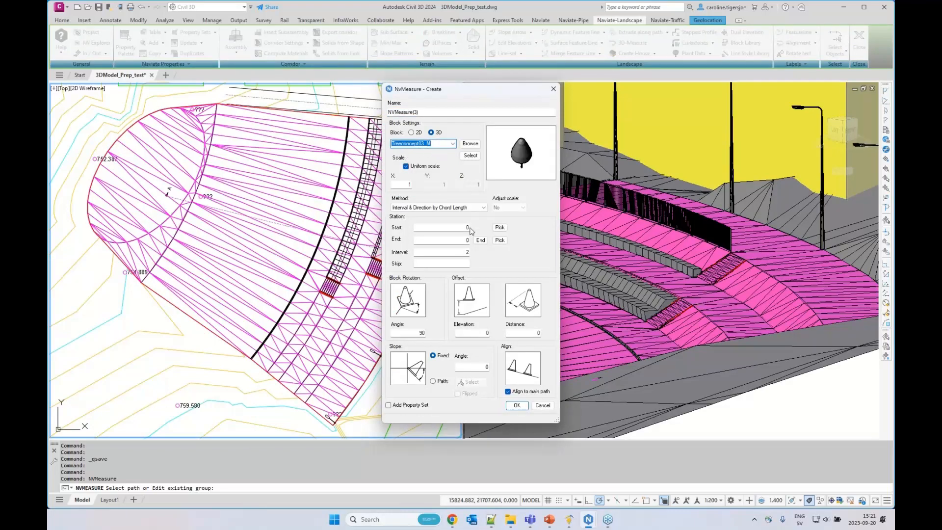
left_click(463, 208)
left_click(407, 220)
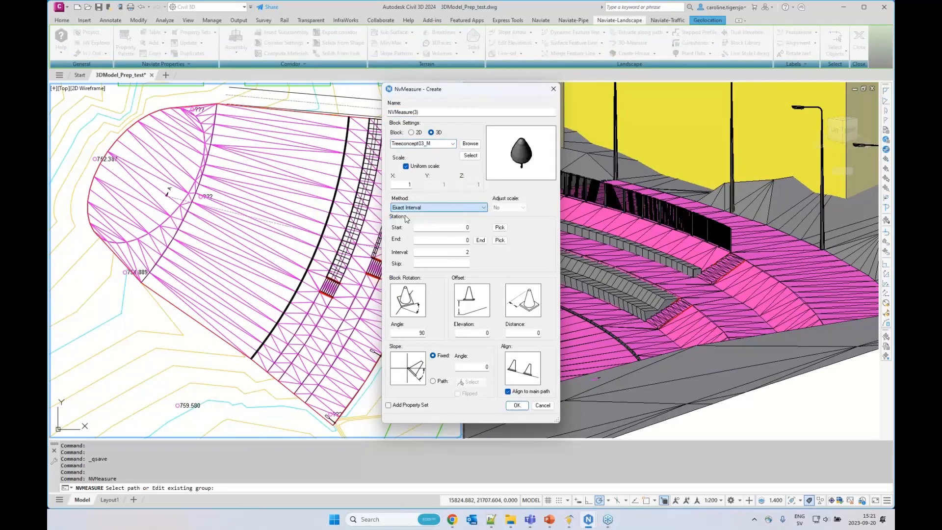
double_click(467, 252)
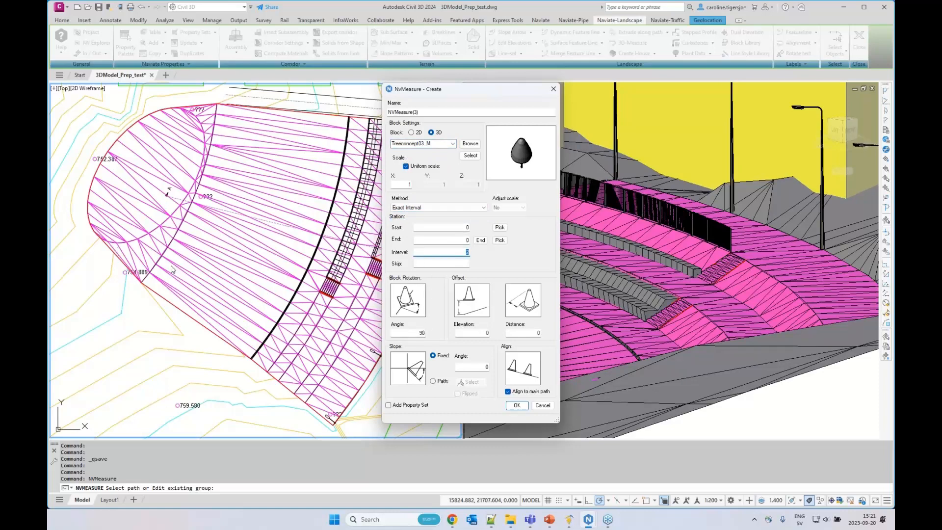
Place the trees along the terrace surface's straight lower edge, picking start station 117.128 and end station 150.489
left_click(499, 227)
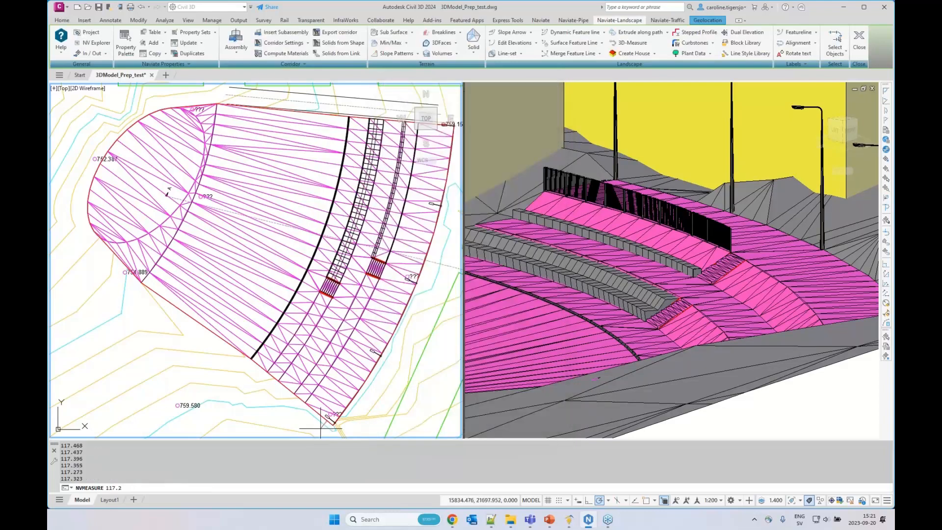
left_click(320, 428)
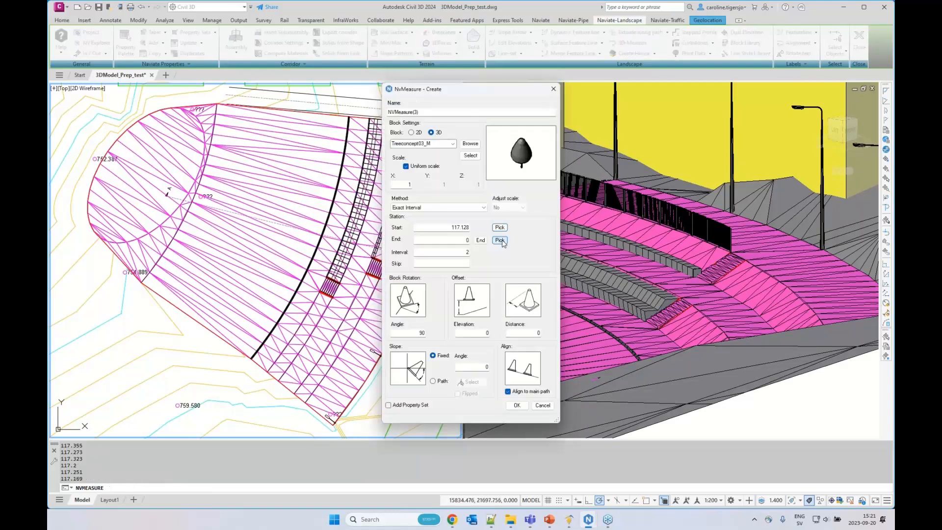
left_click(499, 240)
left_click(139, 295)
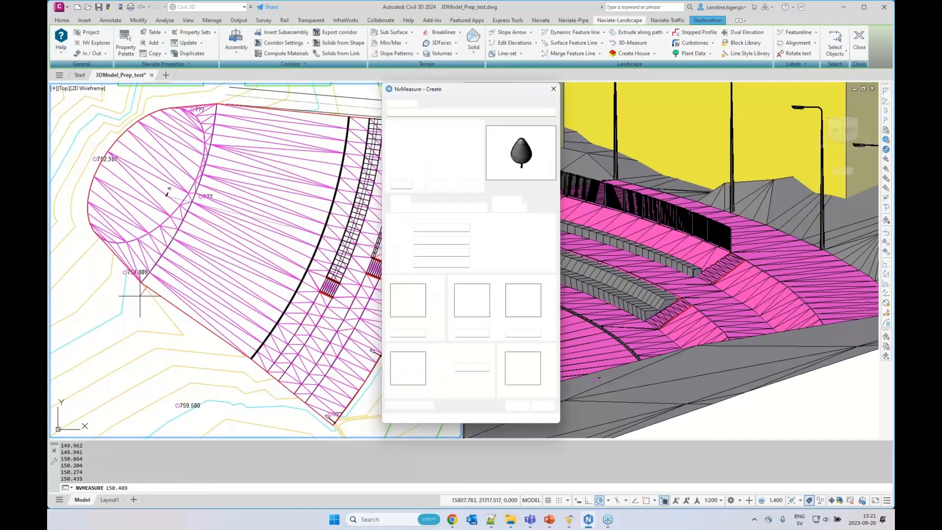
left_click(516, 405)
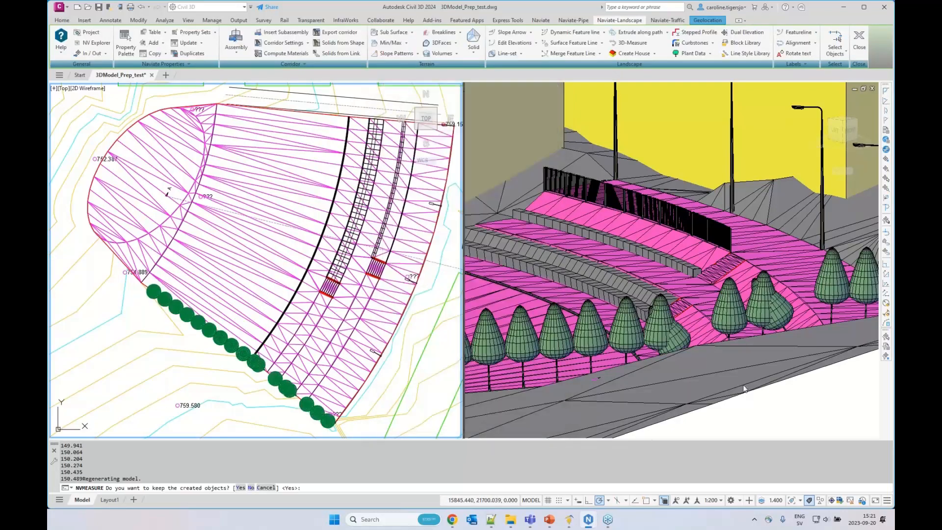
Reject the generated trees, turn off alignment to the main path, and recreate and keep the tree row
left_click(614, 335)
scroll(614, 335, "down", 2)
middle_click_drag(614, 335, 690, 359, "shift")
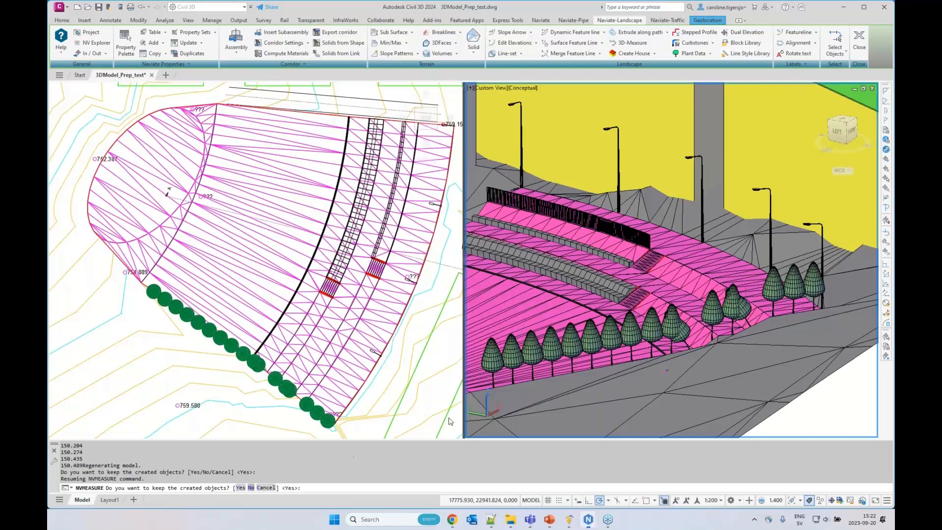
type("N")
key("Return")
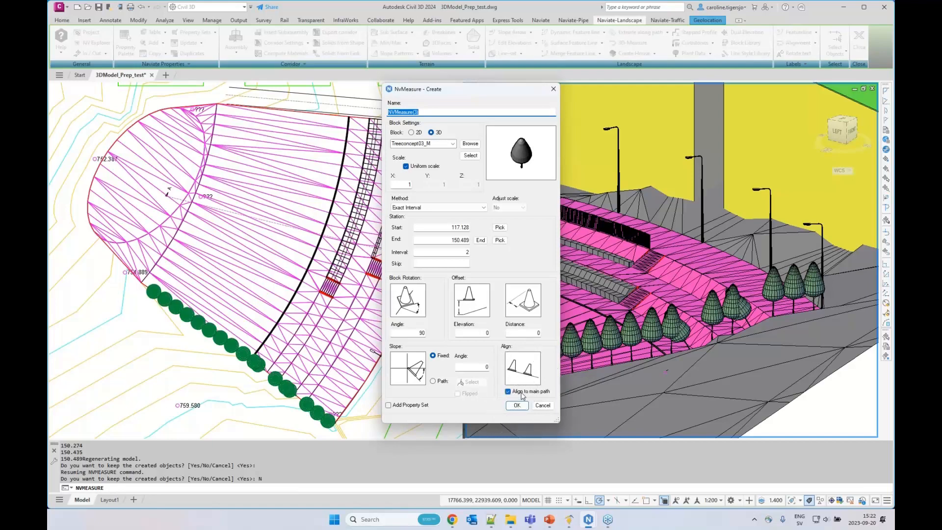
left_click(519, 392)
left_click(517, 405)
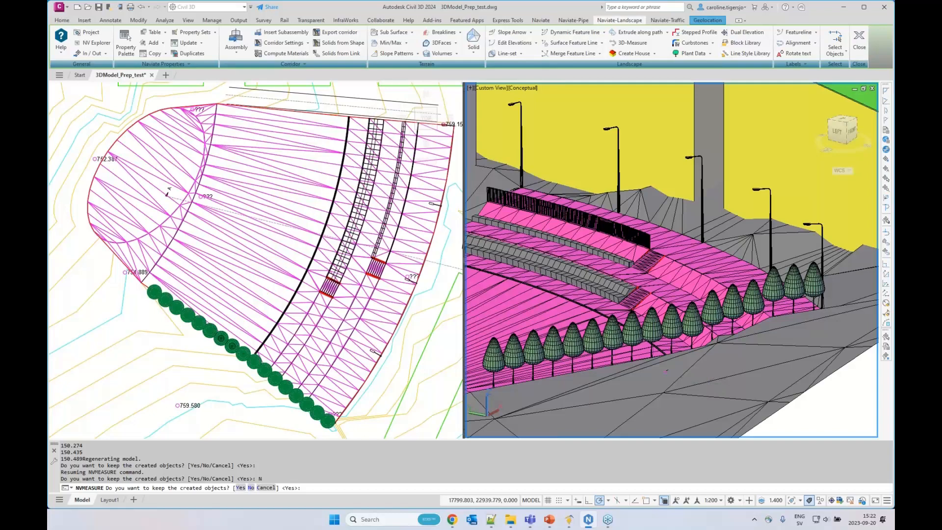
left_click(239, 487)
Save the drawing with the new tree row along the terrace edge
middle_click_drag(387, 339, 386, 323)
left_click(562, 310)
middle_click_drag(561, 310, 752, 281)
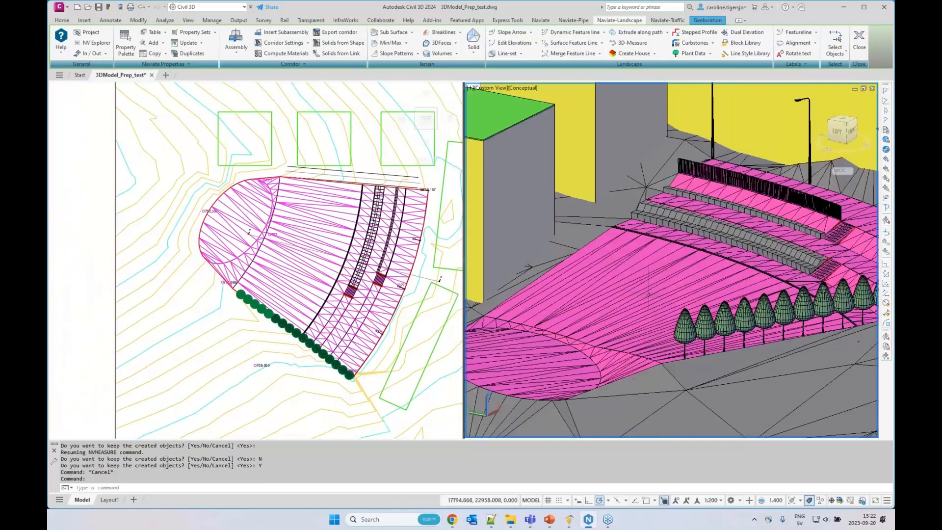
scroll(649, 295, "down", 3)
middle_click_drag(648, 295, 620, 305, "shift")
key("Escape")
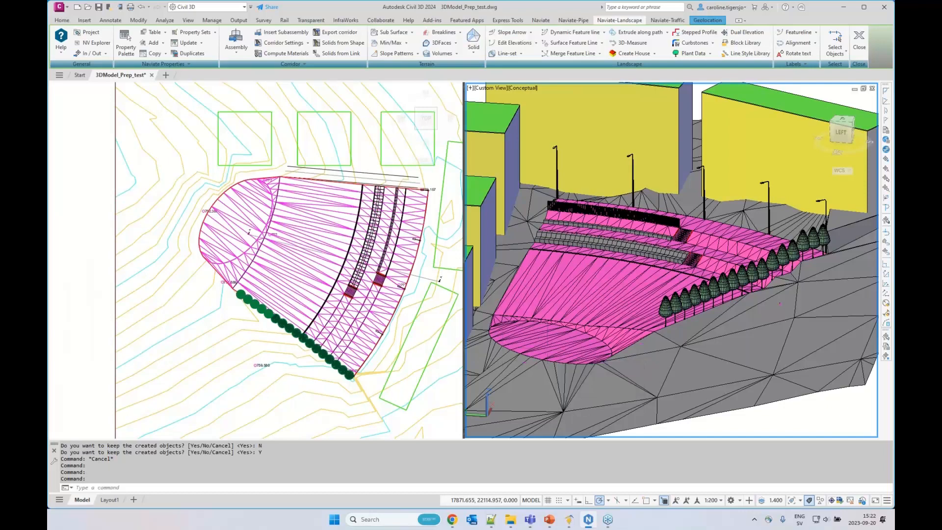
key("ctrl+s")
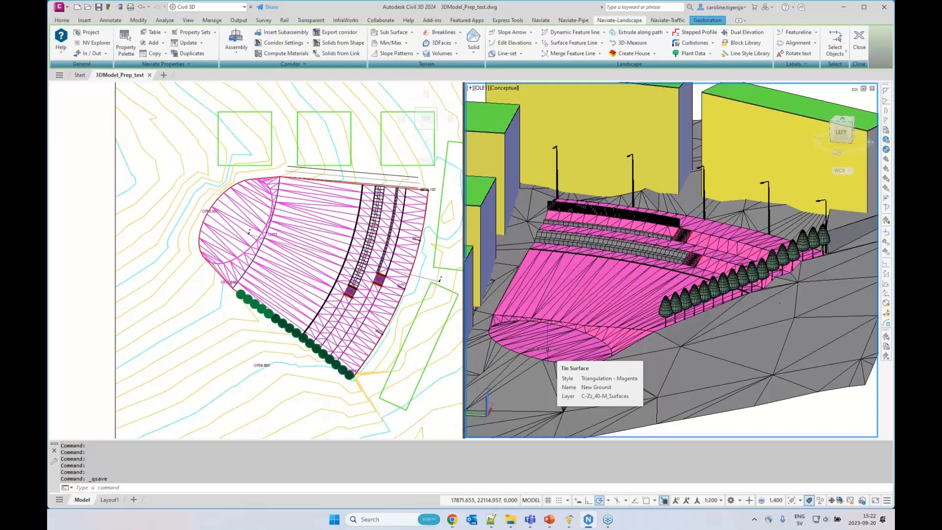
Widen the 3D viewport over the plan view and set its visual style to Realistic
left_click_drag(465, 317, 212, 317)
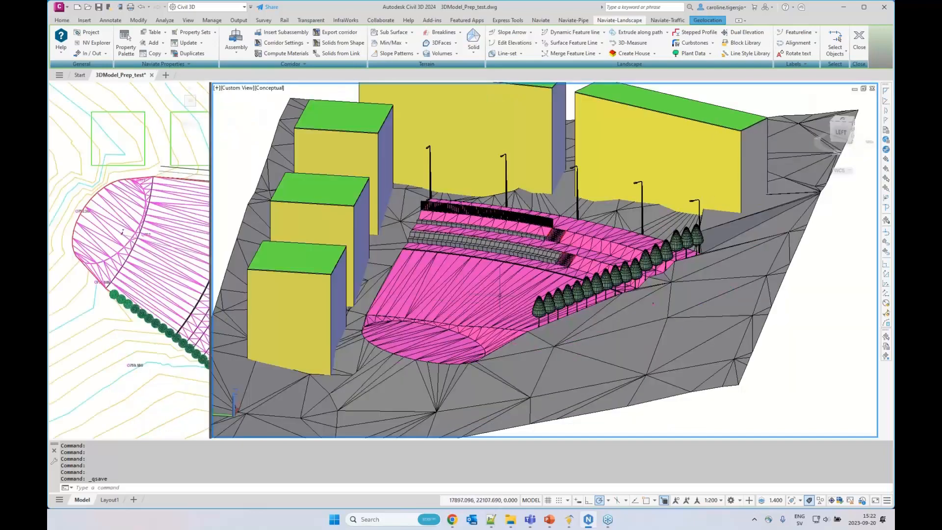
scroll(484, 295, "up", 2)
mouse_move(484, 291)
middle_mouse_down()
mouse_move(502, 302)
mouse_move(500, 293)
middle_mouse_up()
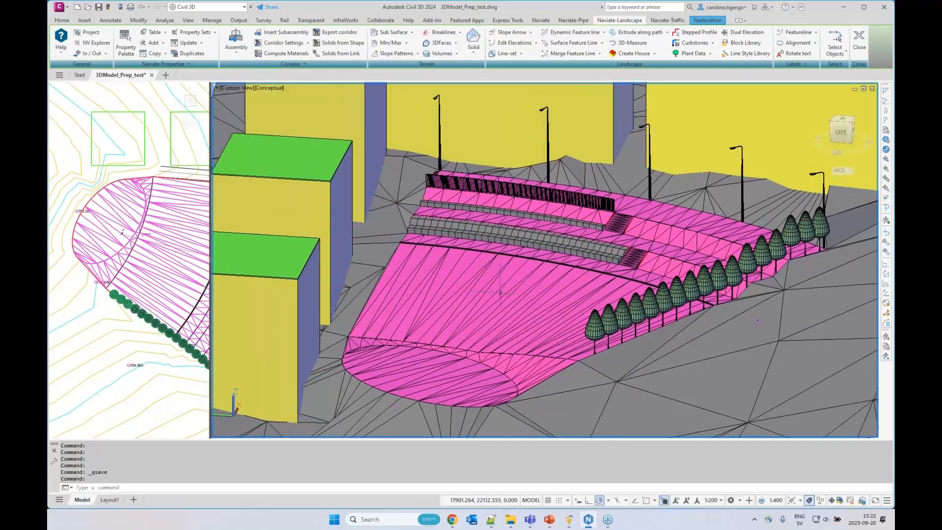
left_click(268, 90)
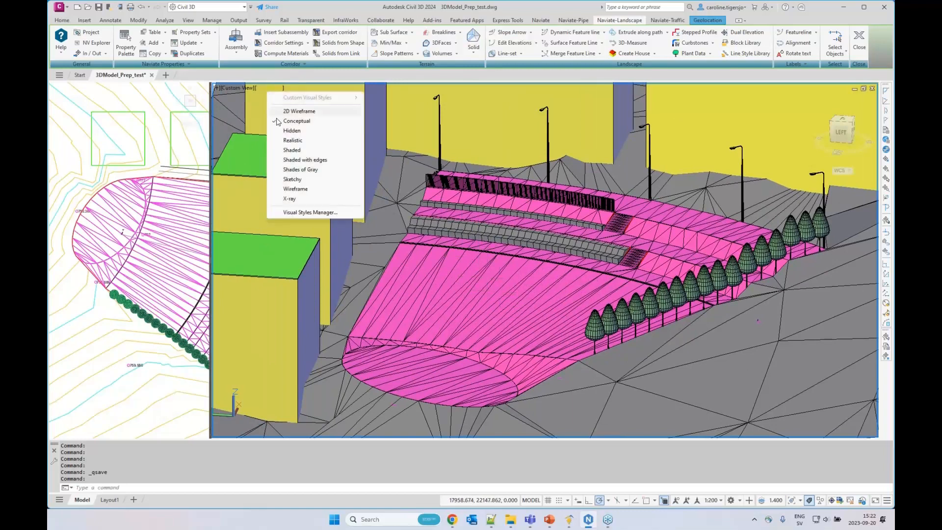
left_click(292, 140)
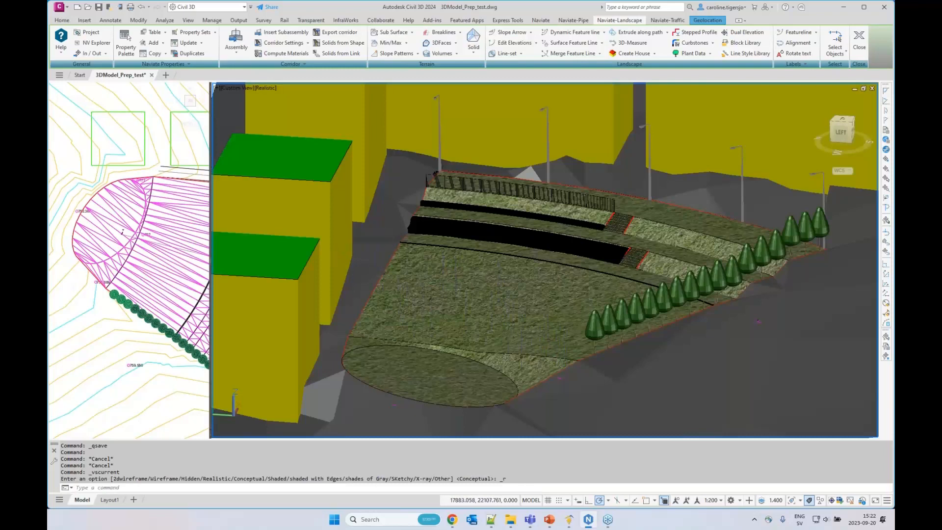
Assign the material Brown to the wide extruded seating solid on the lower terrace
middle_click_drag(643, 362, 693, 364, "shift")
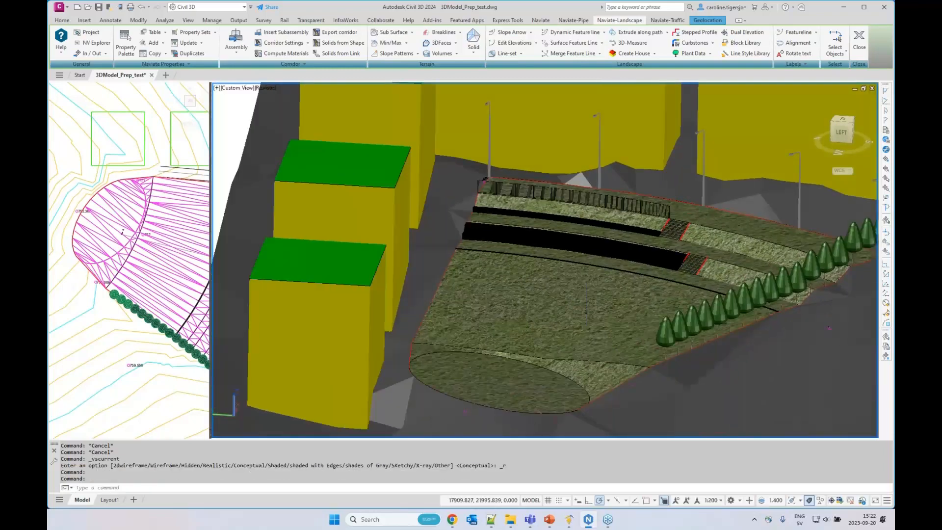
left_click(559, 235)
left_click(597, 273)
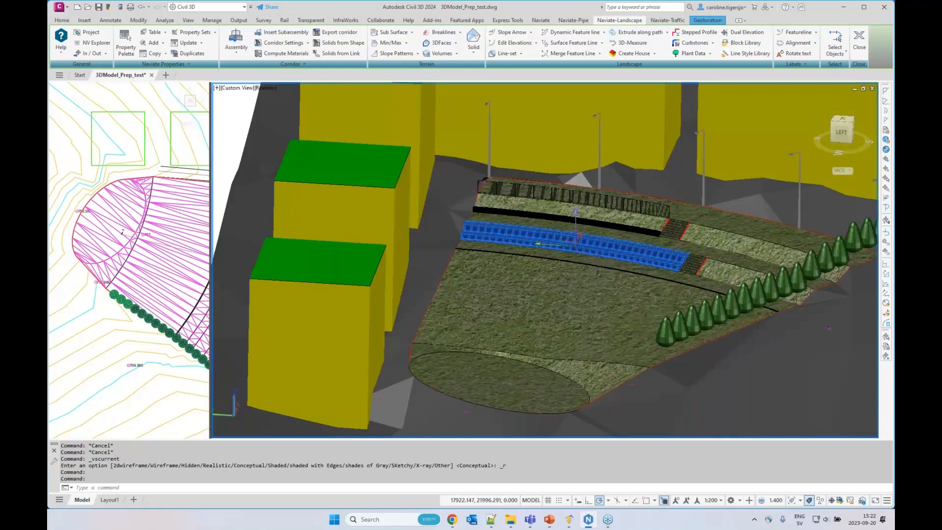
key("ctrl+1")
left_click_drag(463, 241, 384, 226)
left_click(346, 199)
left_click(346, 200)
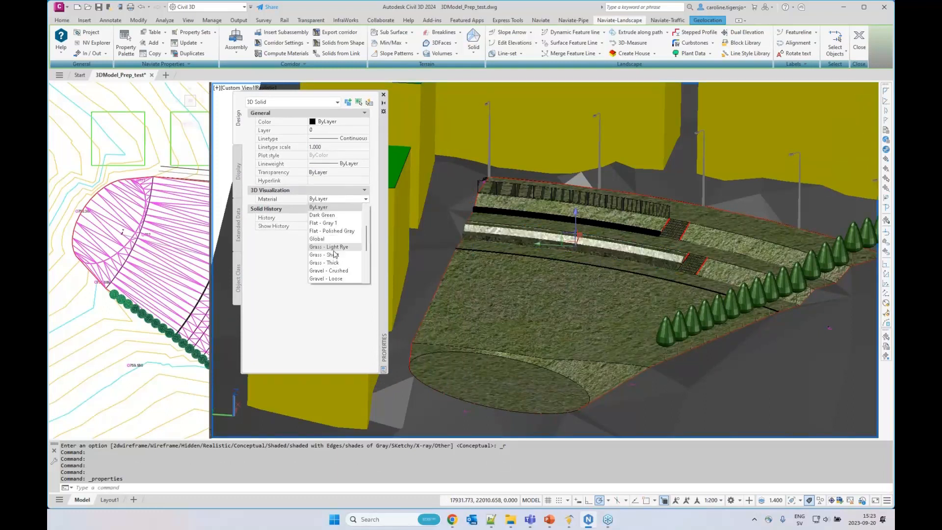
scroll(335, 251, "down", 3)
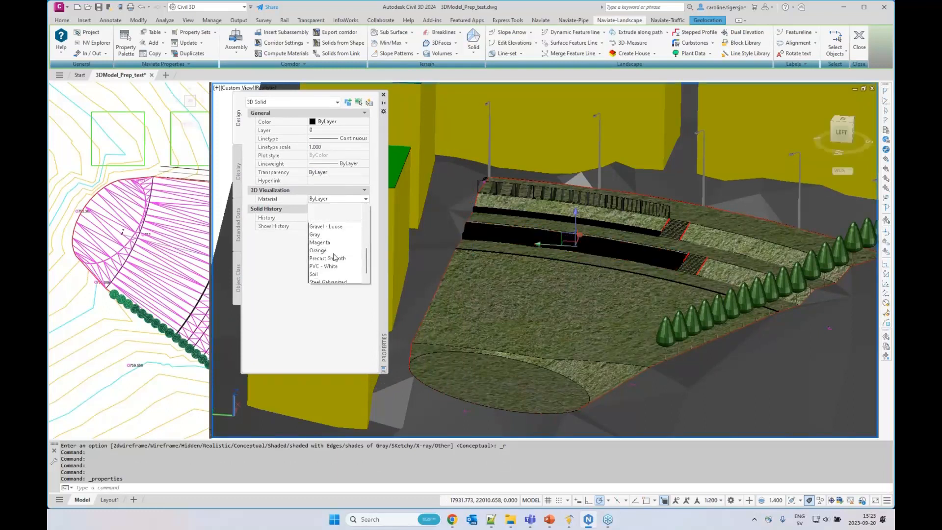
scroll(333, 254, "up", 5)
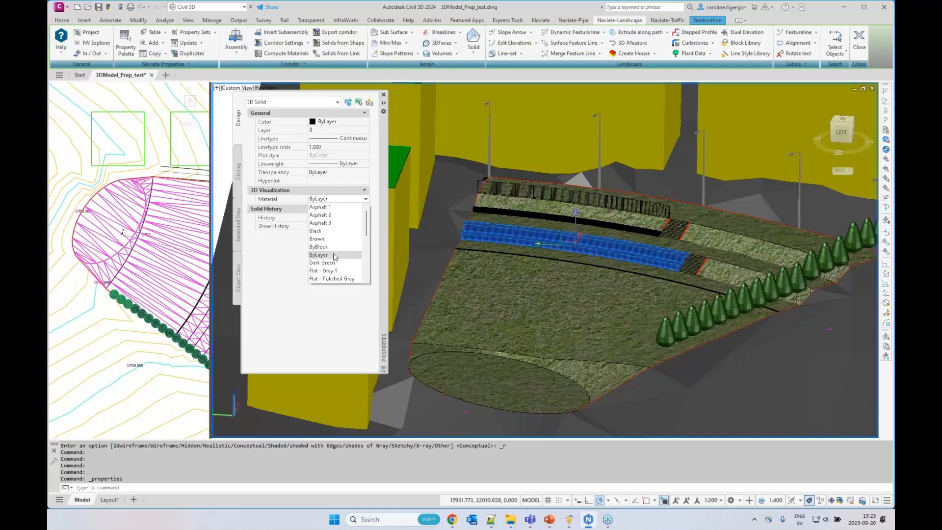
left_click(316, 239)
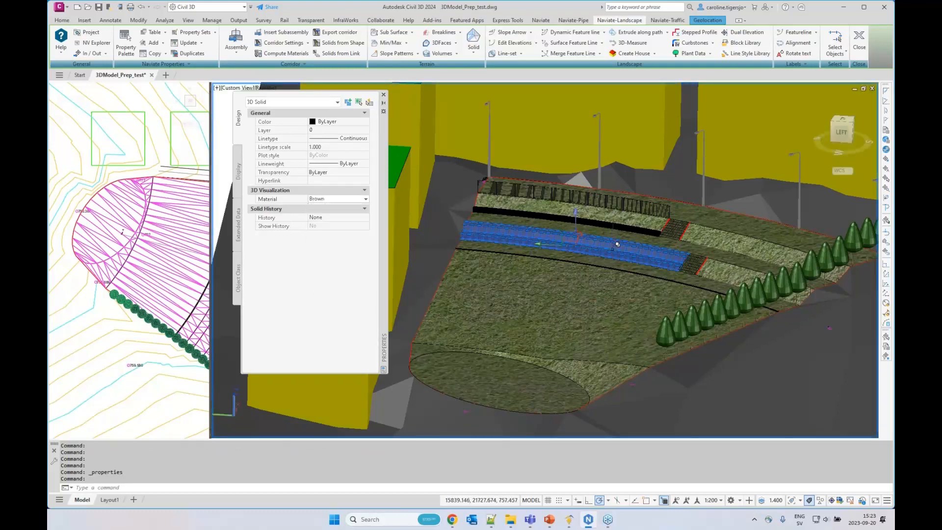
key("Escape")
key("Escape")
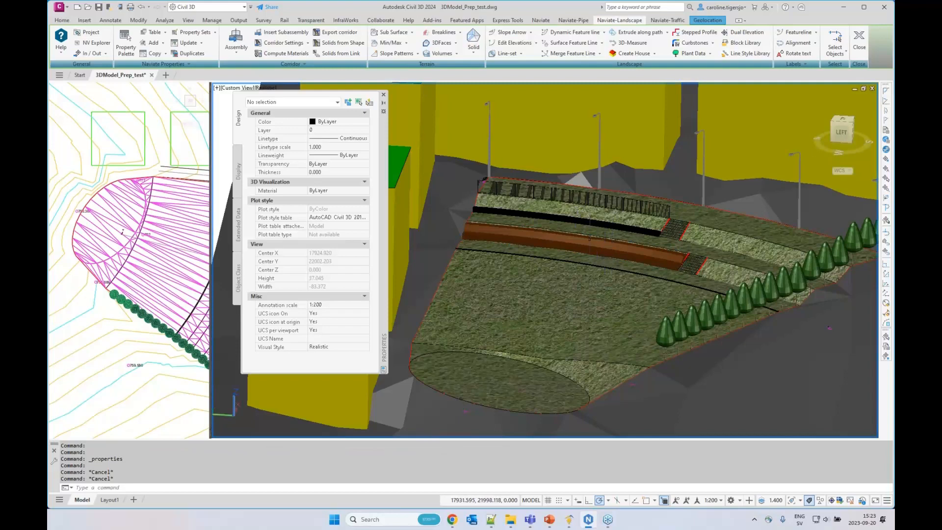
Assign the material Gravel - Loose to the narrow extruded solid on the terrace below the railing
scroll(587, 216, "up", 5)
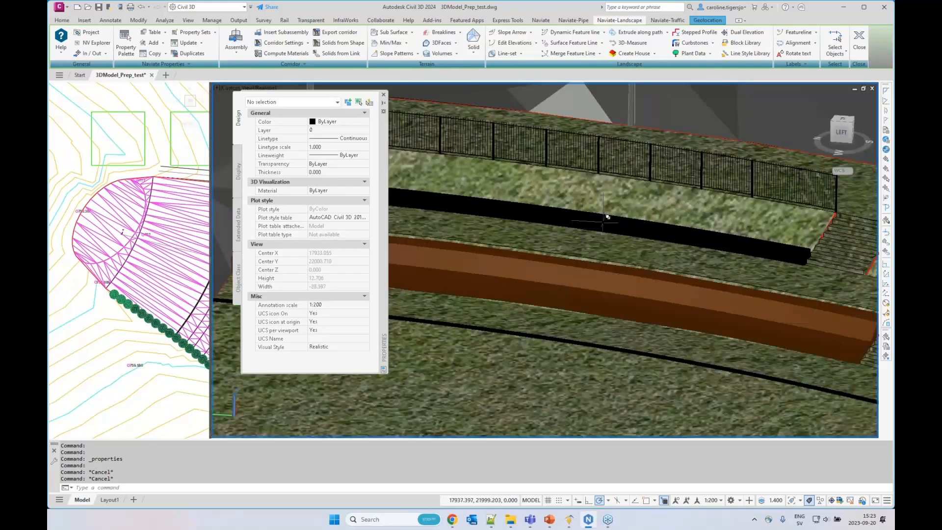
left_click(607, 216)
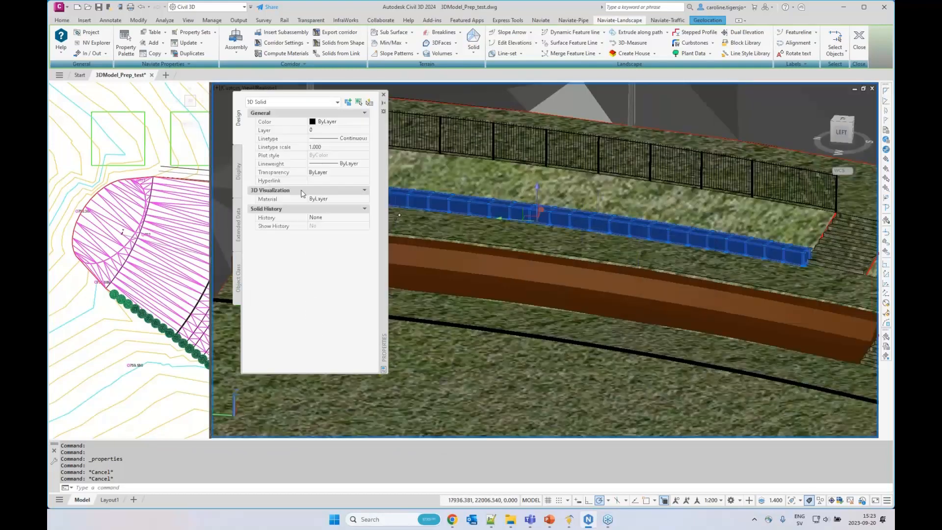
left_click(342, 199)
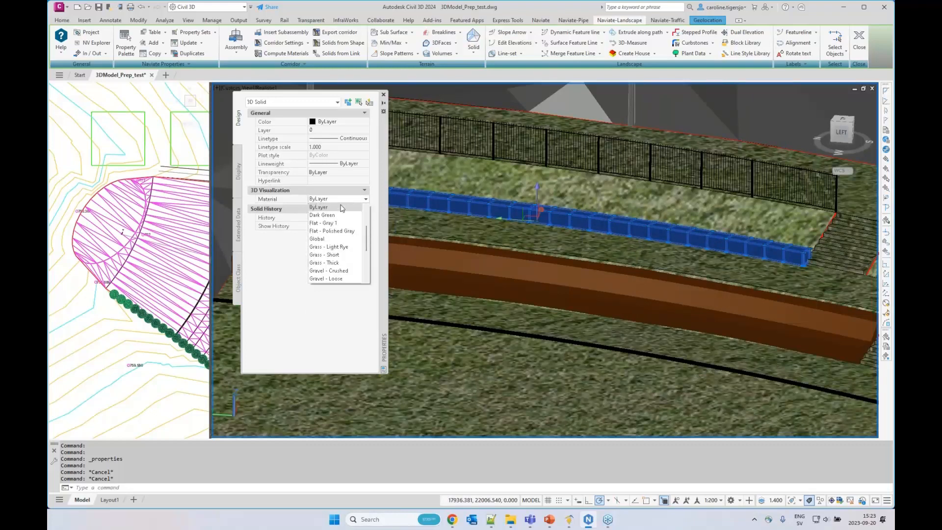
left_click(332, 279)
key("Escape")
key("Escape")
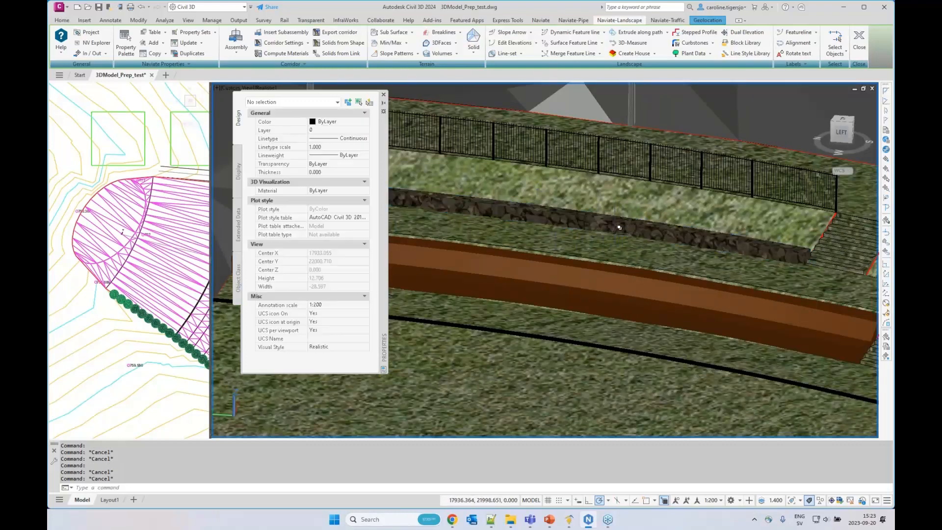
mouse_move(615, 229)
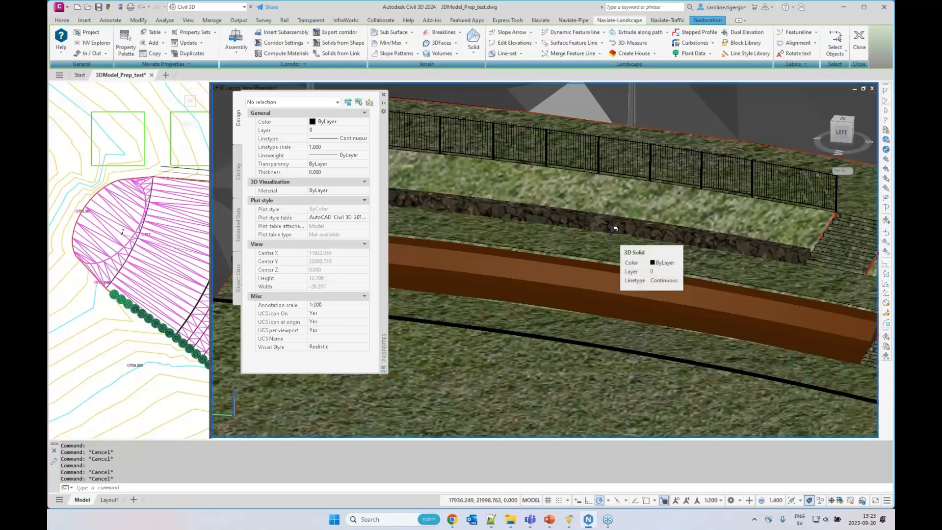
scroll(616, 229, "down", 6)
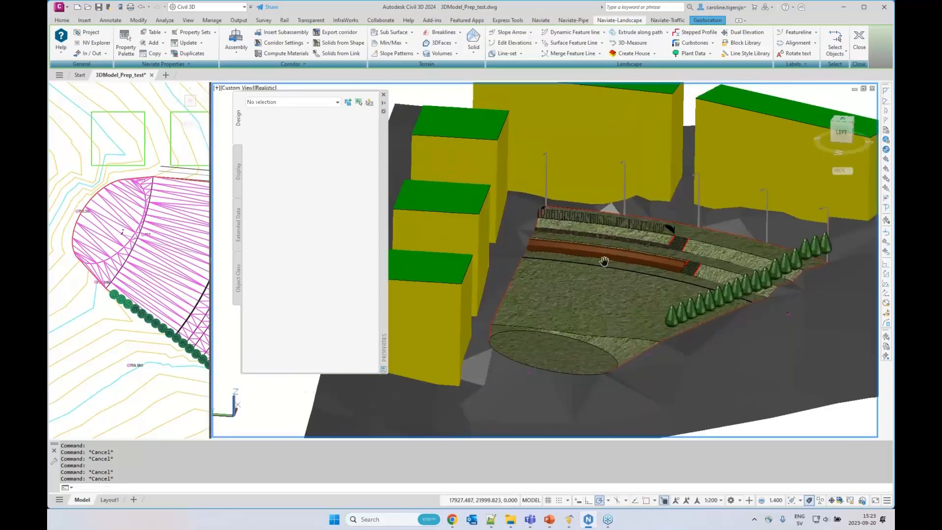
mouse_move(602, 275)
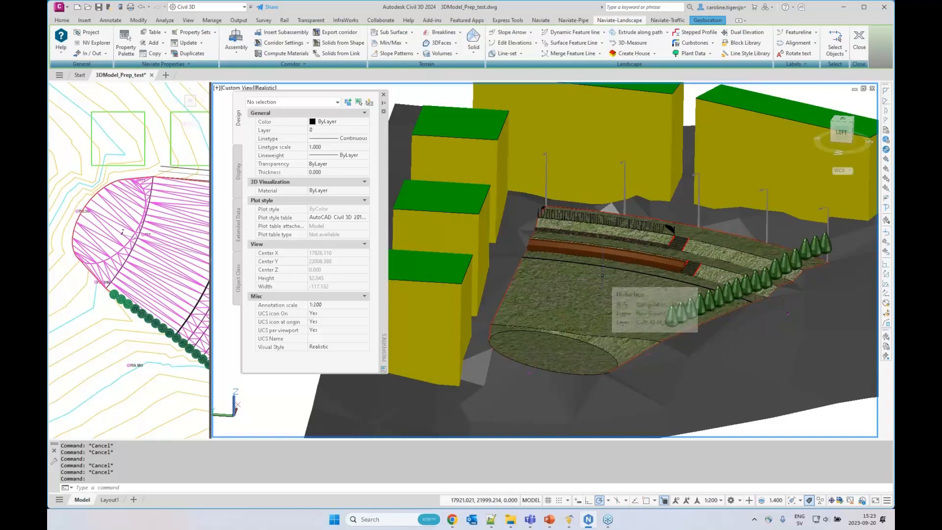
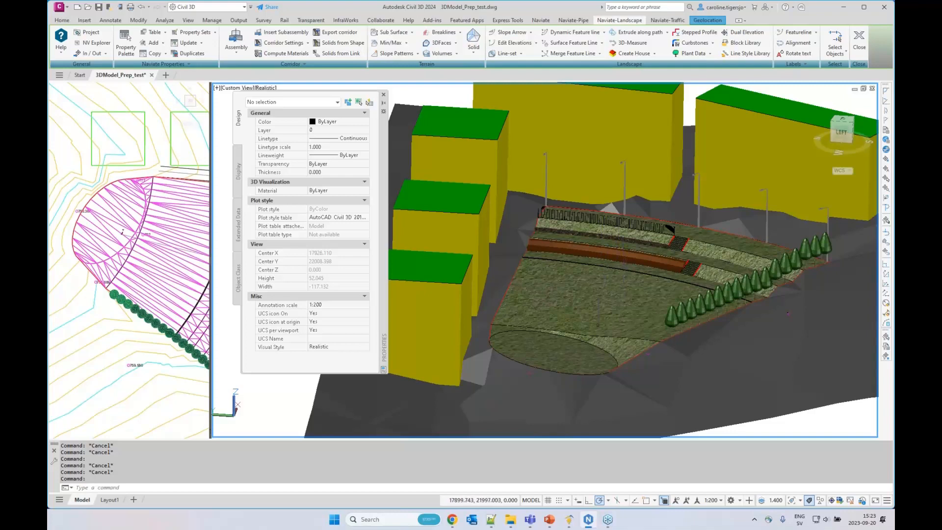
Close the properties palette and widen the plan viewport so the whole terrace fits beside the 3D view
scroll(659, 254, "up", 3)
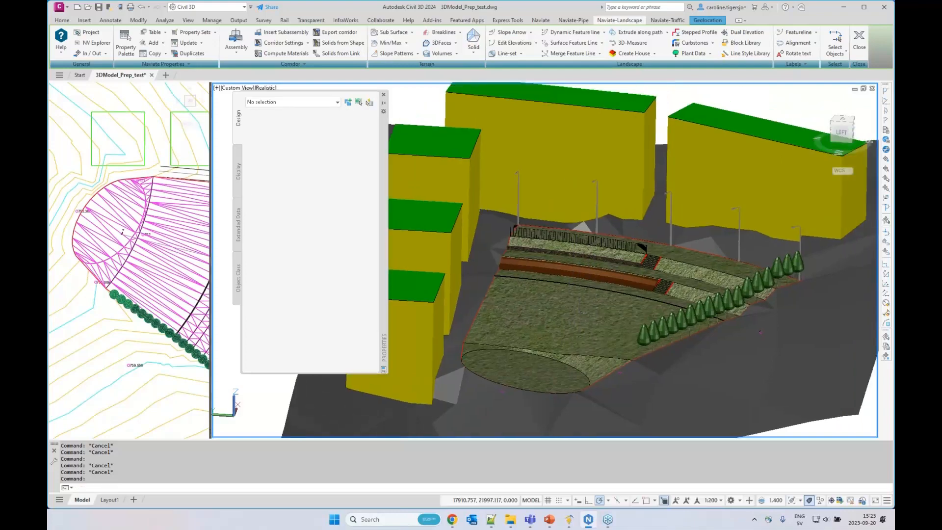
left_click(383, 94)
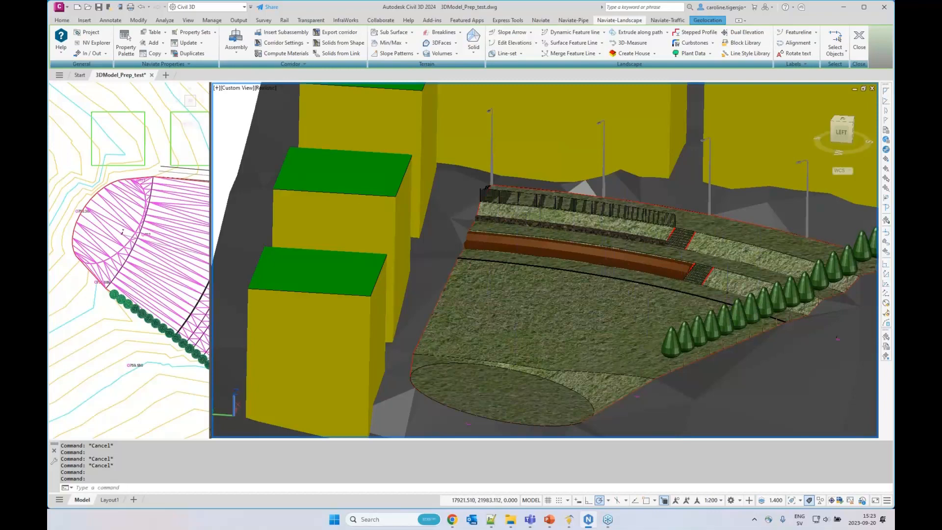
left_click_drag(210, 253, 294, 253)
left_click(247, 228)
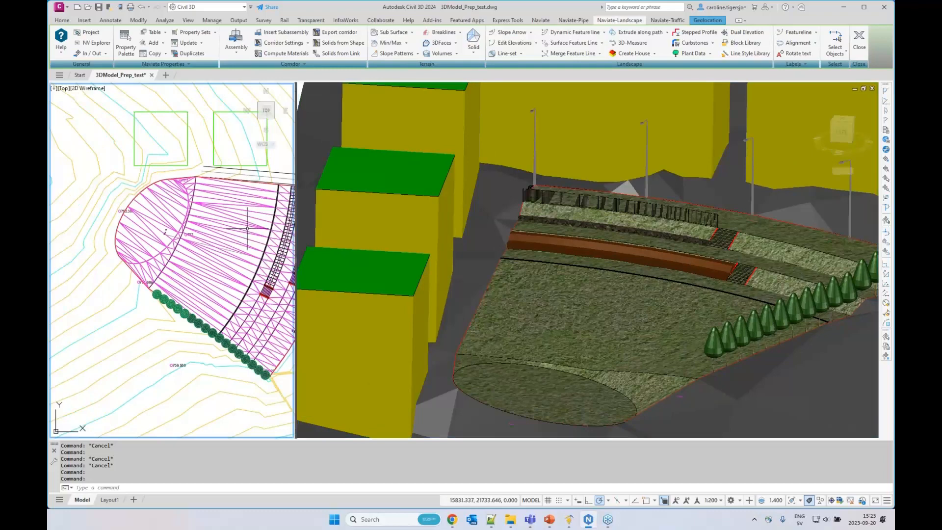
middle_click_drag(247, 228, 189, 231)
Show the Toolspace and rebuild the Pavements surface
left_click(62, 20)
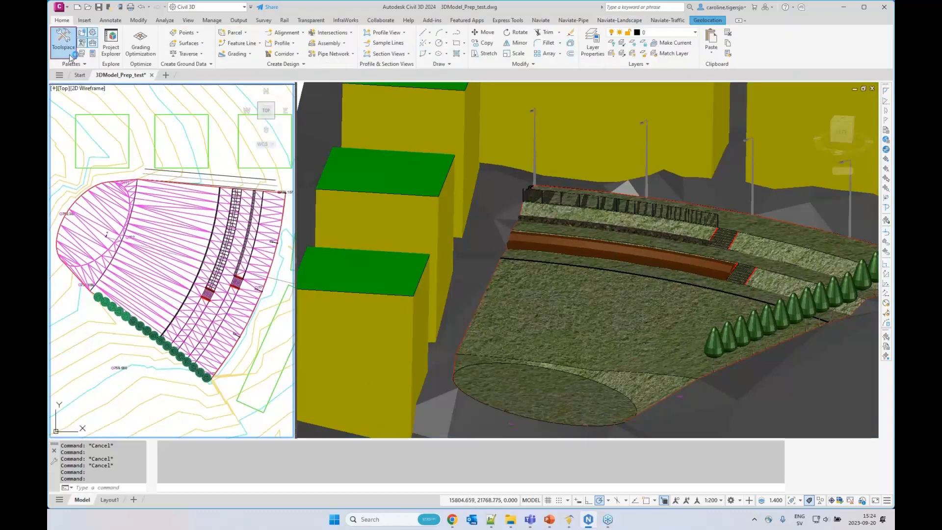
left_click(70, 55)
right_click(105, 200)
left_click(118, 228)
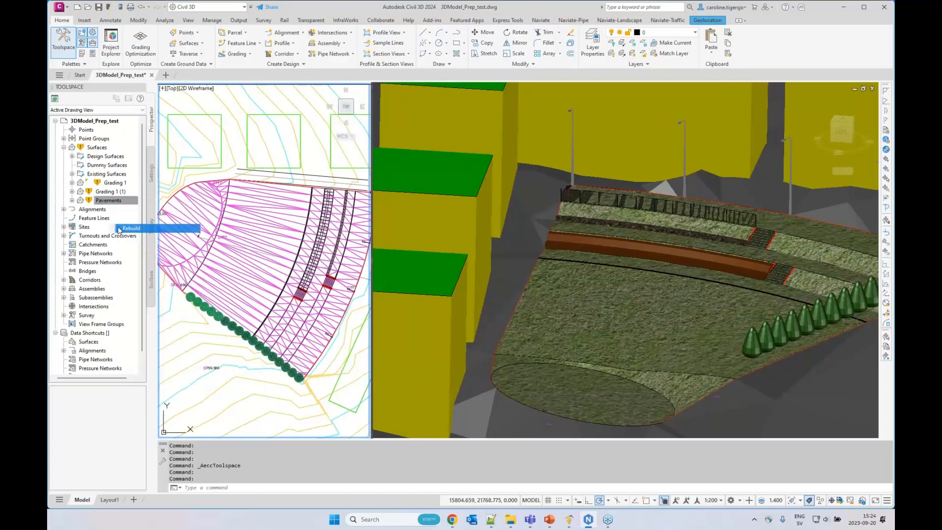
Change the Pavements surface's style to Triangulation - Green so it displays in both viewports
right_click(105, 201)
left_click(139, 304)
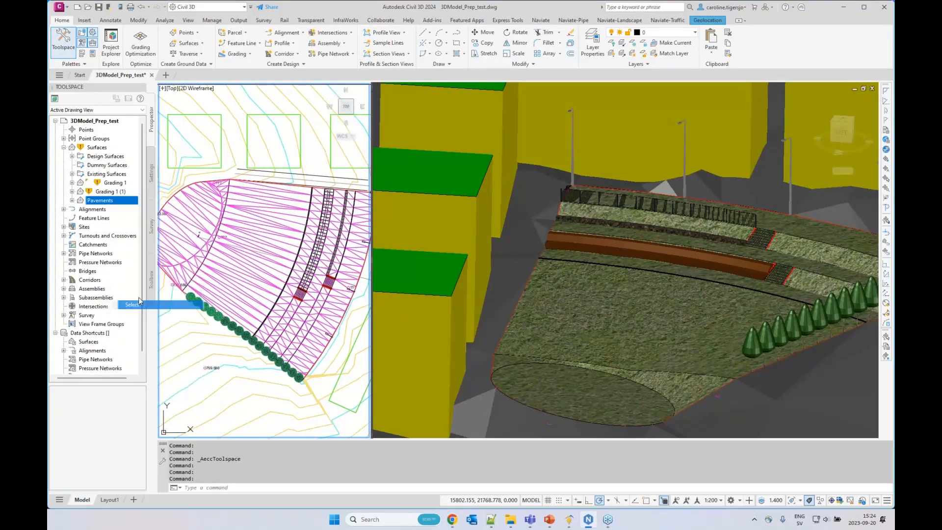
key("ctrl+1")
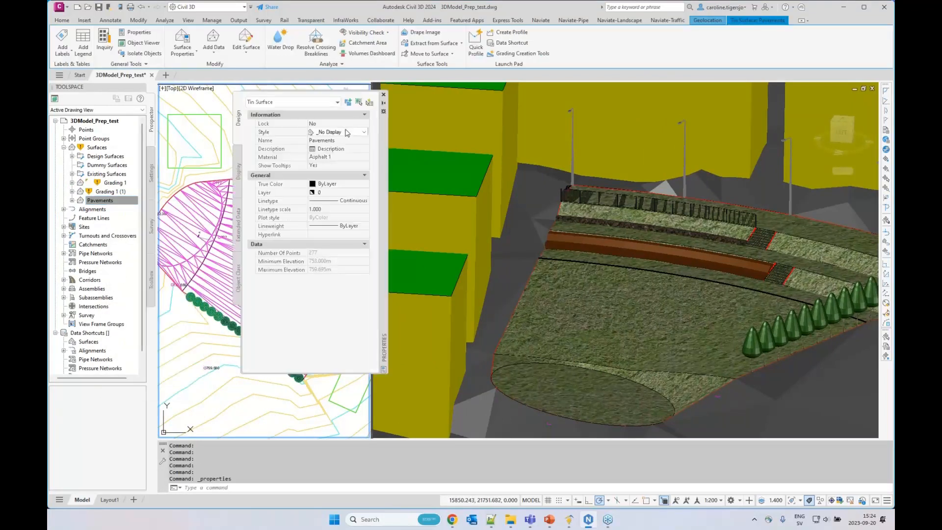
left_click(346, 132)
left_click(359, 324)
left_click(383, 94)
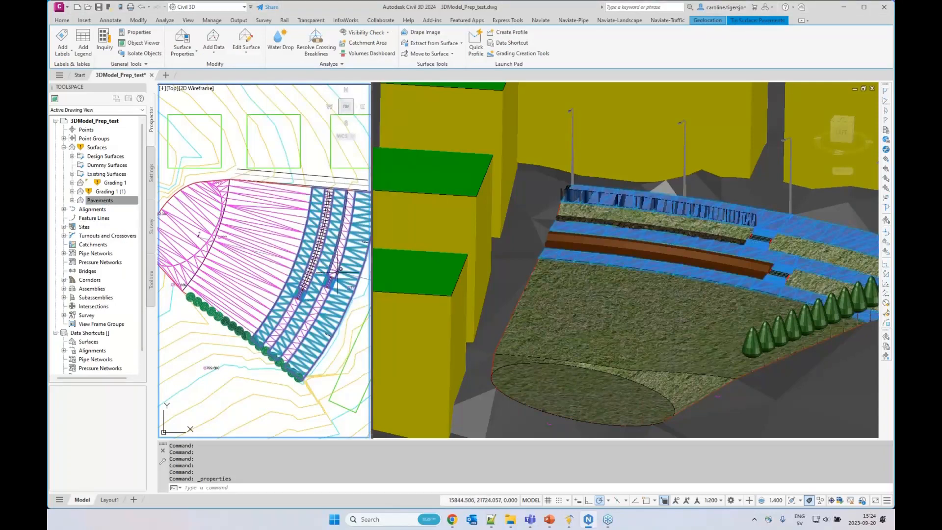
key("Escape")
key("Escape")
Inspect the edits and boundaries in the Pavements surface definition and how its triangles cover the stair beside the narrow stone solid
middle_click_drag(329, 273, 304, 270)
scroll(304, 270, "up", 1)
scroll(171, 252, "up", 1)
left_click(72, 200)
left_click(81, 227)
left_click(109, 280)
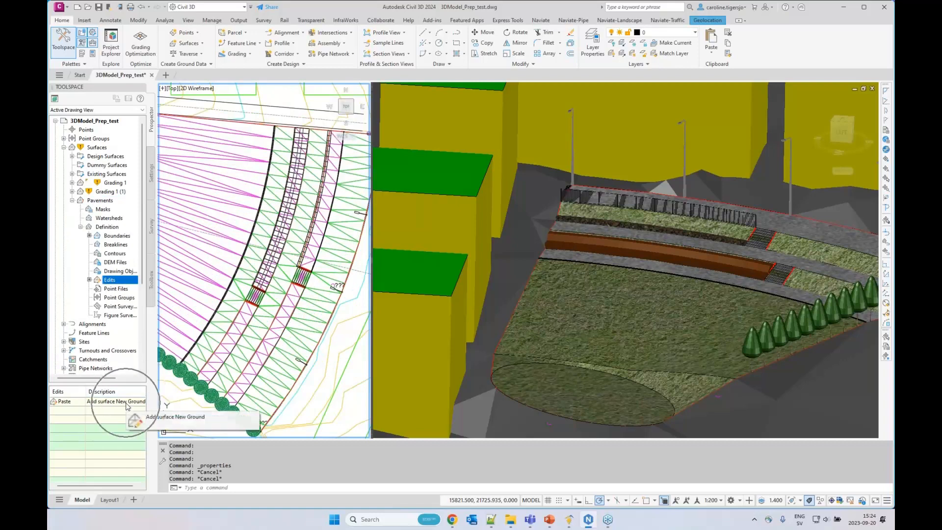
left_click(116, 235)
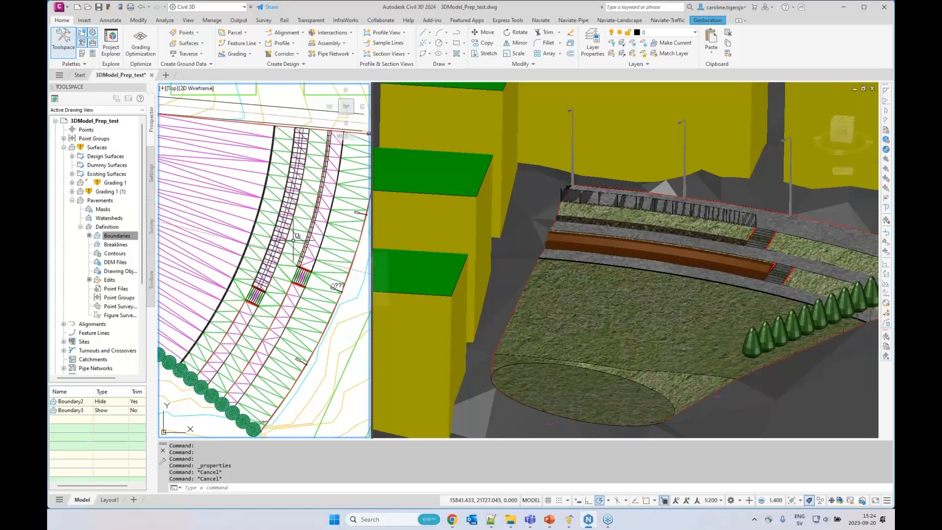
scroll(310, 271, "up", 5)
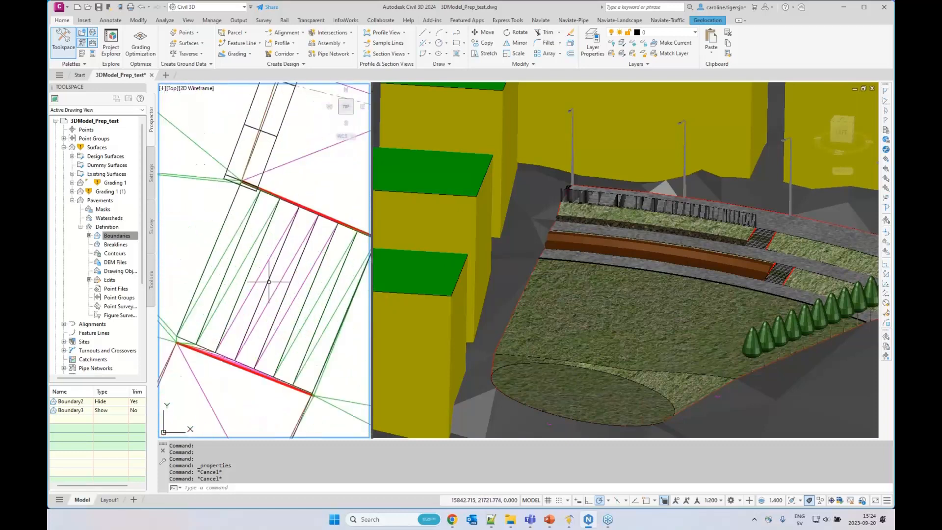
scroll(179, 285, "down", 2)
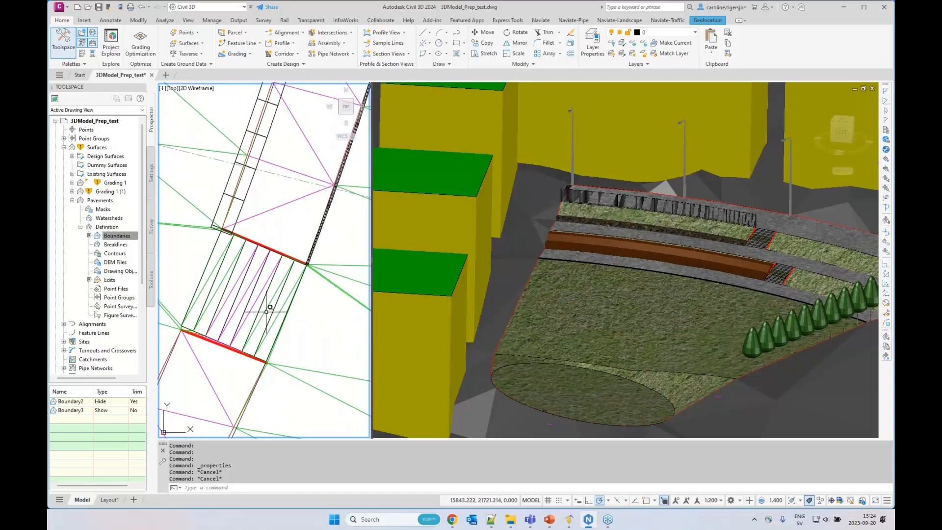
key("ctrl")
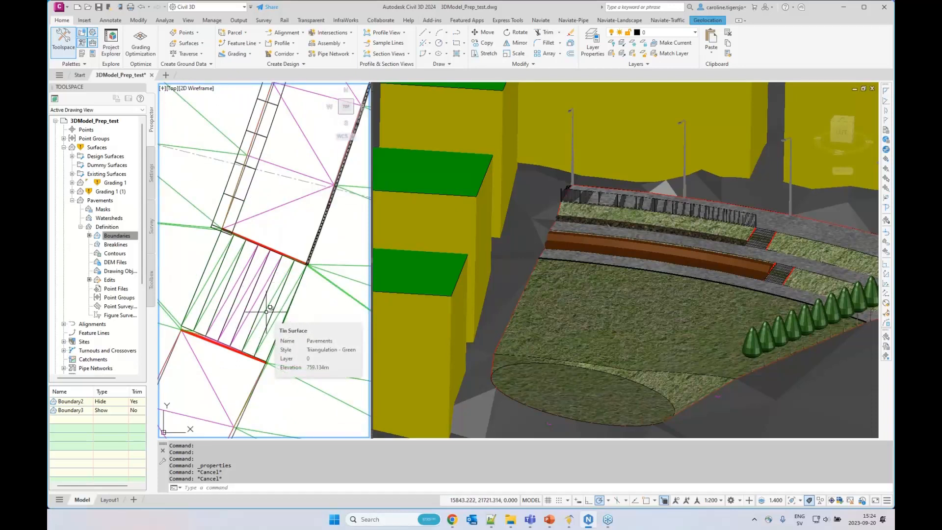
left_click(117, 236)
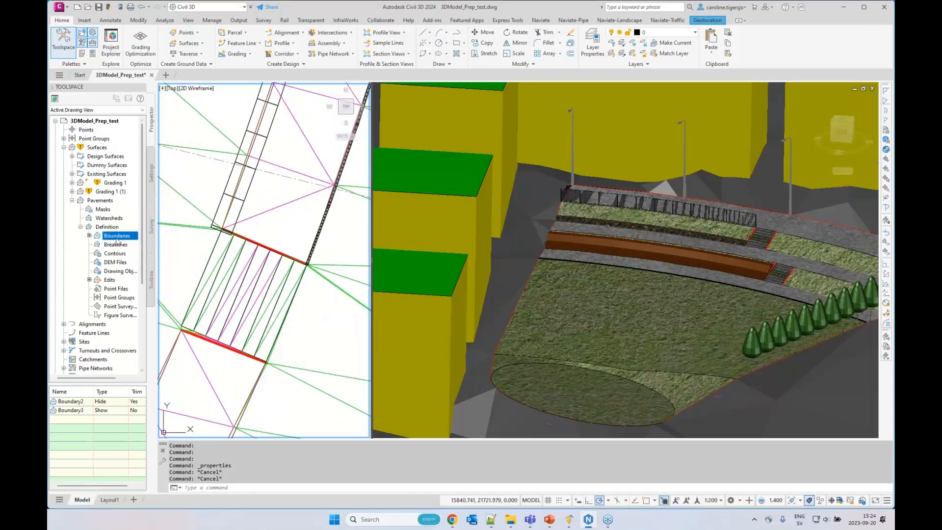
Thaw the __Boundaries layer and stretch the two boundary lines crossing the upper stair outward to its side edges
left_click(671, 34)
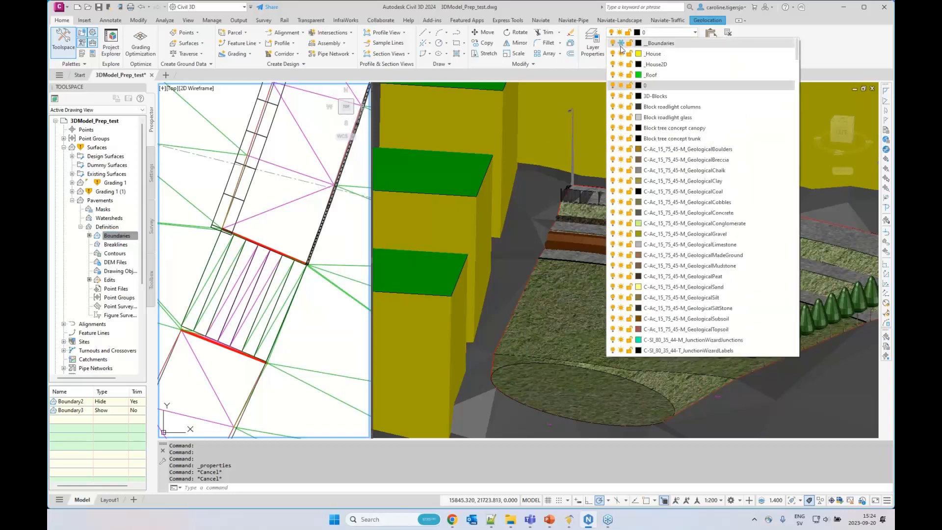
left_click(620, 44)
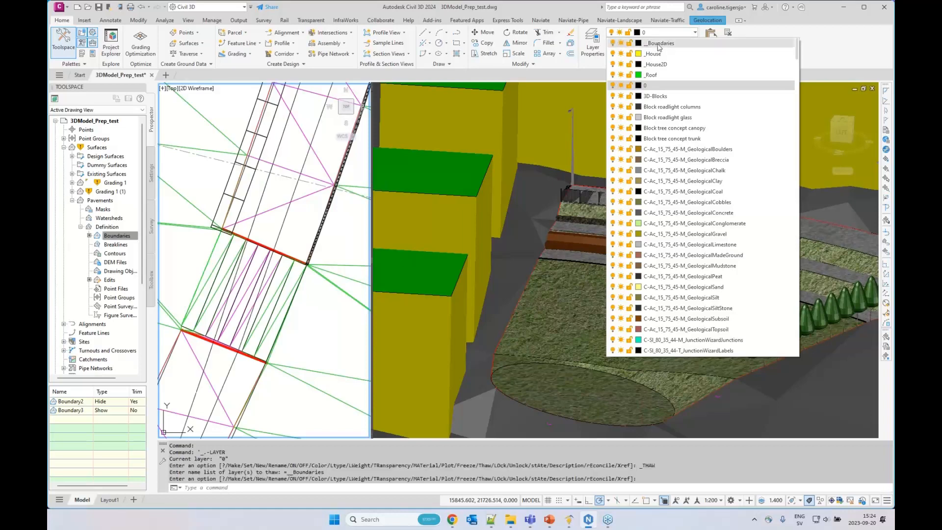
left_click(281, 227)
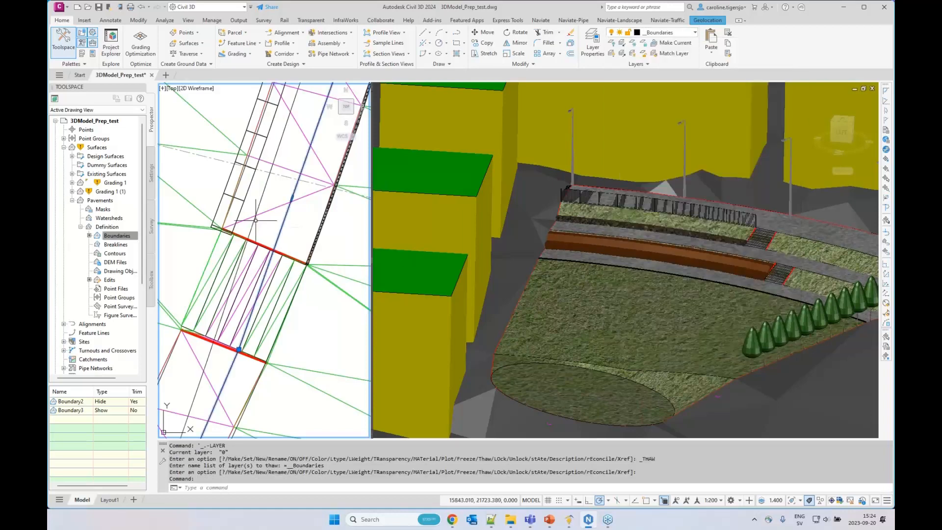
left_click(254, 220)
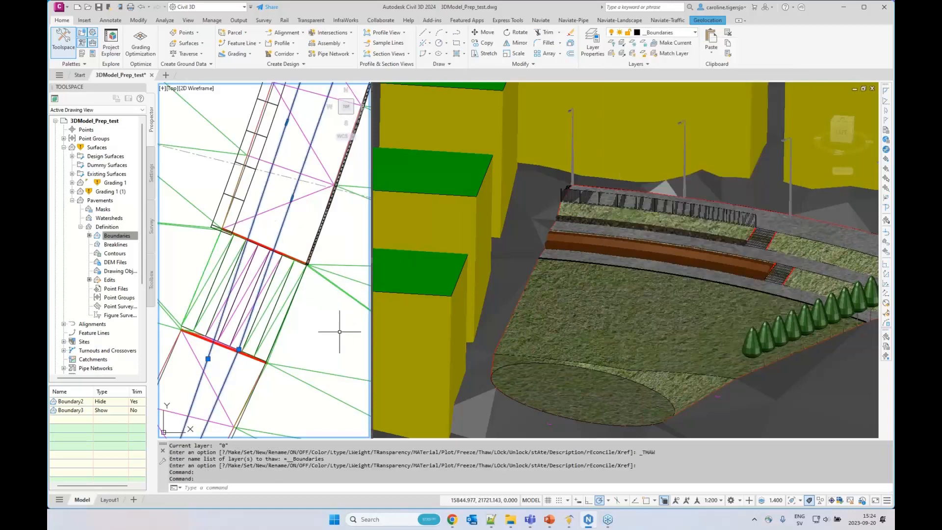
left_click(239, 349)
left_click(273, 328)
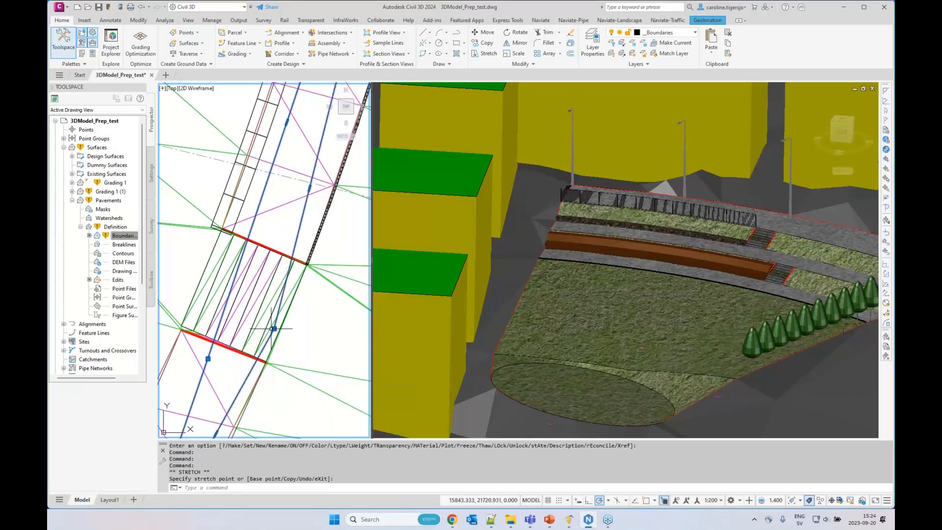
left_click(208, 358)
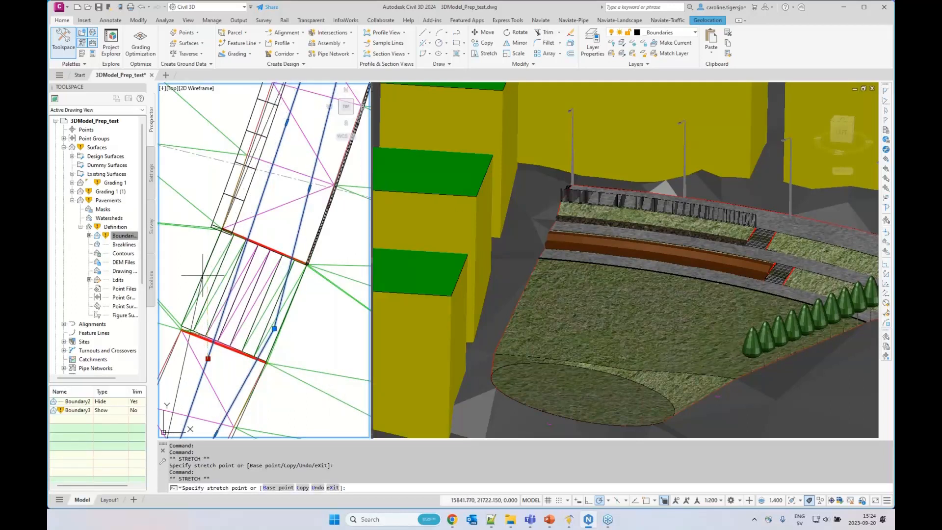
scroll(207, 270, "up", 2)
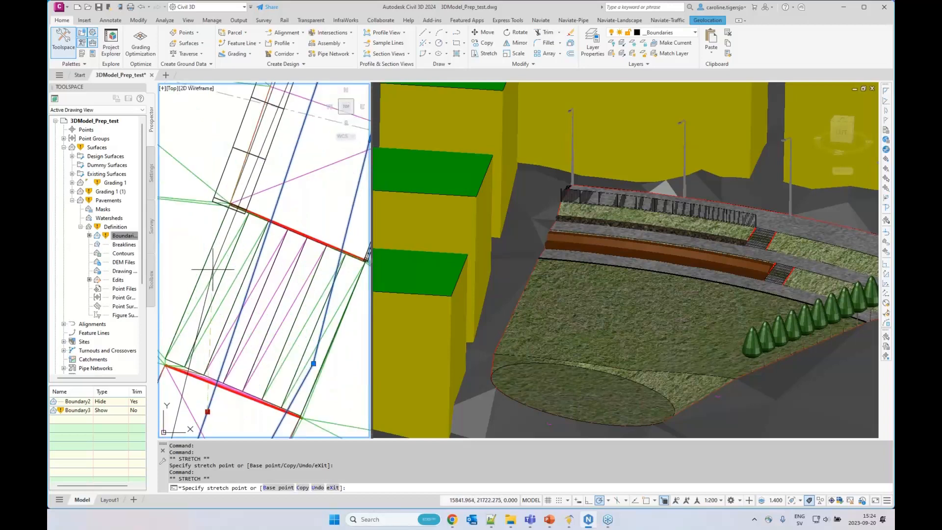
left_click(212, 263)
scroll(231, 269, "down", 2)
key("Escape")
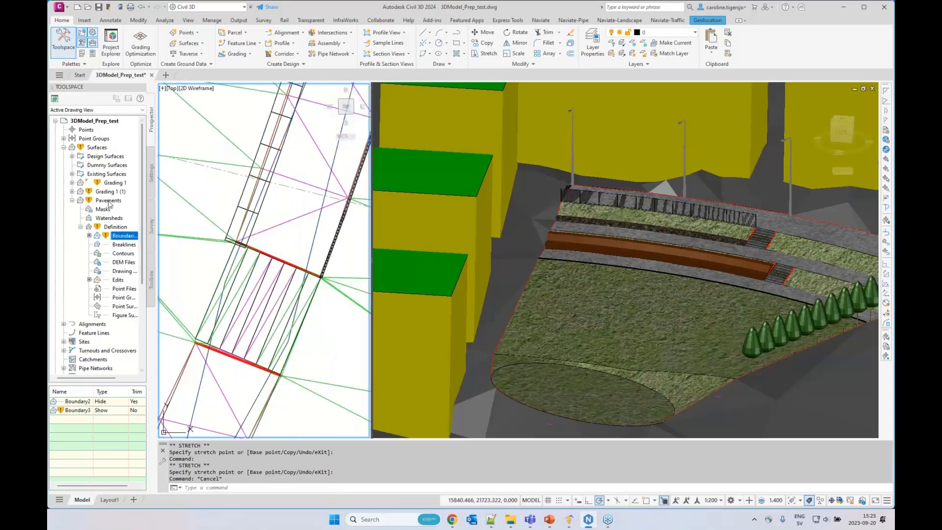
Rebuild the Pavements surface with the adjusted boundary and check the upper stair in the 3D view
right_click(108, 200)
left_click(135, 226)
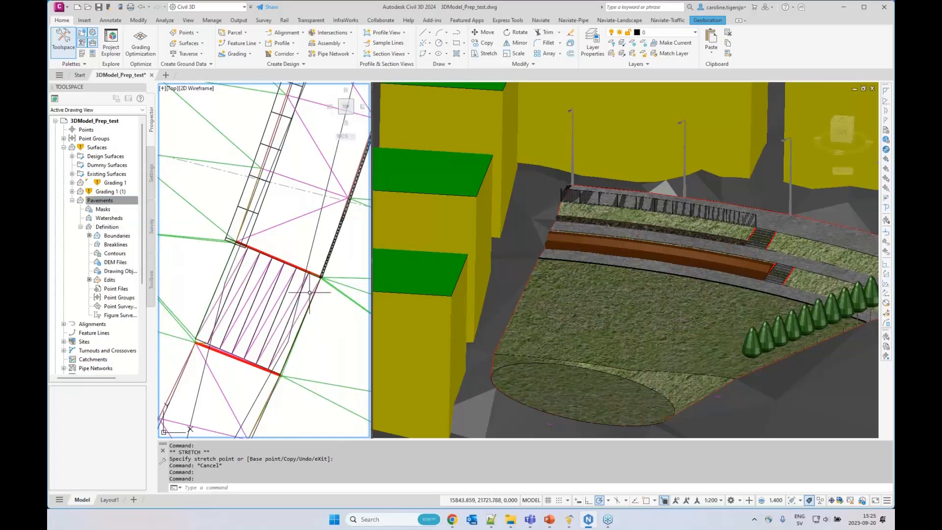
left_click(702, 276)
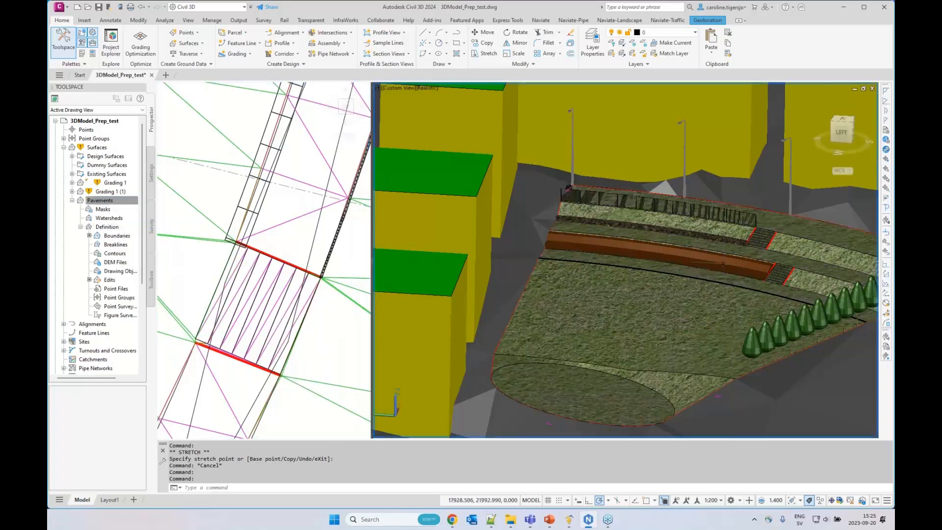
scroll(702, 276, "up", 5)
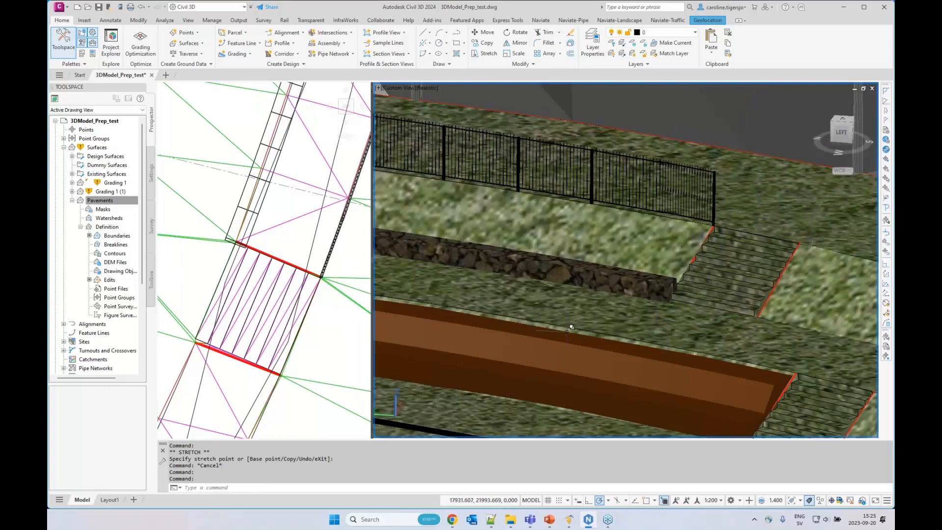
Stretch the two boundary lines crossing the lower stair, beside the wide seating solid, outward to the stair's side edges
left_click(269, 246)
scroll(270, 245, "down", 5)
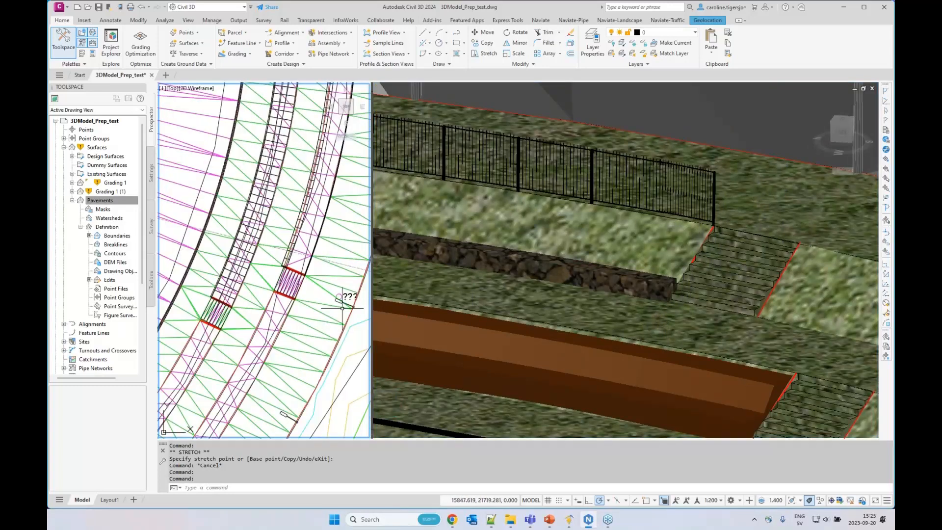
scroll(212, 321, "up", 5)
left_click(214, 321)
left_click(241, 258)
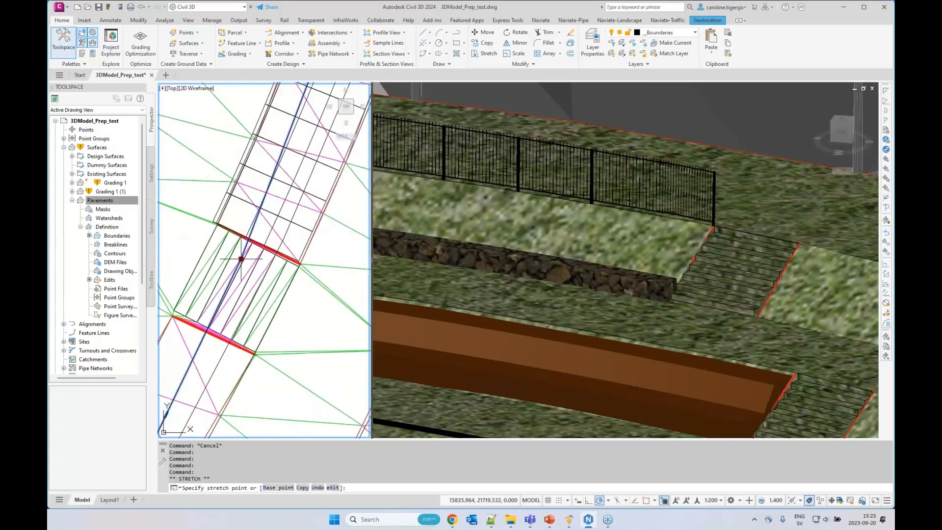
left_click(206, 259)
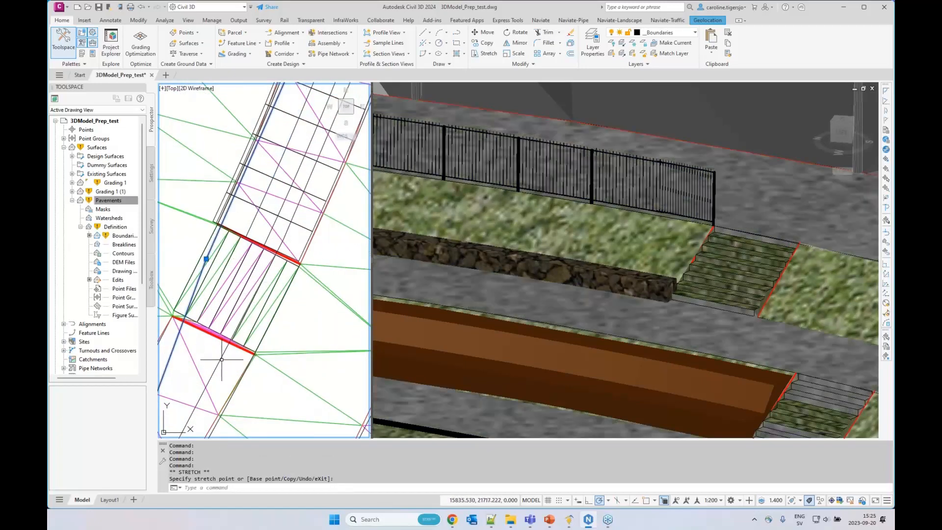
left_click(283, 241)
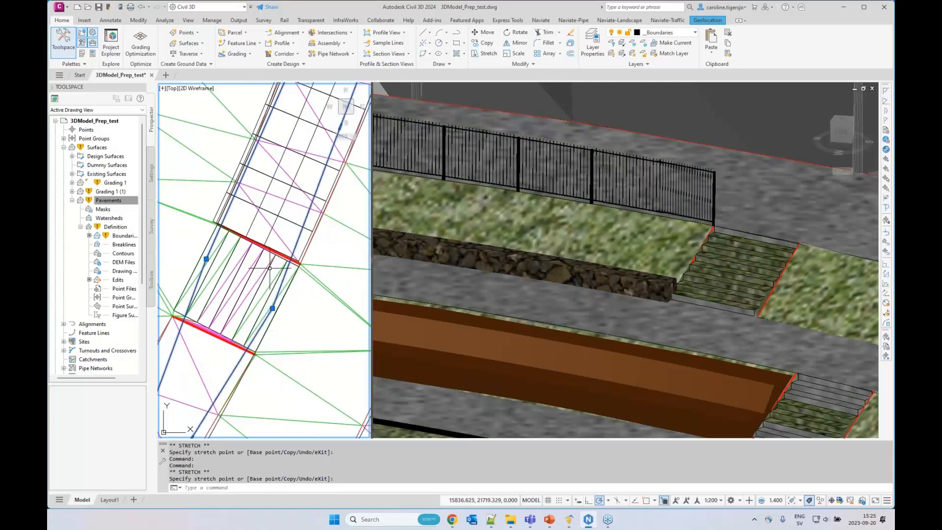
key("Escape")
Rebuild the Pavements surface to apply the lower stair's boundary change and check both stairs in 3D
right_click(110, 202)
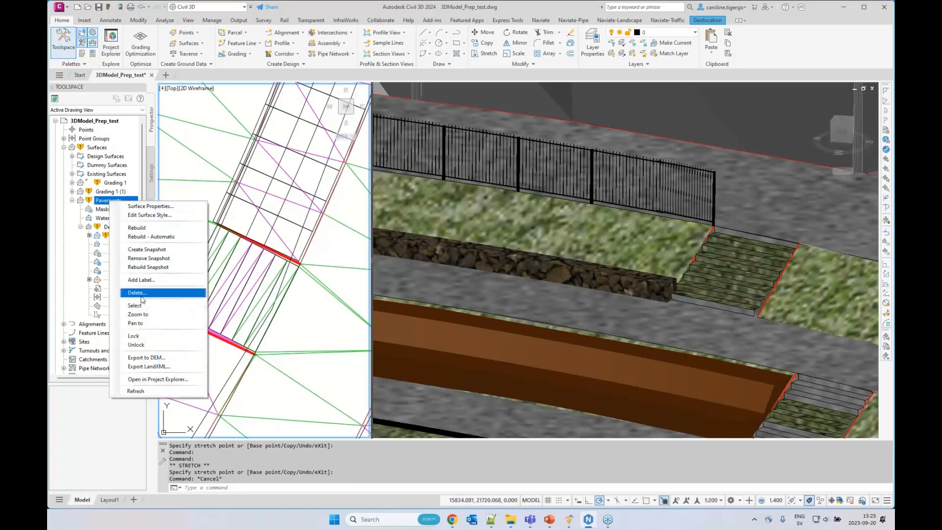
left_click(137, 227)
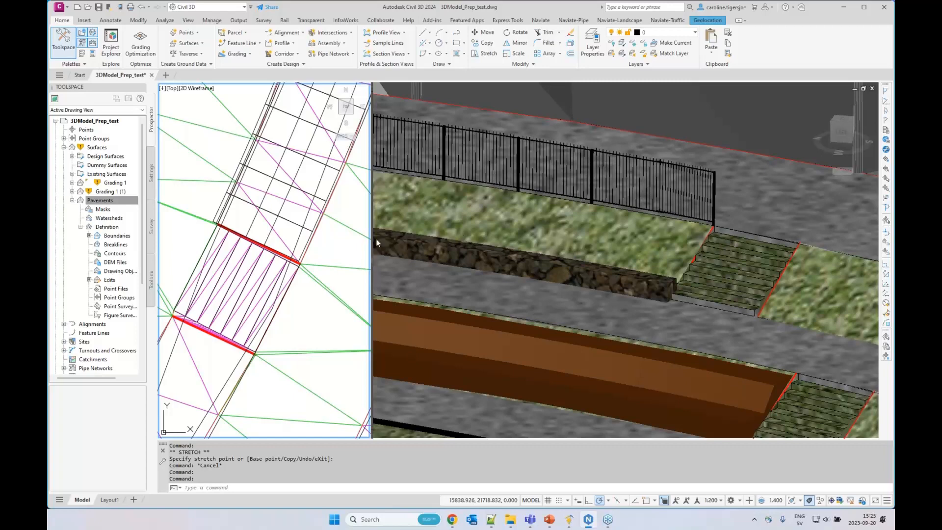
scroll(337, 248, "down", 3)
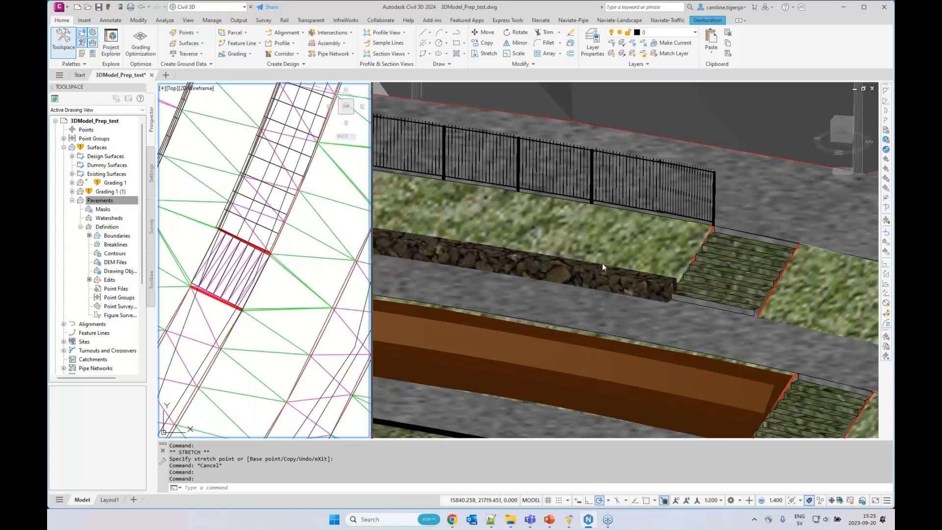
scroll(602, 263, "down", 2)
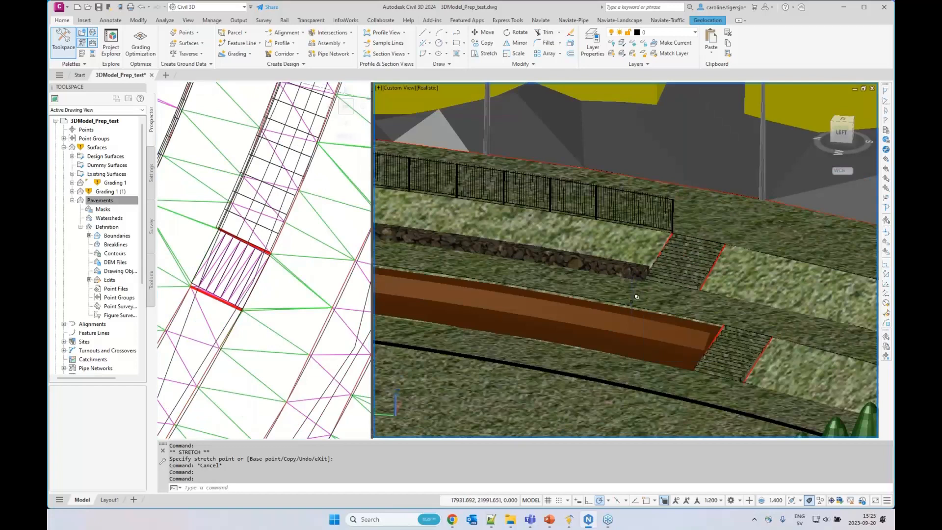
Raise the whole Pavements surface by 0.01 with Raise/Lower Surface
left_click(284, 293)
left_click(300, 257)
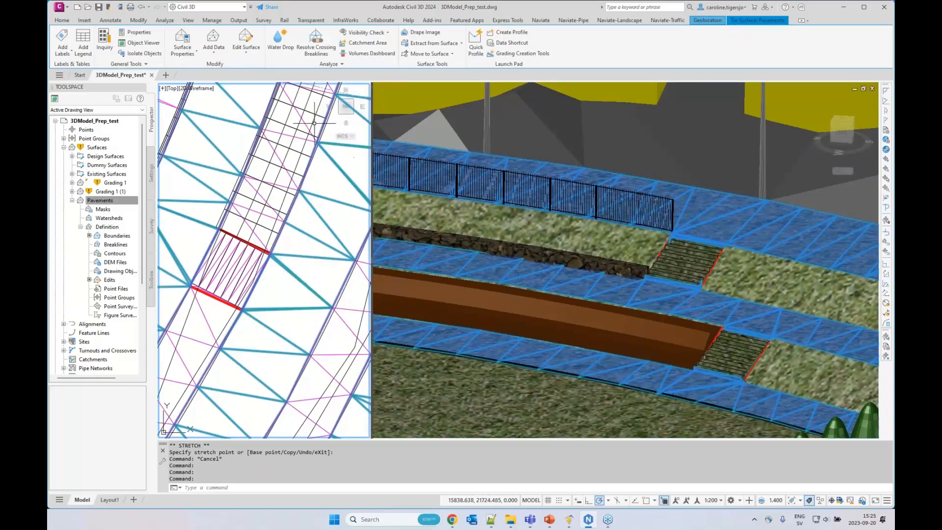
left_click(246, 42)
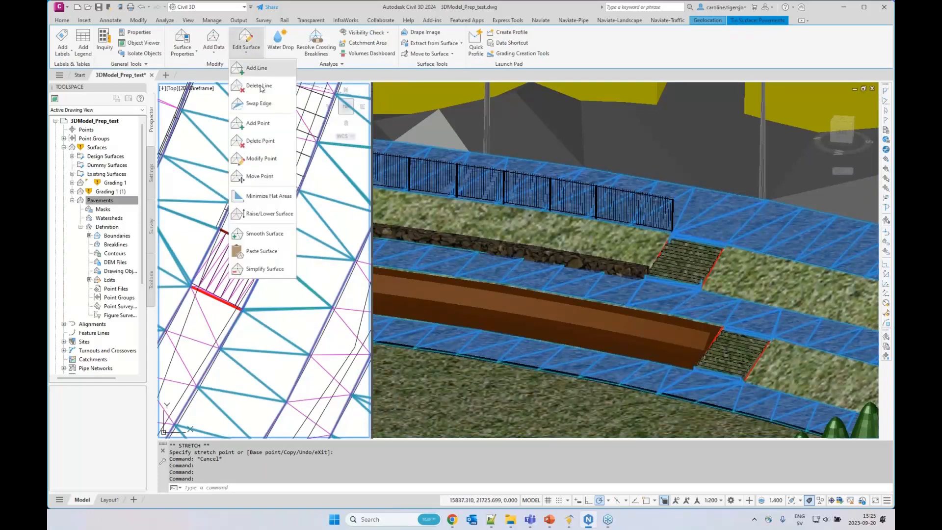
left_click(270, 214)
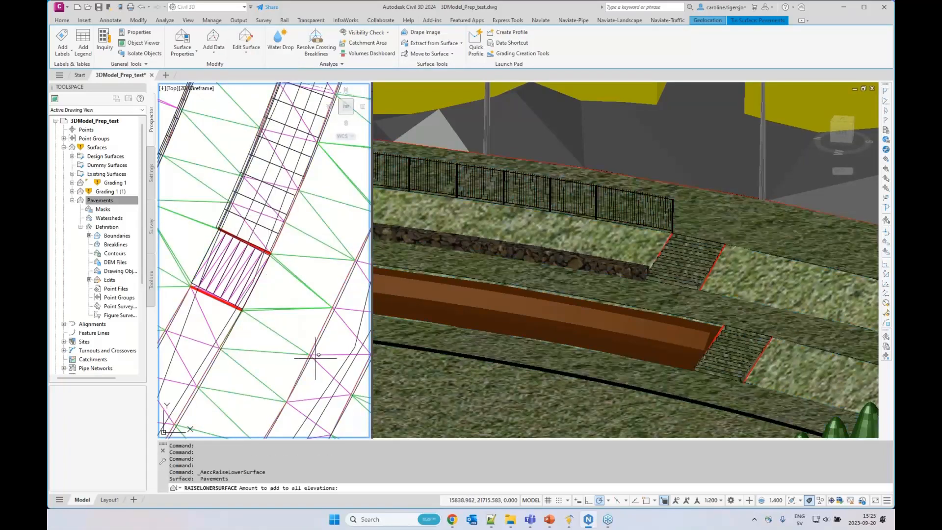
type("0.01")
key("Return")
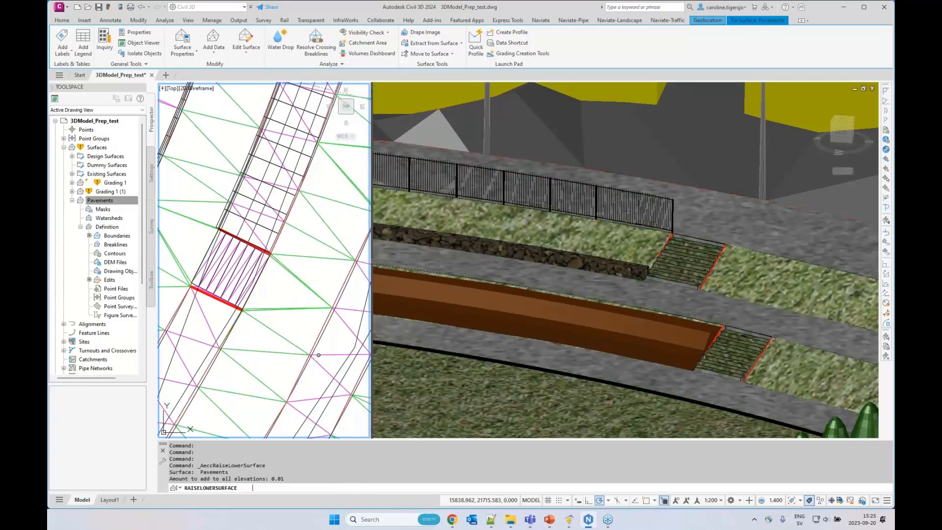
key("Escape")
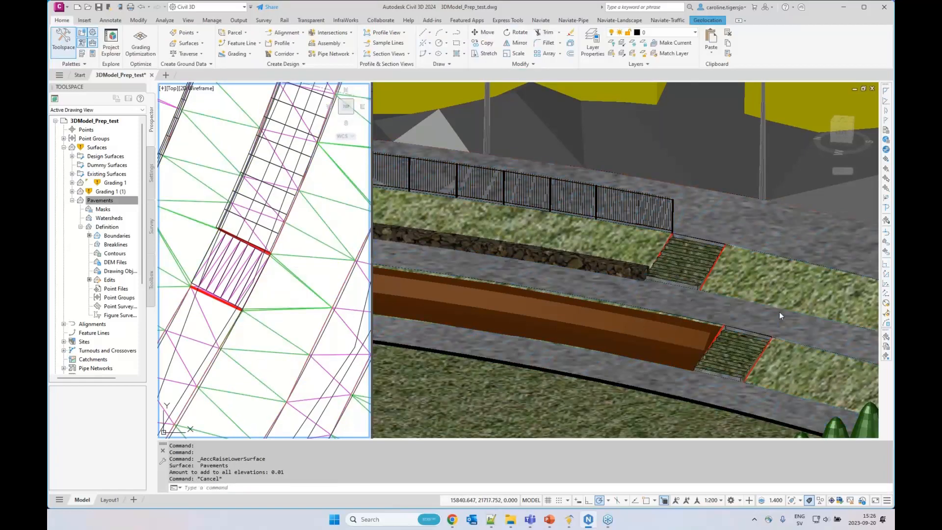
Check the raised pavements around the stairs and tree row in the 3D view, and save the drawing
left_click(577, 272)
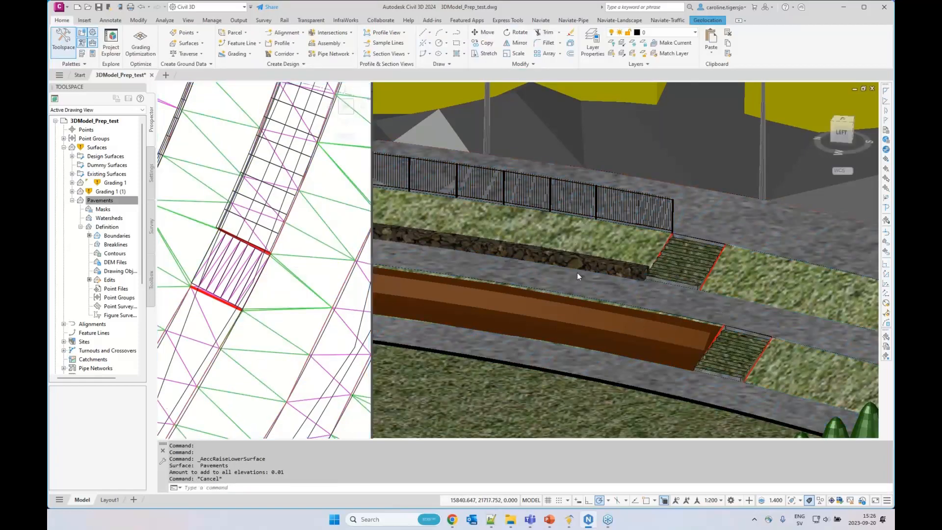
scroll(577, 273, "down", 3)
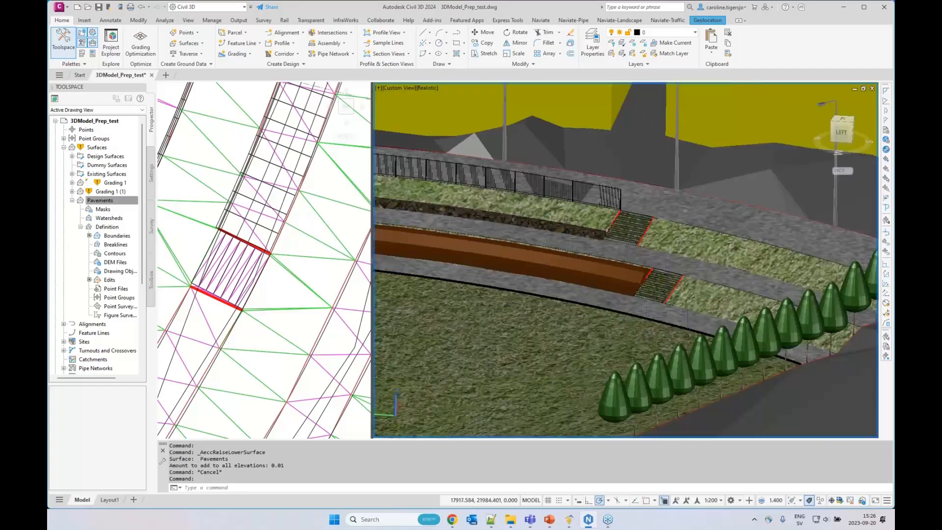
middle_click_drag(698, 326, 617, 313)
scroll(725, 340, "up", 10)
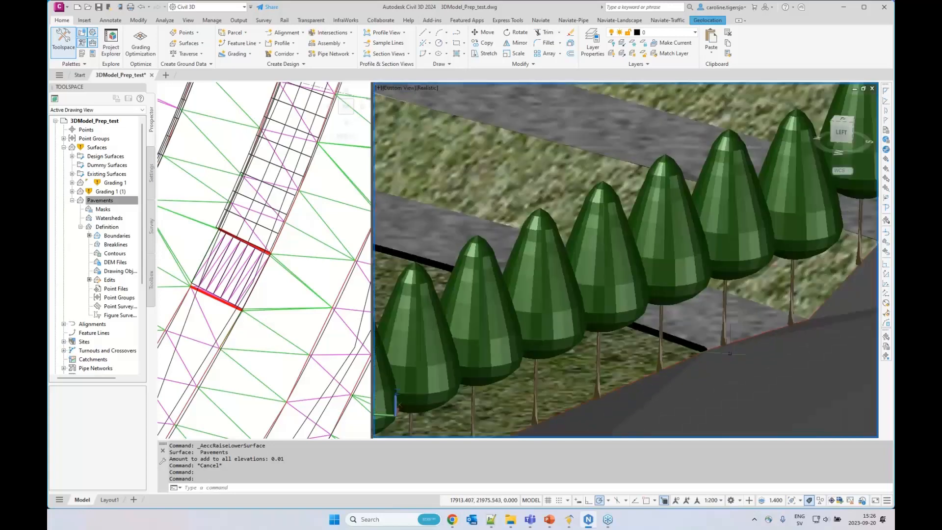
scroll(650, 351, "up", 3)
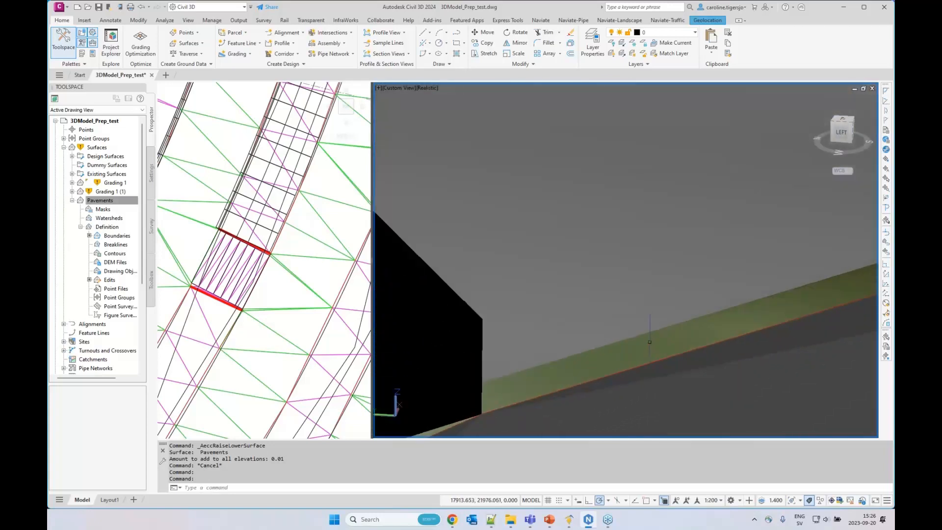
scroll(650, 341, "down", 2)
scroll(649, 341, "down", 10)
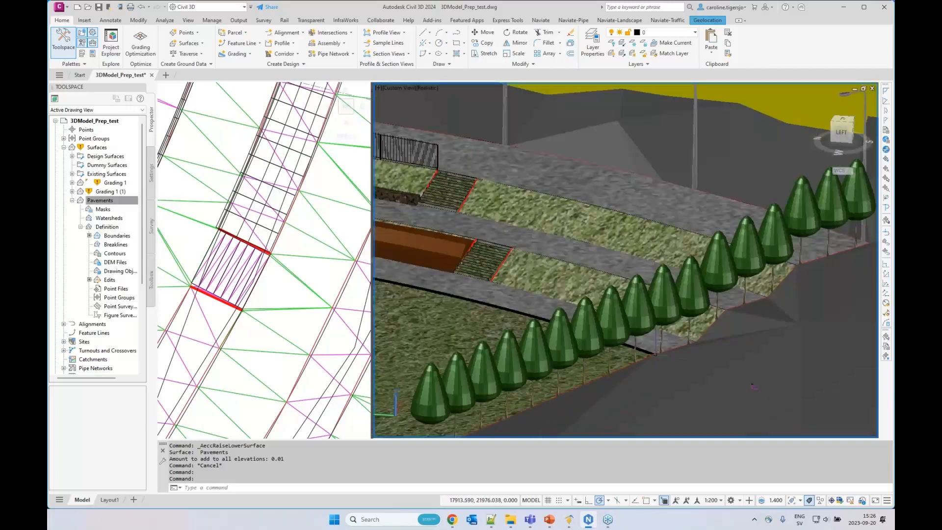
scroll(582, 335, "up", 6)
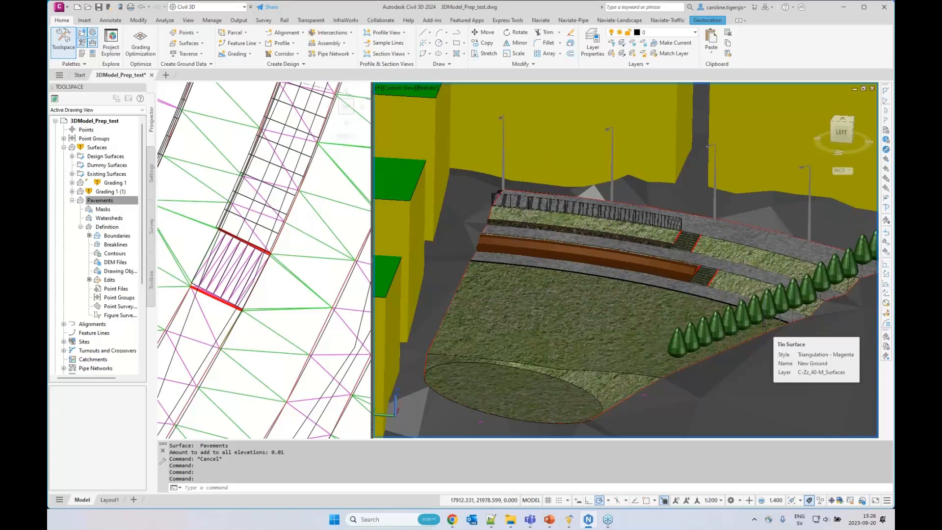
key("ctrl+s")
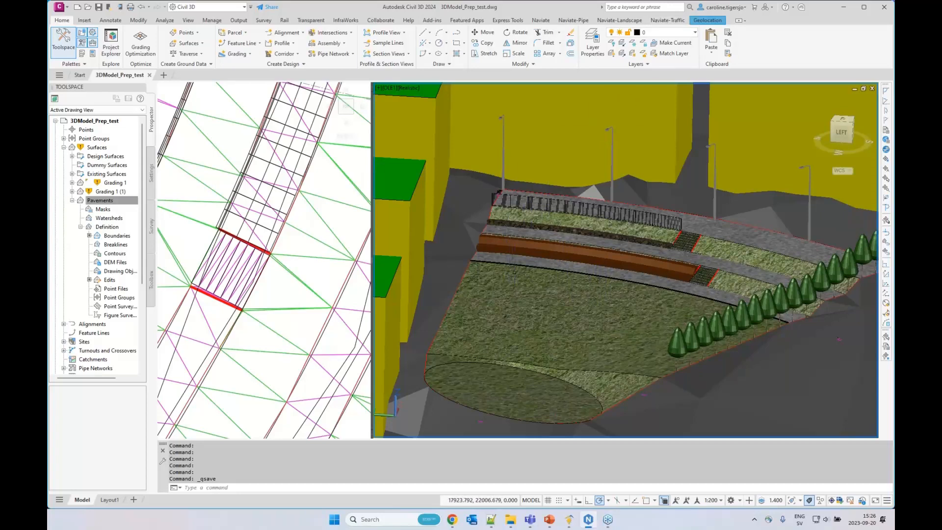
Set up a new sign holder with sign D5 from the D Påbudsmärken group, projected to the New Ground surface
scroll(583, 284, "up", 3)
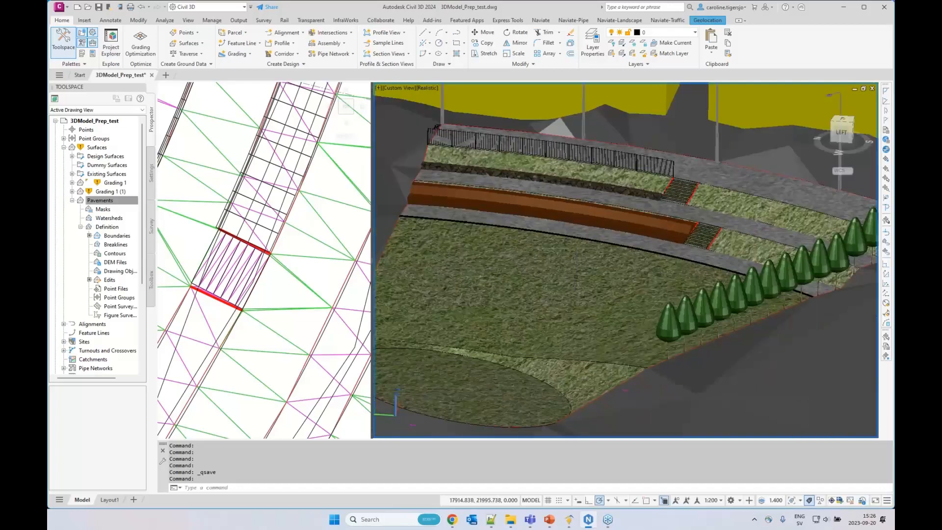
middle_click_drag(690, 282, 552, 279)
left_click(282, 325)
scroll(282, 326, "down", 2)
scroll(282, 325, "down", 2)
middle_click_drag(278, 370, 320, 266)
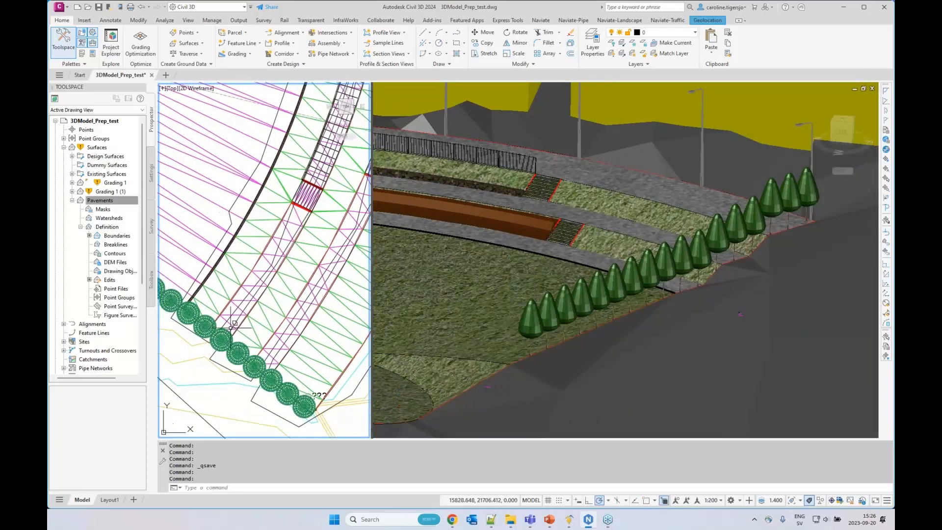
scroll(221, 319, "up", 2)
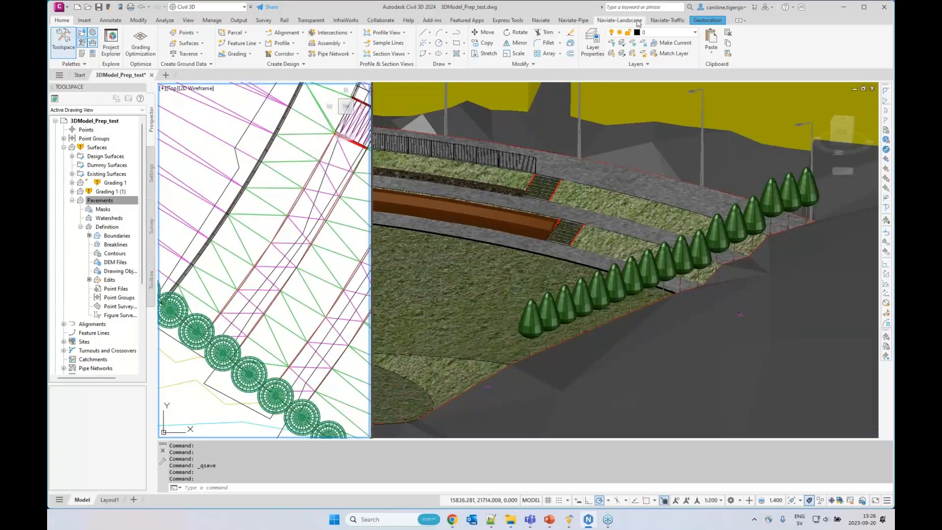
left_click(667, 20)
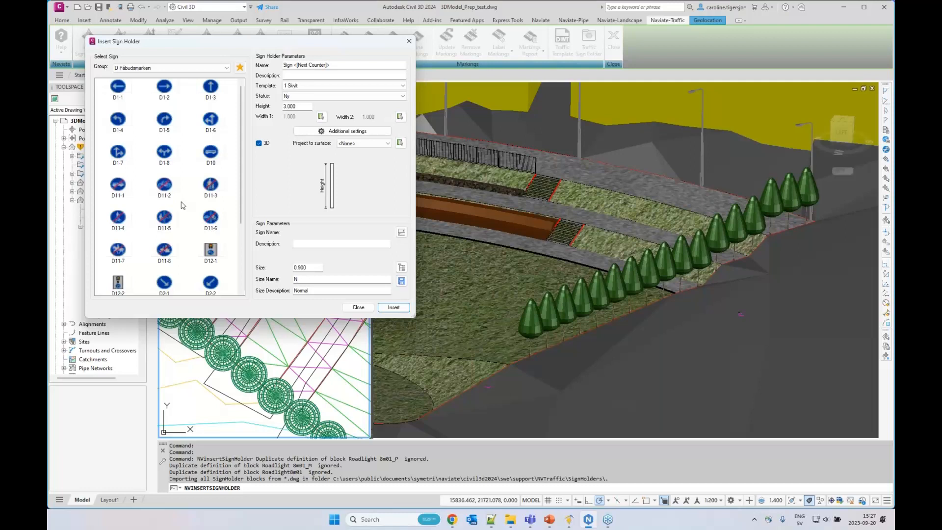
scroll(182, 205, "down", 3)
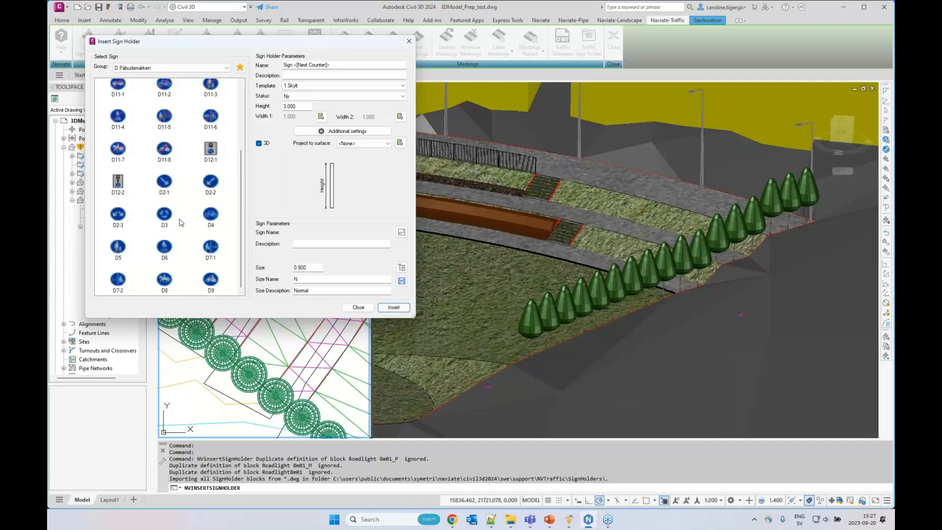
left_click(118, 250)
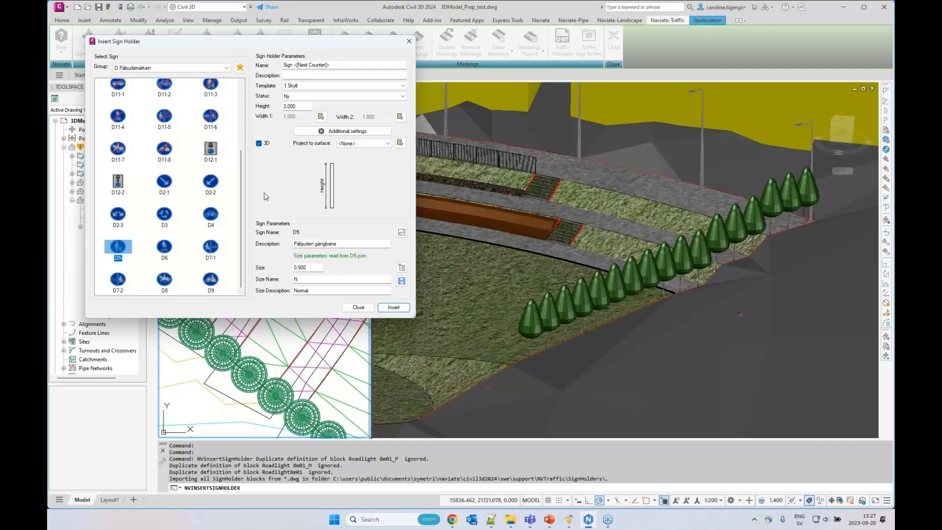
left_click(343, 142)
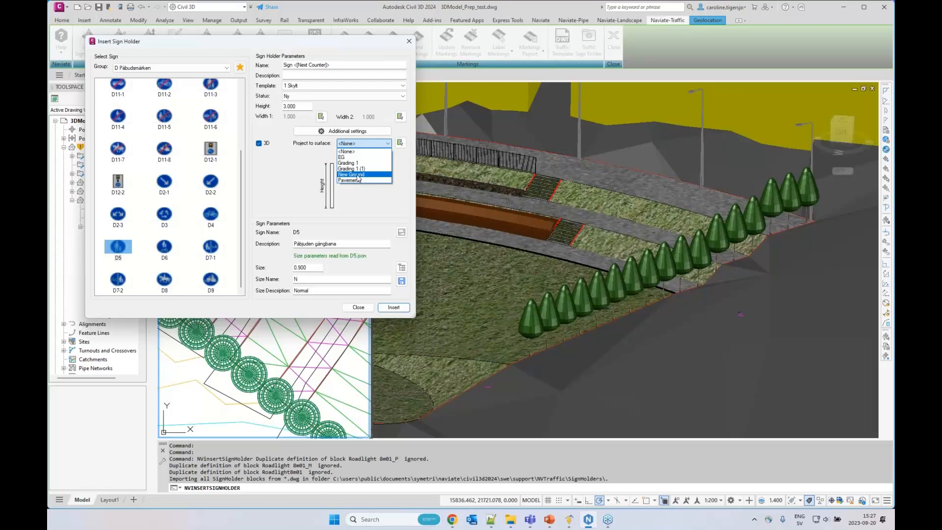
left_click(358, 175)
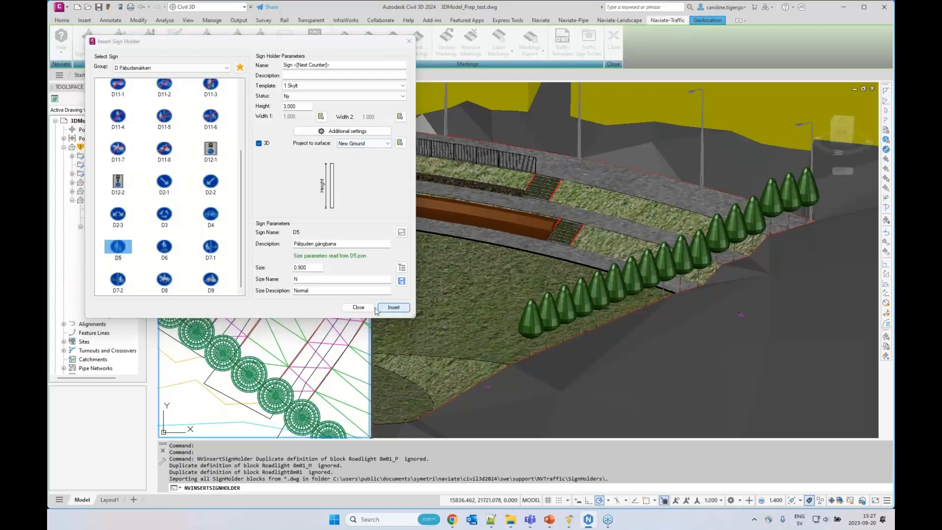
Insert the sign holder unaligned on the lower pavement beside the tree row, rotated about 326°, with its plan symbol below the site
left_click(379, 308)
key("Return")
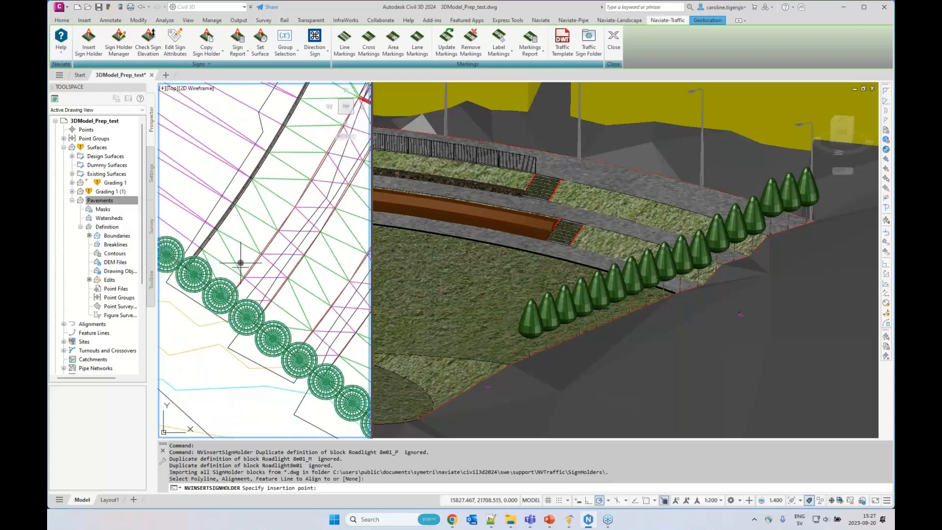
left_click(243, 235)
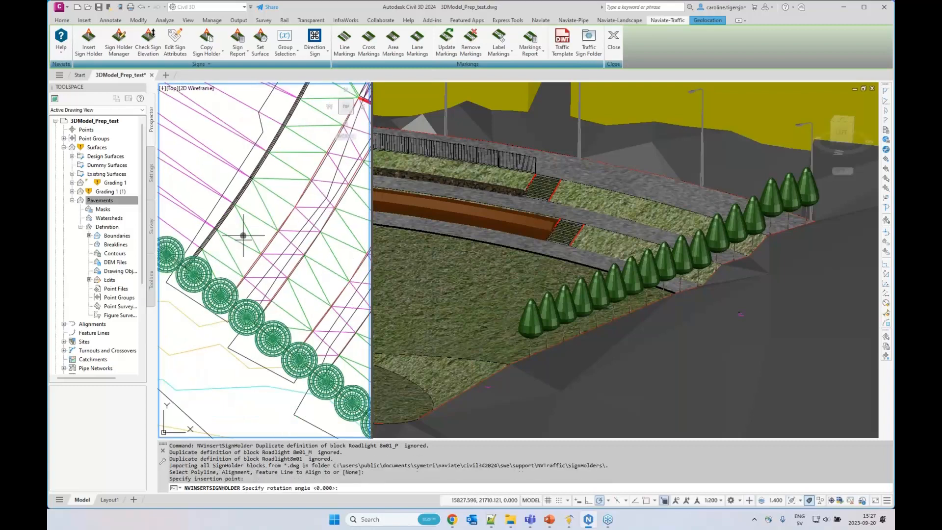
left_click(283, 267)
middle_click_drag(256, 344, 269, 252)
scroll(269, 251, "down", 3)
left_click(308, 302)
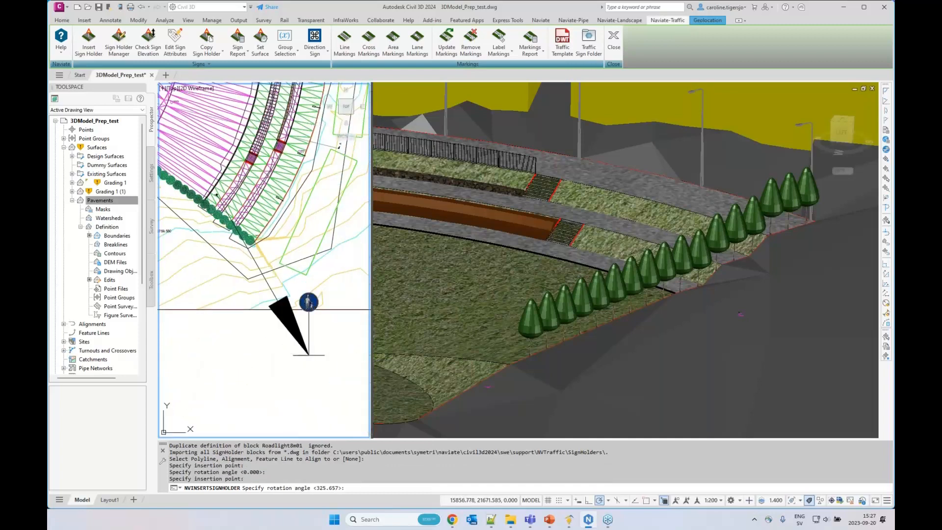
key("Return")
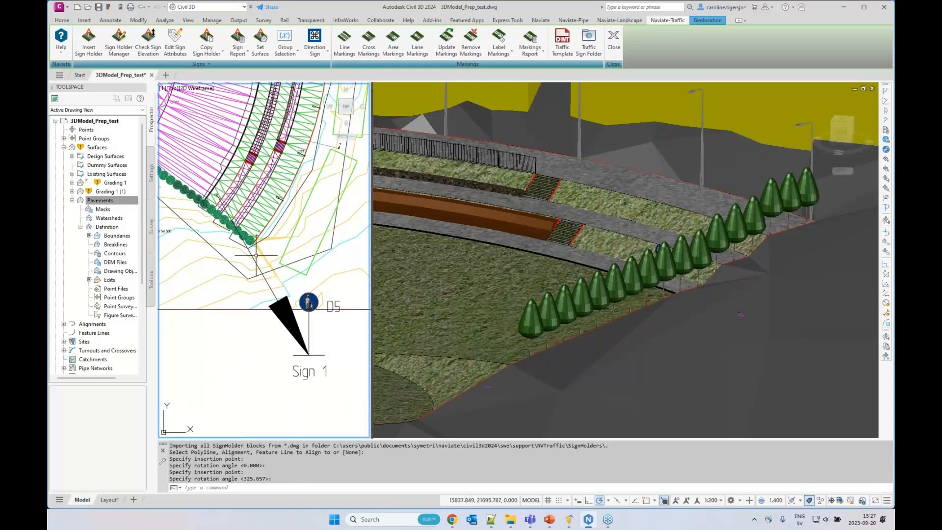
Examine the inserted D5 sign and its position behind the trees in the 3D view
left_click(662, 275)
middle_click_drag(662, 275, 529, 311, "shift")
scroll(542, 315, "up", 6)
scroll(515, 277, "up", 6)
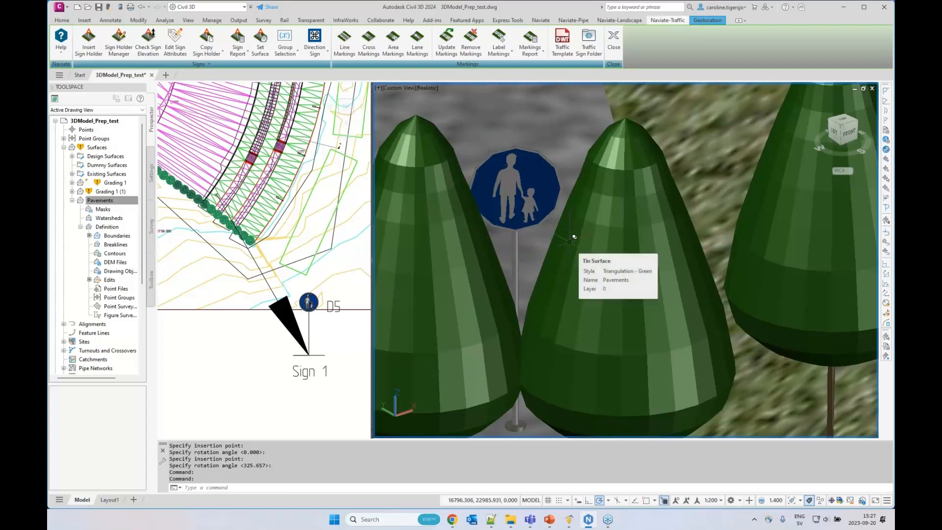
scroll(531, 237, "down", 3)
scroll(522, 250, "down", 2)
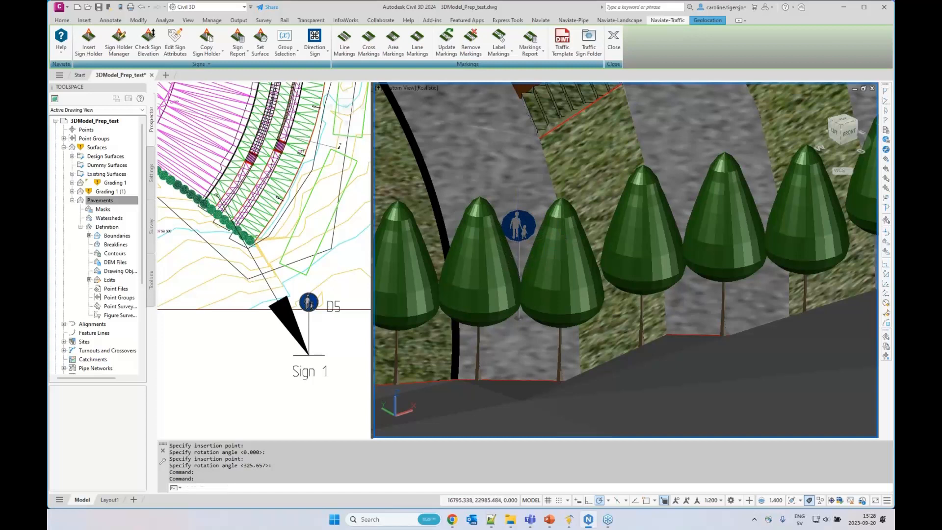
middle_click_drag(519, 255, 526, 284)
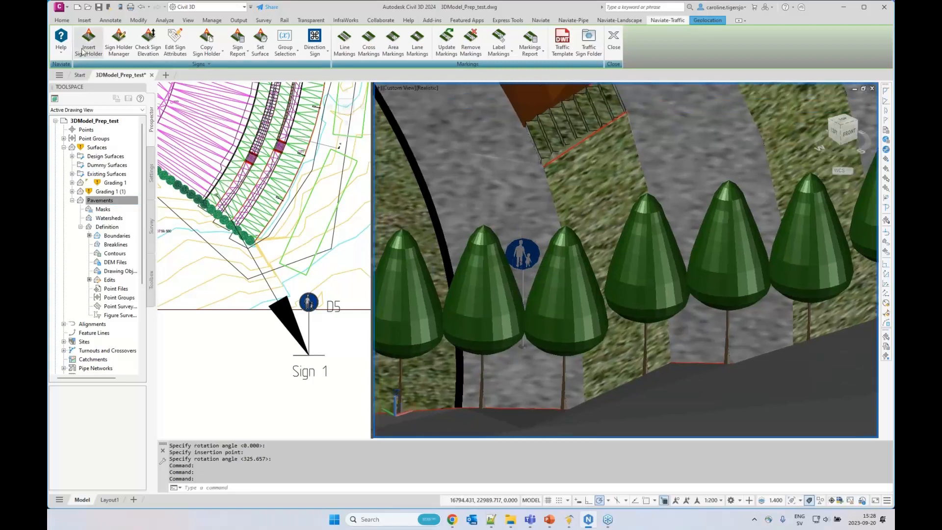
Widen the plan viewport, frame the whole site with the sign symbol in it, and save the drawing
left_click(307, 232)
middle_click_drag(308, 233, 304, 254)
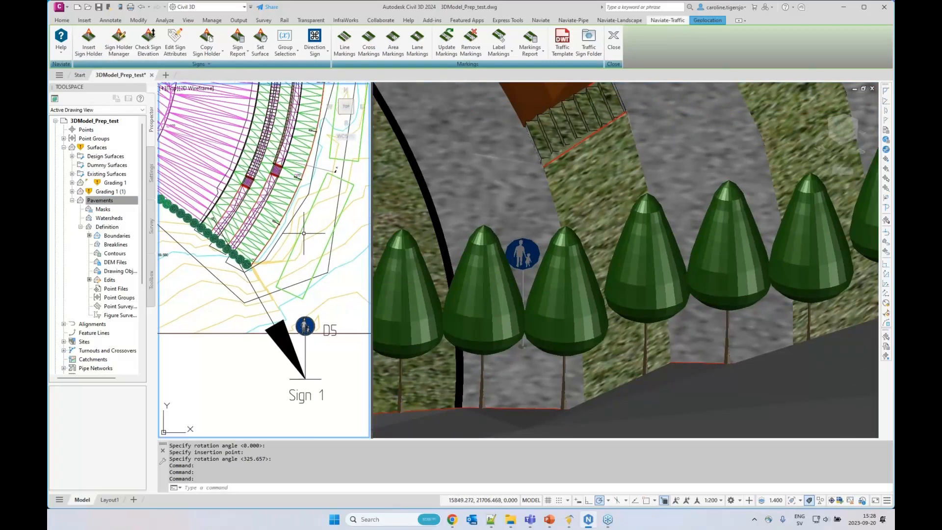
scroll(307, 216, "down", 4)
middle_click_drag(307, 216, 305, 271)
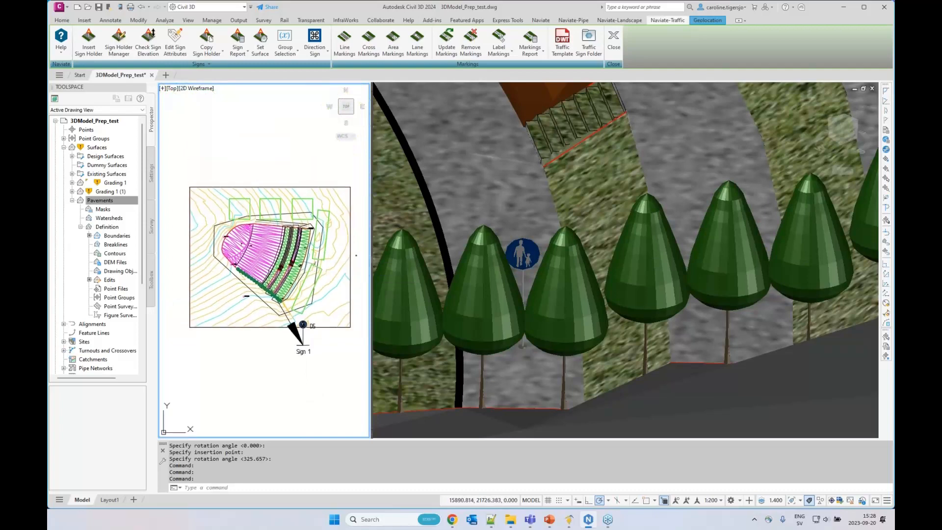
left_click_drag(370, 299, 541, 300)
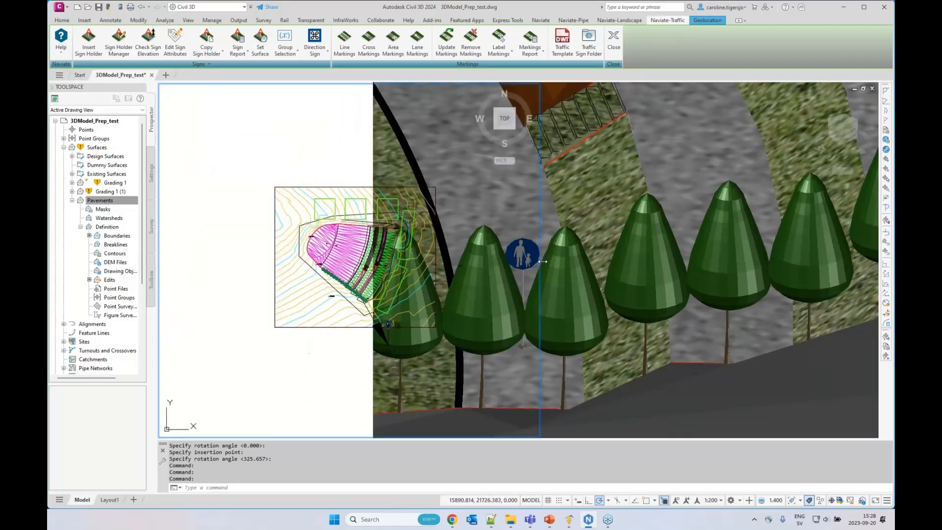
scroll(383, 235, "up", 3)
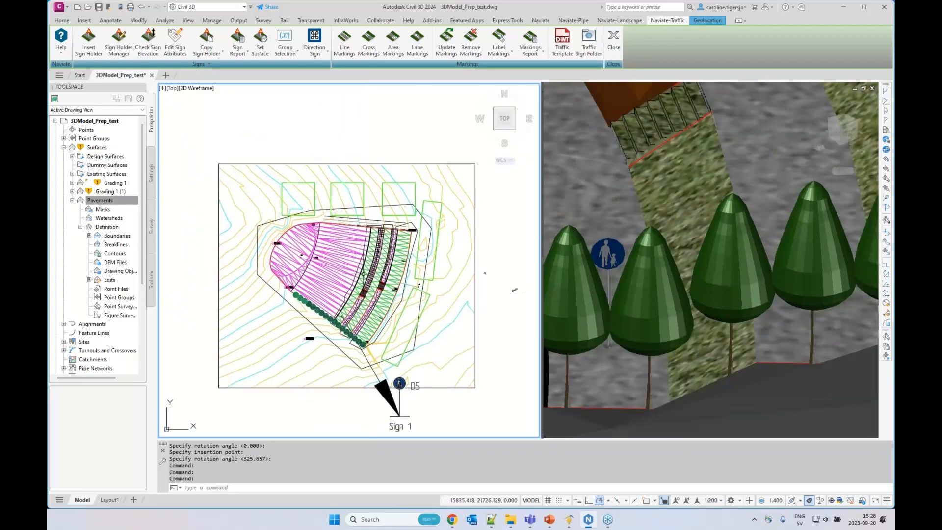
key("ctrl+s")
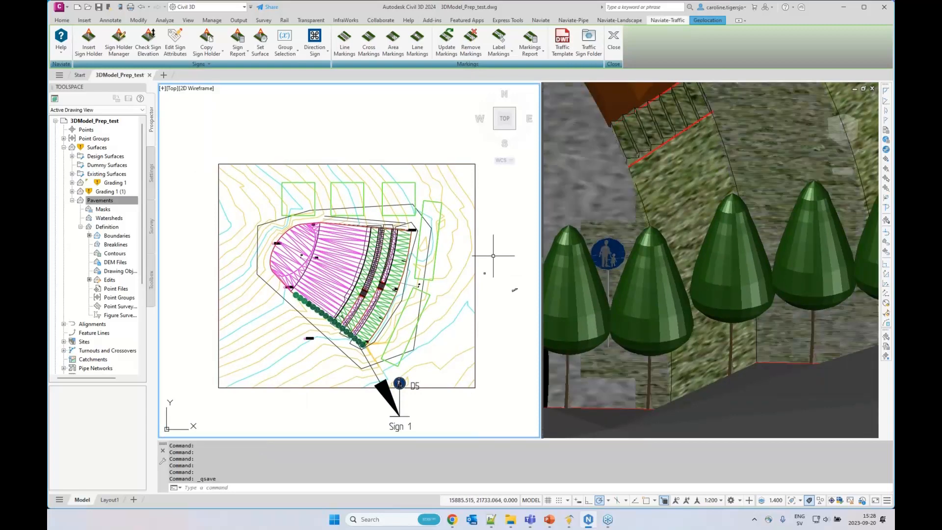
Examine the sign, tree row and stairs together from the left side of the 3D model
middle_click_drag(490, 260, 491, 255)
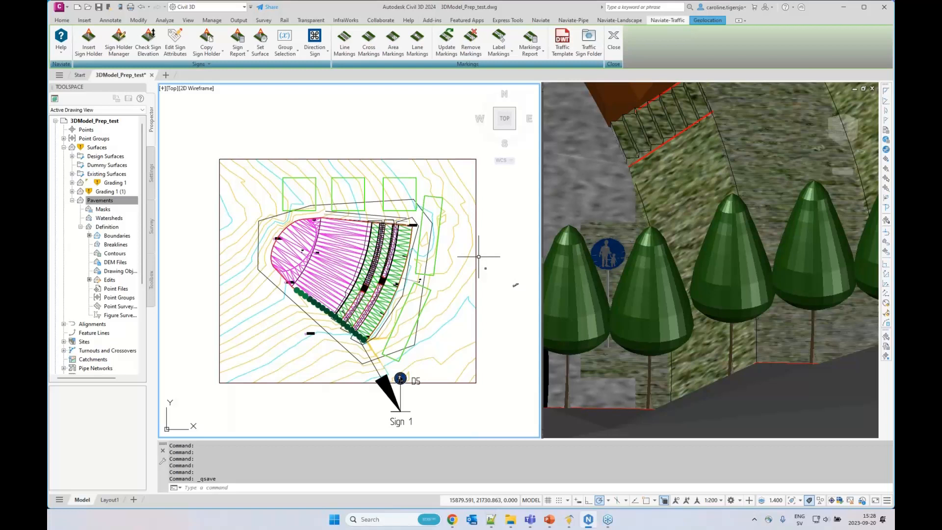
left_click(728, 205)
scroll(686, 199, "down", 4)
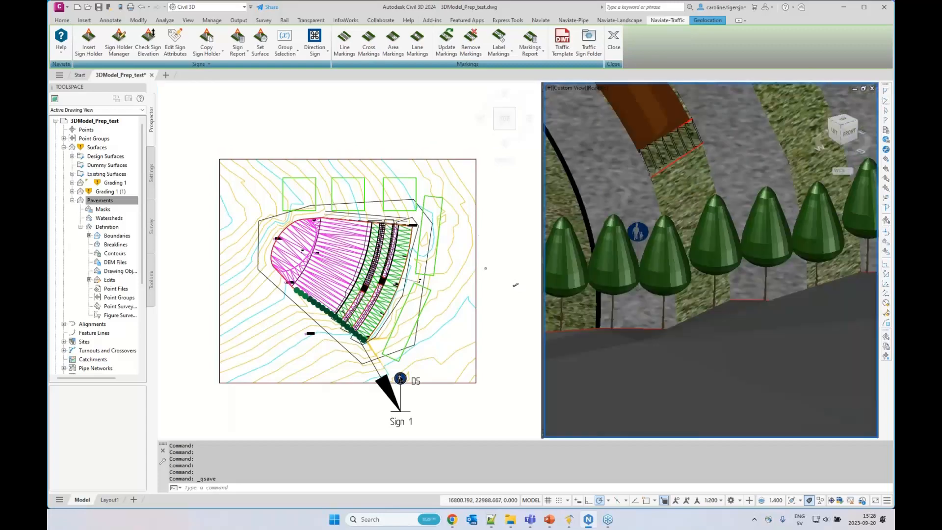
middle_click_drag(606, 247, 659, 237, "shift")
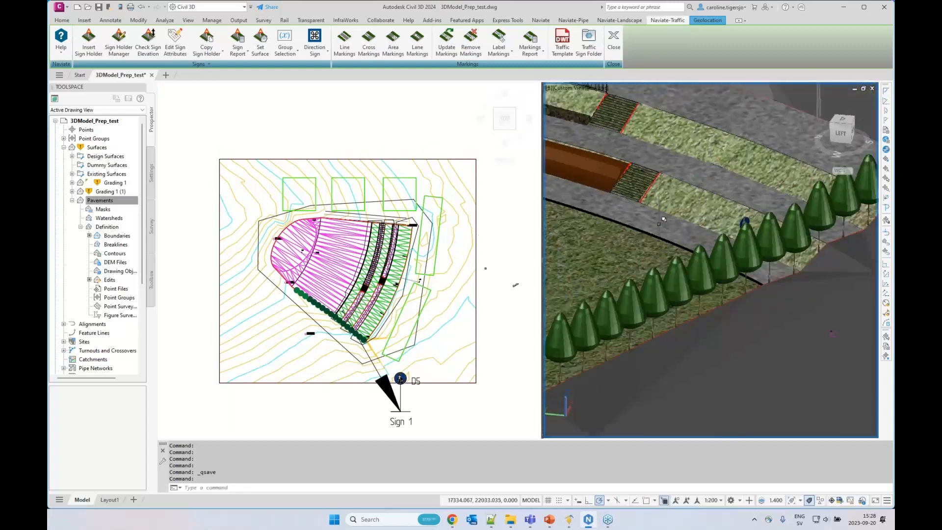
Widen the 3D viewport over the plan view to show more of the landscape around the sign, tree row and stairs
scroll(658, 237, "down", 4)
left_click_drag(542, 283, 341, 283)
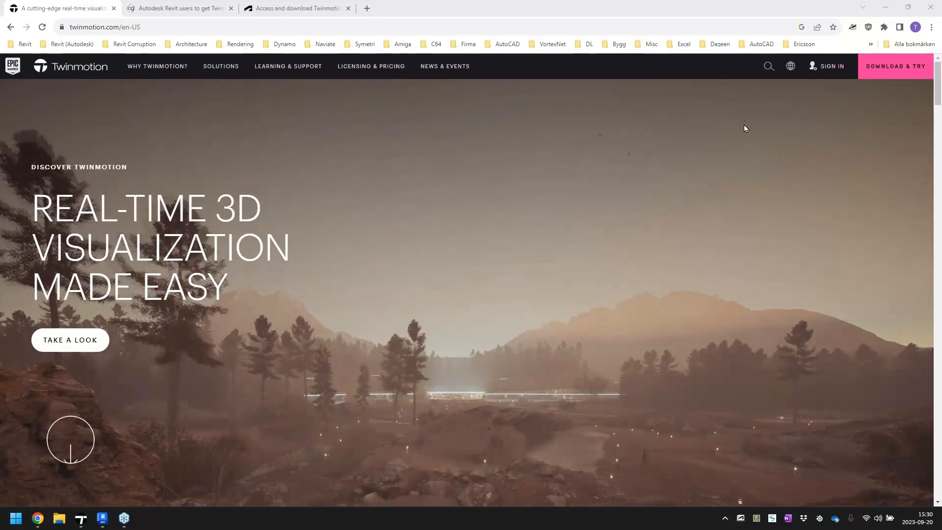
Look through the article on free Twinmotion for Revit users and the Autodesk page on accessing and downloading it
left_click(205, 10)
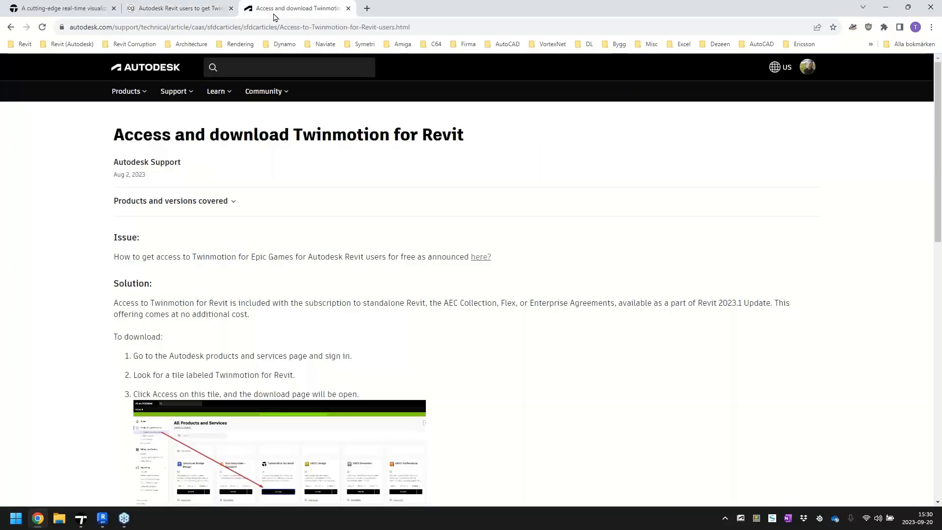
left_click(273, 15)
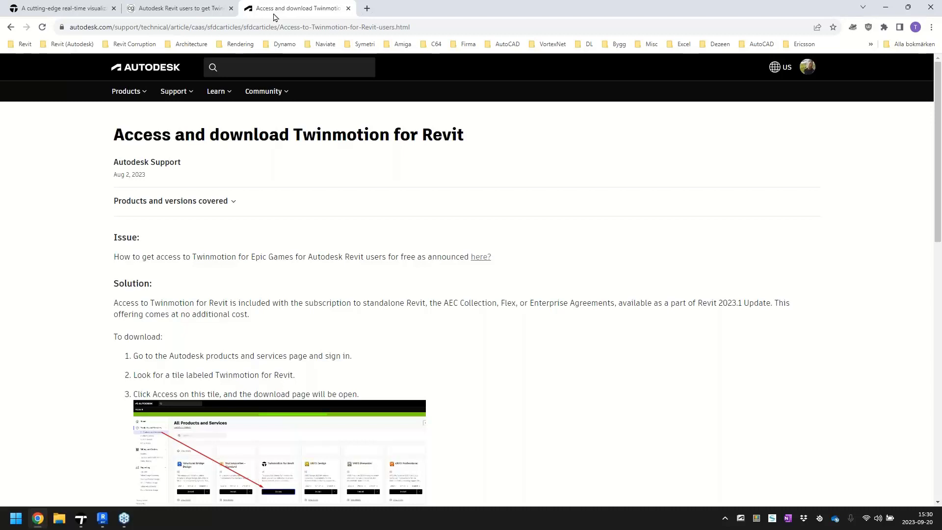
Switch to Revit, dismiss the save reminder, and link the IFC file total (2).ifc into the project
left_click(102, 517)
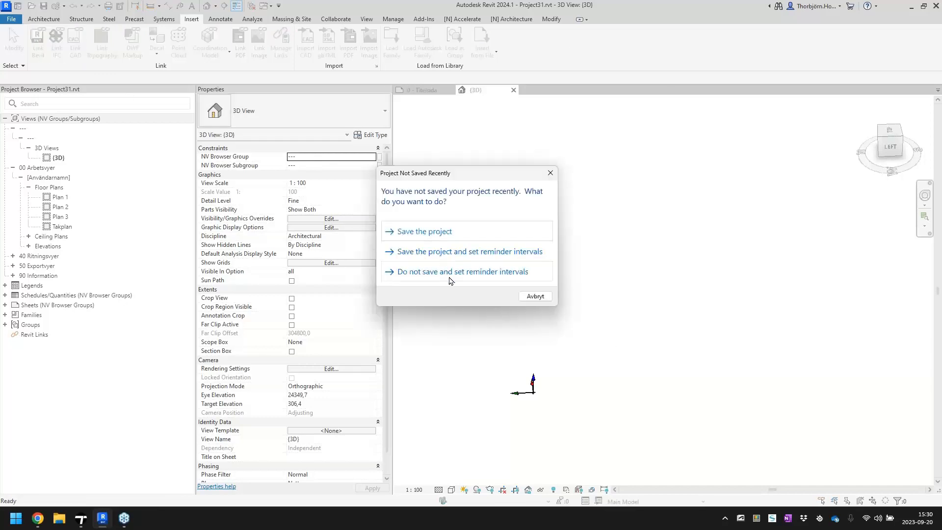
left_click(534, 296)
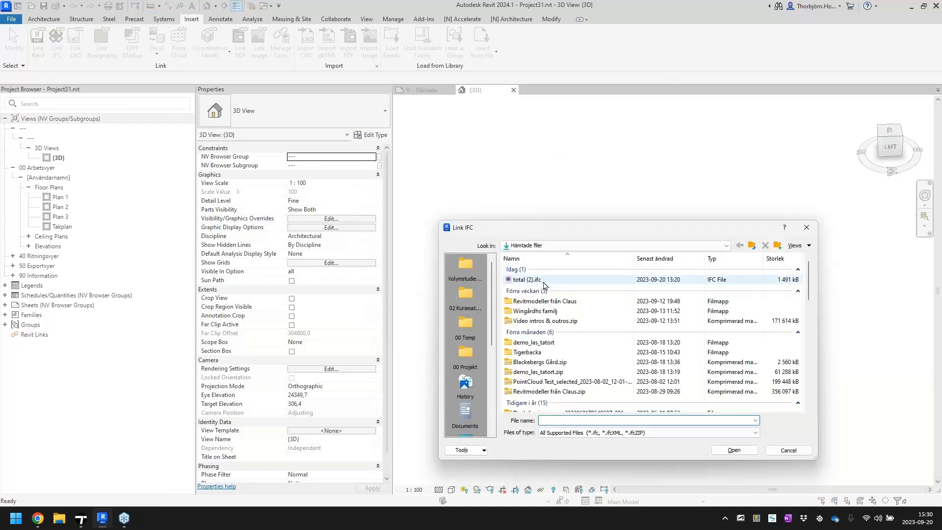
double_click(527, 280)
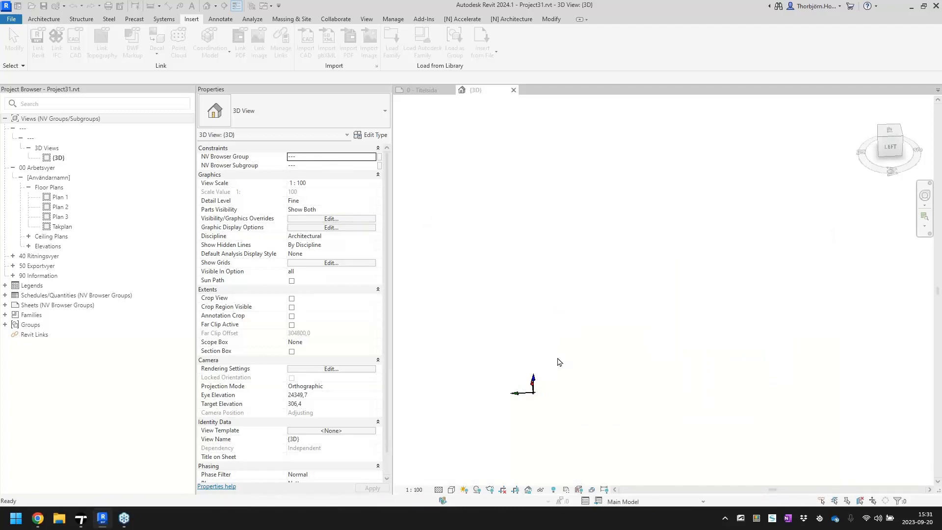
Examine the linked IFC site in the 3D view, from the stairs and seating steps out to the surrounding houses and terrain
middle_click_drag(543, 402, 565, 402, "shift")
scroll(610, 344, "up", 3)
middle_click_drag(709, 300, 677, 331)
scroll(677, 331, "up", 5)
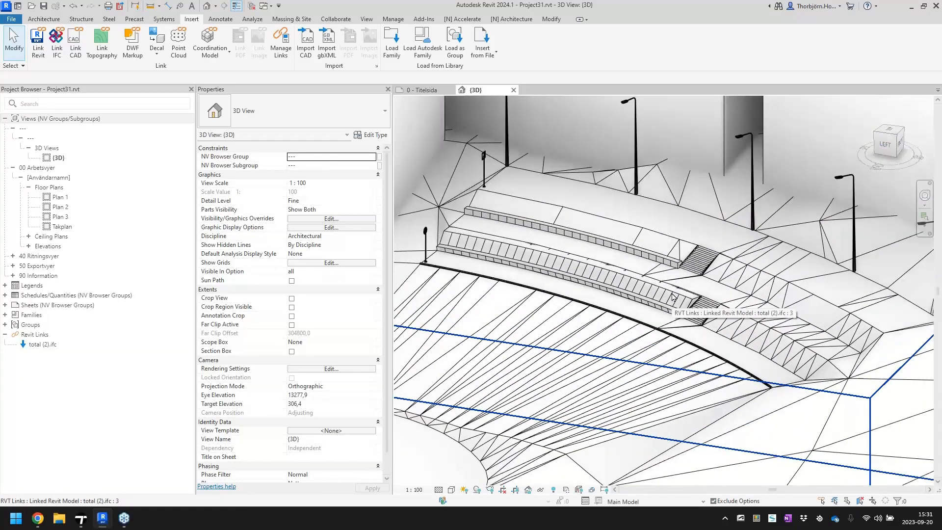
middle_click_drag(672, 296, 650, 254, "shift")
scroll(702, 332, "down", 5)
middle_click_drag(650, 254, 643, 275)
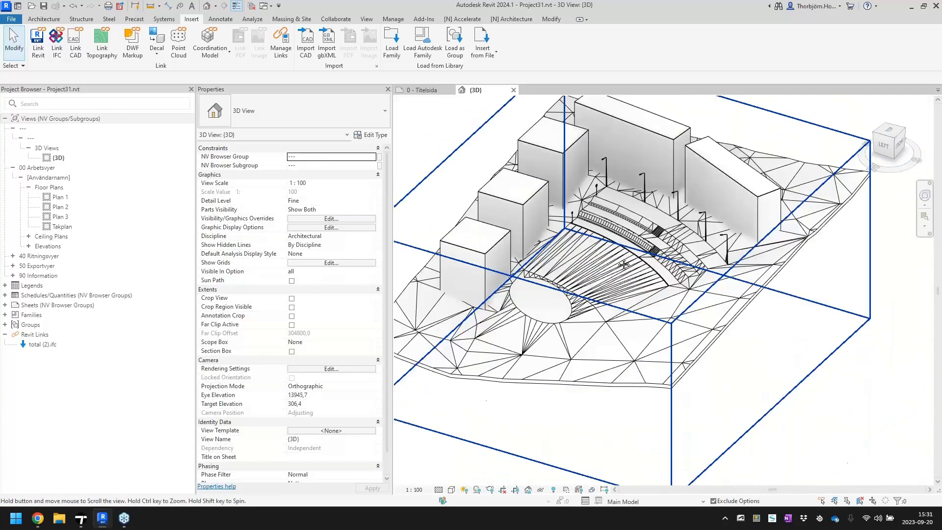
scroll(643, 275, "down", 2)
scroll(643, 275, "down", 1)
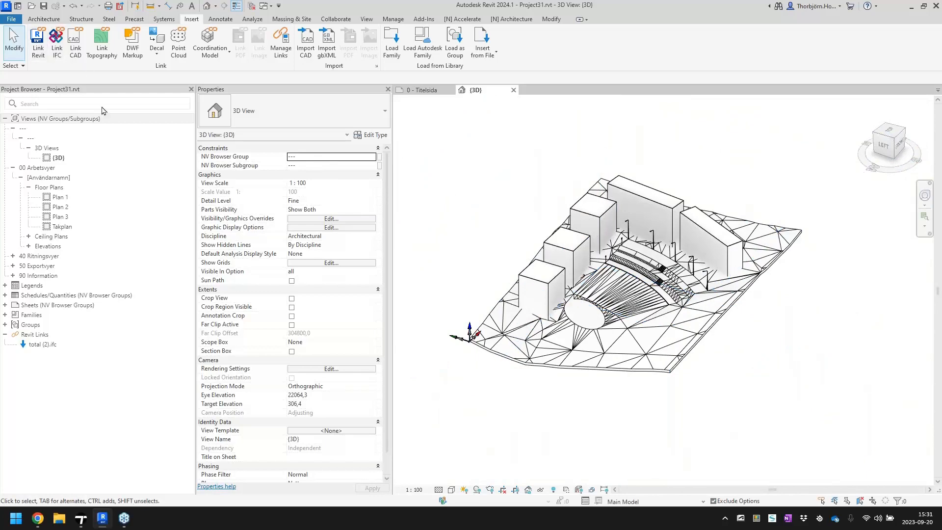
Open the linked model's own file total (2).ifc.RVT, accepting the unloading of the link, and show its default 3D view
right_click(43, 344)
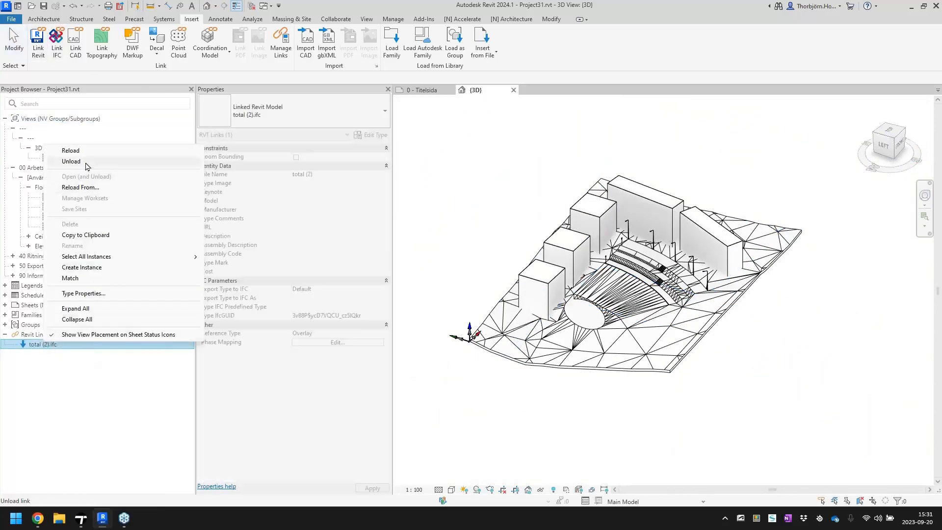
left_click(464, 229)
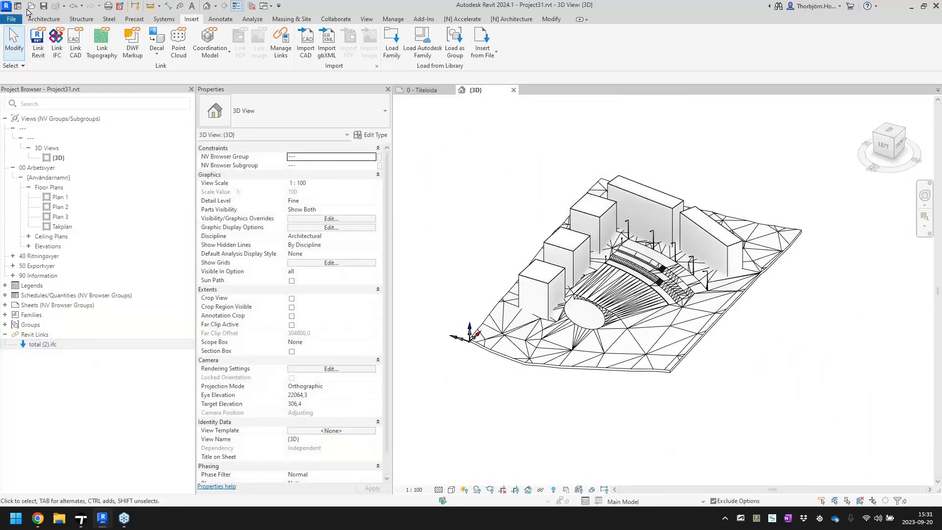
double_click(273, 120)
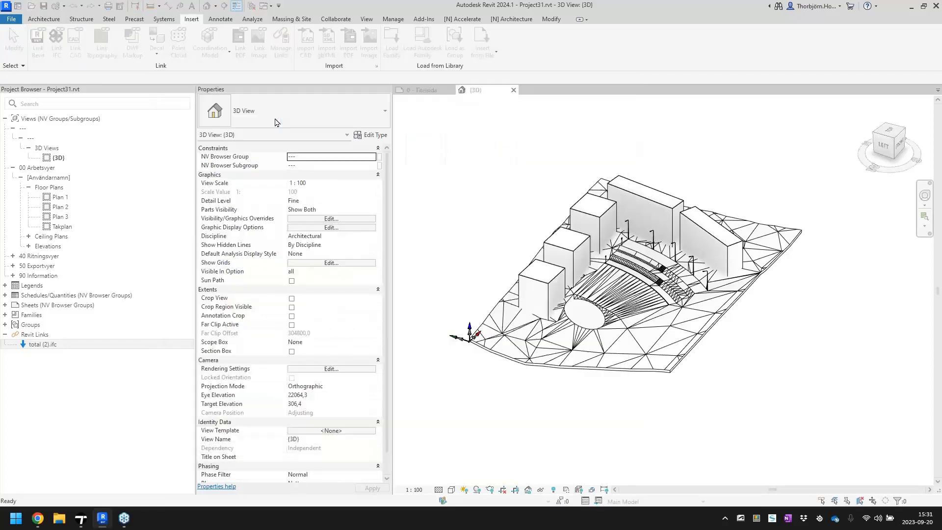
left_click(494, 269)
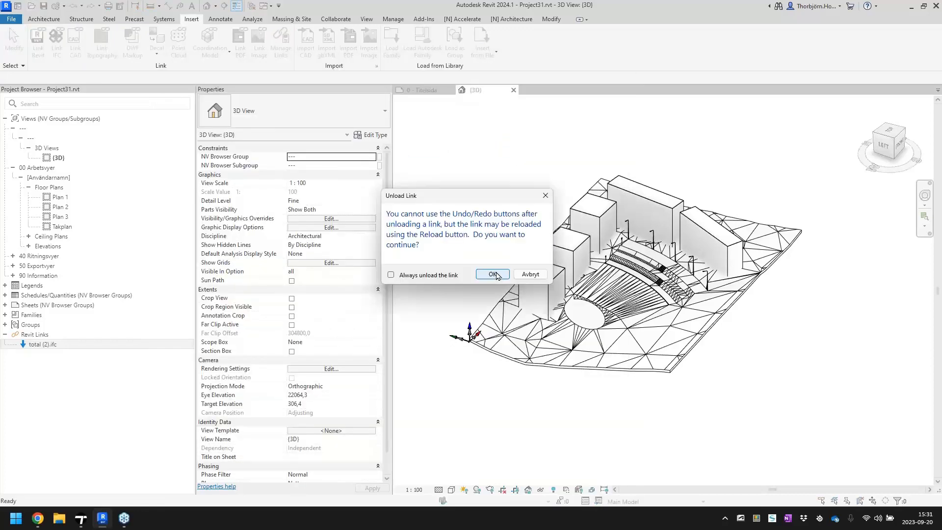
left_click(493, 272)
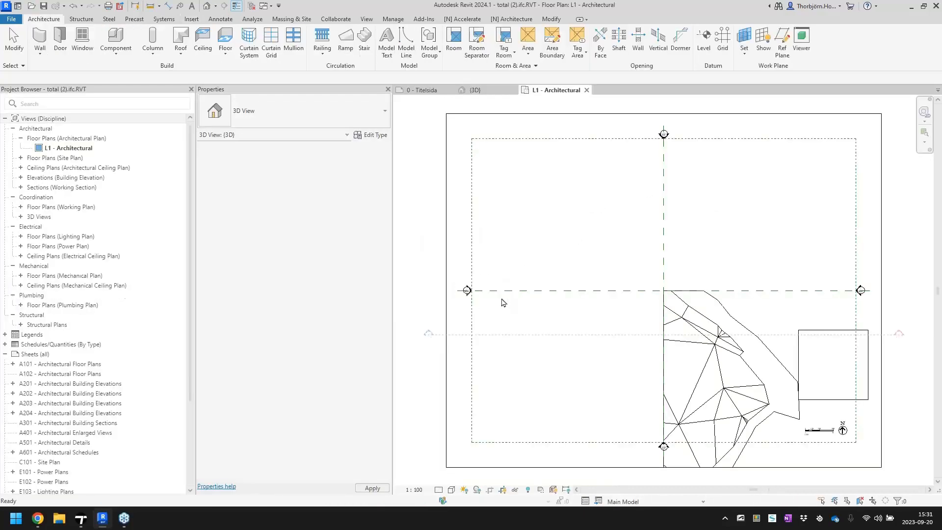
left_click(206, 6)
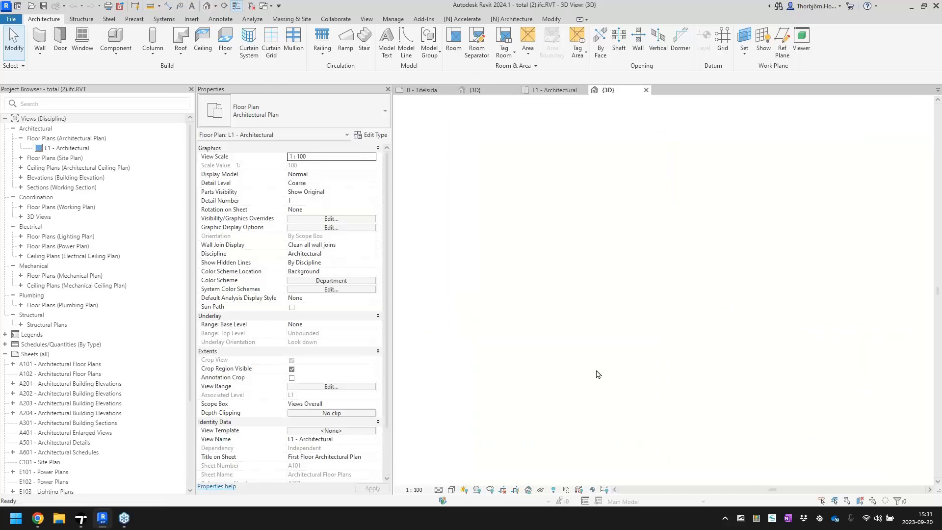
middle_click_drag(507, 373, 540, 383, "shift")
Export the 3D view to the file total(2)-ifc-3DView-{3D} in the FBX 2015 and Previous format
left_click(12, 19)
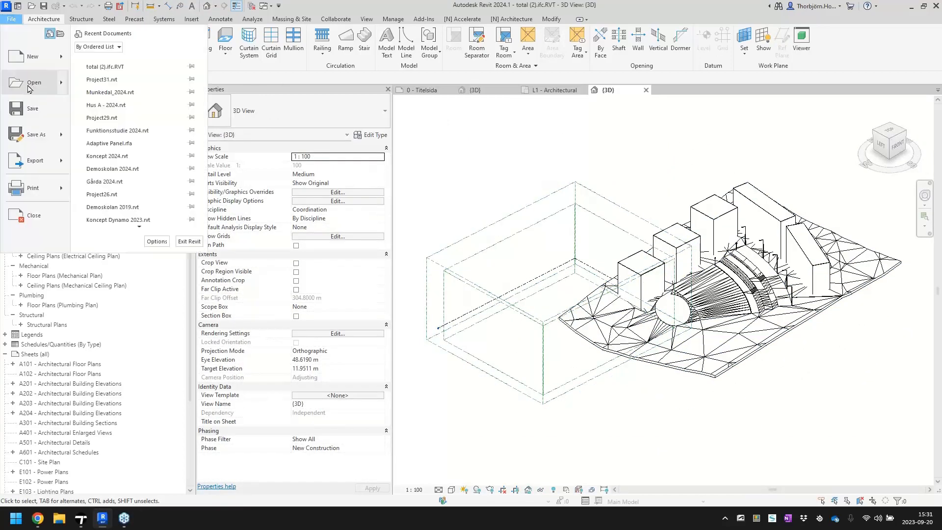
mouse_move(40, 161)
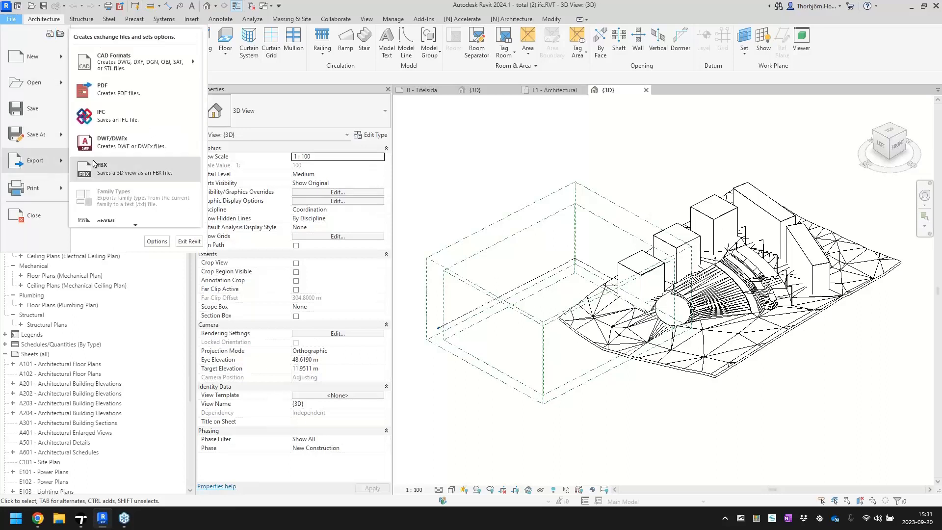
left_click(141, 172)
left_click_drag(587, 221, 361, 126)
left_click(410, 325)
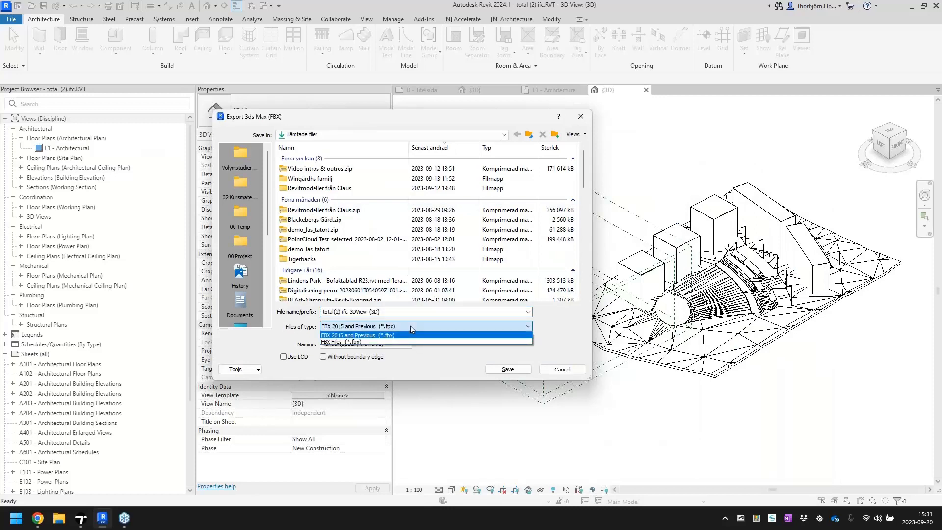
left_click(411, 335)
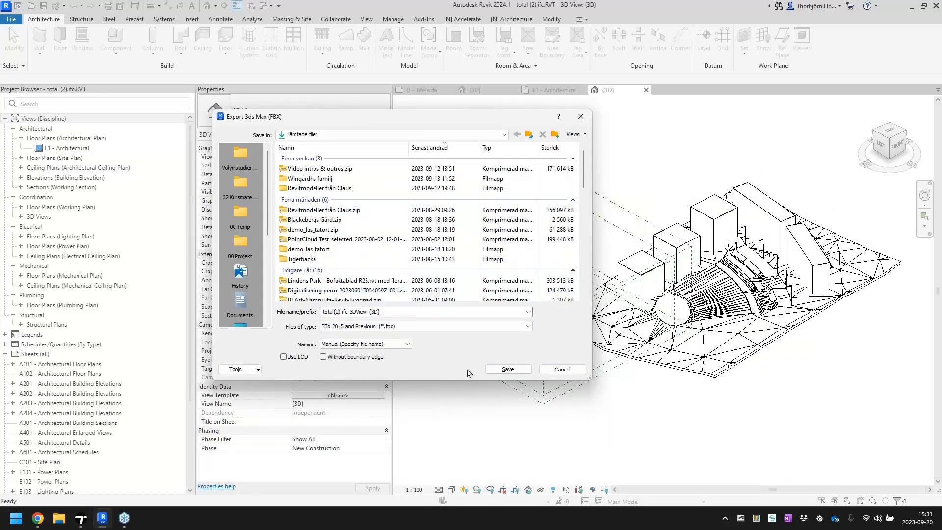
left_click(506, 372)
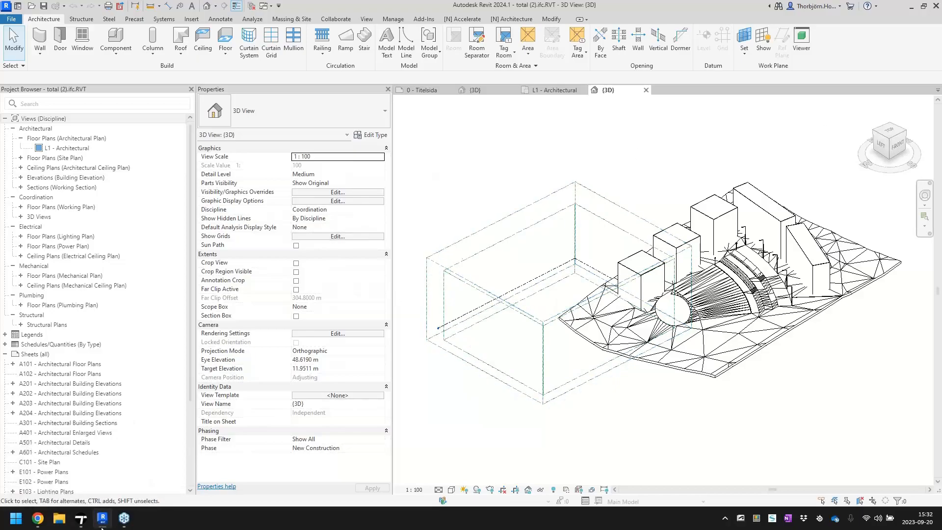
Switch to Twinmotion, look over the templates, and close the Home panel to work in the default new scene
left_click(81, 518)
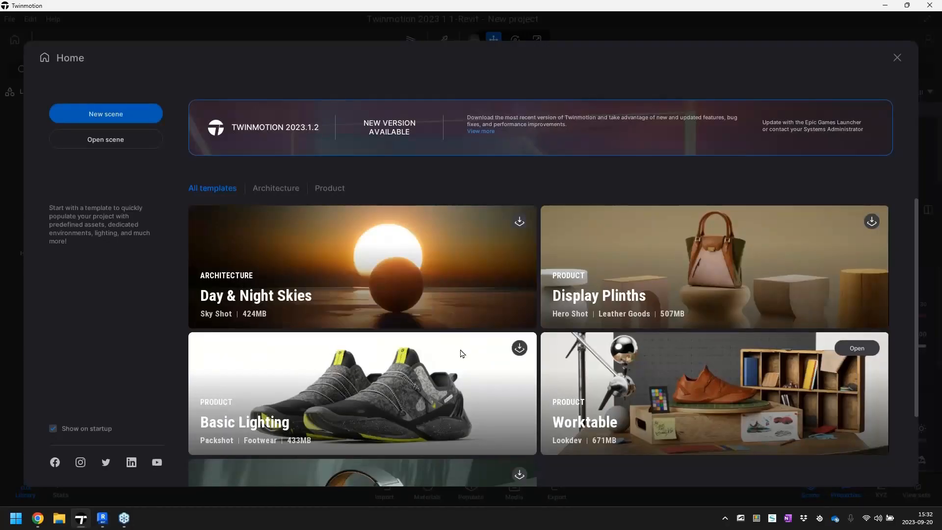
scroll(460, 353, "down", 3)
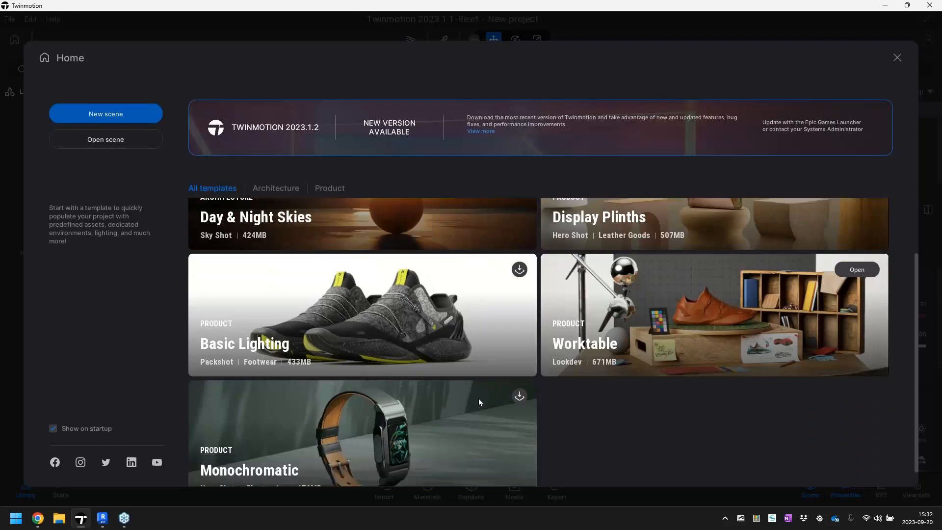
scroll(478, 398, "up", 3)
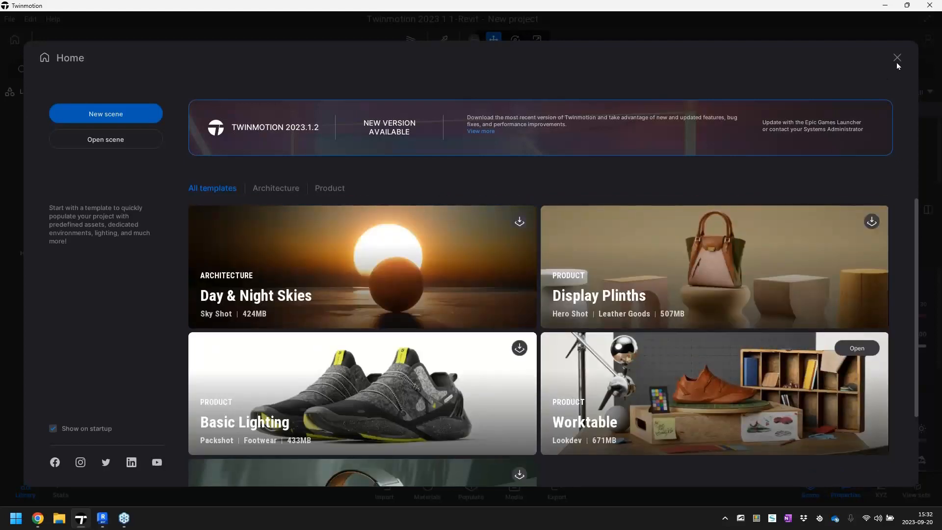
left_click(897, 58)
right_click_drag(452, 366, 483, 362)
scroll(480, 357, "down", 4)
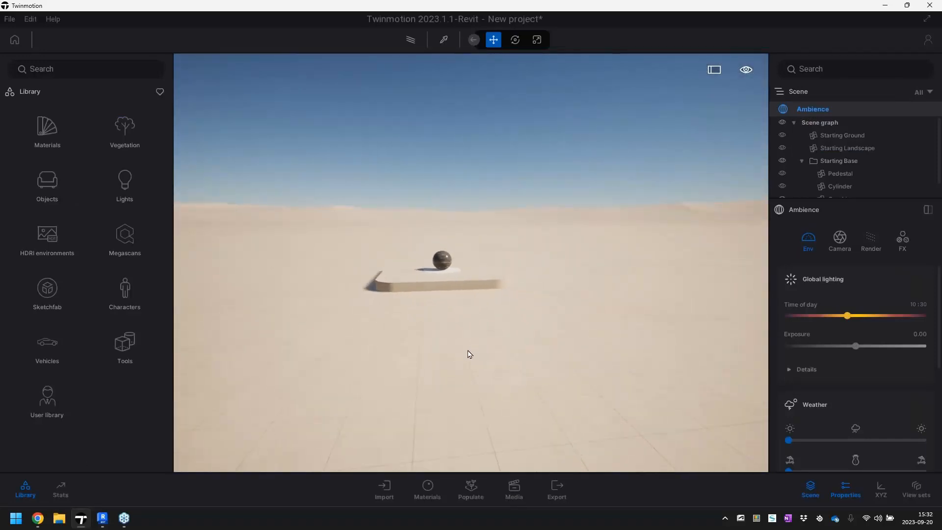
Sign in to Epic Games from the Twinmotion scene
left_click(10, 19)
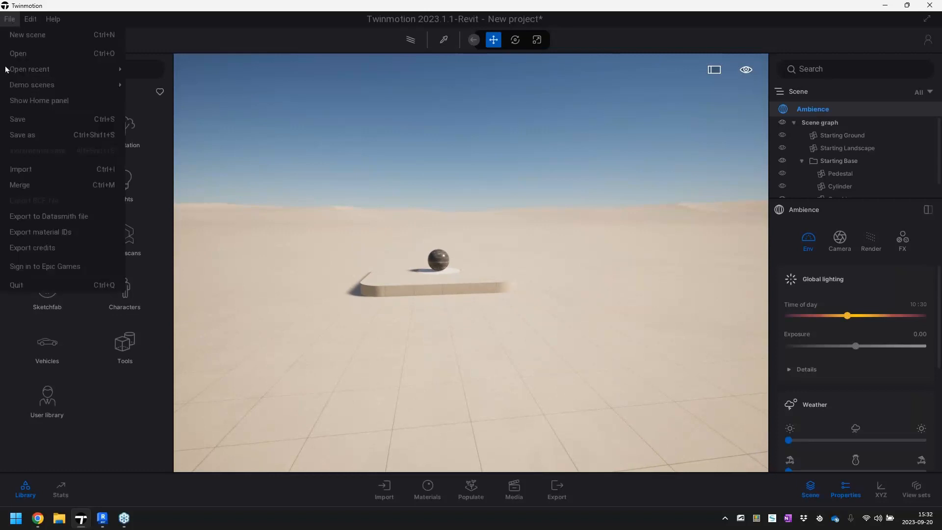
left_click(44, 267)
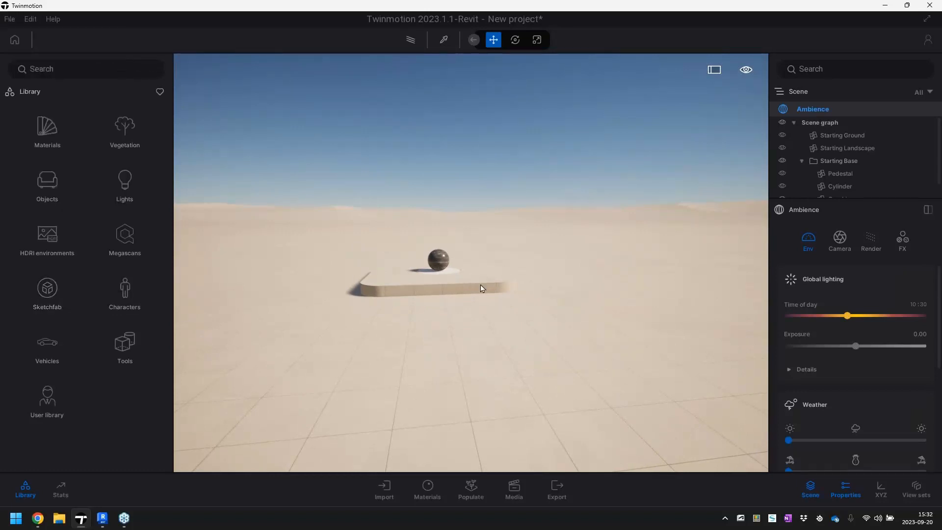
left_click(547, 291)
Start a geometry import and choose the exported file total(2)-ifc-3DView-{3D}.fbx
left_click(10, 20)
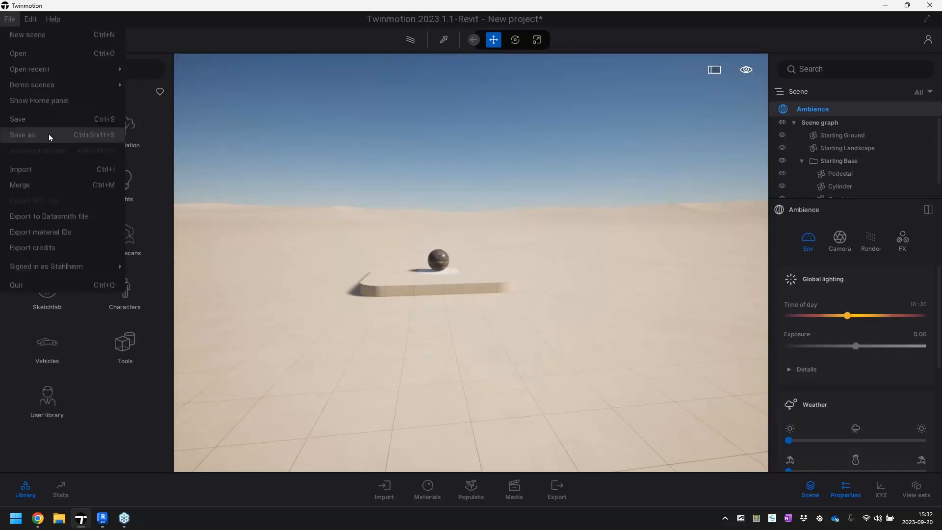
left_click(64, 172)
left_click(520, 247)
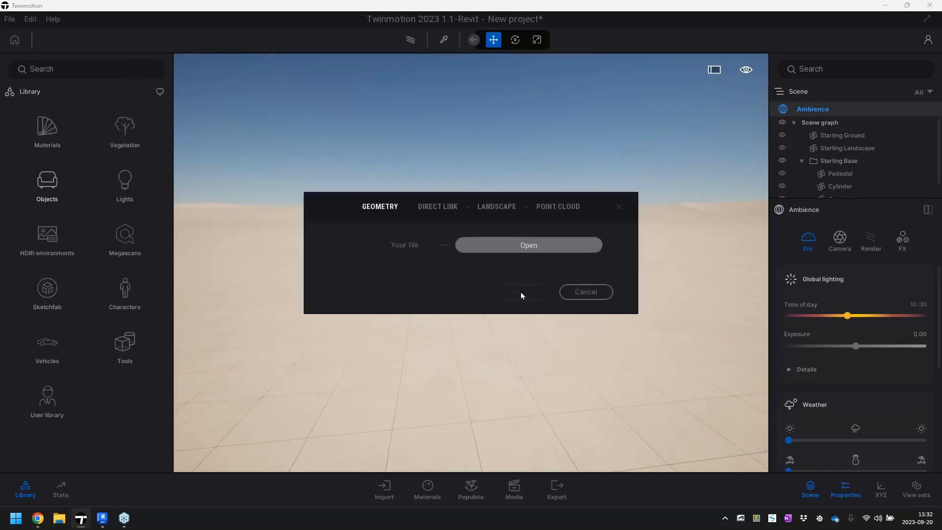
left_click_drag(534, 163, 381, 106)
left_click(397, 186)
left_click(665, 431)
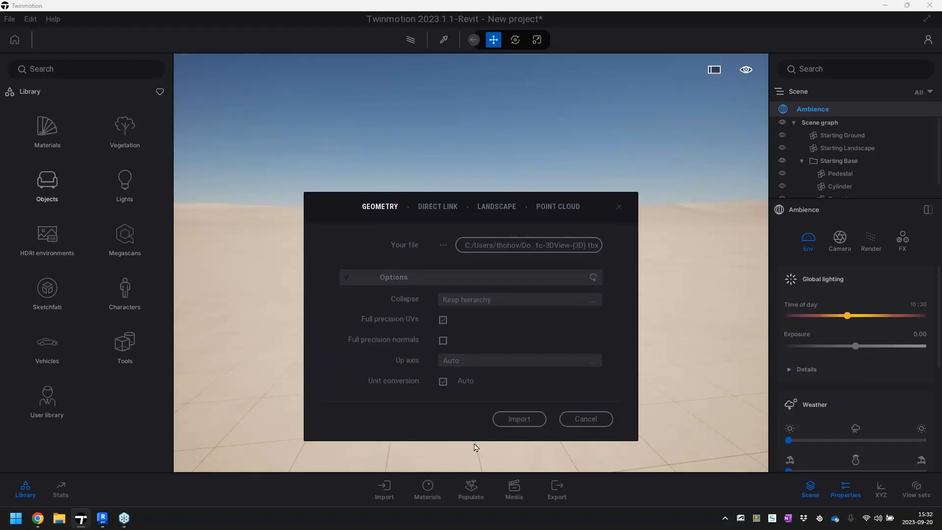
Review the collapse options and import the FBX geometry with Keep hierarchy
left_click(527, 306)
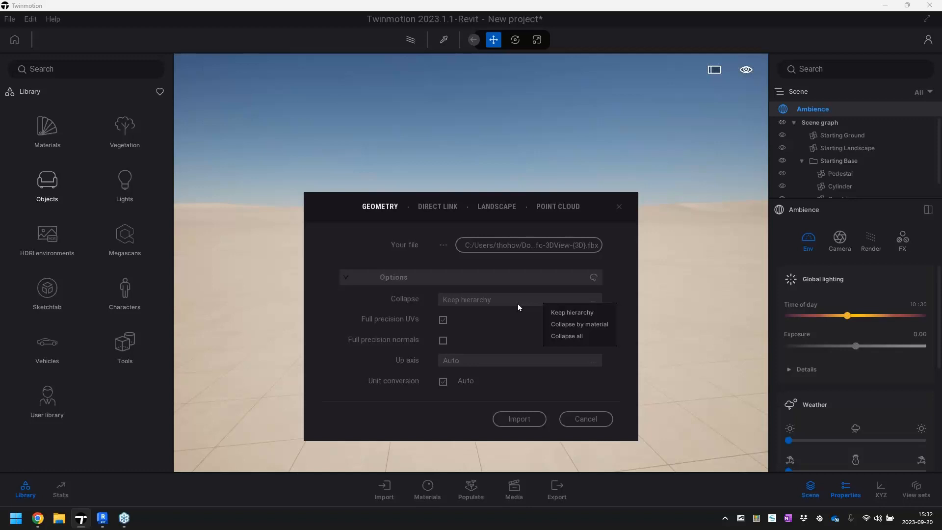
left_click(620, 294)
left_click(564, 301)
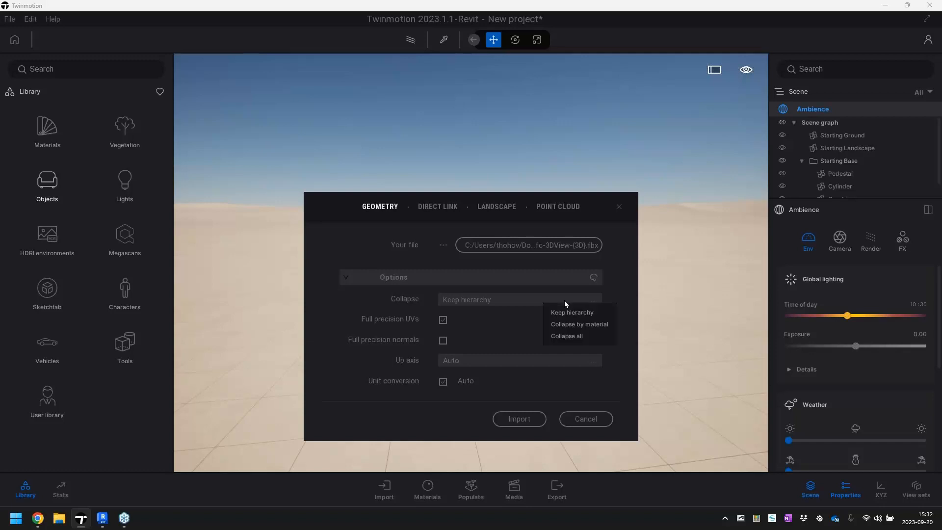
left_click(629, 295)
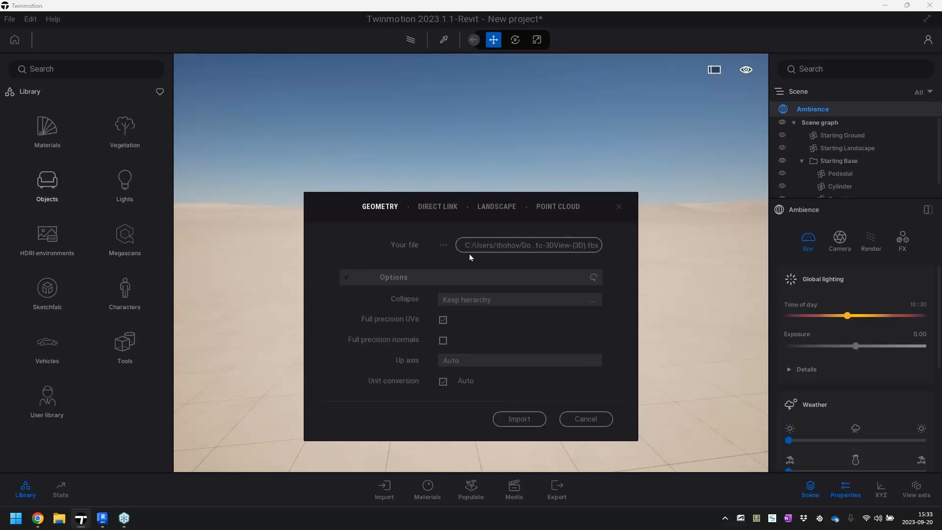
left_click(518, 420)
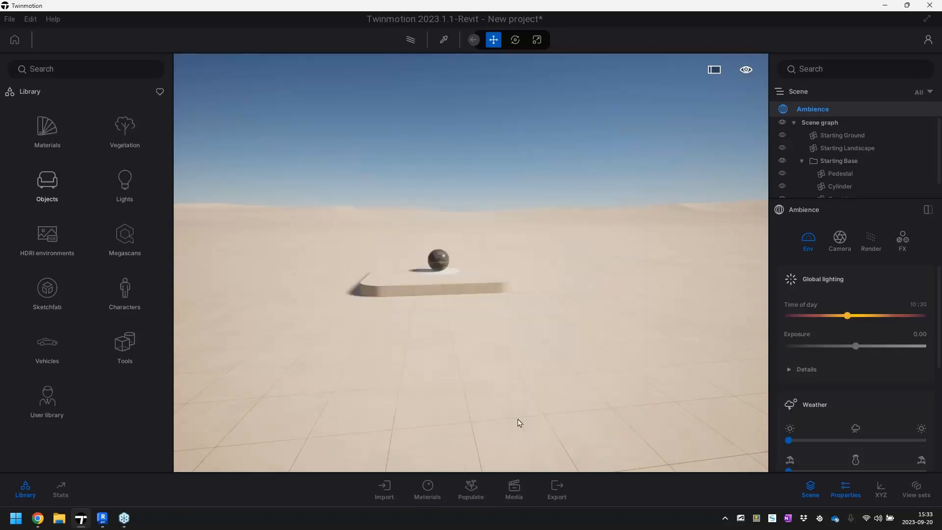
Bring the imported stairs, houses and lamp posts into view, and enlarge the scene graph to list all its objects
right_click_drag(564, 388, 350, 417)
key("s")
key("w")
right_click_drag(608, 380, 575, 382)
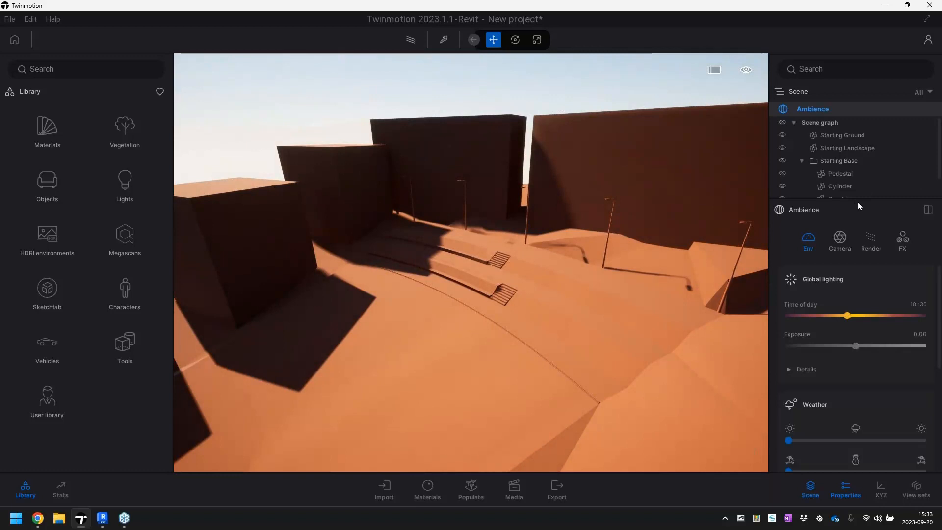
left_click_drag(856, 199, 854, 304)
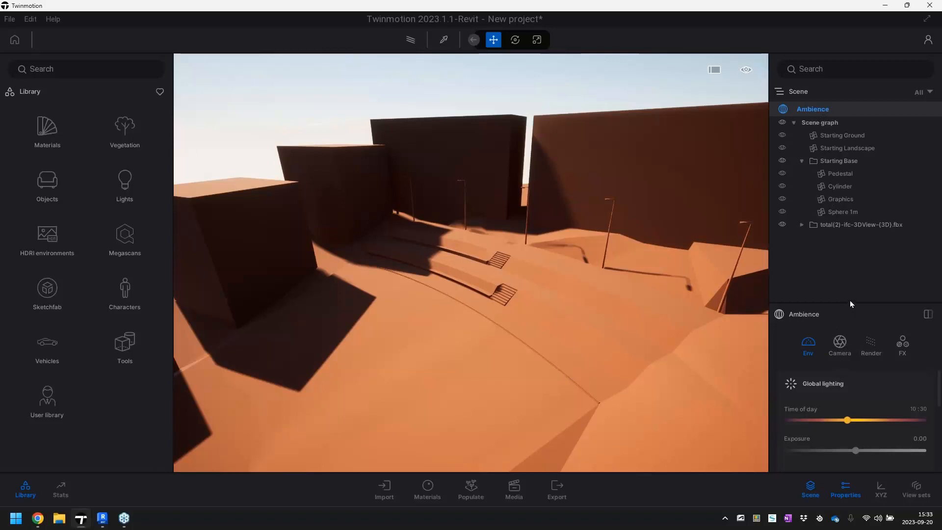
left_click_drag(850, 303, 849, 260)
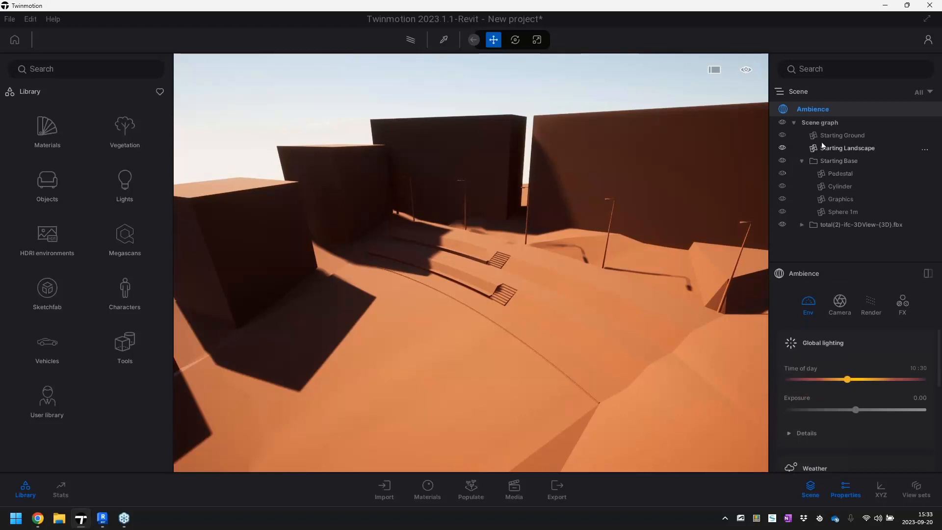
Expand the imported total(2)-ifc-3DView-{3D}.fbx in the scene graph and toggle the visibility of individual objects off and on
left_click(850, 225)
left_click(800, 224)
scroll(834, 206, "down", 3)
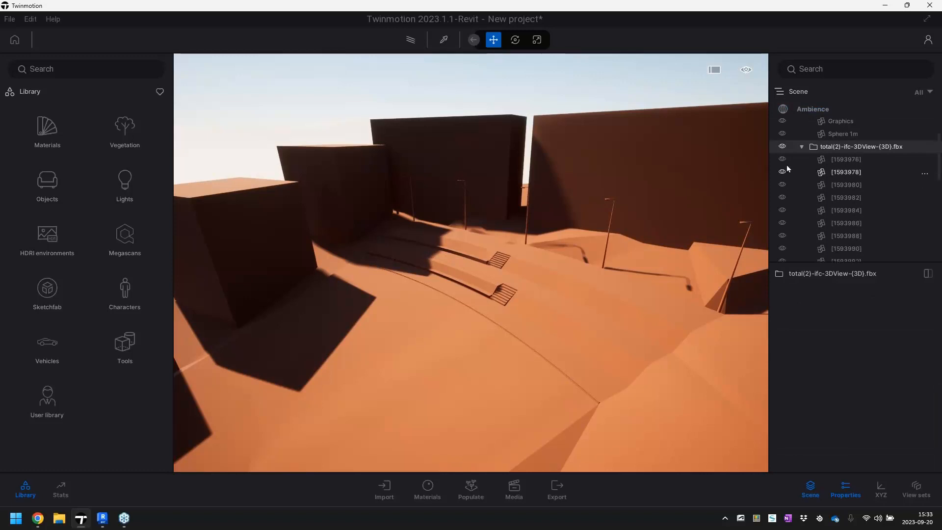
left_click(781, 209)
left_click(781, 208)
left_click(782, 236)
left_click(782, 236)
Select the terraces and terrain surfaces in the scene to check which scene graph objects they belong to, then clear the selection
left_click(588, 319)
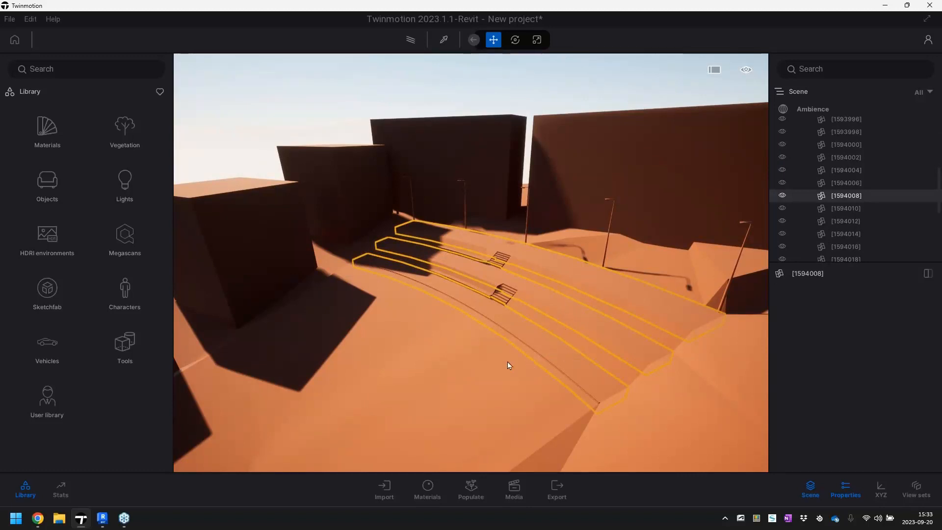
left_click(401, 89)
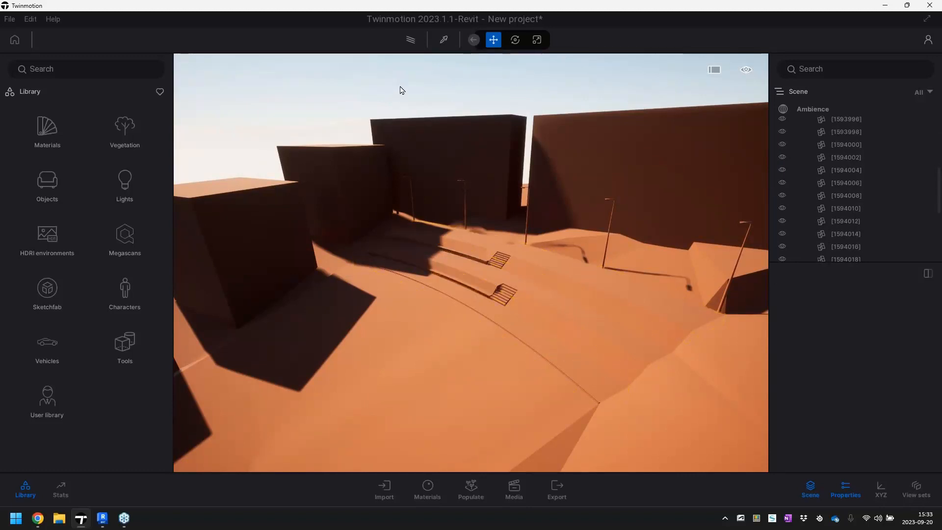
left_click(601, 261)
left_click(610, 224)
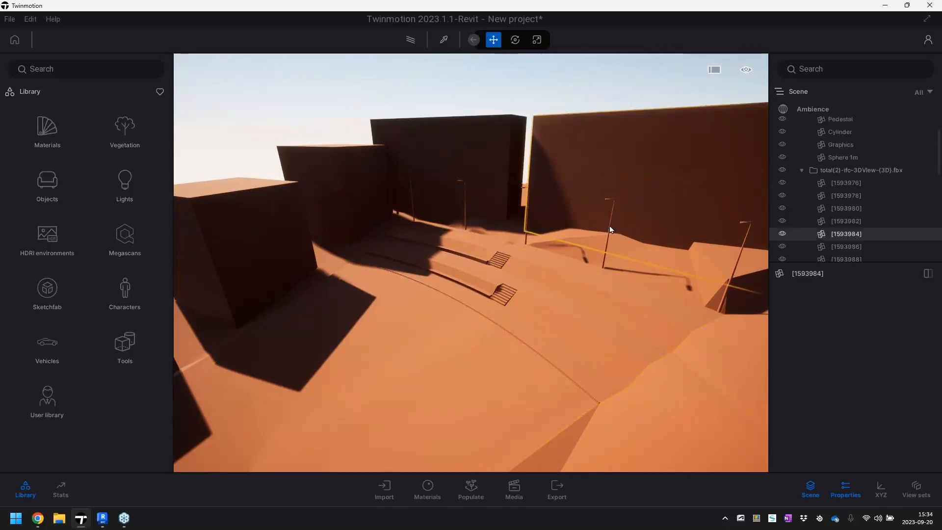
left_click(602, 258)
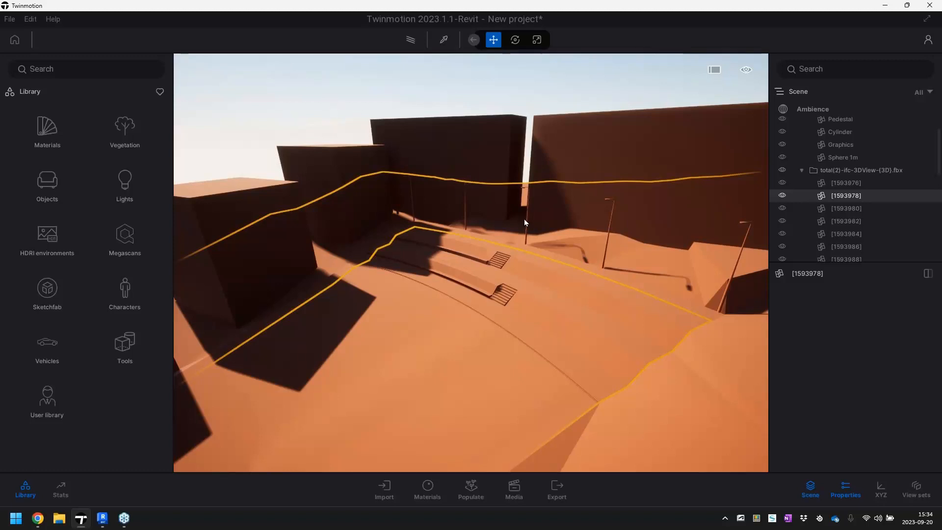
key("Escape")
Open the Brick materials in the library and set the material assignment mode to Apply to object
right_click_drag(485, 319, 461, 338)
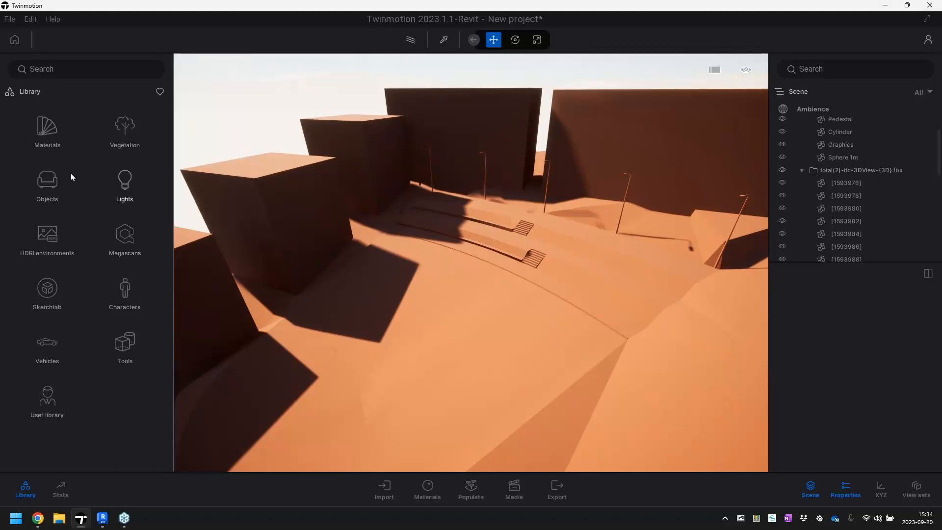
left_click(49, 133)
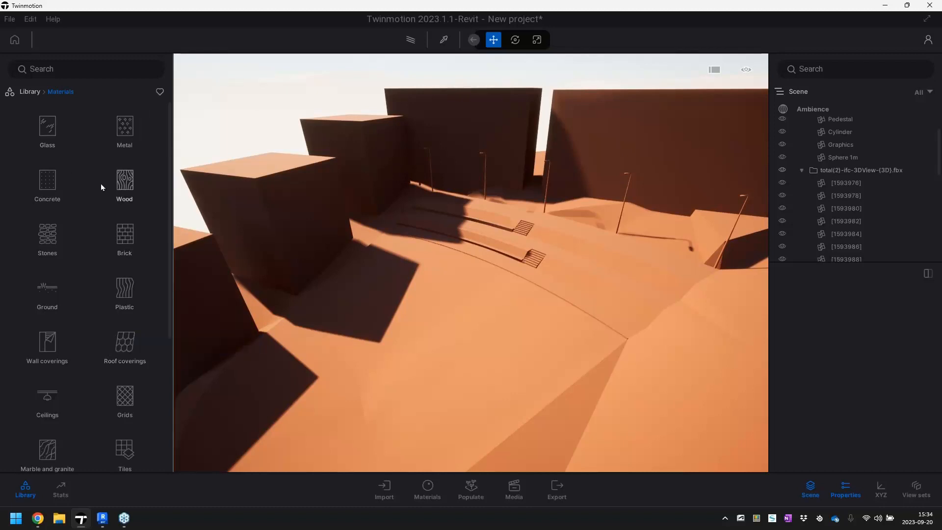
left_click(128, 235)
mouse_move(42, 230)
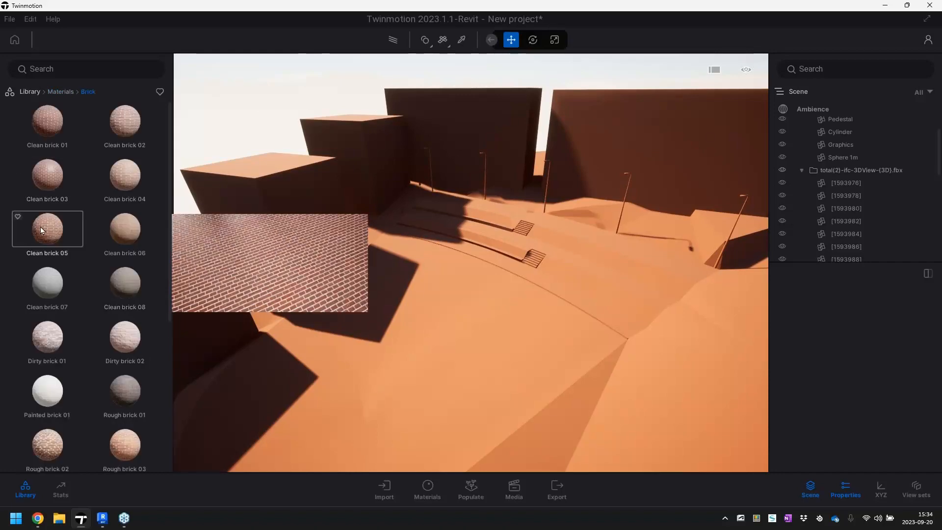
left_click_drag(40, 227, 114, 198)
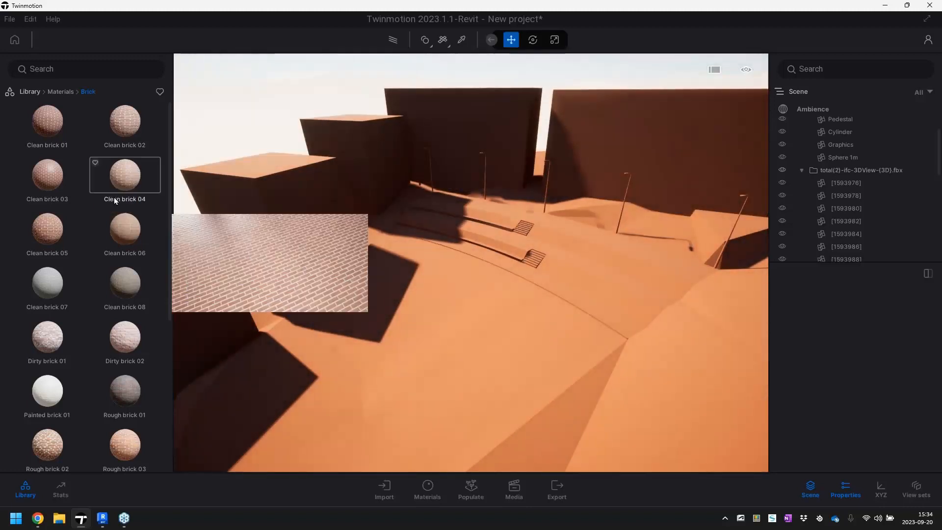
left_click(426, 41)
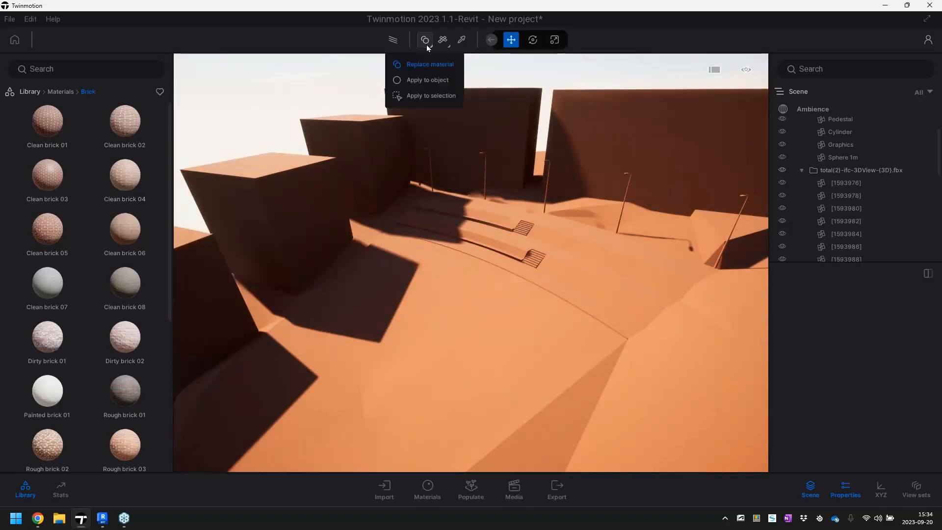
left_click(425, 81)
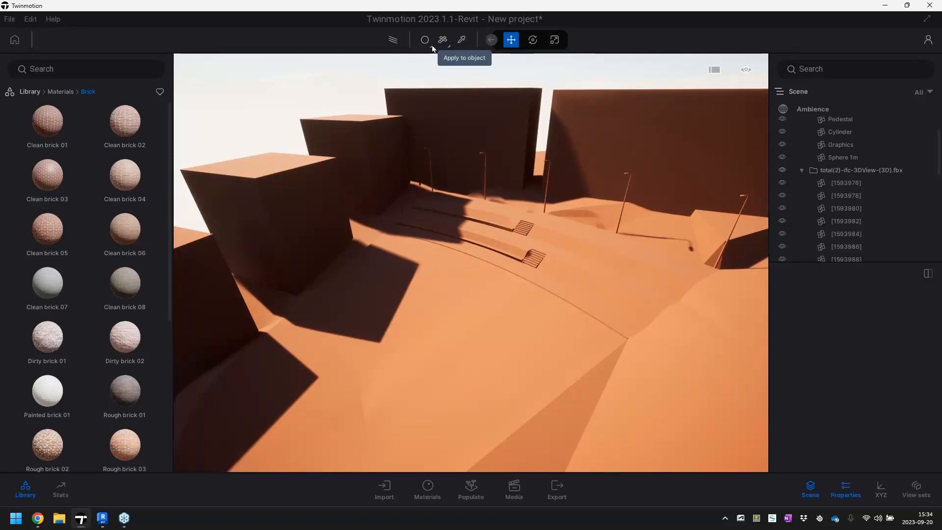
Apply the Clean brick 05 material to each of the building volumes
mouse_move(63, 239)
left_mouse_down()
mouse_move(107, 235)
mouse_move(353, 278)
mouse_move(193, 300)
left_mouse_up()
left_click_drag(282, 193, 281, 193)
left_click_drag(55, 225, 366, 172)
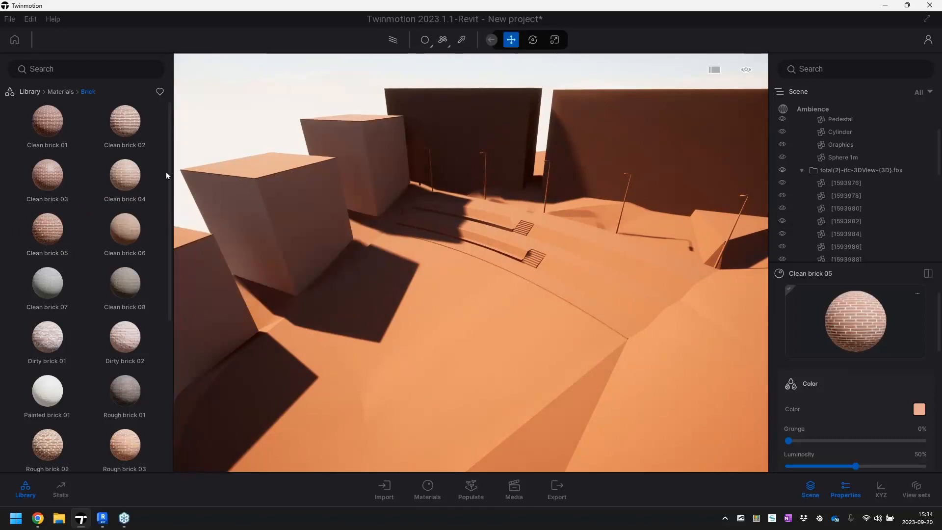
left_click_drag(63, 227, 621, 126)
List the scene's materials and set the UV scale of the first two Clean brick 05 materials to 10
right_click_drag(557, 261, 530, 271)
scroll(530, 271, "up", 3)
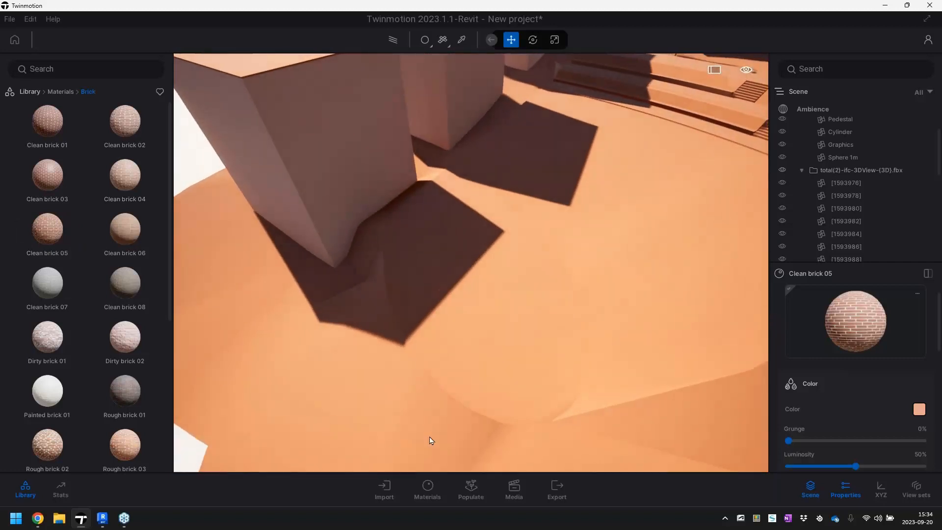
left_click(427, 486)
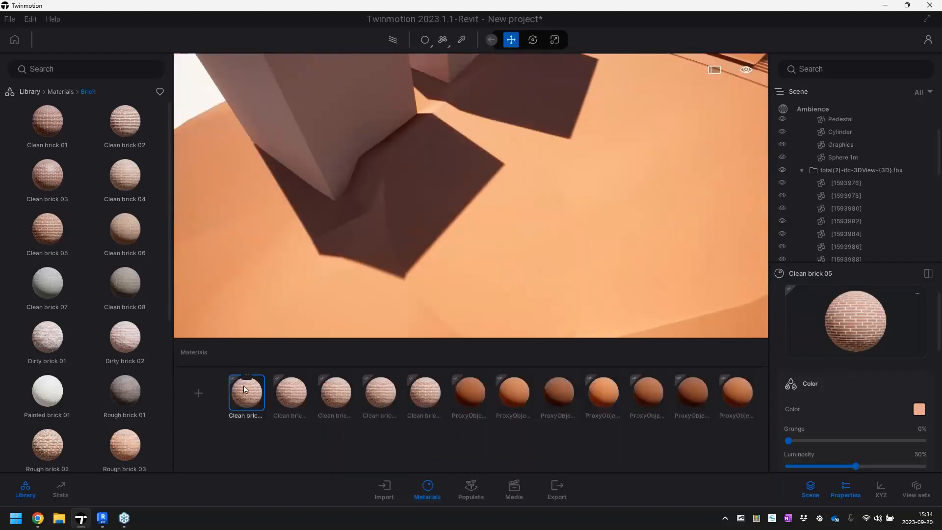
scroll(846, 401, "down", 2)
scroll(860, 403, "down", 2)
left_click(920, 382)
type("1")
type("00")
key("Return")
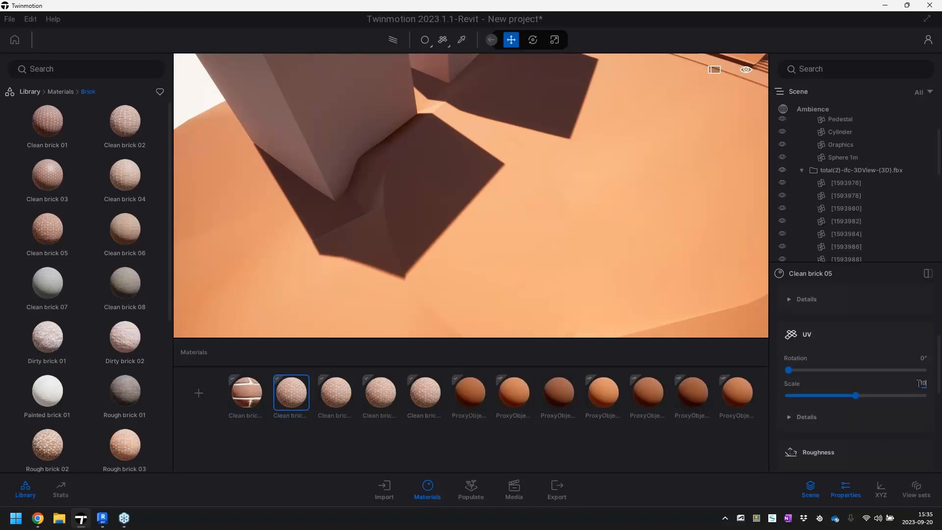
Set the UV scale of the remaining three Clean brick 05 materials to 10
left_click(348, 388)
left_click(916, 383)
type("10")
key("Return")
left_click(393, 388)
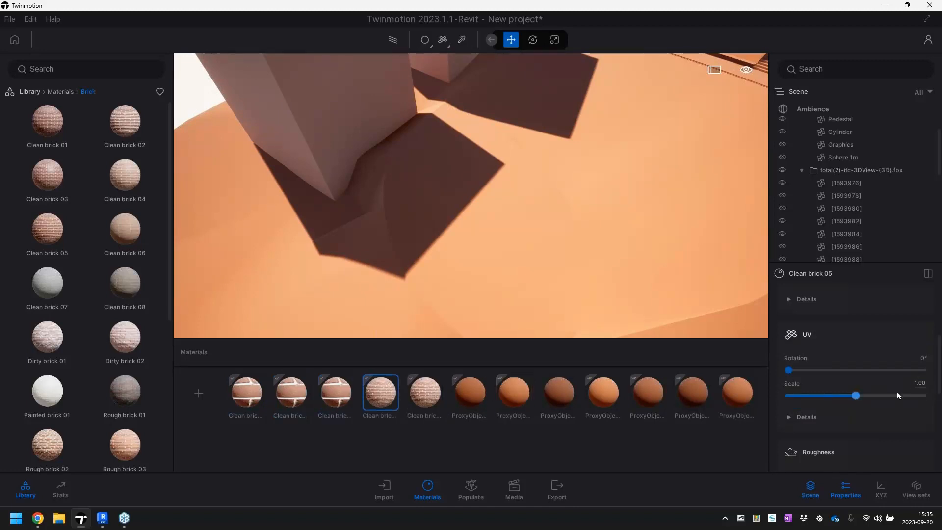
left_click(915, 383)
type("10")
key("Return")
left_click(427, 391)
left_click(917, 383)
type("10")
key("Return")
Fly past the buildings towards the stairs to examine the brick pattern on the walls
right_click_drag(693, 309, 679, 250)
key("a")
key("w")
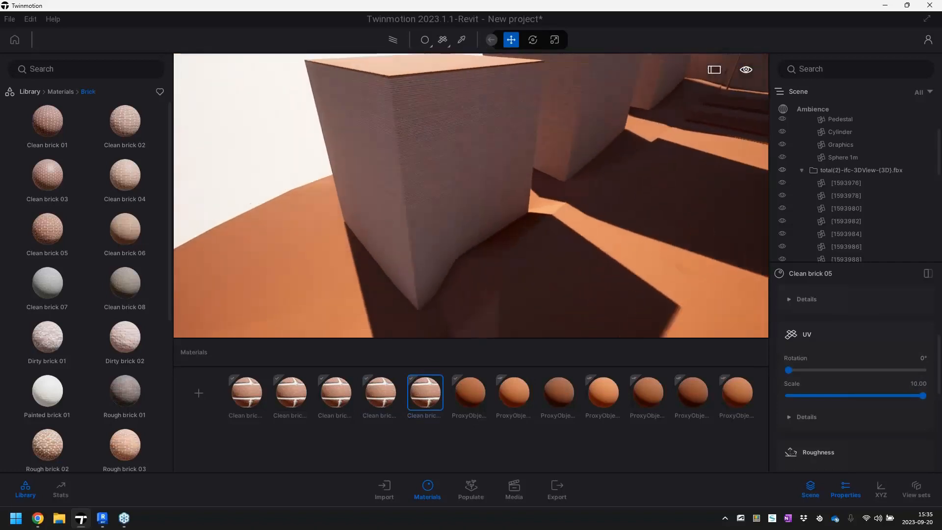
key("w")
right_click_drag(679, 250, 648, 179)
key("d")
key("d")
key("w")
key("w")
key("d")
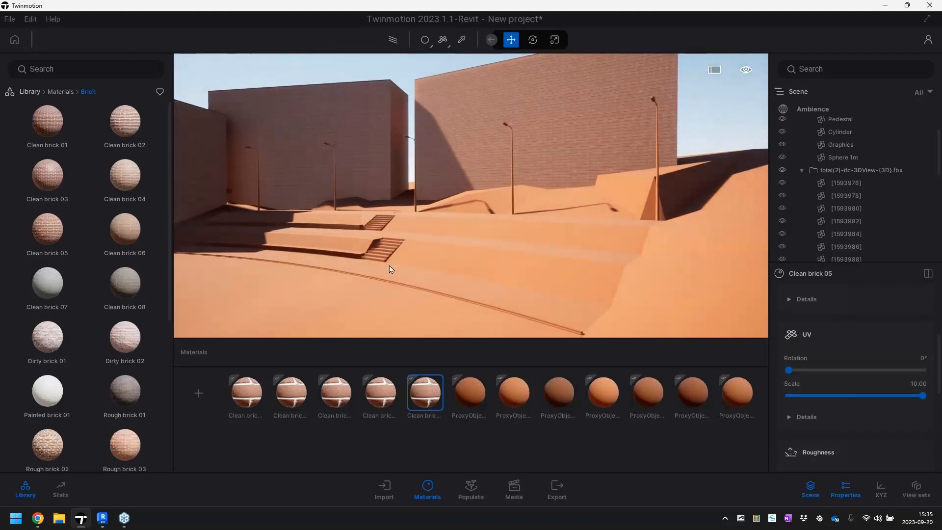
Open the natural ground materials in the library and apply Grass 1 to the ground surface in front of the stairs
left_click(62, 91)
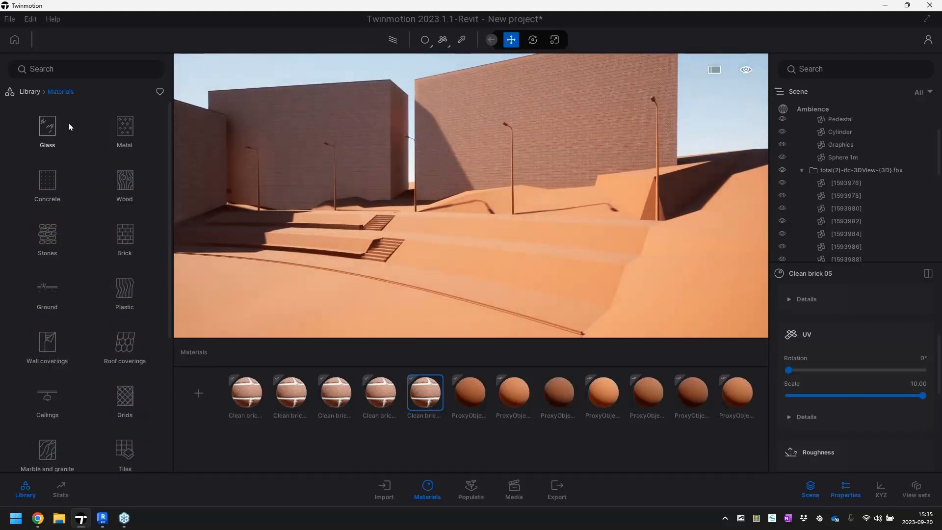
left_click(47, 294)
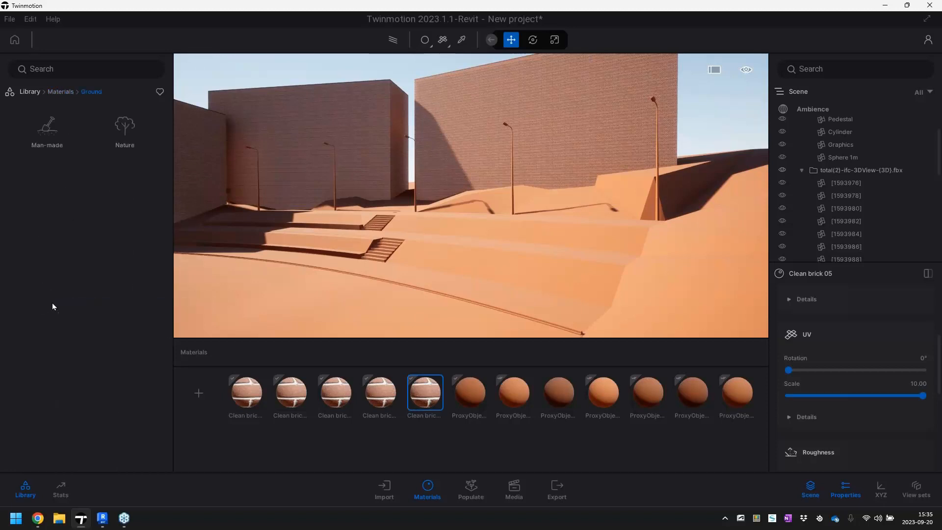
left_click(128, 135)
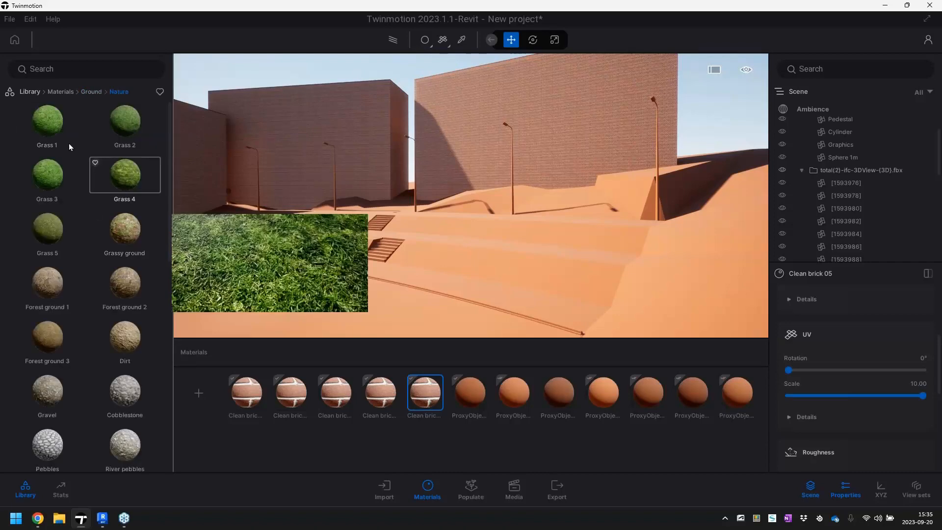
left_click_drag(48, 123, 298, 320)
Set the UV scale of Grass 1 to 10 and apply the same material to the surrounding terrain slope
mouse_move(353, 316)
right_mouse_down()
mouse_move(341, 339)
mouse_move(346, 358)
mouse_move(361, 324)
right_mouse_up()
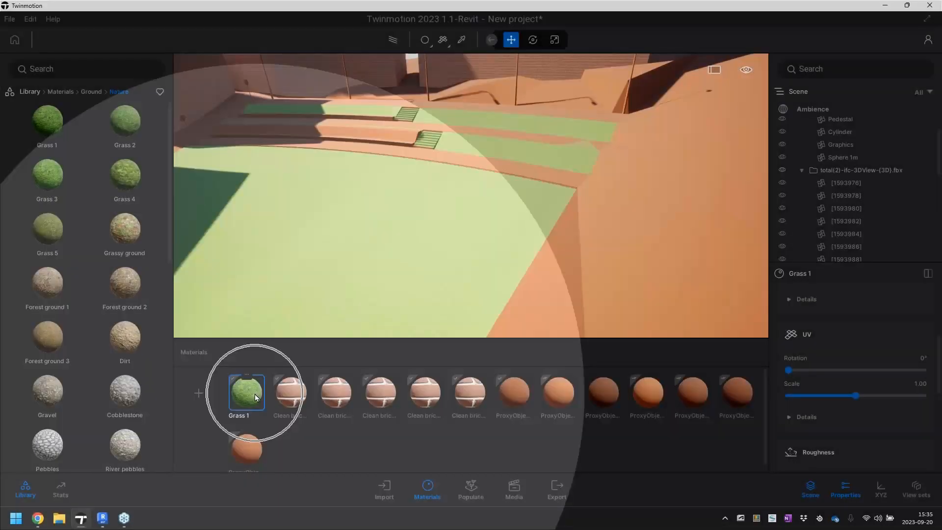
scroll(844, 380, "down", 5)
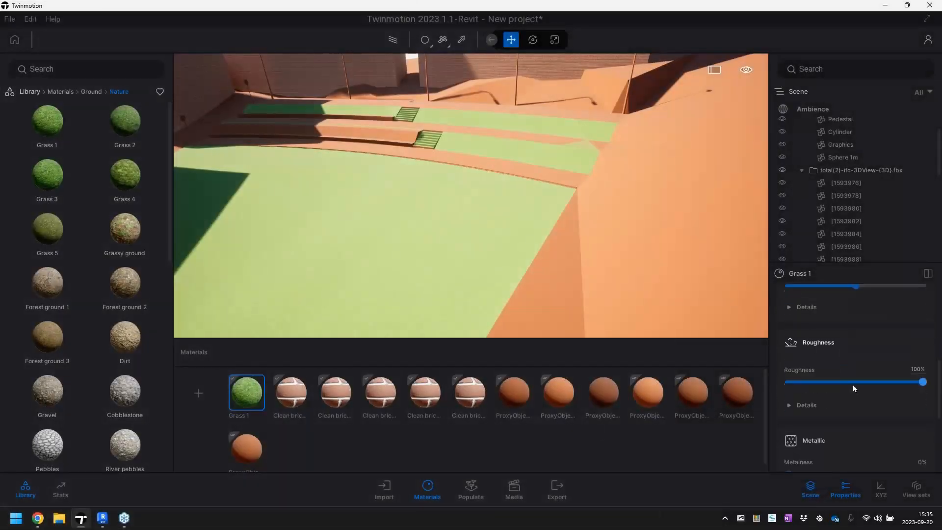
scroll(864, 395, "up", 1)
scroll(861, 389, "up", 1)
left_click(920, 399)
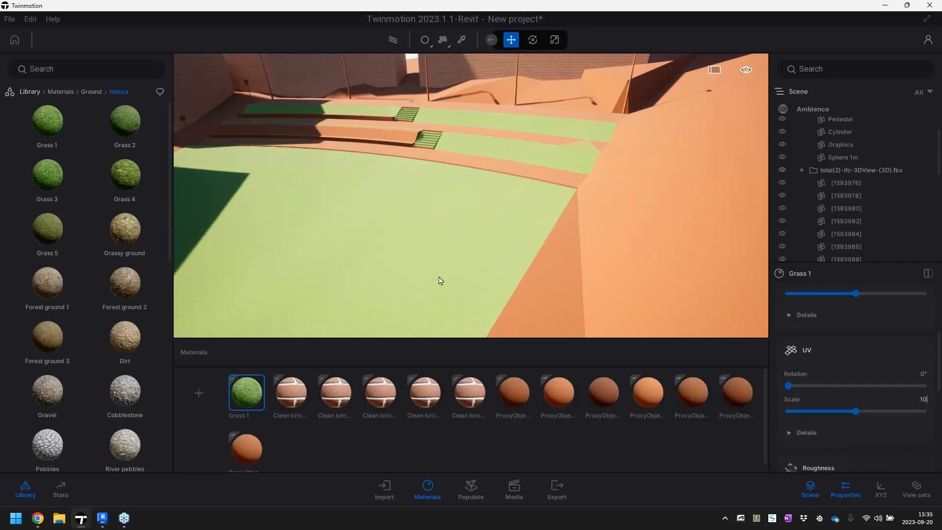
left_click_drag(262, 387, 595, 228)
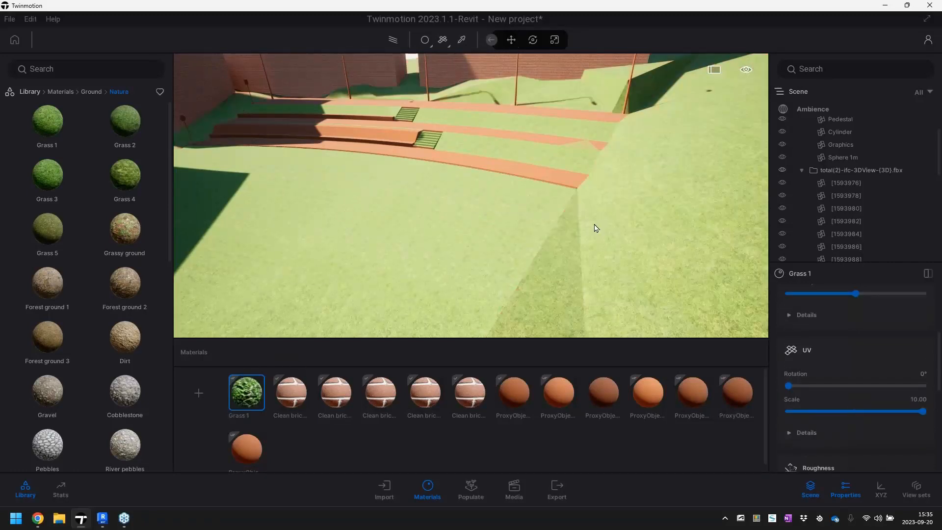
Apply the Galvanised steel 01 metal material to the three nearest lamp posts along the path
right_click_drag(471, 196, 510, 193)
key("w")
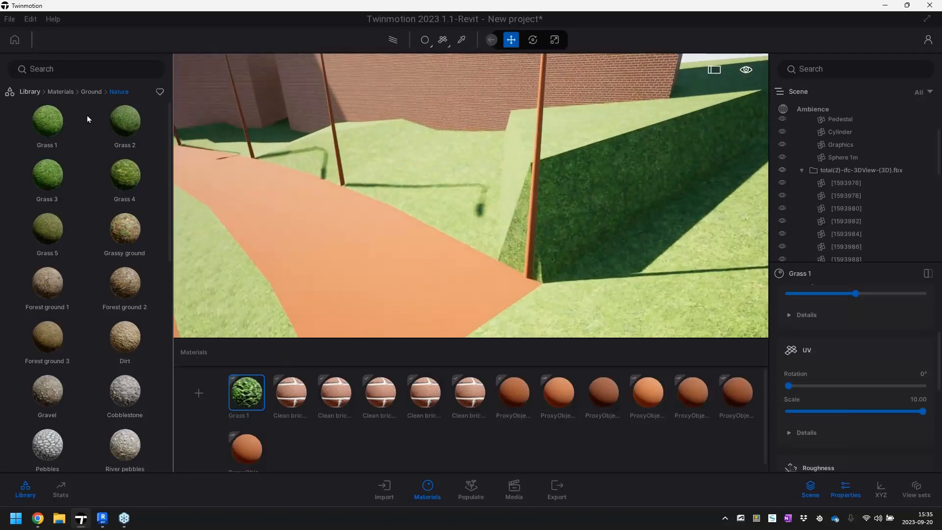
left_click(60, 92)
left_click(124, 128)
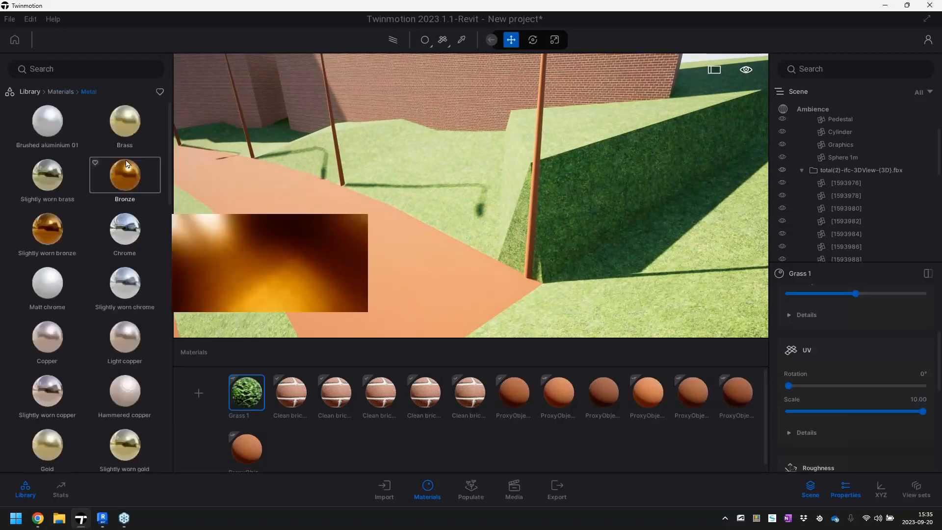
mouse_move(76, 237)
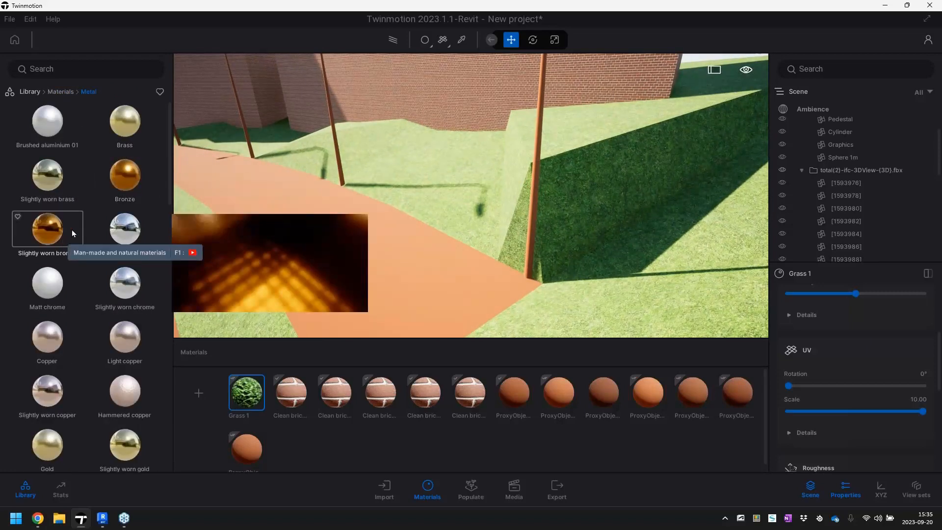
scroll(45, 401, "down", 2)
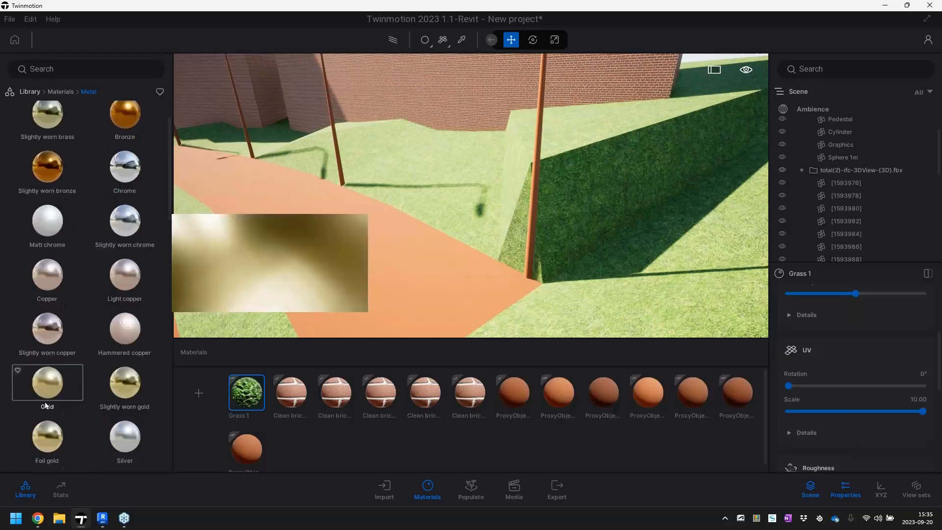
scroll(106, 423, "down", 1)
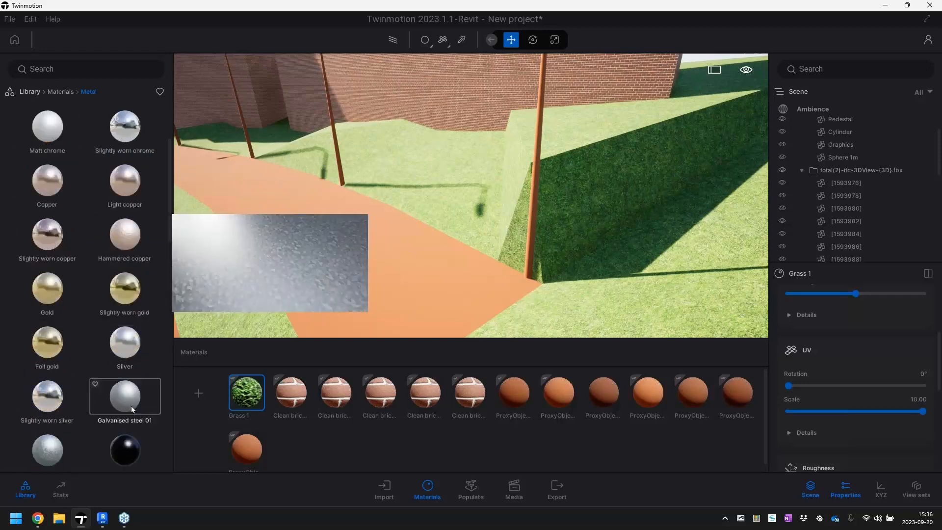
left_click_drag(126, 407, 529, 252)
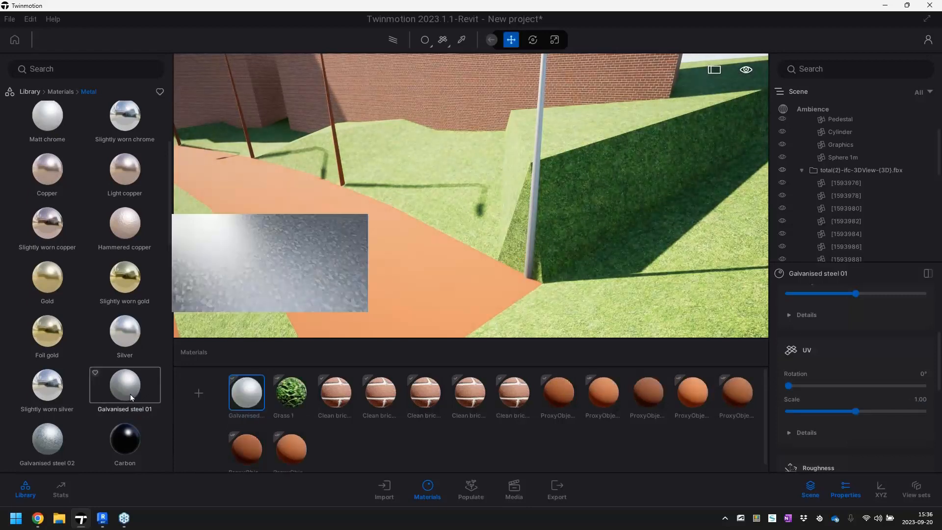
left_click_drag(180, 287, 337, 159)
left_click_drag(137, 378, 248, 140)
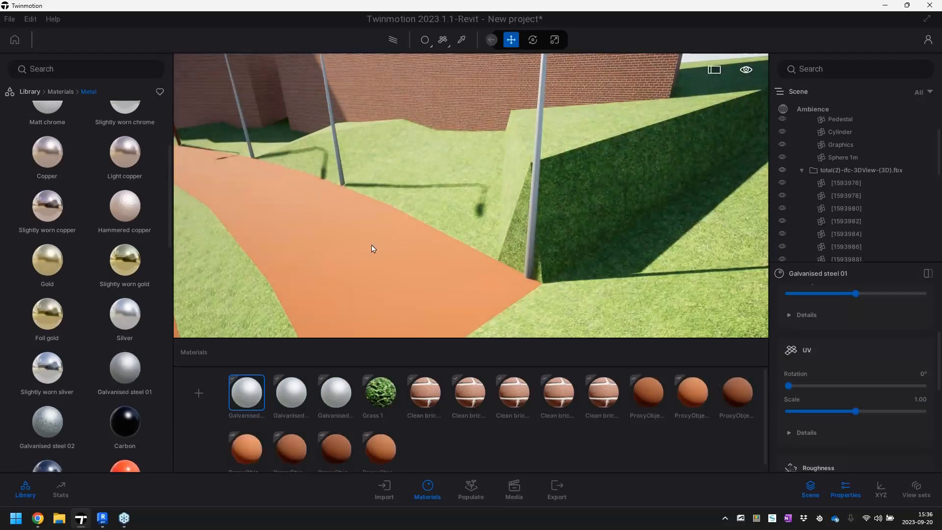
Apply Galvanised steel 01 to the two remaining lamp posts near the far building
right_click_drag(372, 248, 299, 196)
key("w")
mouse_move(347, 268)
right_mouse_down()
mouse_move(417, 265)
mouse_move(346, 267)
right_mouse_up()
left_click_drag(127, 369, 493, 295)
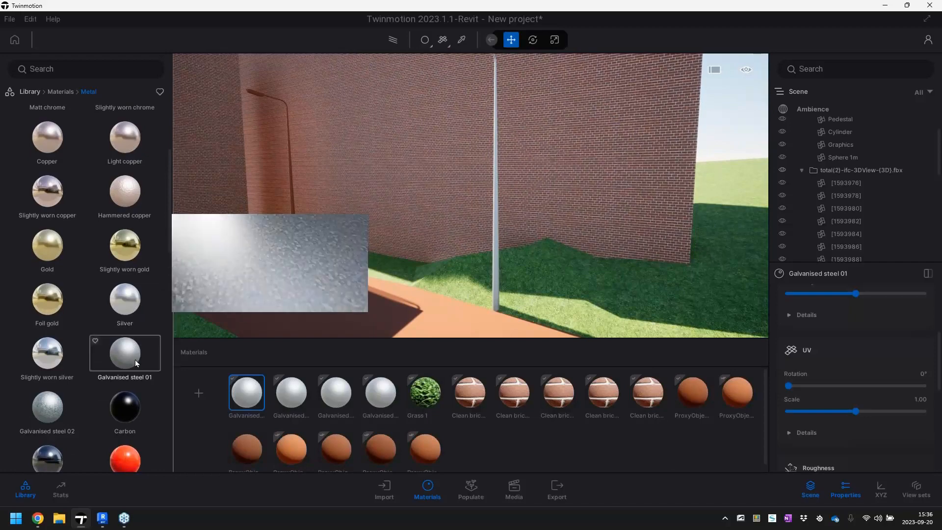
left_click_drag(266, 257, 294, 248)
Fly back over the terraces and examine where the path meets the grass surface up close
right_click_drag(294, 248, 393, 271)
key("s")
key("s")
key("s")
key("a")
key("a")
key("d")
key("a")
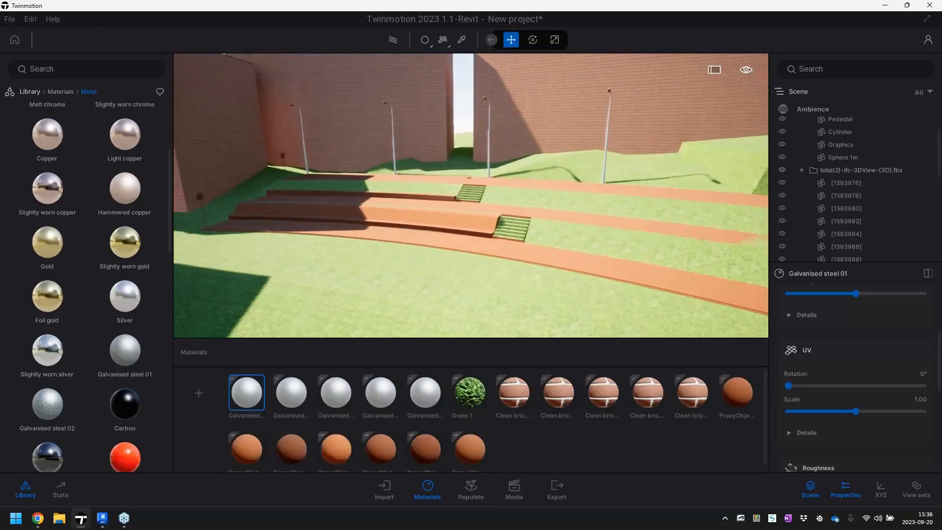
key("d")
right_click_drag(392, 271, 412, 304)
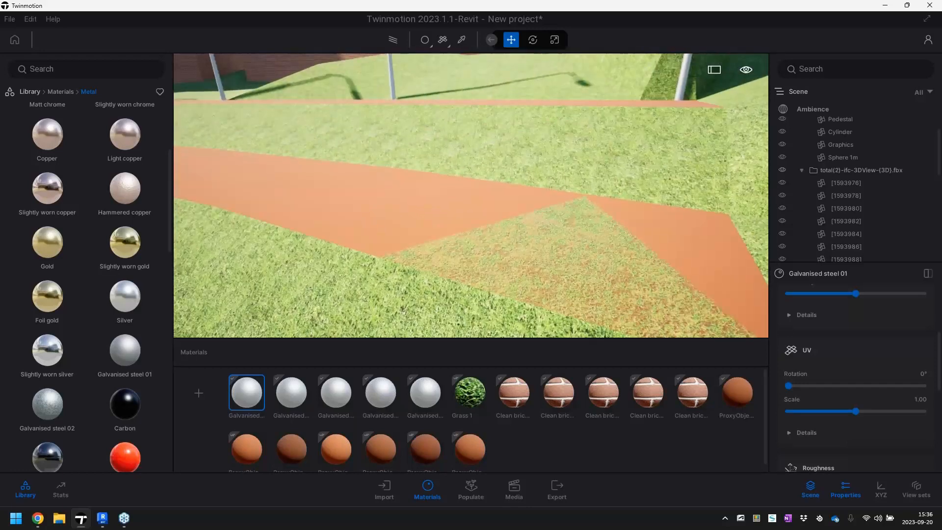
Select the terrace path surface that is partly covered by grass and set its Z position to 0.05 m
key("s")
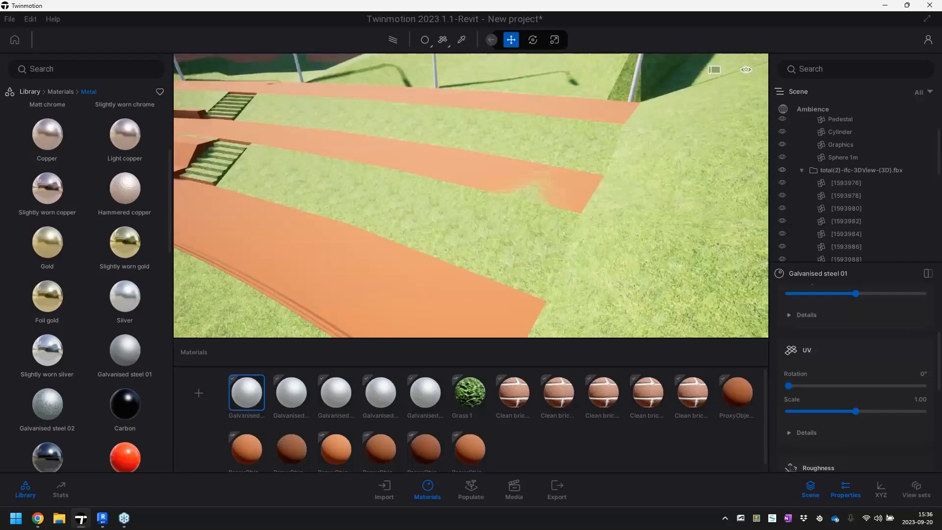
key("s")
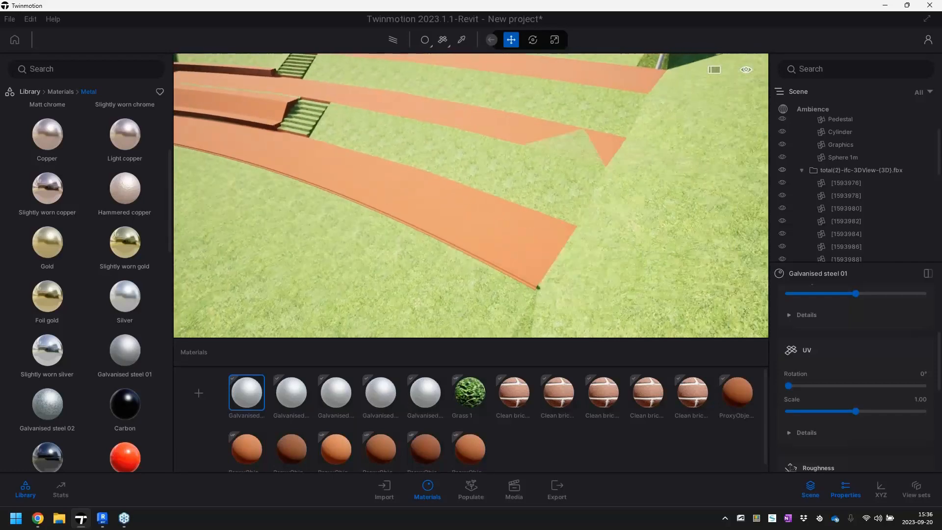
key("w")
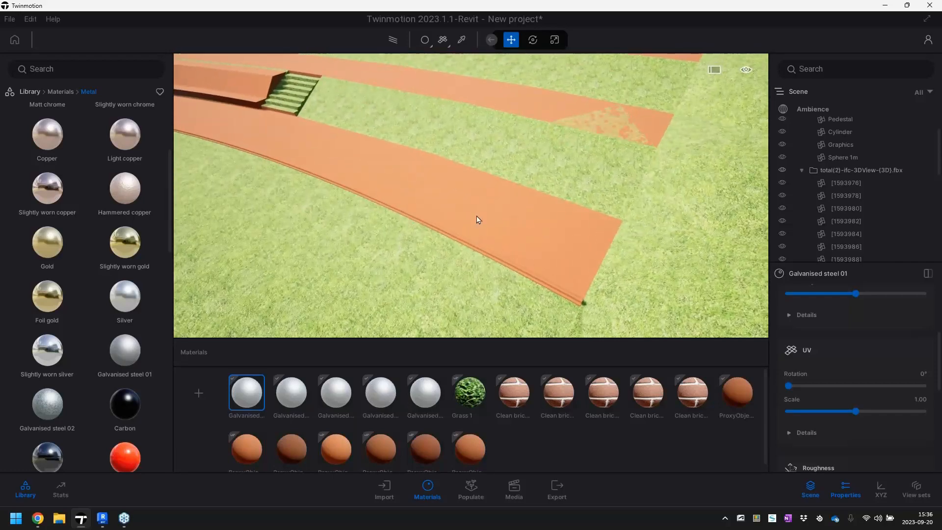
left_click(492, 228)
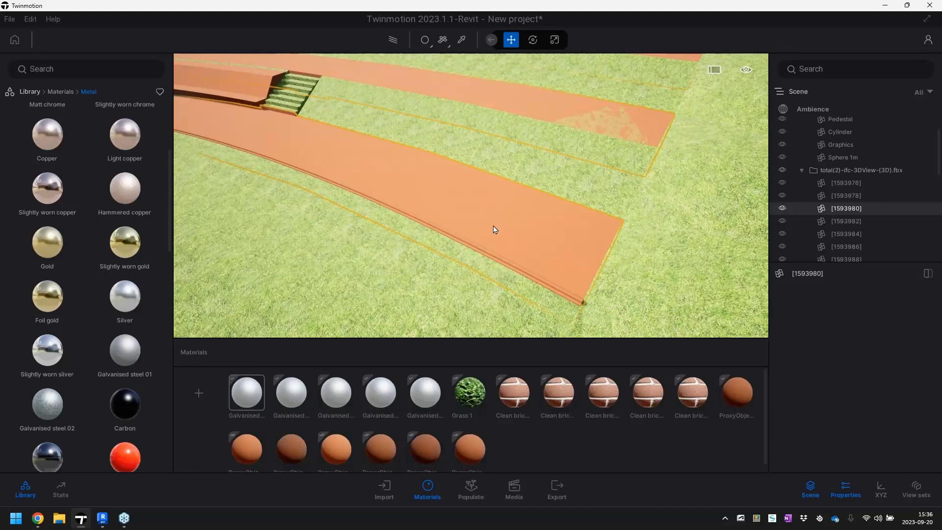
left_click(881, 492)
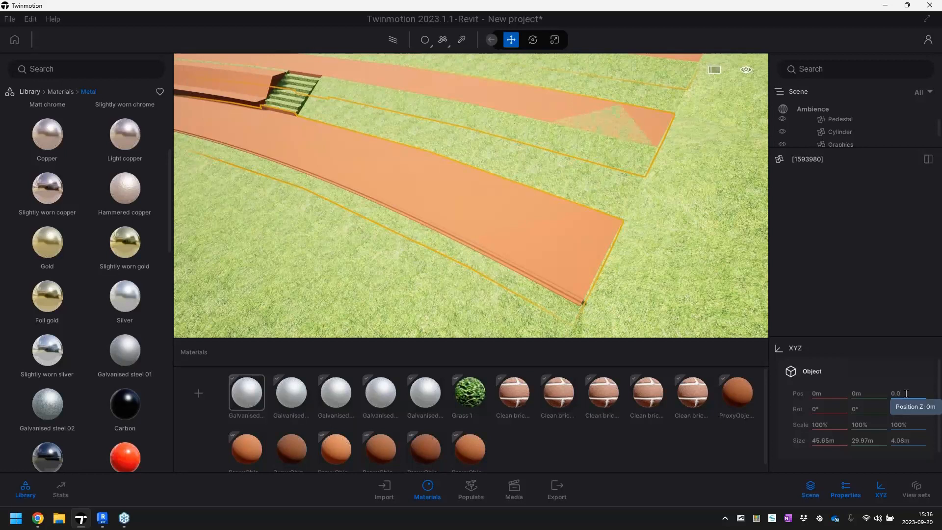
key("Return")
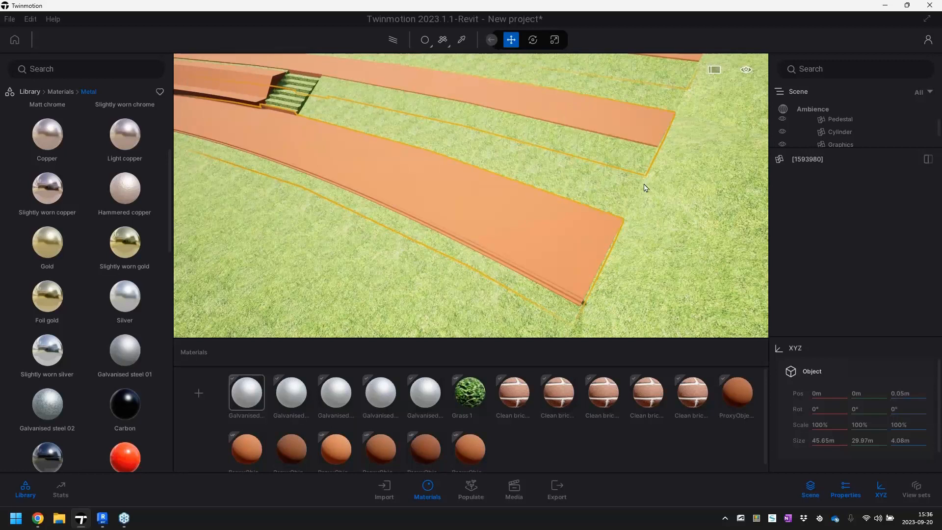
Apply the man-made ground material Asphalt 1 to the terrace paths and set its UV scale to 10
left_click(55, 92)
left_click(31, 92)
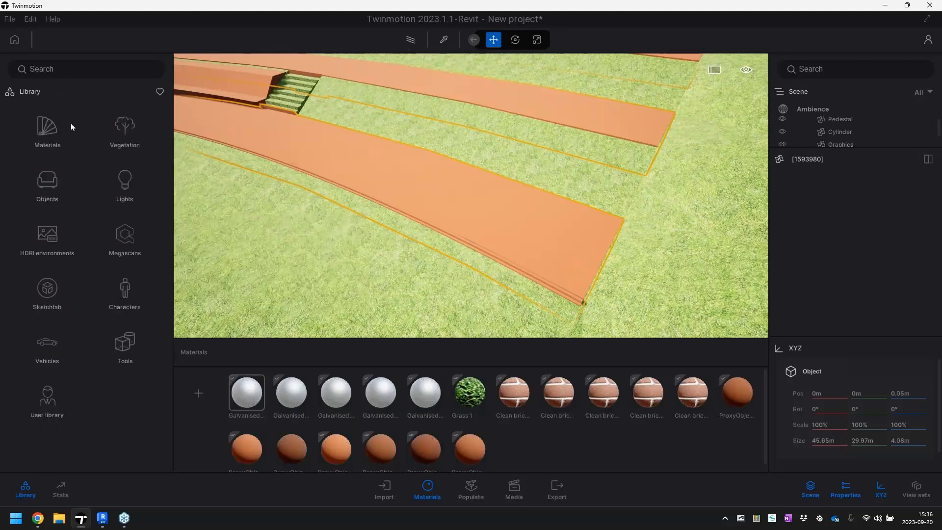
left_click(42, 129)
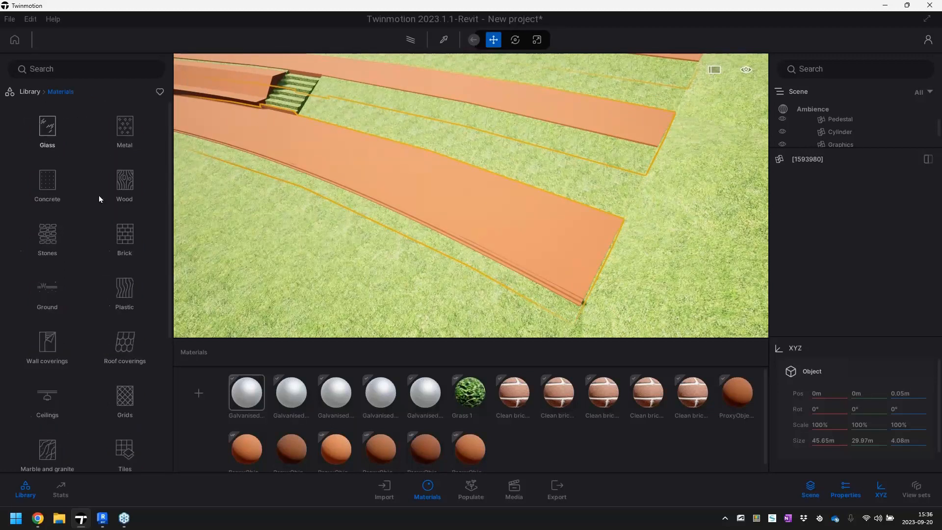
left_click(51, 289)
left_click(54, 125)
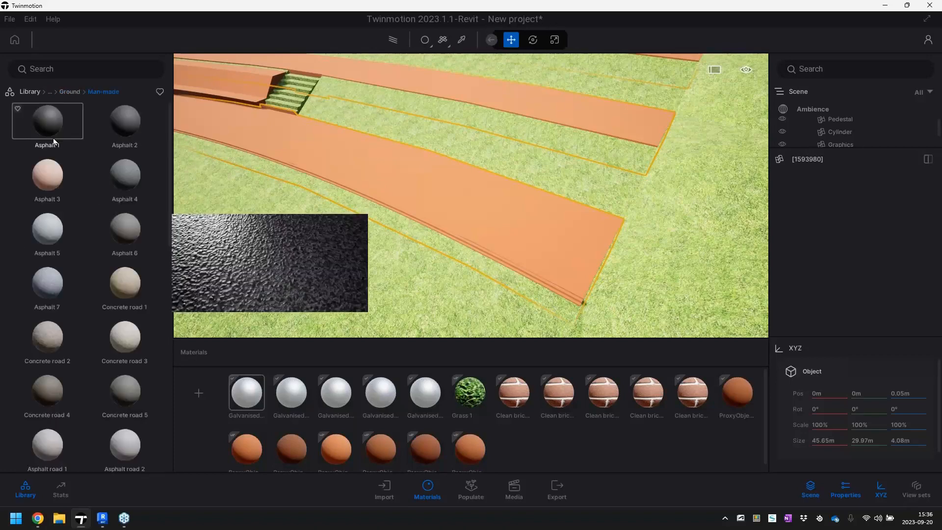
left_click_drag(53, 142, 366, 151)
left_click_drag(526, 222, 526, 222)
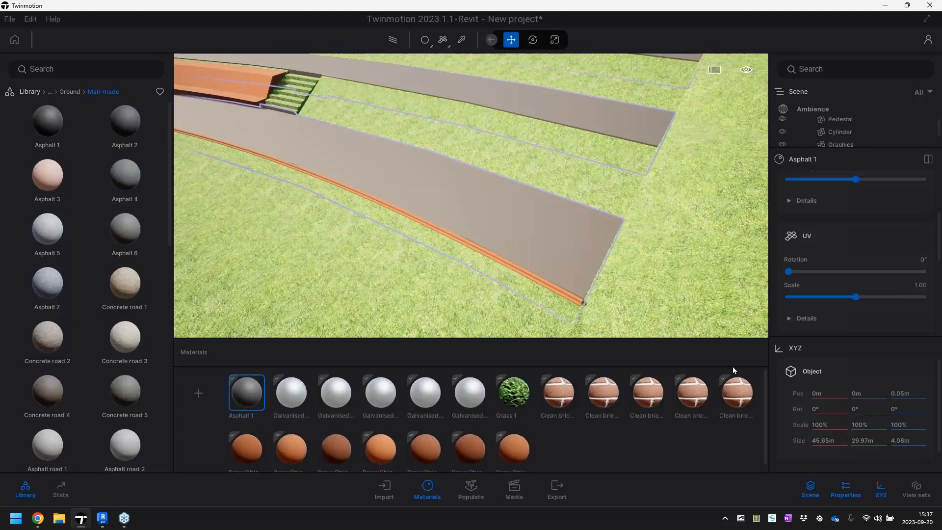
left_click(883, 494)
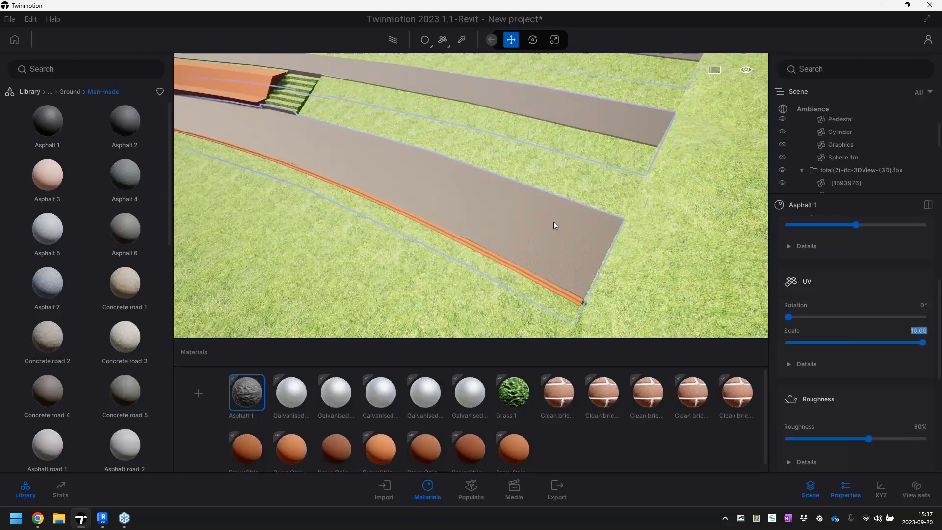
Apply the Slate cobblestone ground material to the low orange wall beside the grassy steps
scroll(555, 225, "up", 6)
right_click_drag(555, 225, 441, 127)
scroll(441, 127, "up", 3)
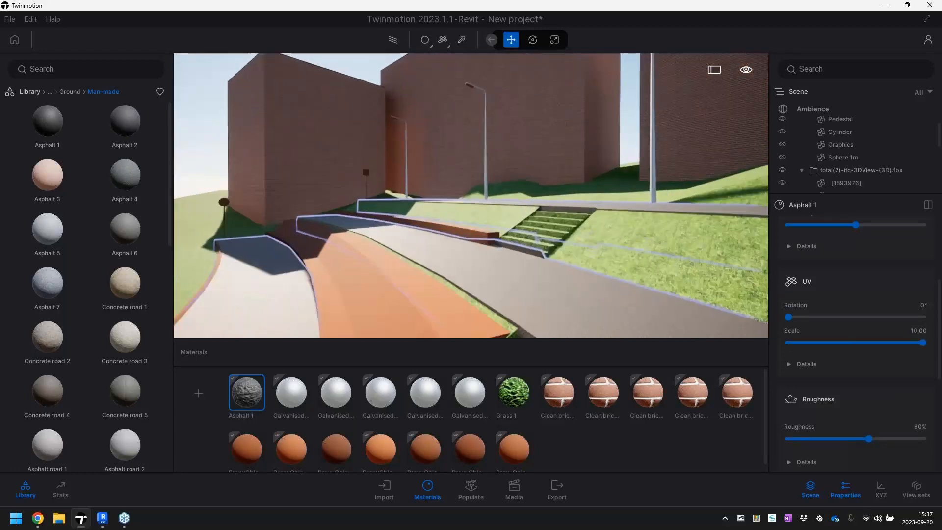
scroll(470, 196, "up", 4)
right_click_drag(471, 196, 471, 250)
scroll(471, 250, "up", 2)
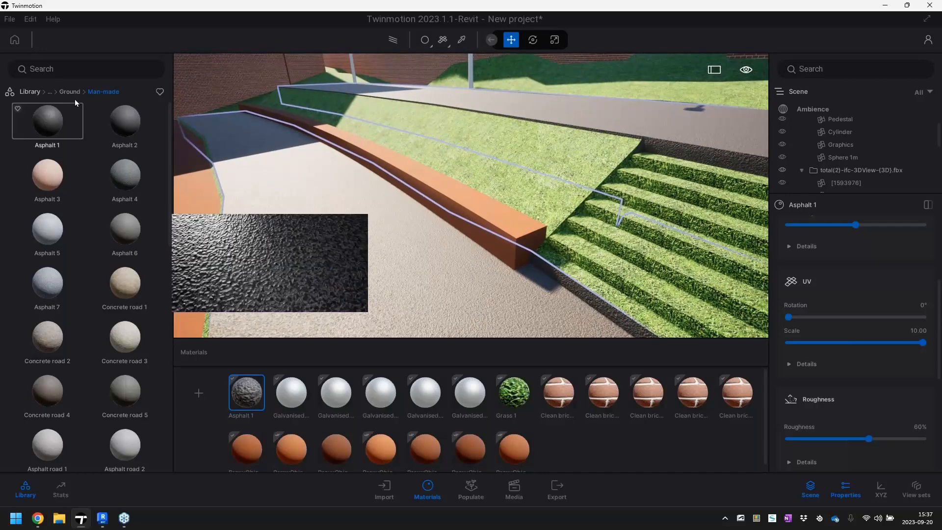
scroll(86, 288, "down", 4)
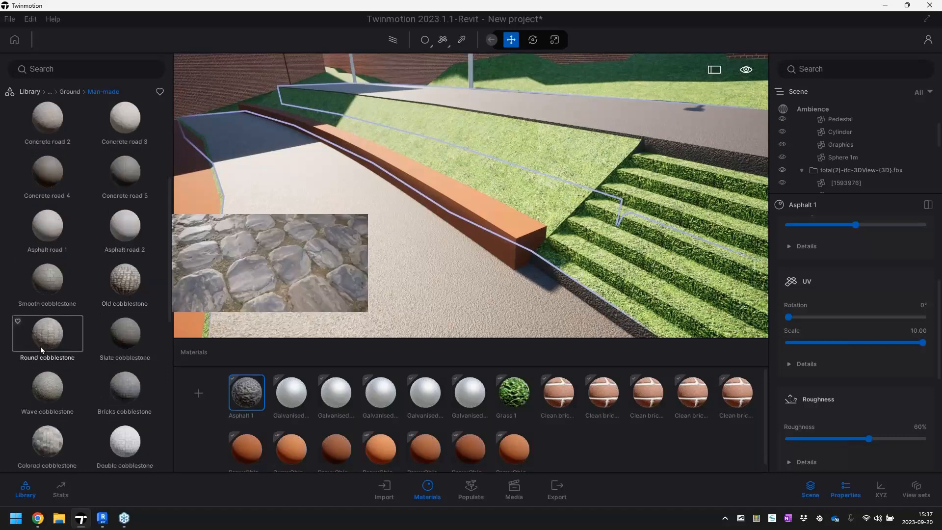
scroll(47, 370, "down", 1)
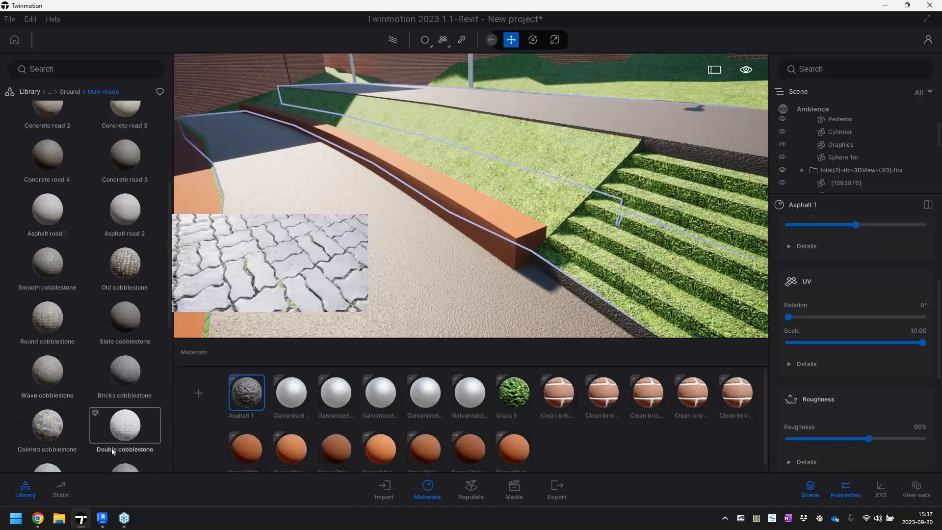
scroll(115, 448, "down", 3)
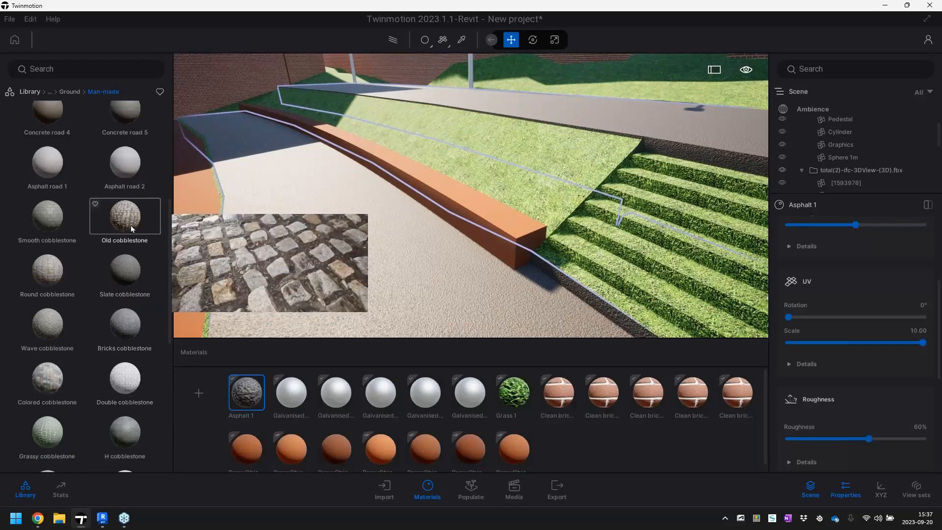
left_click_drag(126, 284, 514, 229)
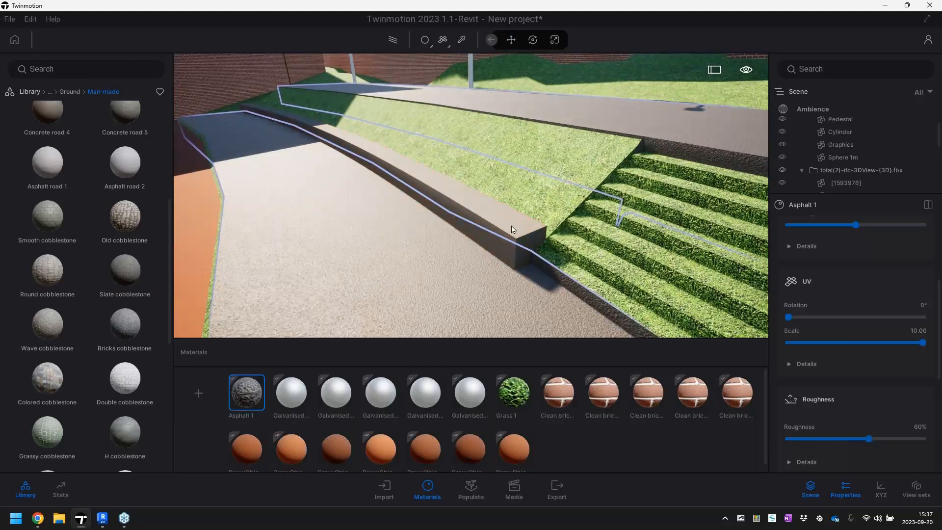
left_click_drag(512, 225, 512, 224)
Set the UV scale of the Slate cobblestone material to 10
left_click(289, 391)
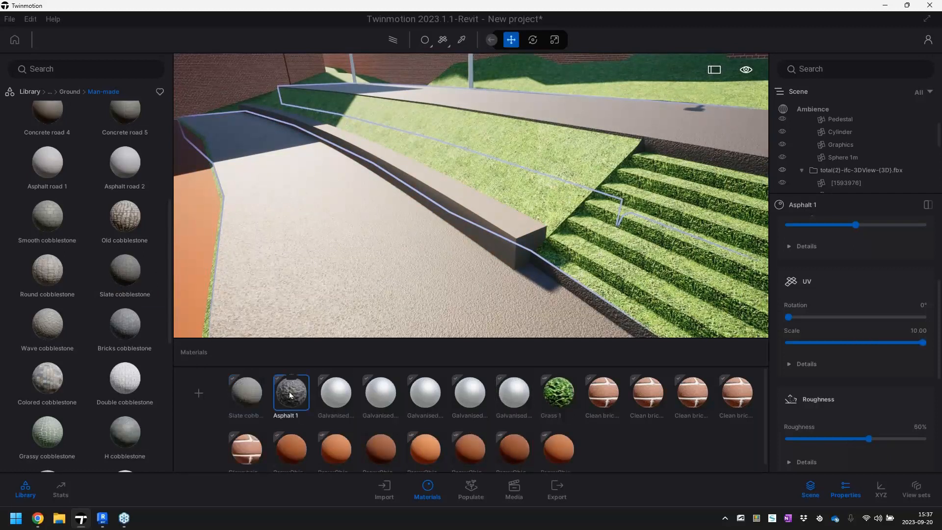
left_click(247, 391)
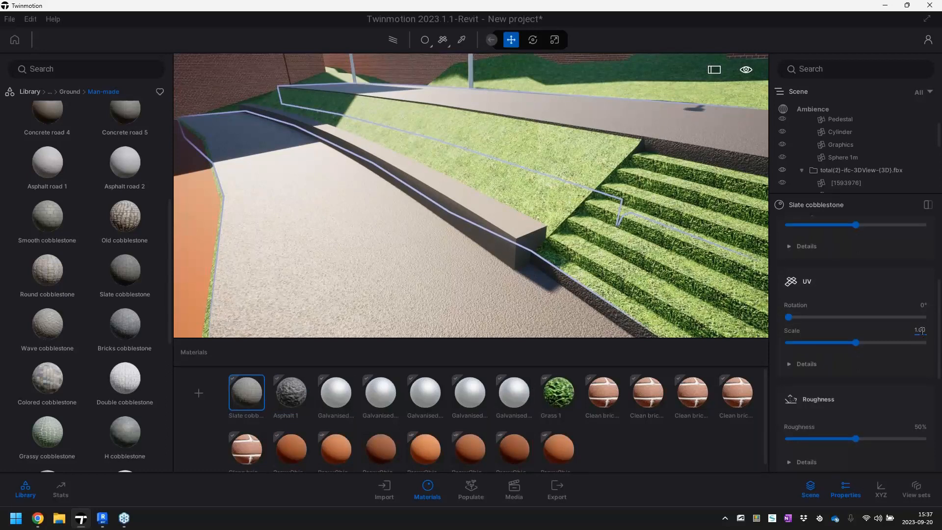
key("Return")
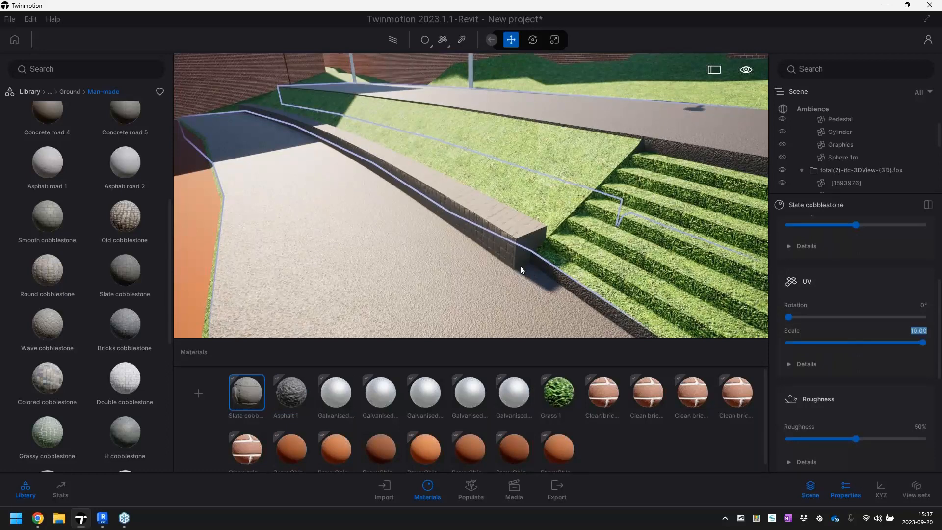
Apply the Asphalt road 1 material to the remaining orange surface between the terrace paths
scroll(605, 190, "up", 6)
scroll(605, 190, "down", 5)
middle_click_drag(605, 190, 675, 160)
scroll(529, 211, "down", 8)
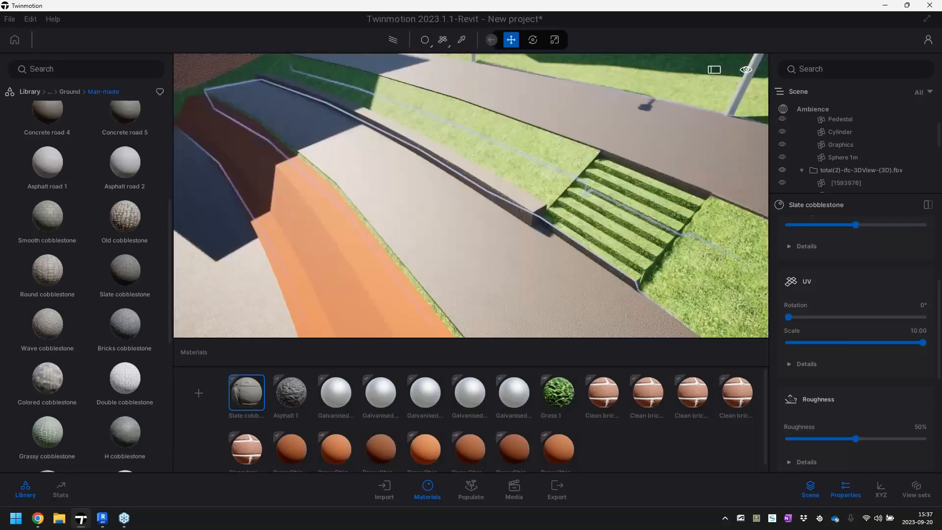
middle_click_drag(530, 211, 442, 118)
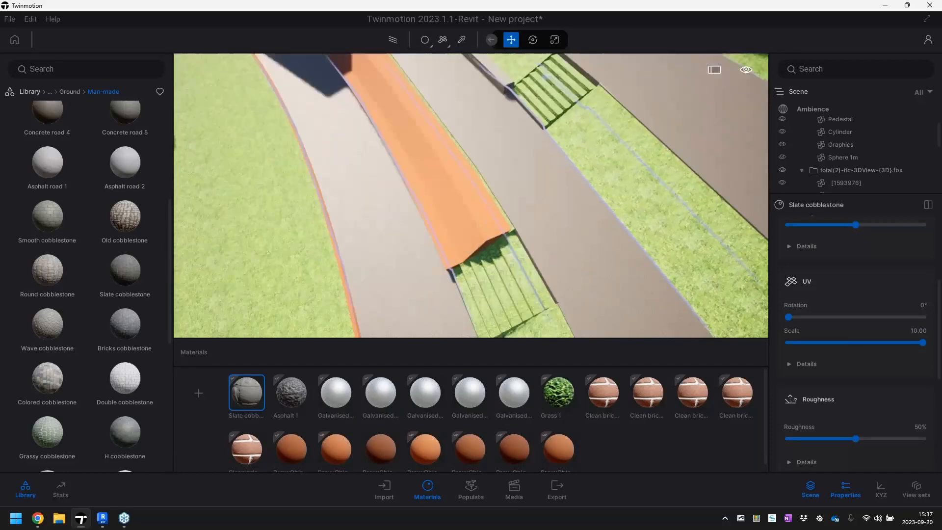
right_click_drag(441, 196, 417, 201)
left_click_drag(60, 164, 496, 178)
Fly back from the terraces and review the applied materials across the whole site
scroll(496, 179, "down", 8)
right_click_drag(495, 179, 633, 191)
key("s")
key("s")
right_click_drag(498, 221, 473, 188)
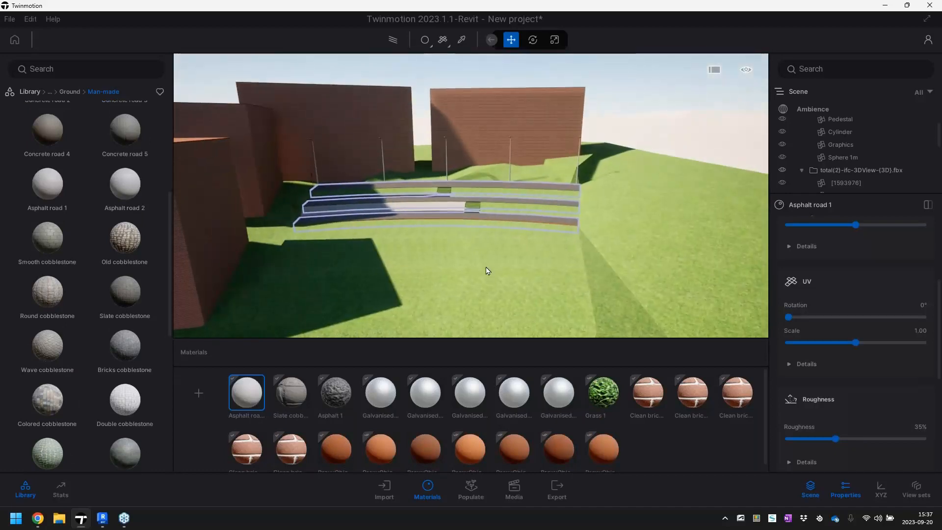
key("w")
right_click_drag(525, 267, 564, 295)
key("s")
key("w")
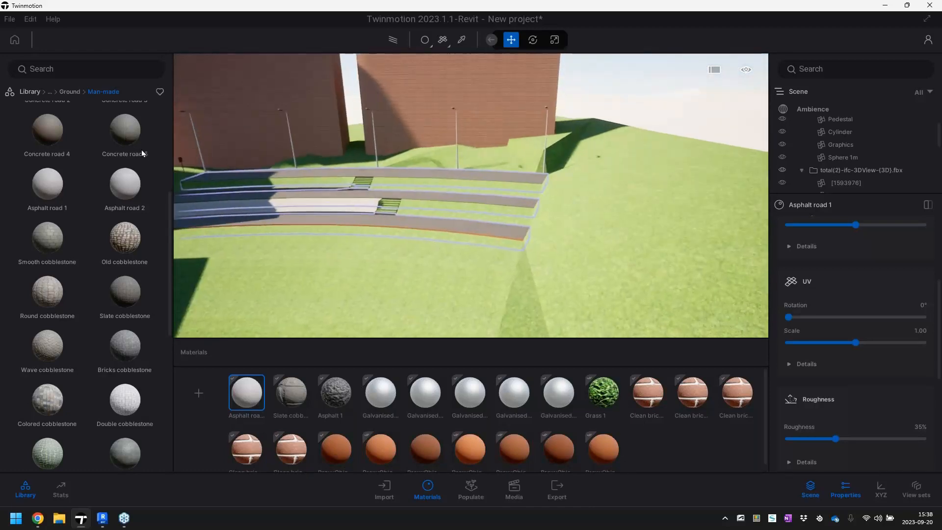
Place three Katsura trees from the vegetation library in a row on the grass slope in front of the terraces
left_click(30, 92)
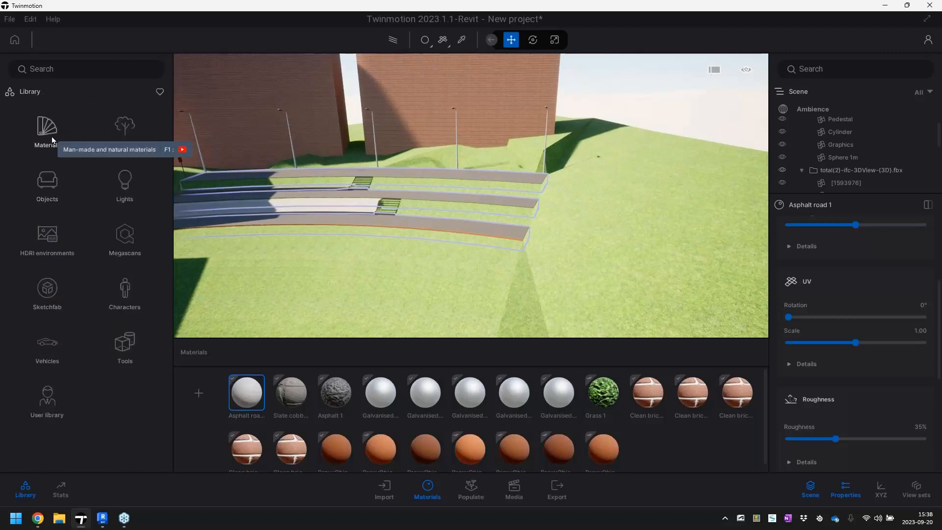
left_click(119, 130)
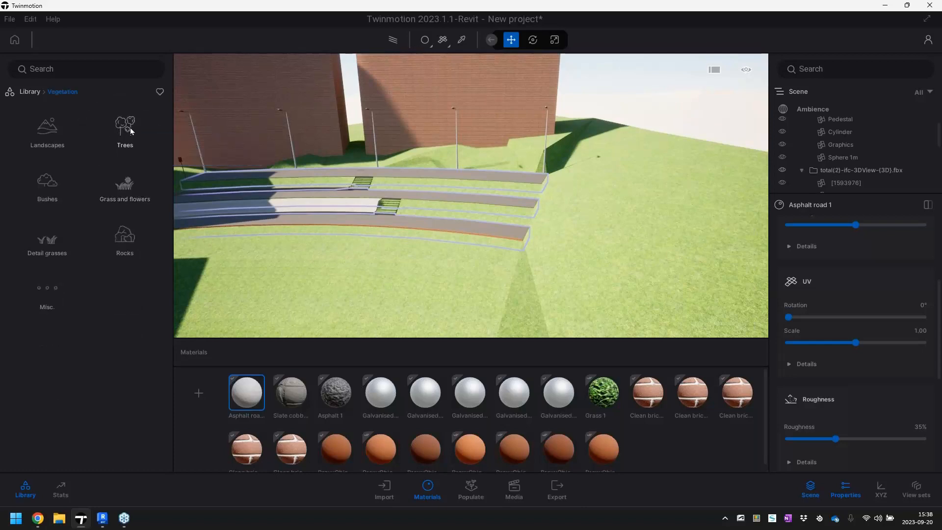
left_click(130, 127)
mouse_move(57, 263)
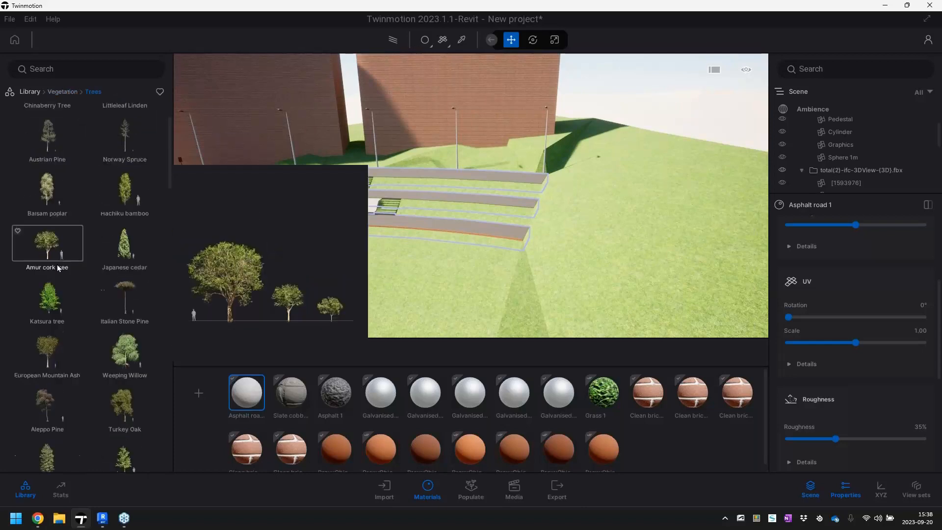
scroll(66, 266, "up", 3)
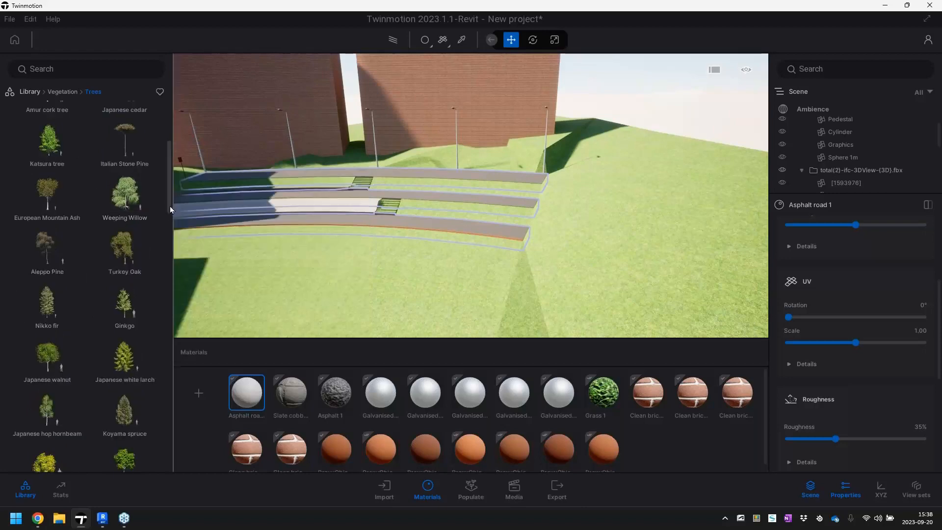
left_click_drag(170, 173, 170, 159)
right_click_drag(292, 246, 269, 247)
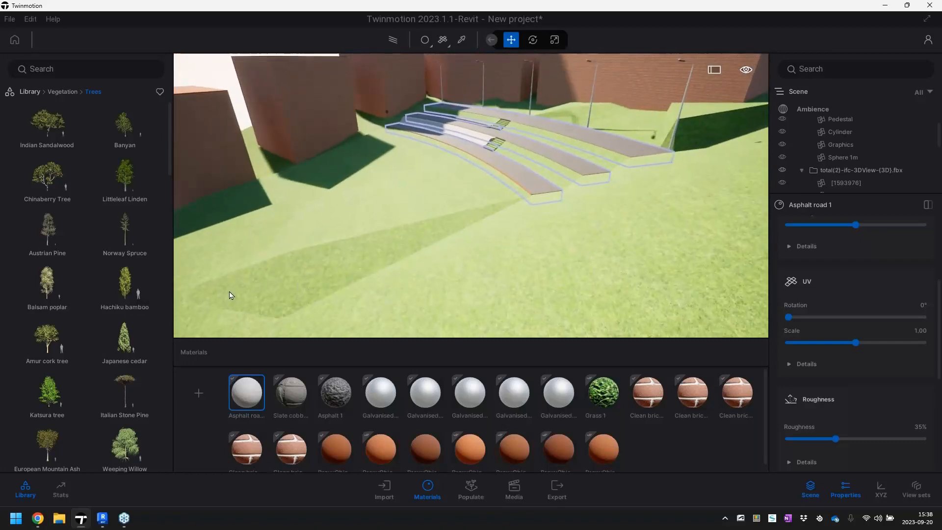
left_click_drag(45, 376, 663, 199)
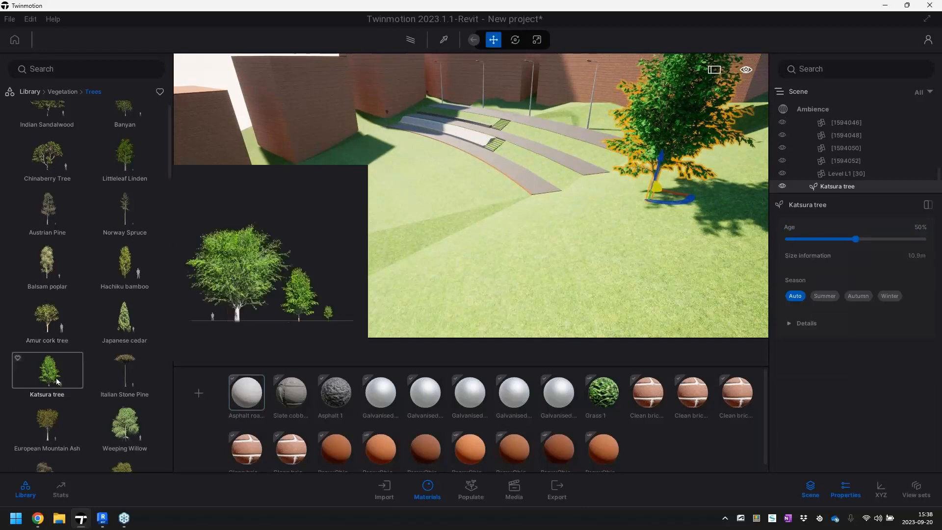
left_click_drag(49, 367, 530, 223)
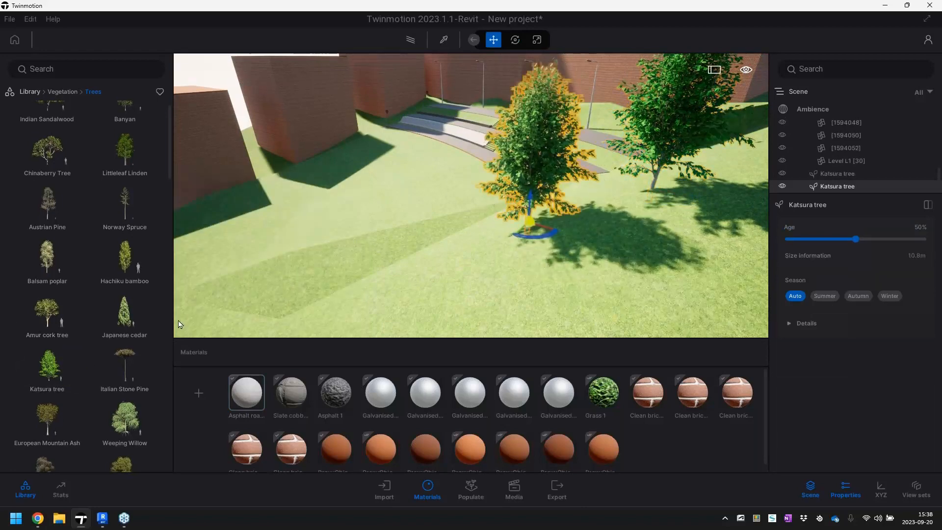
left_click_drag(71, 360, 425, 267)
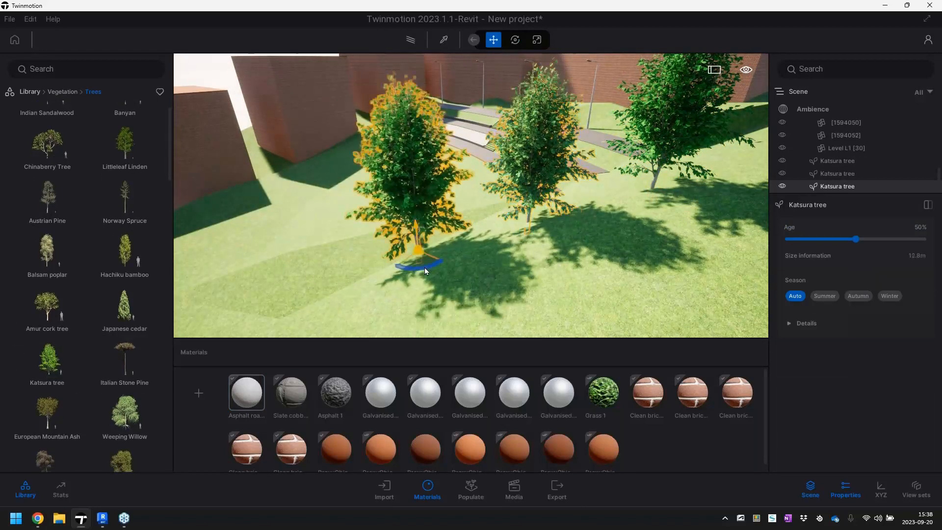
Place three more Katsura trees on the grass slope, extending the group towards the foreground
right_click_drag(426, 272, 375, 273)
left_click_drag(47, 363, 369, 252)
right_click_drag(370, 252, 412, 236)
left_click_drag(71, 353, 431, 291)
left_click_drag(82, 357, 542, 230)
right_click_drag(535, 234, 545, 234)
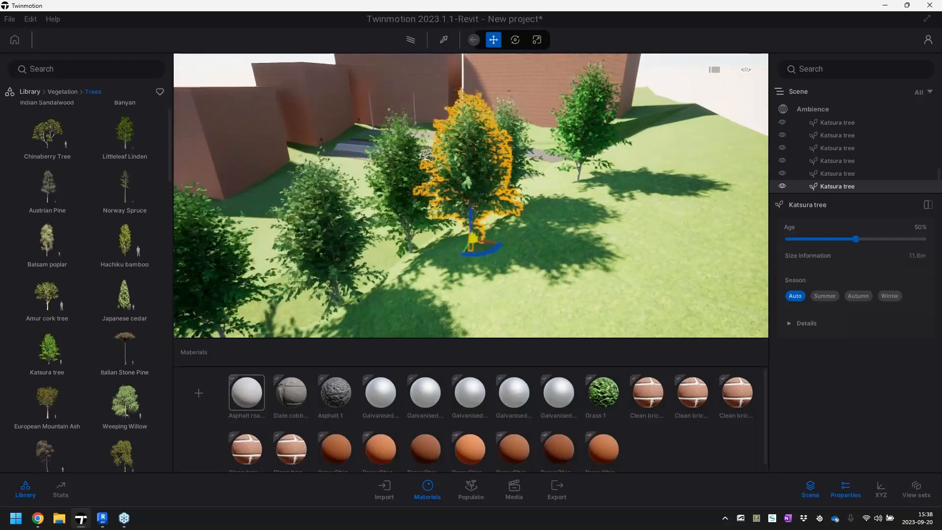
Set the season of the last two placed Katsura trees, one in mid-group and one in the foreground, to Autumn
key("w")
key("d")
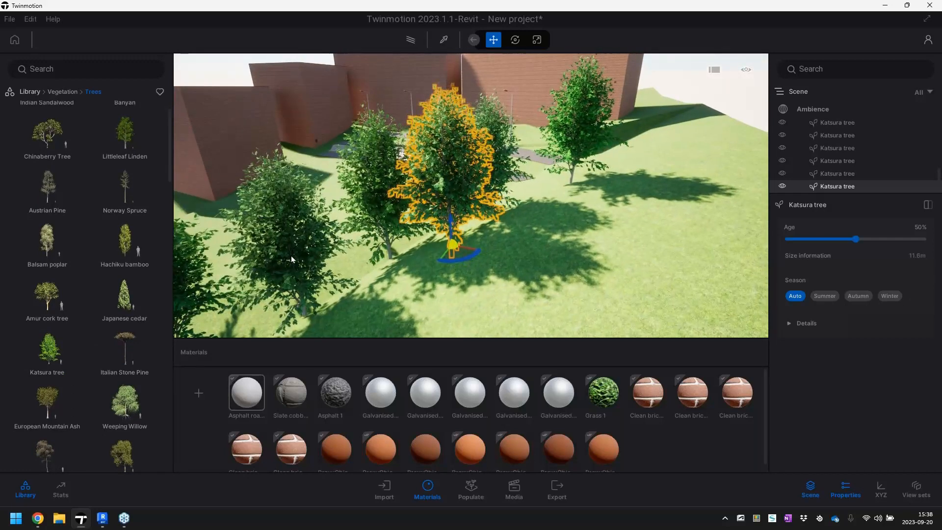
left_click(308, 316)
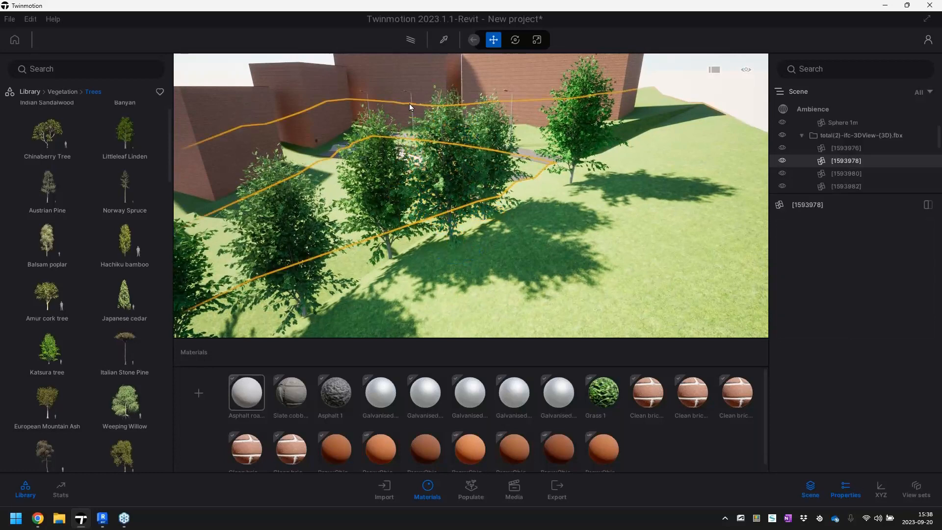
key("Escape")
left_click(453, 224)
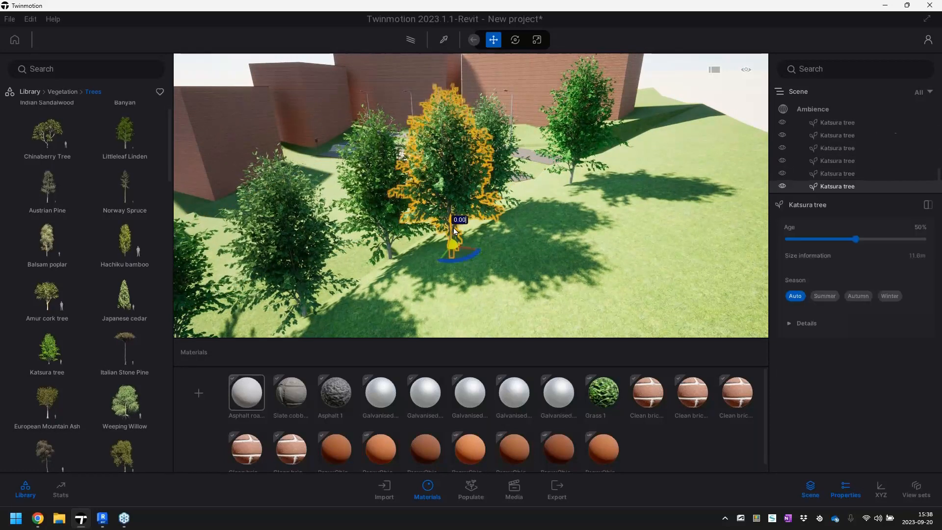
left_click(822, 296)
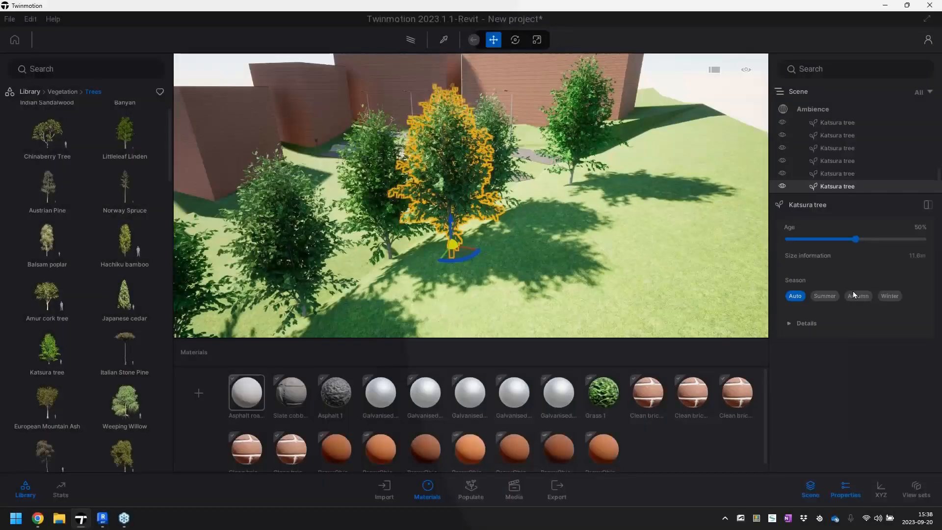
left_click(858, 297)
left_click(304, 286)
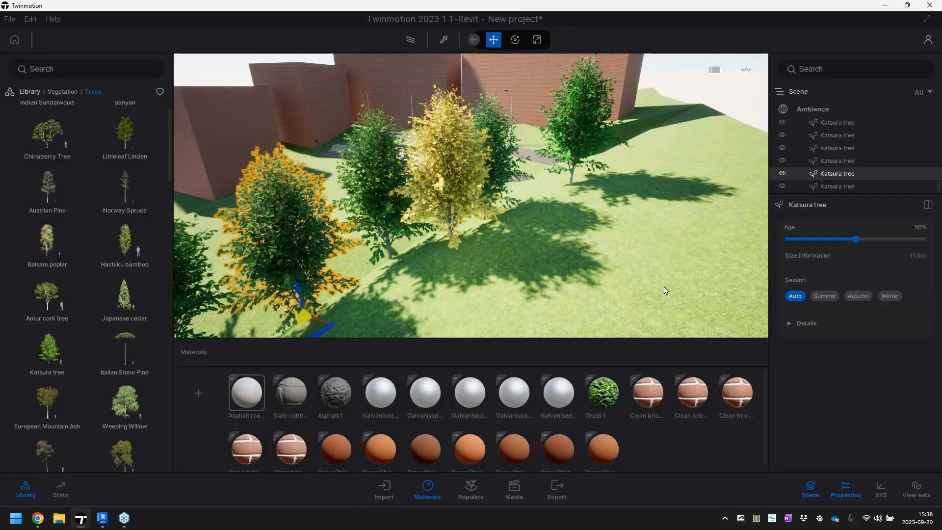
left_click(853, 296)
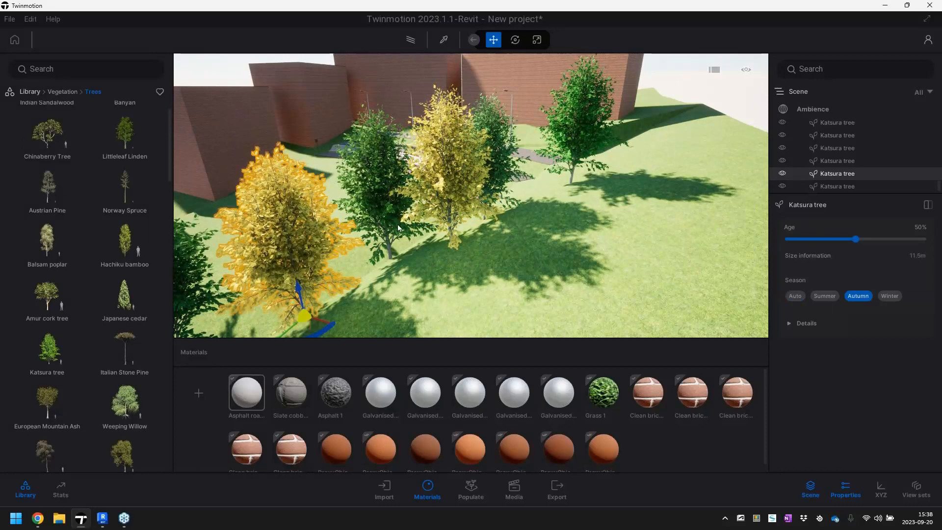
Reduce the age of the green Katsura tree standing between the two autumn trees to 42%
left_click(532, 254)
left_click(392, 210)
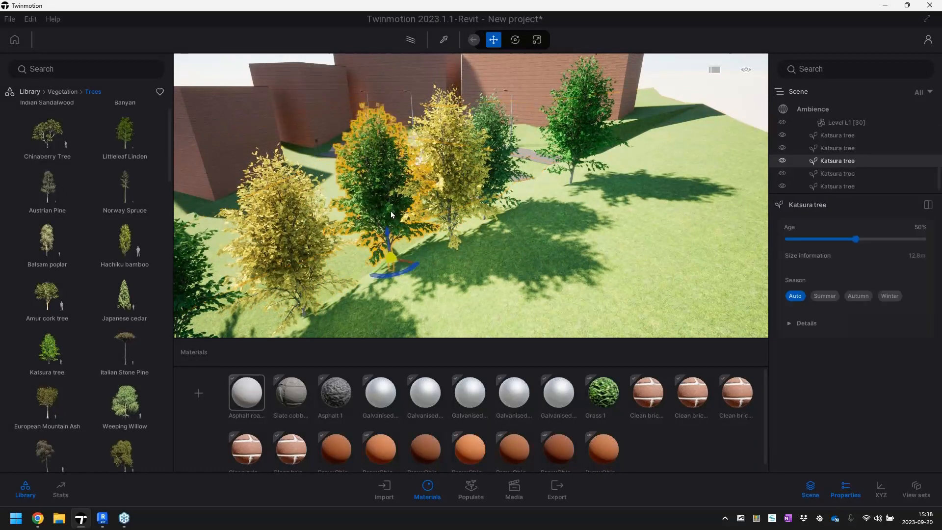
left_click_drag(857, 244, 887, 248)
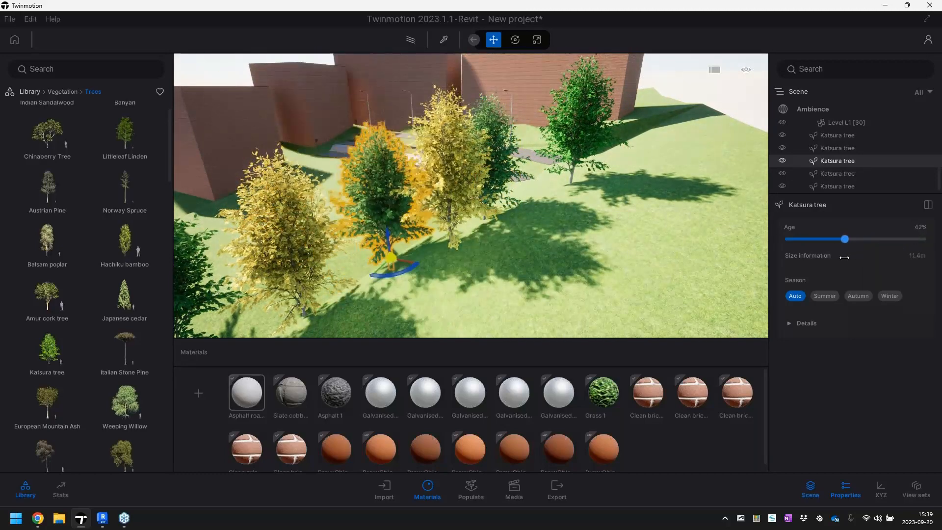
Open the Animated humans category of the Characters library
right_click_drag(630, 234, 549, 239)
key("w")
key("s")
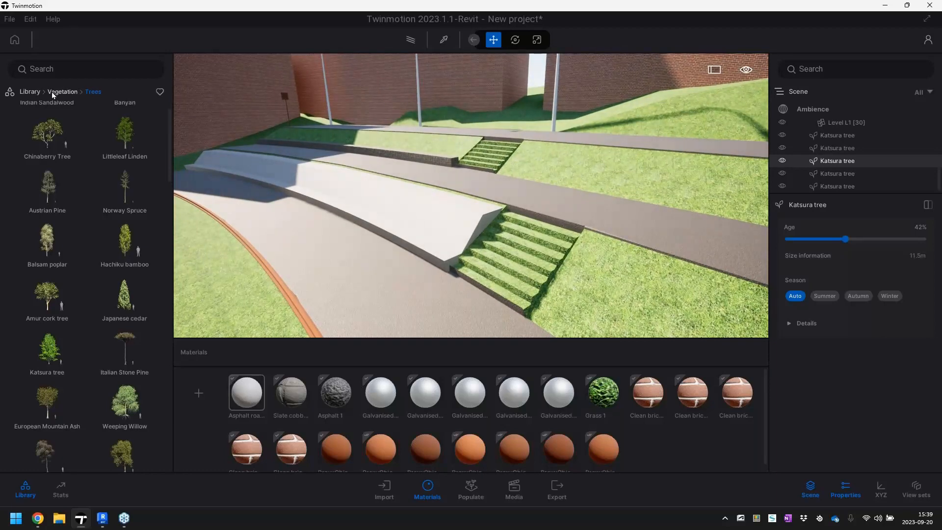
left_click(54, 93)
left_click(34, 94)
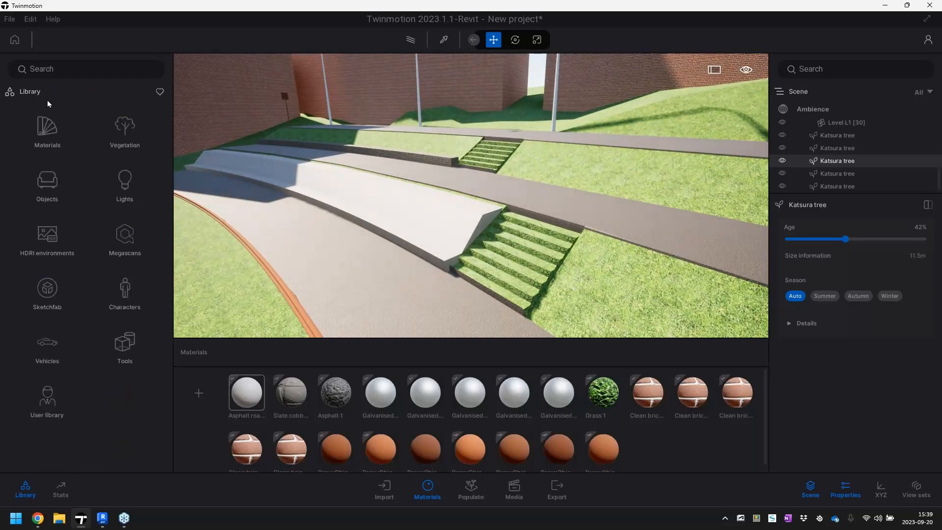
left_click(127, 293)
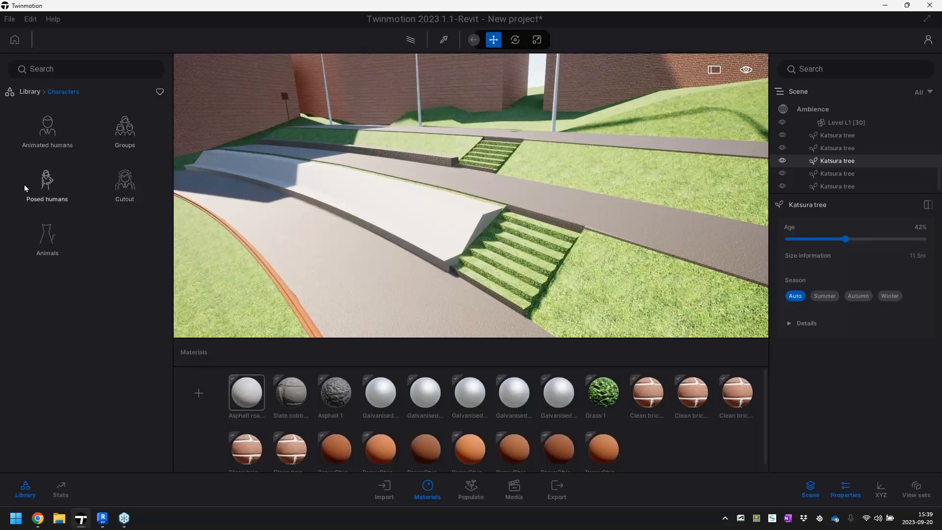
left_click(54, 121)
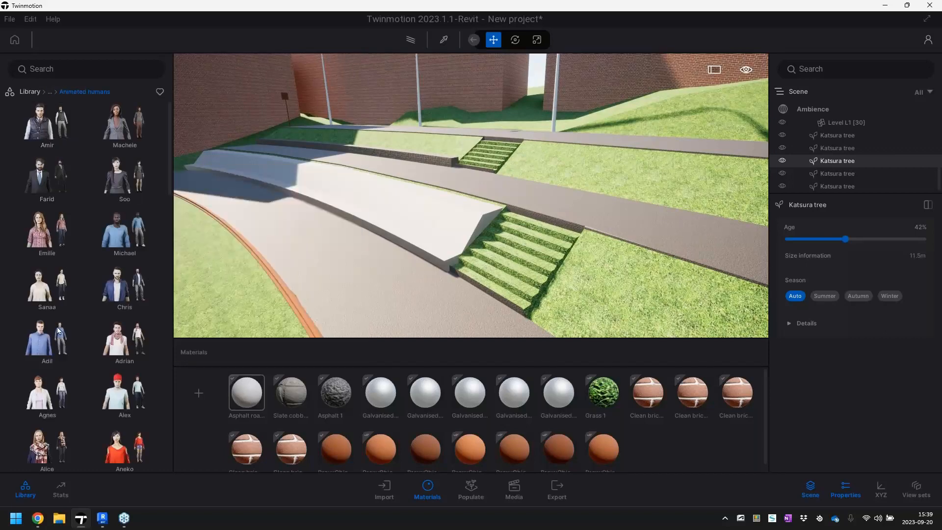
Place the animated child Isabel on the lower walkway beside the concrete seating wall near the grass steps
mouse_move(61, 329)
scroll(61, 329, "down", 5)
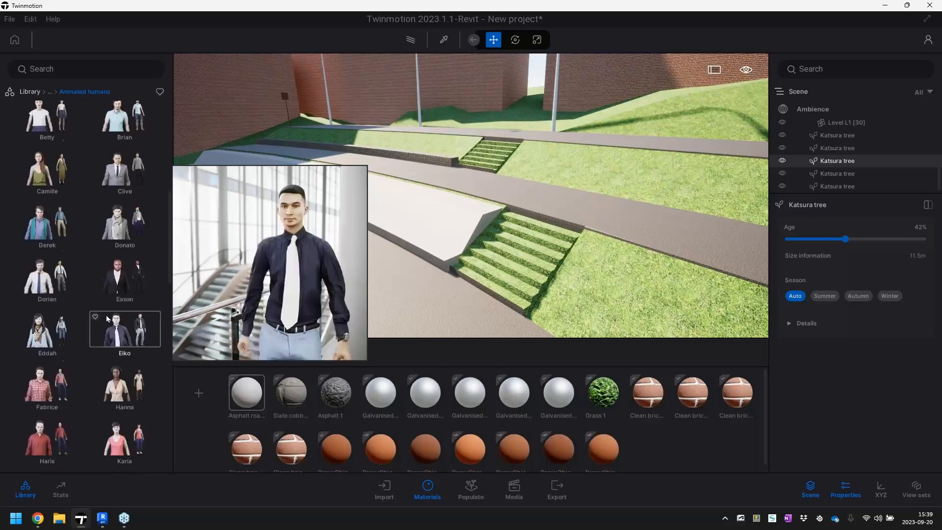
scroll(106, 318, "down", 4)
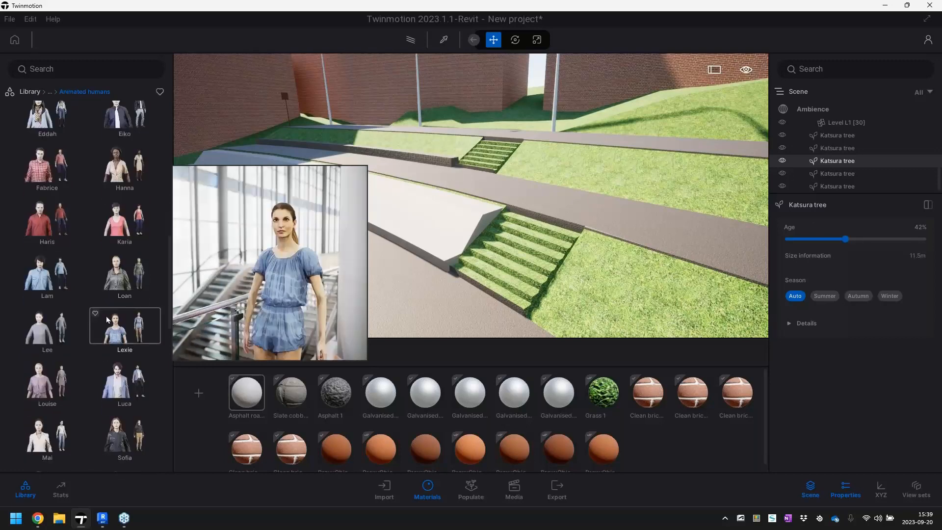
mouse_move(118, 381)
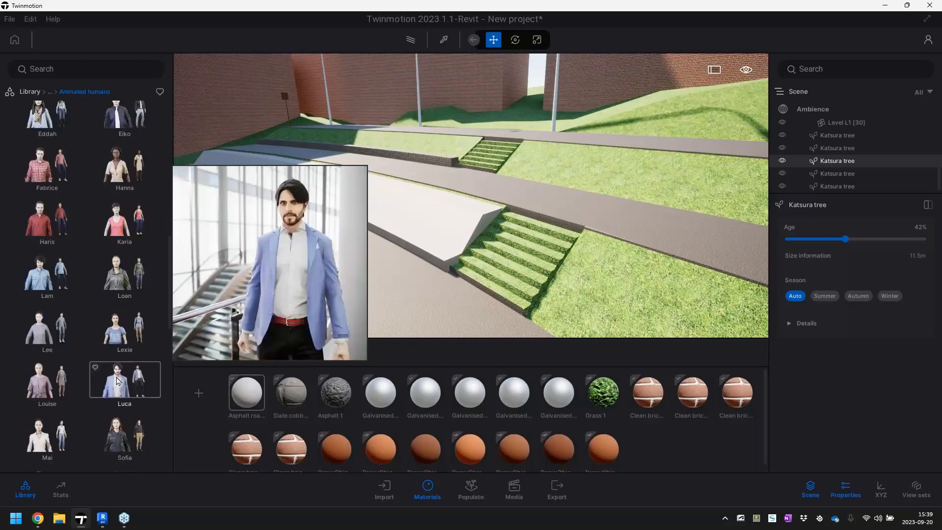
scroll(117, 398, "down", 5)
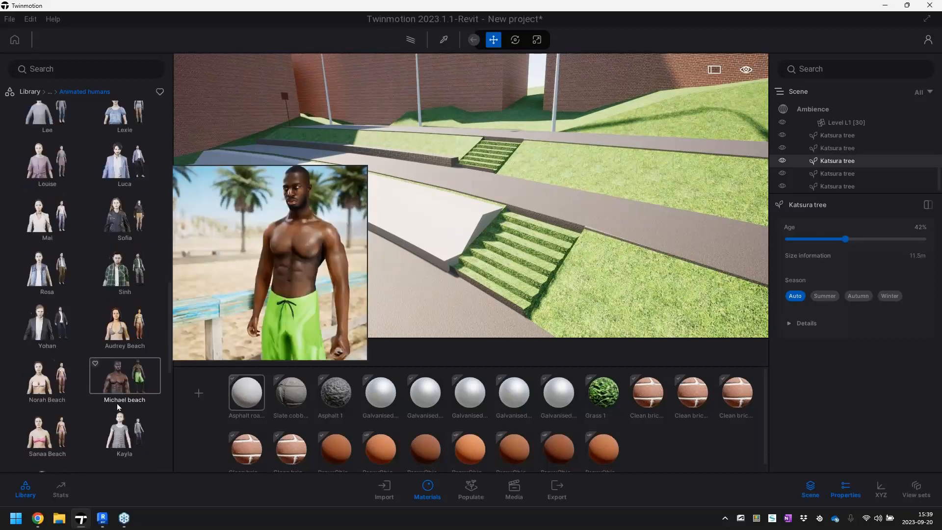
scroll(118, 407, "down", 1)
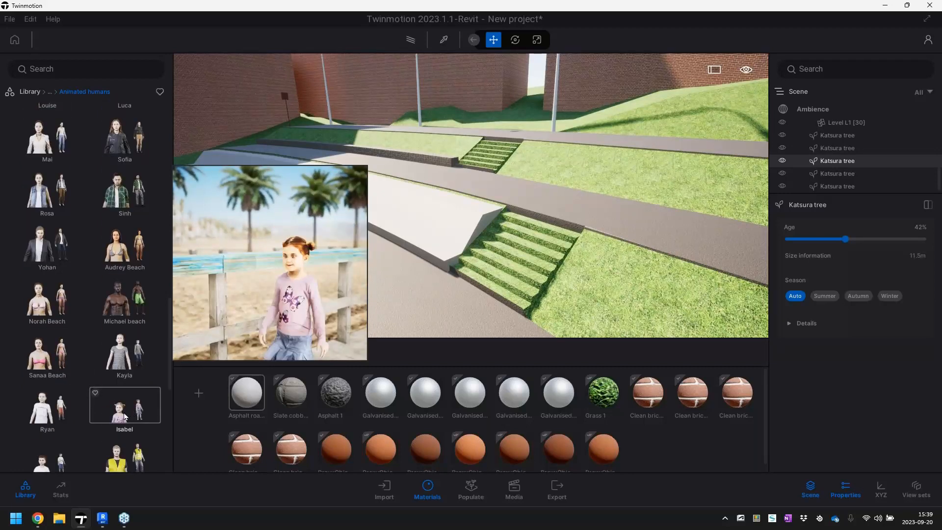
mouse_move(379, 261)
left_mouse_down()
mouse_move(365, 276)
mouse_move(378, 281)
mouse_move(369, 275)
left_mouse_up()
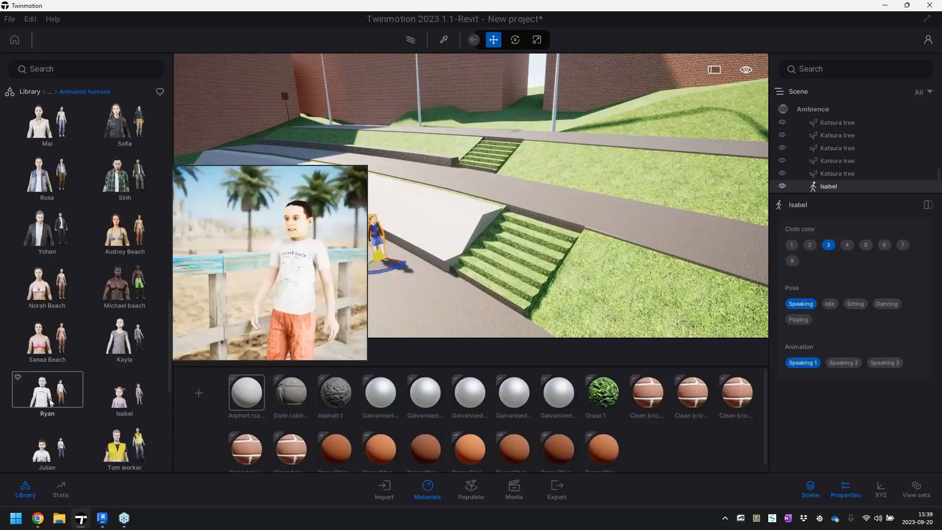
Place the animated child Ryan beside Isabel and set the pose to Playing with the Playing 1 animation
left_click_drag(47, 392, 355, 320)
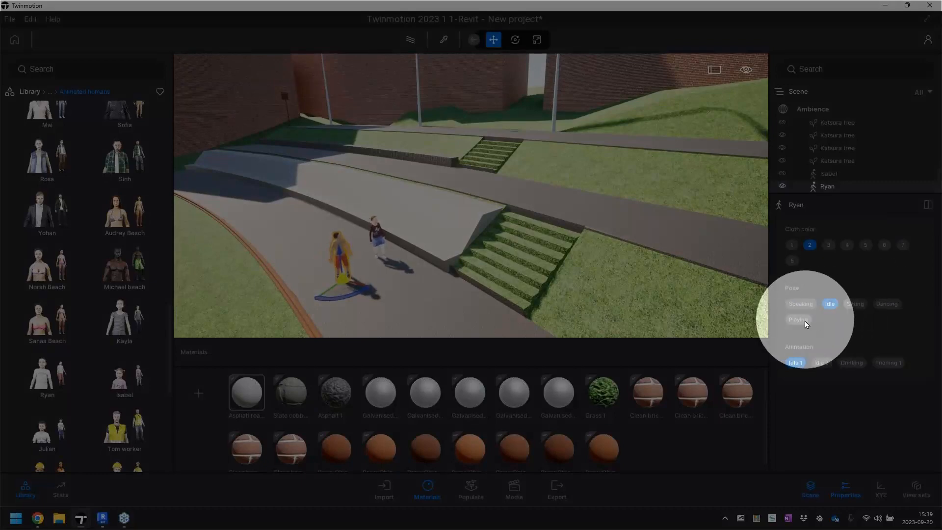
left_click(804, 320)
left_click(847, 364)
left_click(869, 363)
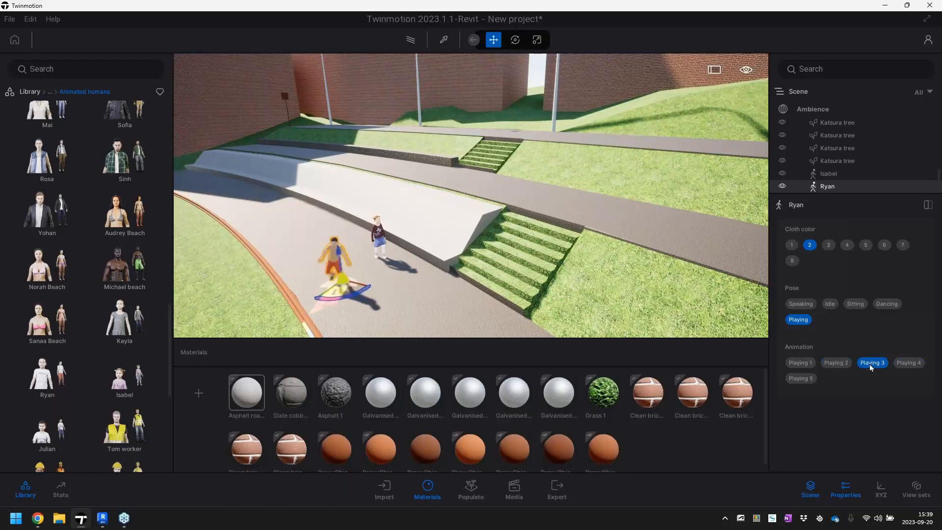
left_click(904, 363)
left_click(801, 379)
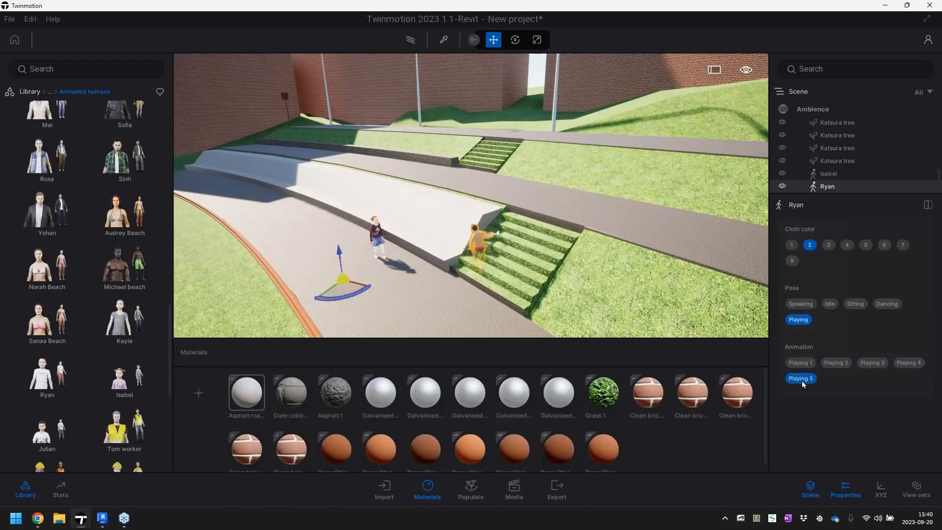
left_click(799, 362)
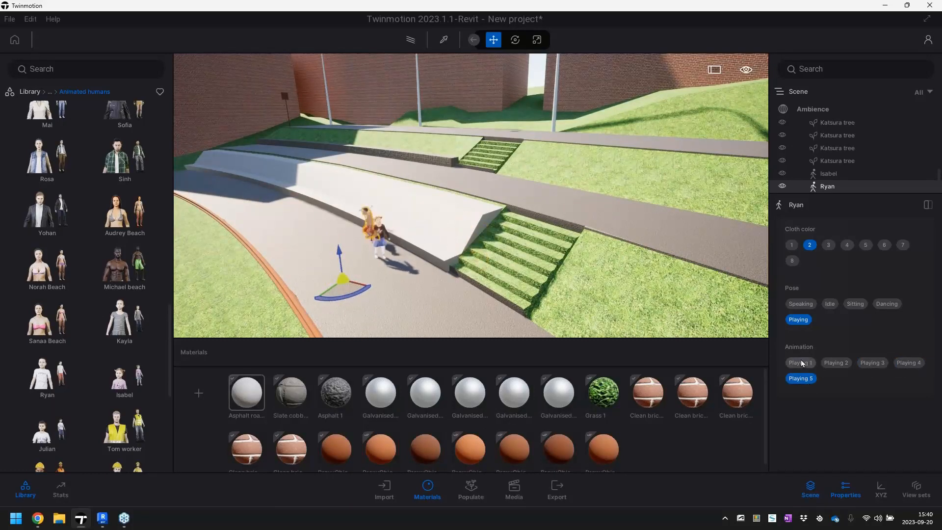
Place the animated human Karia on the walkway in front of the concrete seating wall
right_click_drag(438, 289, 290, 273)
scroll(86, 228, "down", 5)
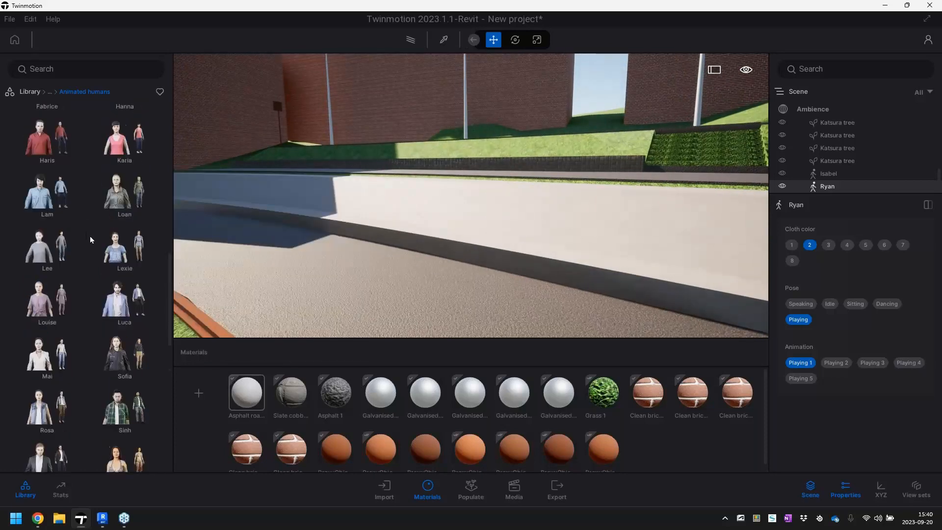
mouse_move(43, 286)
mouse_move(125, 285)
left_click_drag(125, 284, 408, 254)
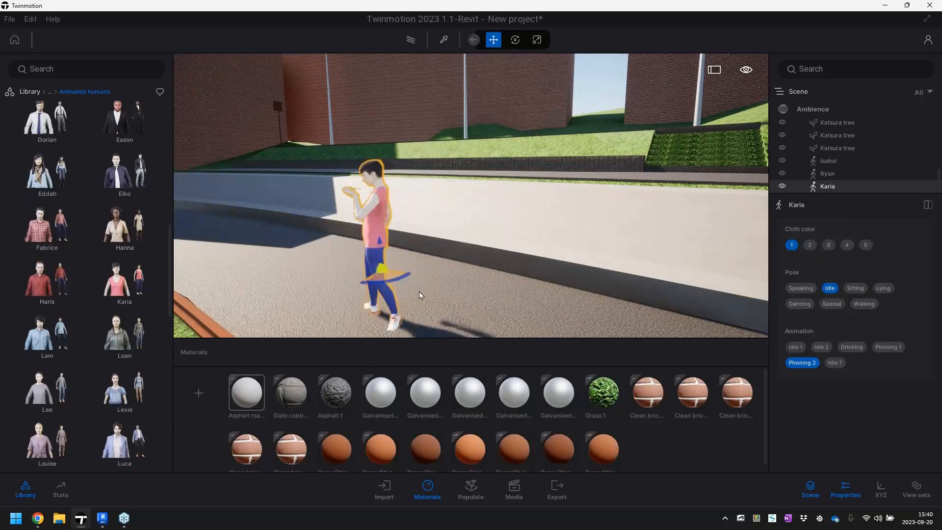
left_click_drag(427, 265, 373, 281)
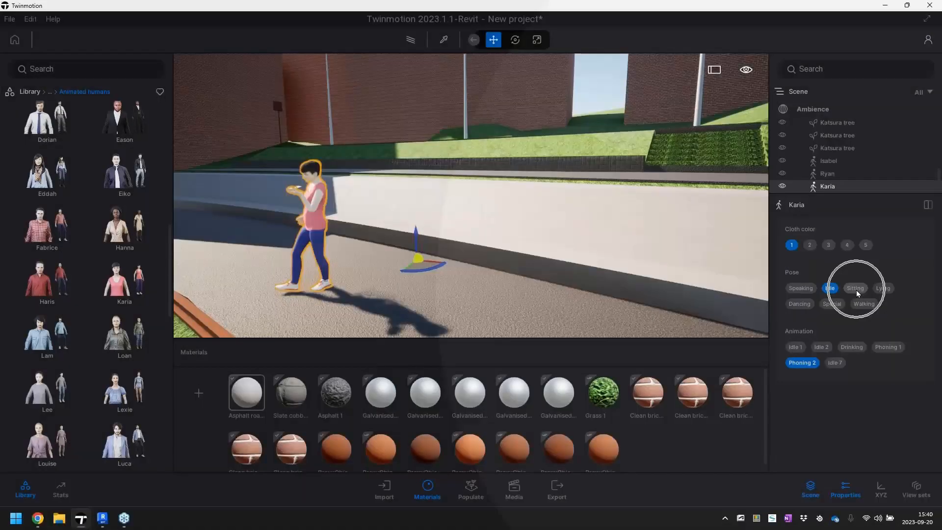
Set Karia's pose to Sitting, move the figure to the seating wall's edge, and choose the Sitting 5 animation
left_click(856, 288)
left_click_drag(425, 273, 451, 260)
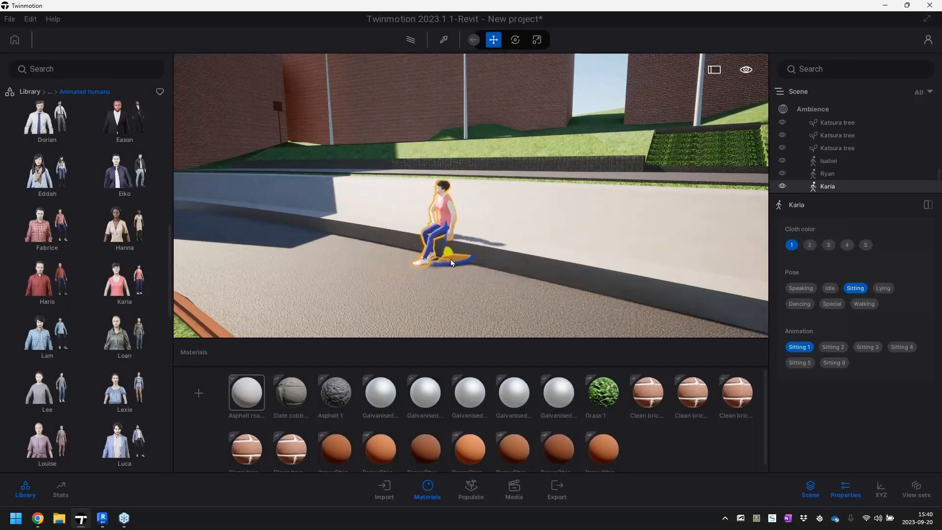
scroll(482, 290, "up", 3)
middle_click_drag(483, 290, 421, 289, "shift")
scroll(471, 289, "up", 2)
middle_click_drag(343, 294, 469, 305, "shift")
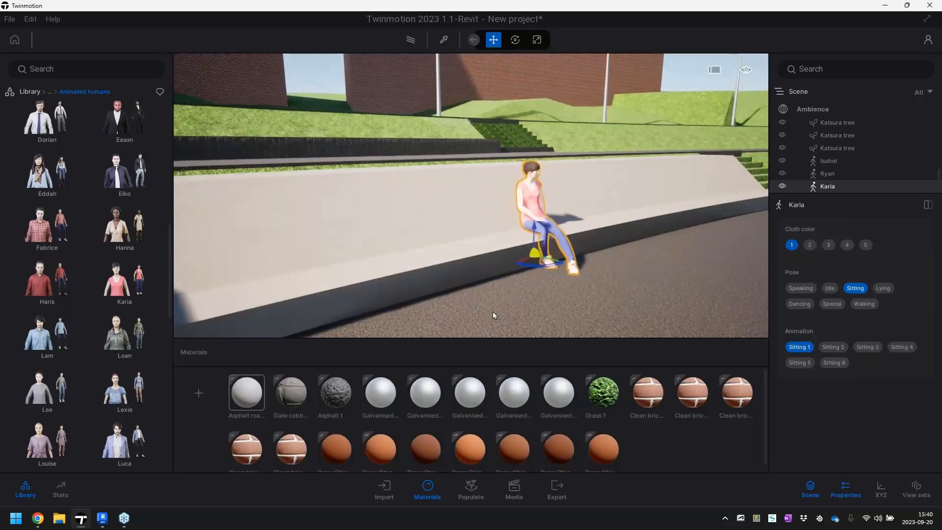
left_click(828, 347)
left_click(866, 345)
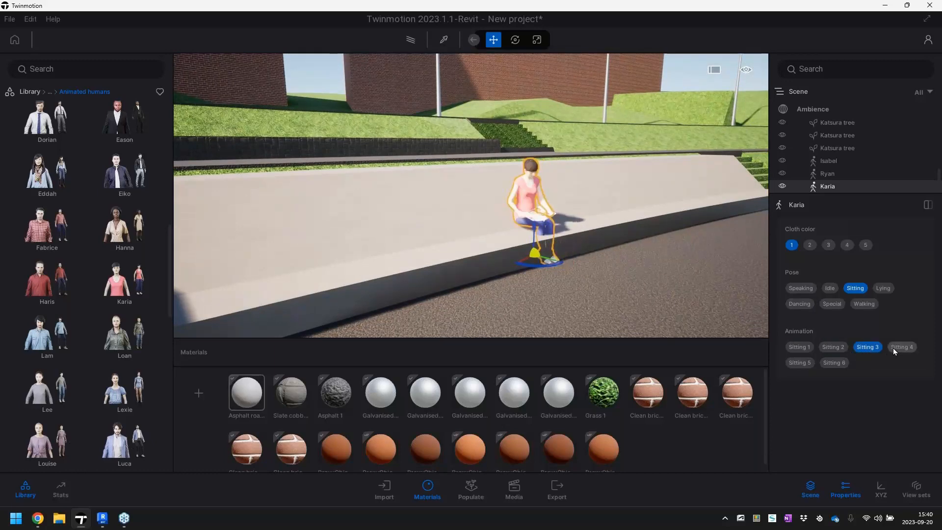
left_click(900, 348)
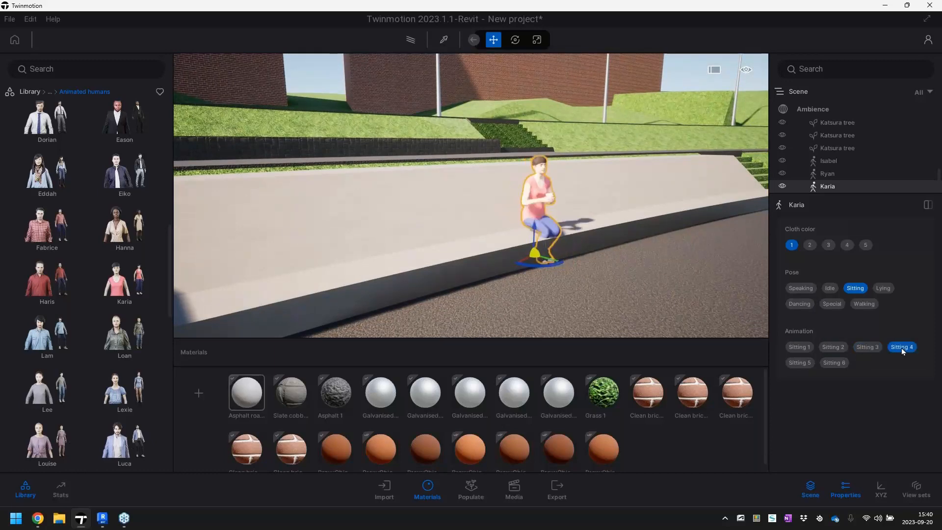
left_click(800, 363)
Place the cat Felix from the Animals library near the shaded far end of the concrete seating wall
key("w")
mouse_move(661, 276)
right_mouse_down()
mouse_move(520, 282)
mouse_move(667, 280)
mouse_move(658, 266)
right_mouse_up()
key("s")
key("s")
key("d")
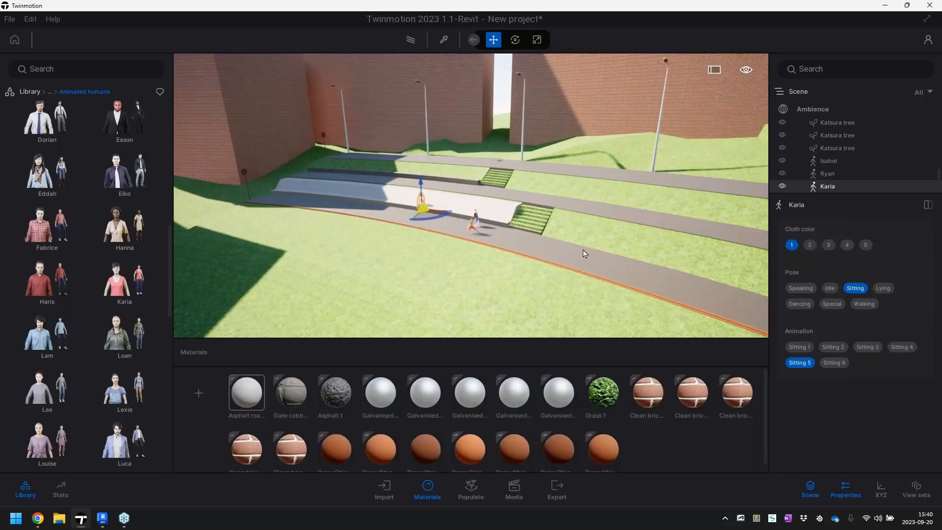
left_click(30, 91)
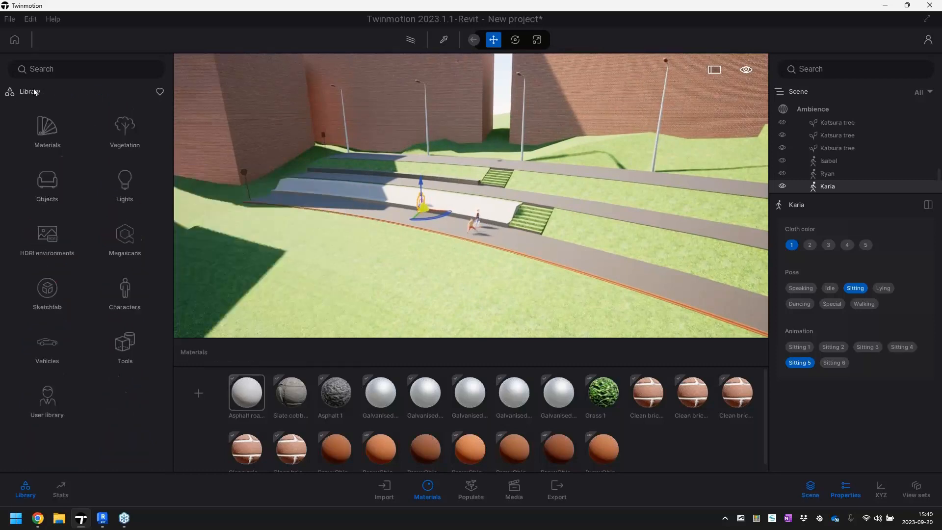
left_click(48, 185)
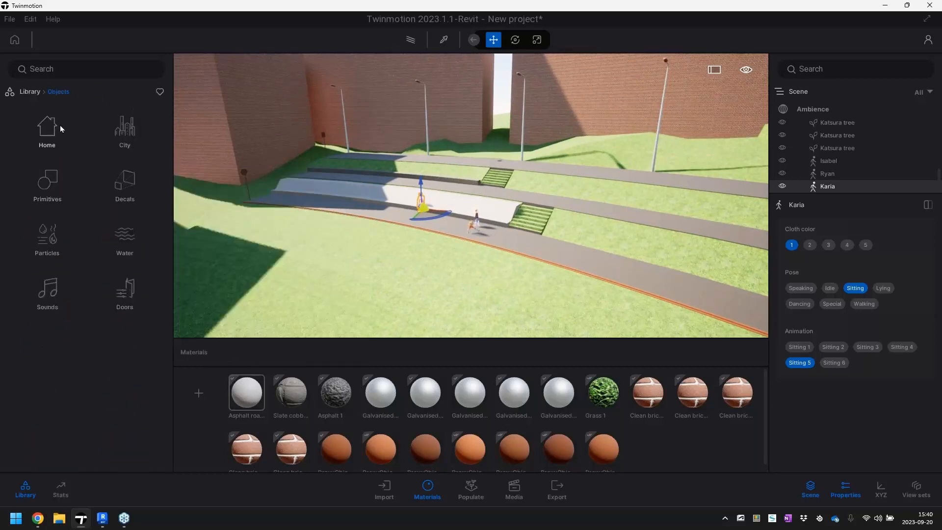
left_click(33, 93)
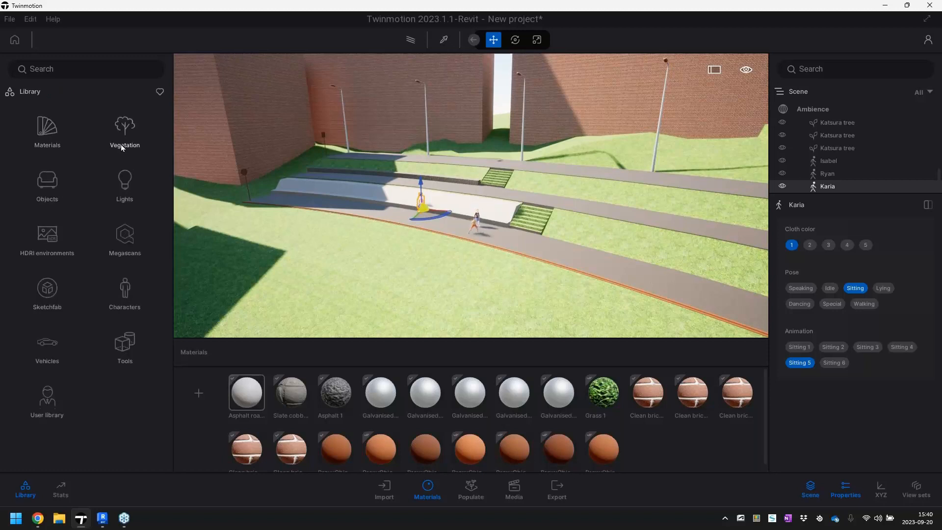
left_click(126, 296)
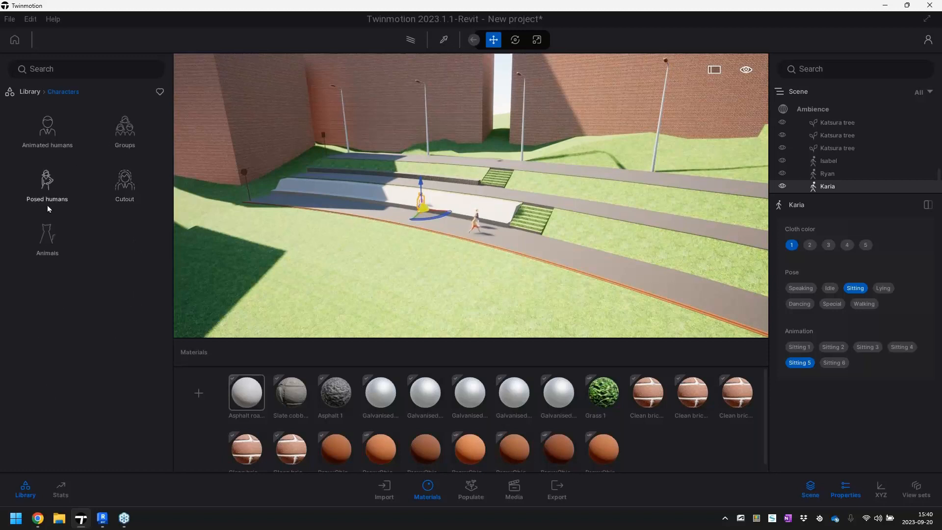
left_click(43, 254)
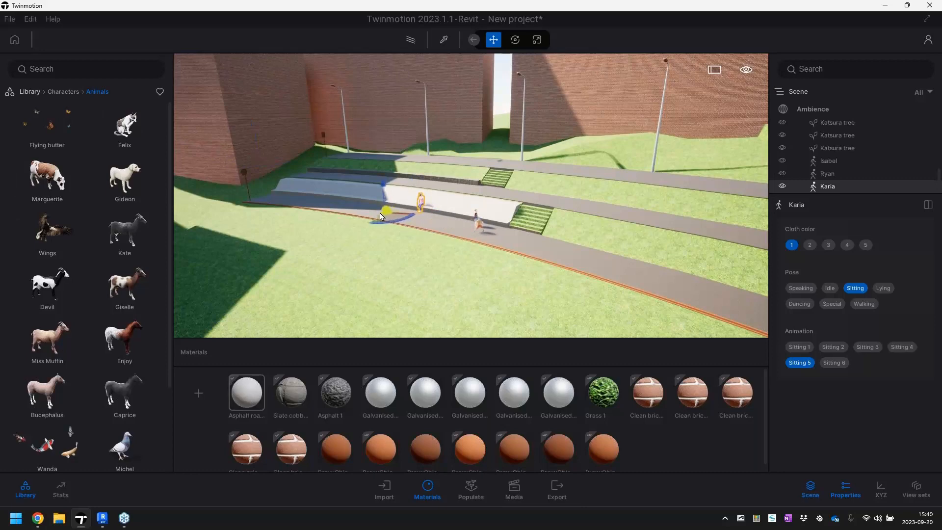
left_click_drag(314, 201, 314, 201)
Inspect the placed cat and people up close, and review the terraces from across the site
right_click_drag(315, 246, 412, 277)
key("w")
right_click_drag(294, 222, 302, 221)
left_click_drag(370, 246, 421, 239)
key("s")
right_click_drag(534, 244, 521, 216)
key("s")
key("s")
key("w")
key("w")
key("w")
key("s")
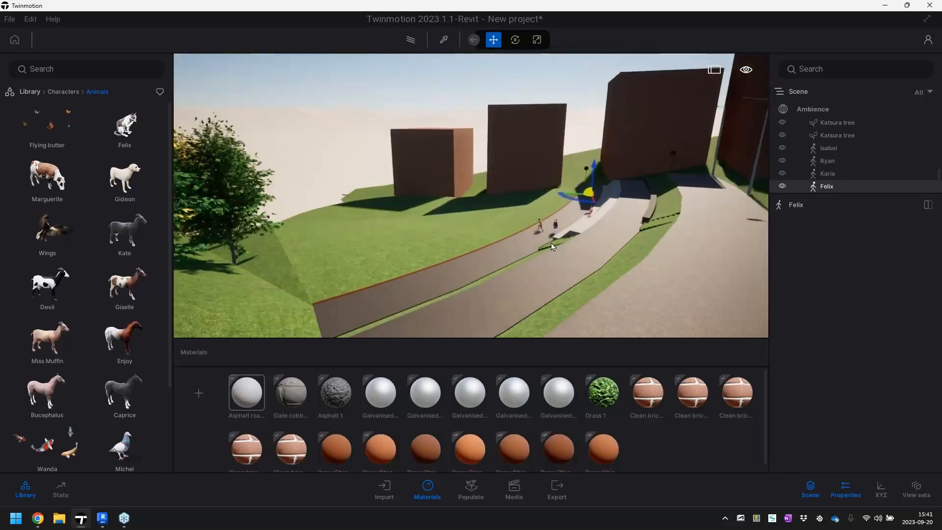
Try a different season and rainy weather in the scene's Ambience settings, and return to clear summer weather
left_click(820, 109)
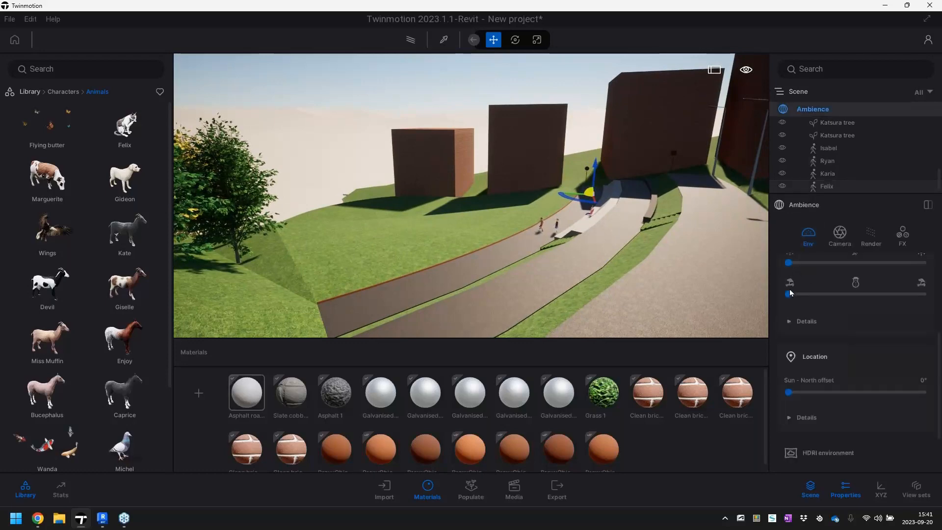
left_click_drag(835, 291, 856, 294)
scroll(799, 318, "up", 1)
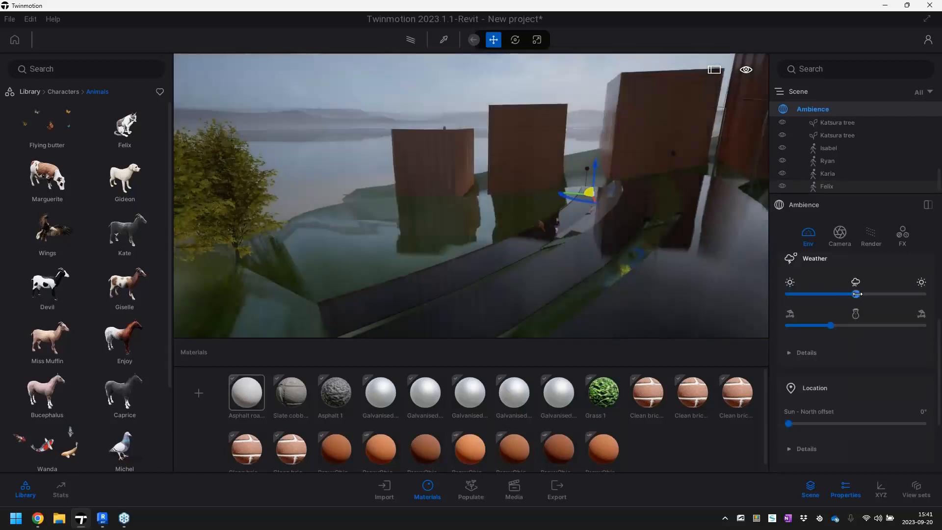
left_click_drag(830, 326, 796, 339)
left_click_drag(856, 294, 788, 294)
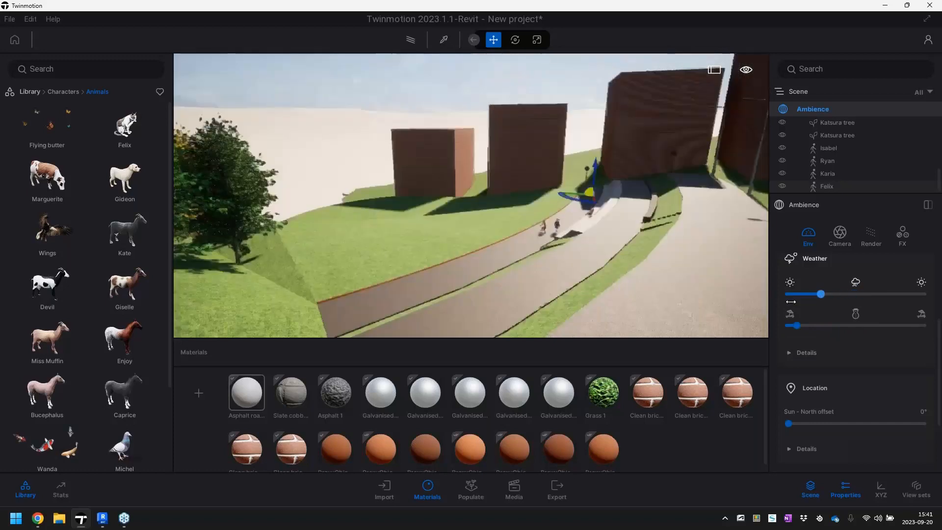
Enable the HDRI environment as a Skydome and set its intensity to 3.80 and its rotation to 147°
scroll(828, 366, "down", 2)
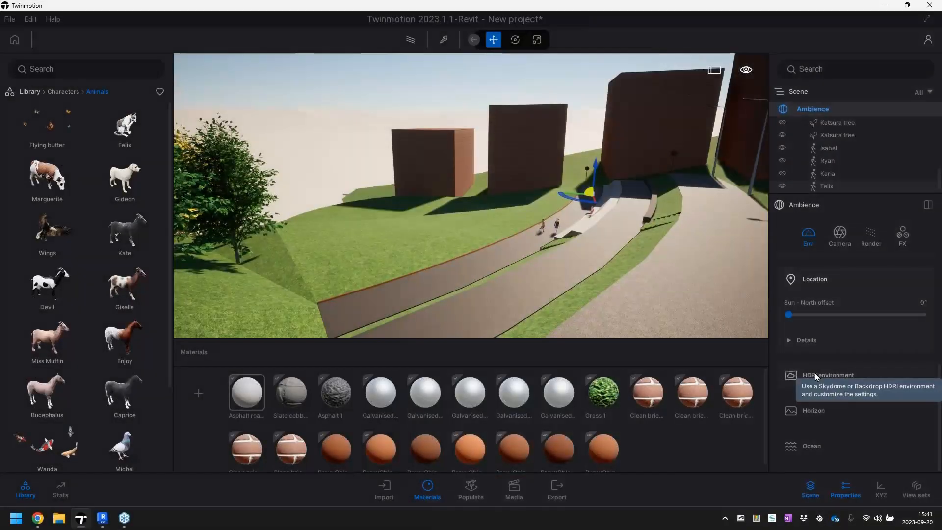
left_click(815, 376)
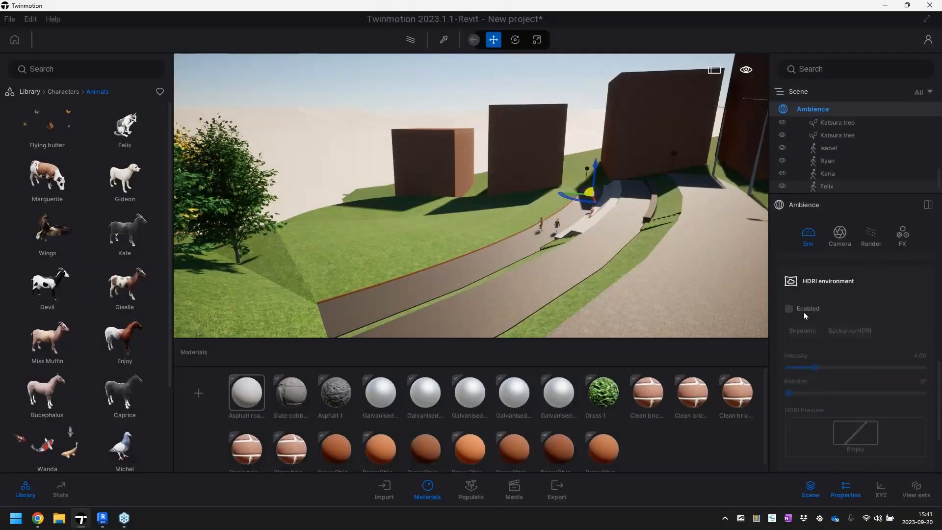
left_click(796, 313)
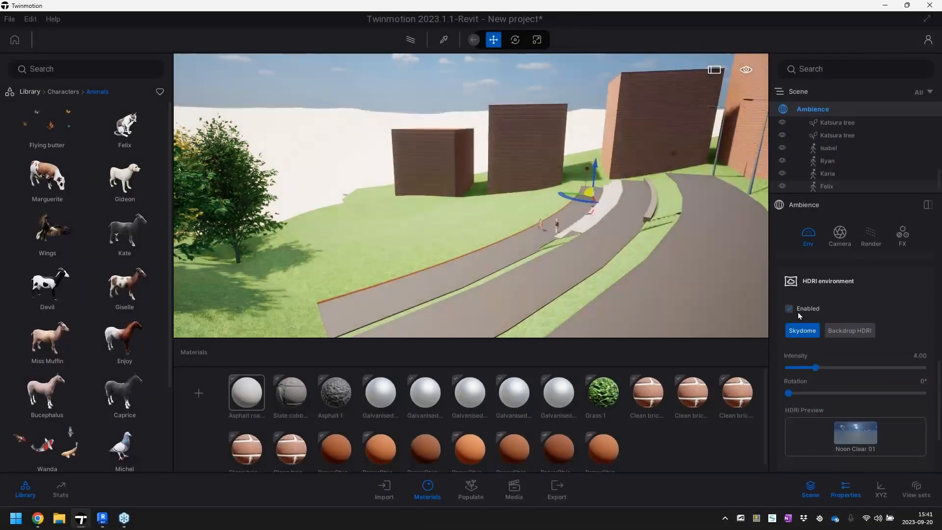
right_click_drag(606, 256, 672, 327)
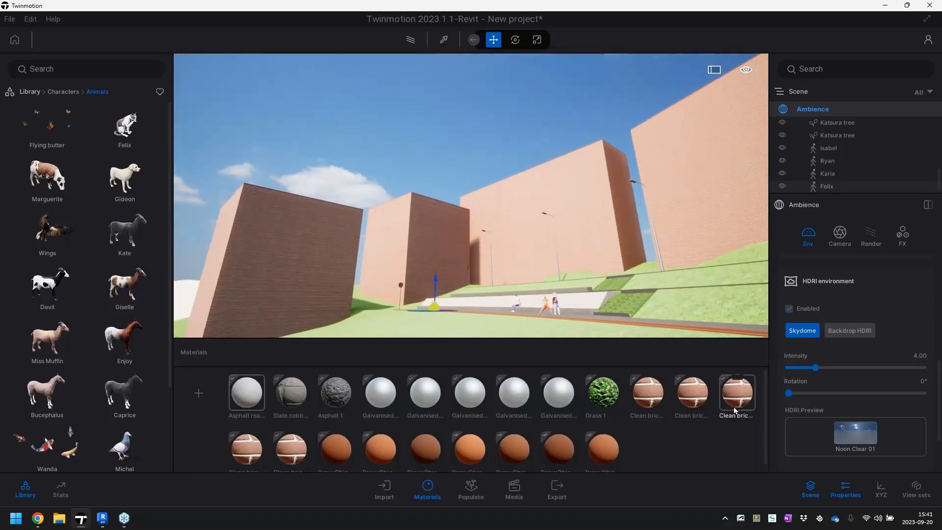
left_click_drag(815, 367, 845, 404)
scroll(525, 109, "down", 5)
right_click_drag(525, 110, 525, 181)
scroll(491, 206, "down", 4)
middle_click_drag(490, 235, 530, 169, "shift")
scroll(471, 208, "up", 6)
right_click_drag(472, 208, 463, 274)
right_click_drag(579, 272, 595, 282)
Start foliage painting for the lawn and add TallGrass 01 and Weed 01 from Grass and flowers to the brush mix
scroll(595, 282, "down", 3)
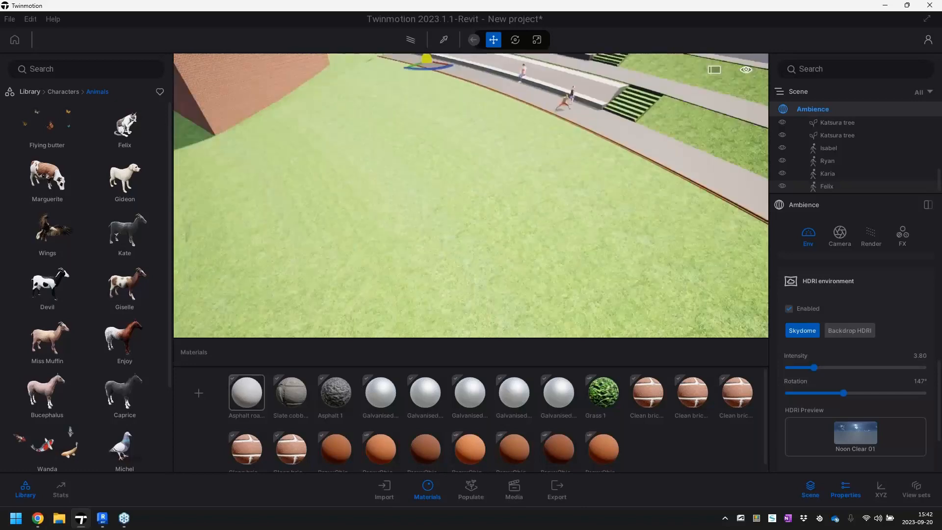
left_click(472, 490)
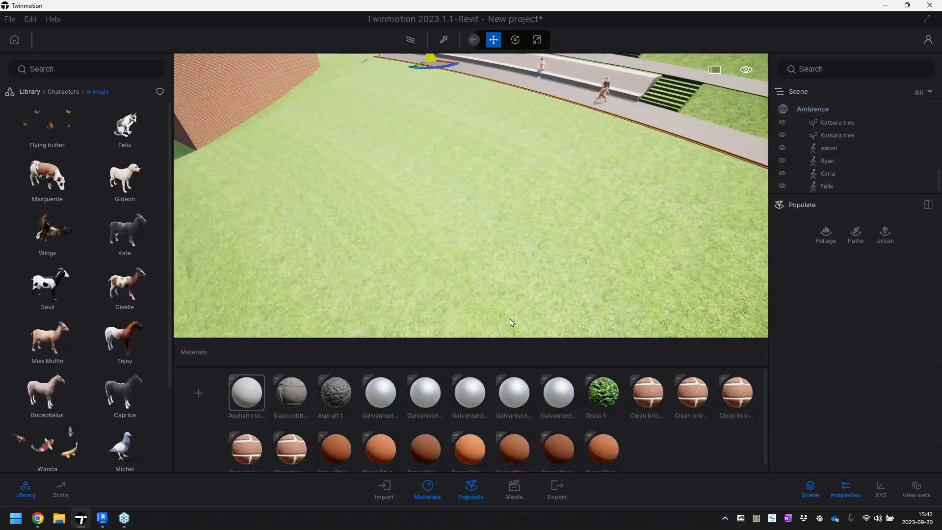
left_click(827, 236)
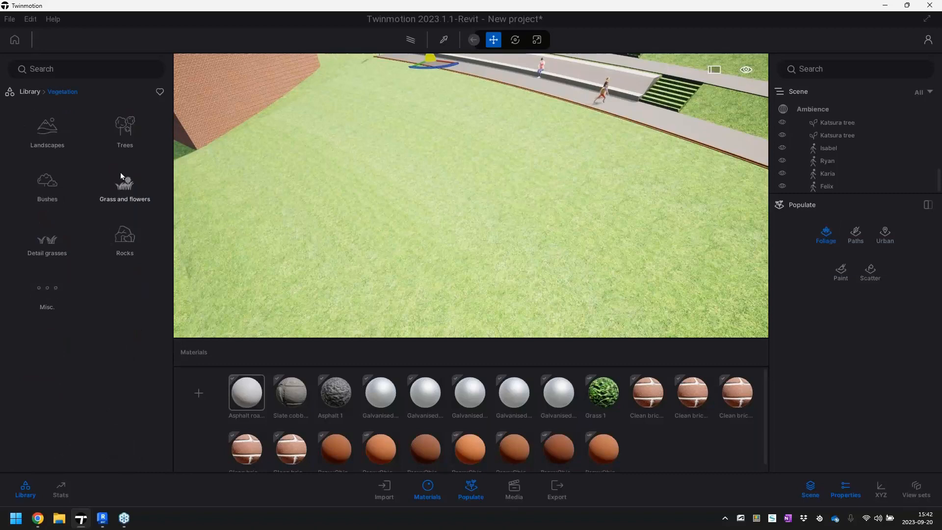
left_click(125, 185)
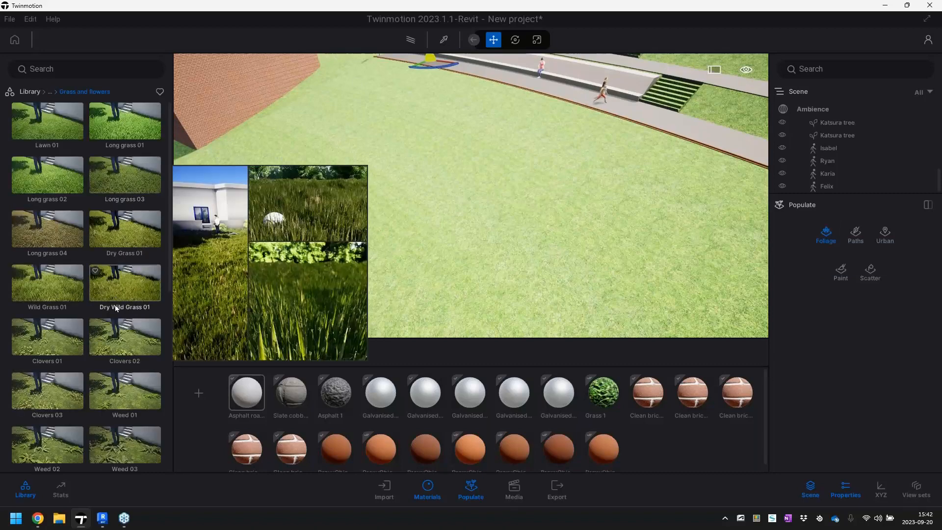
scroll(108, 334, "down", 2)
mouse_move(74, 374)
left_mouse_down()
mouse_move(158, 453)
mouse_move(485, 408)
mouse_move(843, 337)
mouse_move(848, 353)
left_mouse_up()
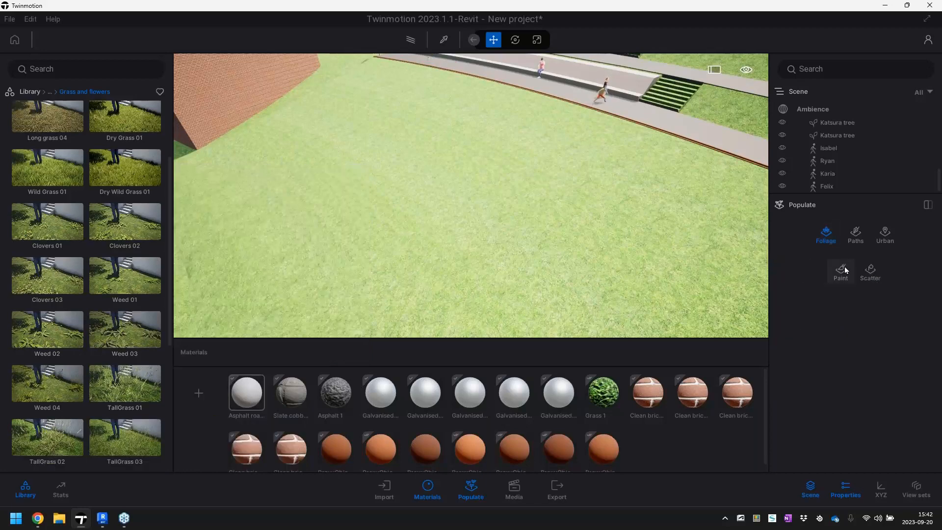
left_click(840, 270)
left_click_drag(117, 389, 833, 351)
left_click_drag(197, 283, 853, 358)
Add Poppies, Buttercups and Rock 9 to the foliage brush mix
scroll(71, 346, "down", 4)
mouse_move(363, 337)
left_mouse_down()
mouse_move(896, 326)
mouse_move(877, 337)
left_mouse_up()
scroll(67, 378, "down", 1)
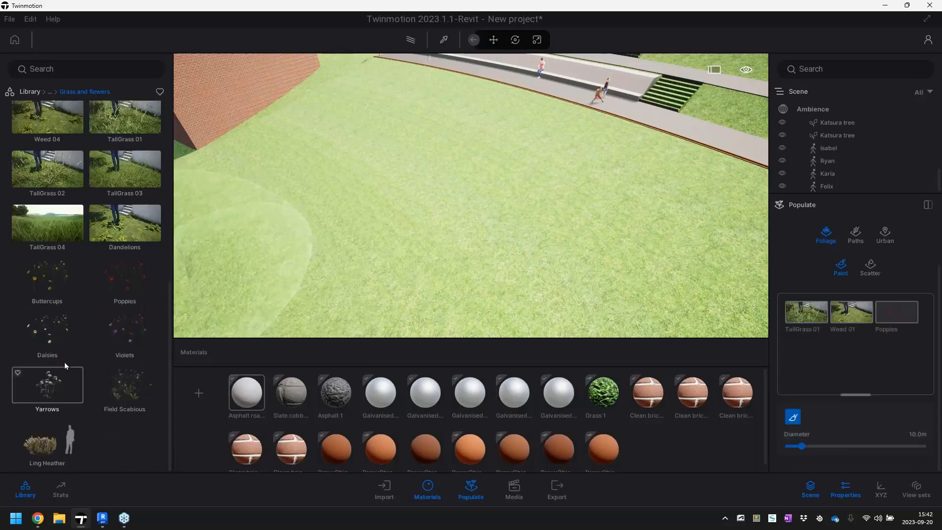
left_click_drag(49, 280, 889, 363)
scroll(90, 208, "up", 1)
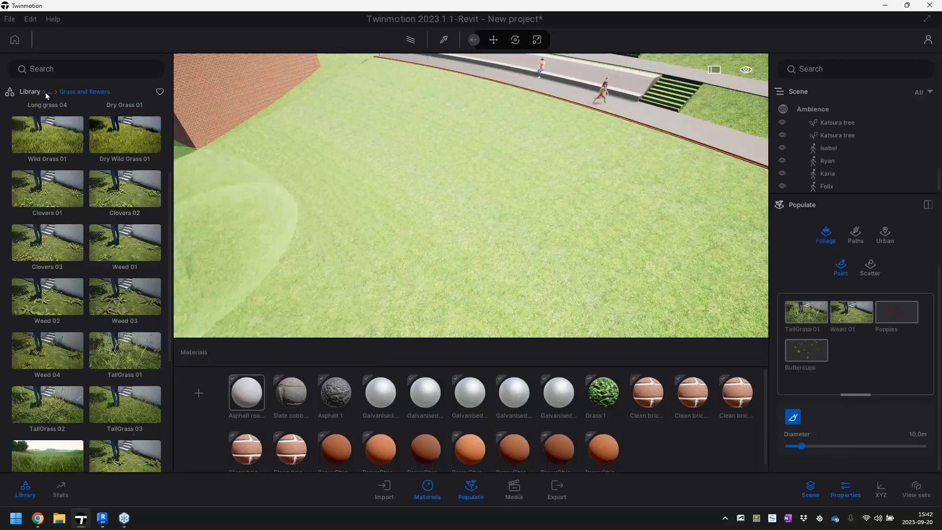
left_click(50, 92)
left_click(119, 239)
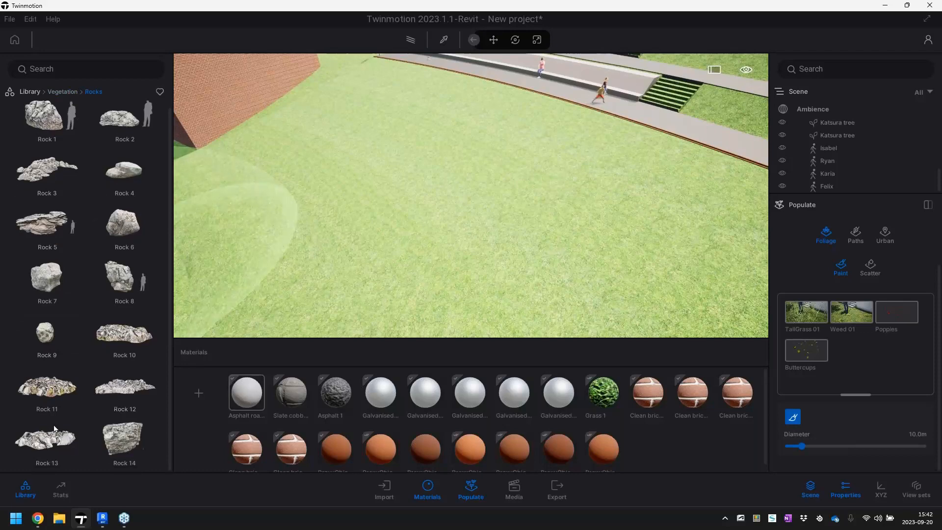
mouse_move(48, 335)
left_mouse_down()
mouse_move(453, 364)
mouse_move(848, 348)
mouse_move(828, 348)
left_mouse_up()
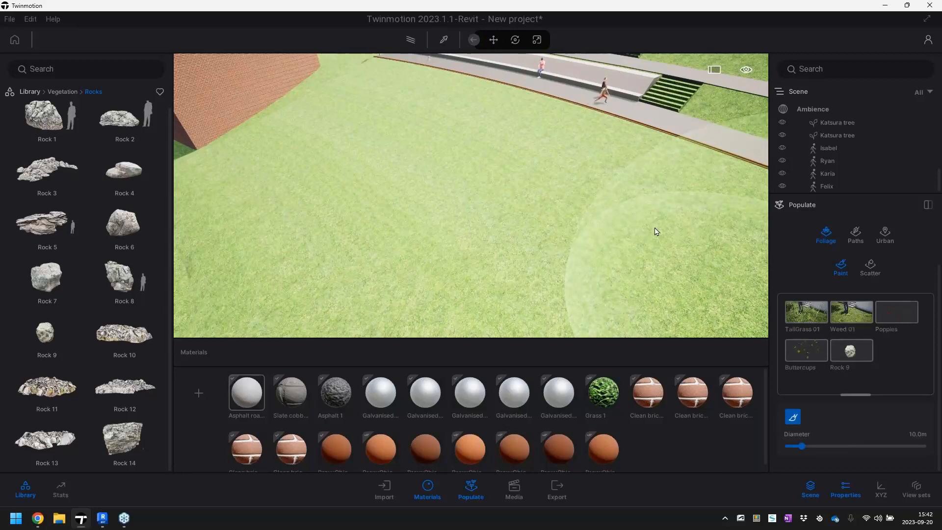
Paint the grass, weed, flower and rock mix across the lawn beside the walkway with a 10 m brush diameter
mouse_move(317, 142)
left_mouse_down()
mouse_move(361, 130)
mouse_move(501, 143)
mouse_move(669, 231)
mouse_move(374, 242)
mouse_move(273, 210)
mouse_move(255, 221)
left_mouse_up()
key("s")
mouse_move(346, 279)
left_mouse_down()
mouse_move(369, 261)
mouse_move(536, 329)
mouse_move(600, 282)
mouse_move(642, 285)
left_mouse_up()
key("s")
right_click_drag(608, 255, 605, 252)
key("w")
right_click_drag(609, 146, 554, 169)
mouse_move(549, 210)
left_mouse_down()
mouse_move(534, 201)
mouse_move(565, 111)
left_mouse_up()
key("s")
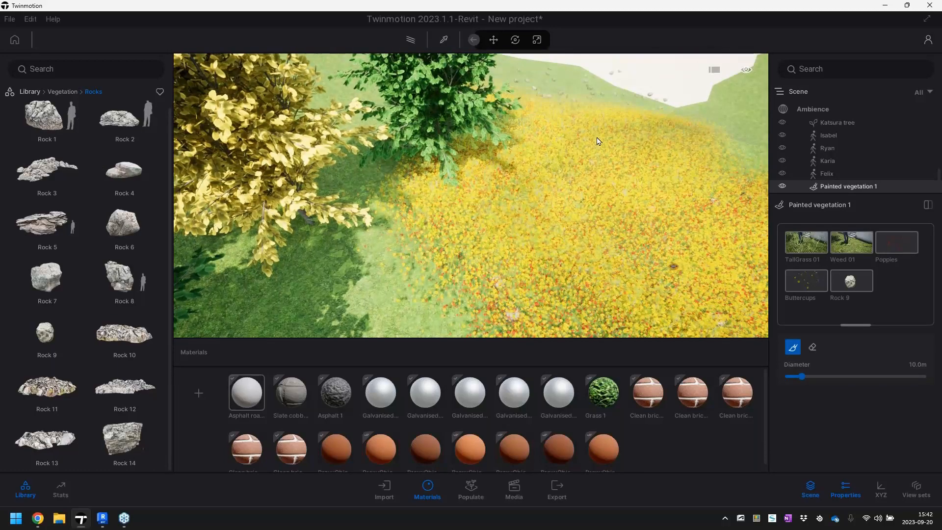
Stop painting and adjust the densities of the grass and weeds in the painted meadow, lowering the density of its flowers
key("s")
right_click_drag(595, 137, 603, 100)
key("w")
key("w")
key("w")
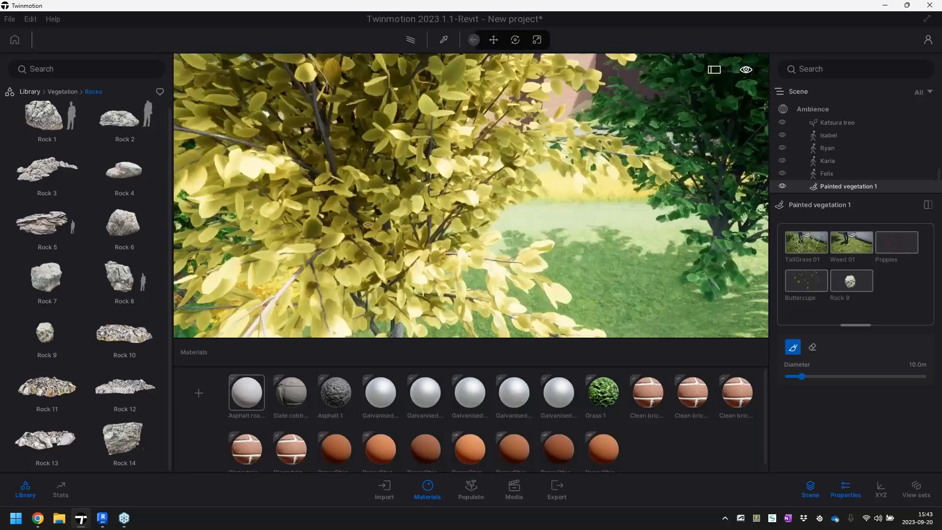
key("w")
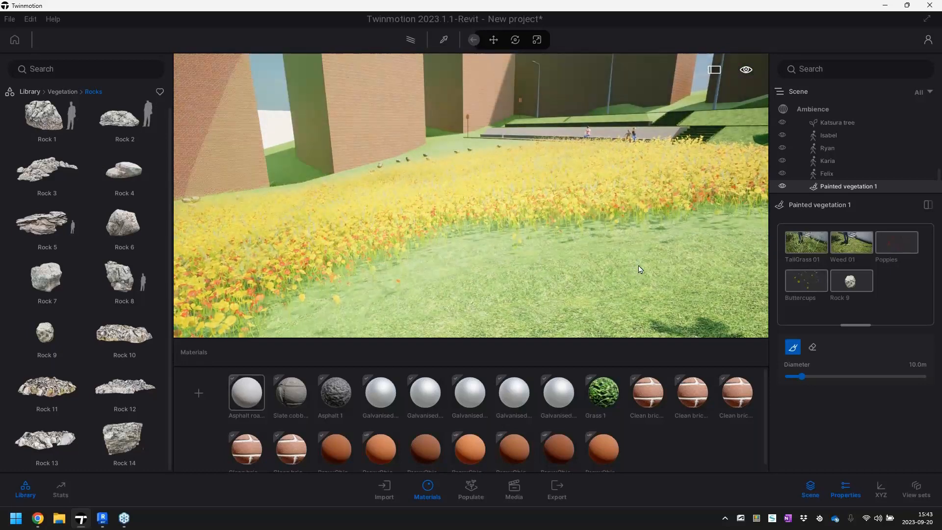
key("Escape")
left_click(807, 242)
left_click_drag(836, 374, 873, 375)
left_click(851, 226)
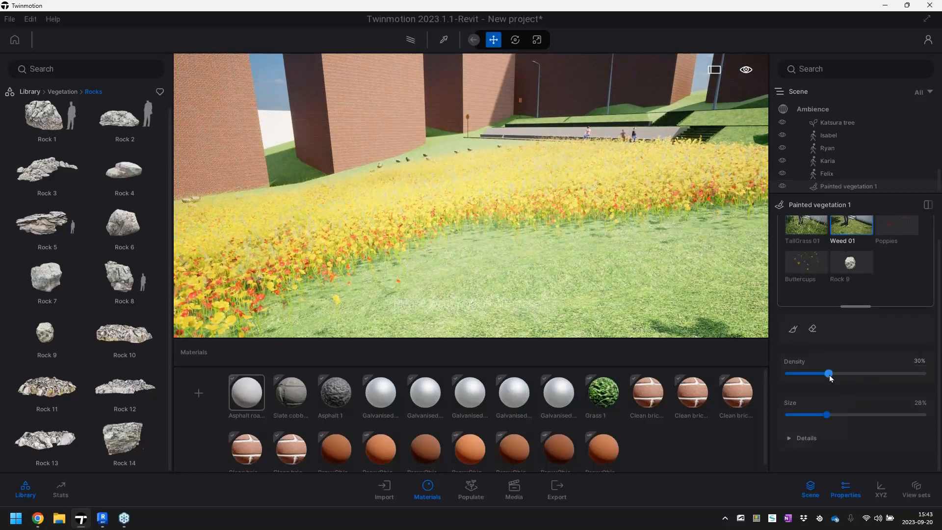
left_click(893, 224)
left_click_drag(837, 375, 790, 376)
Set the Buttercups in the painted vegetation to 2% density and 42% size
left_click(852, 270)
left_click(816, 288)
left_click_drag(893, 414, 844, 414)
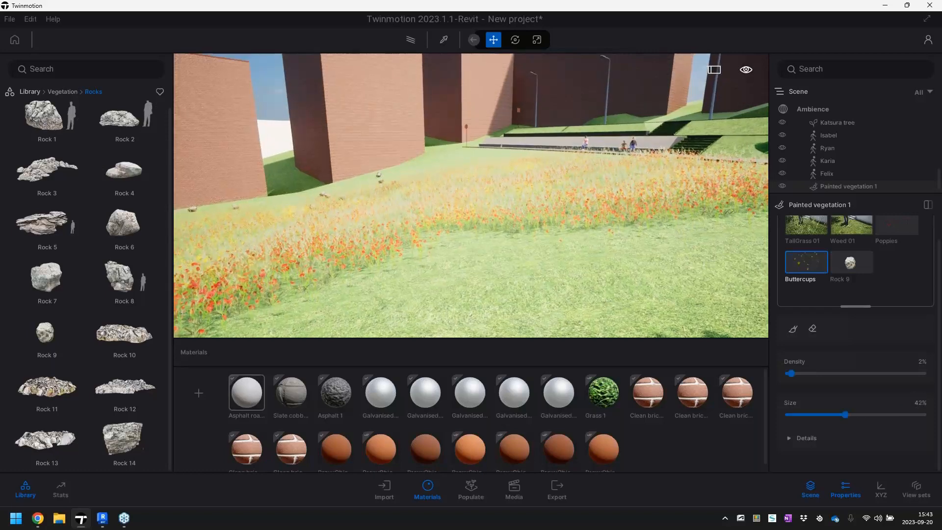
Frame the terraces and walkway between the trees and create the first still image from this view
key("w")
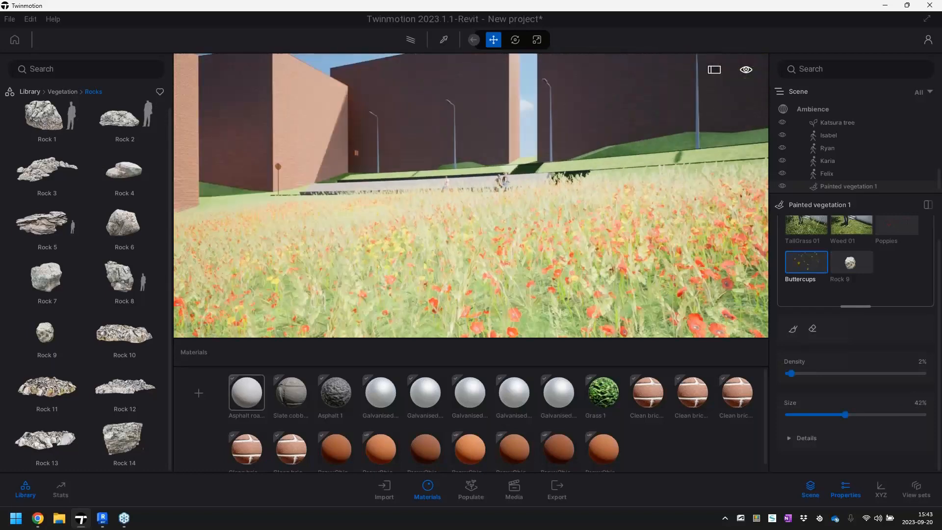
key("s")
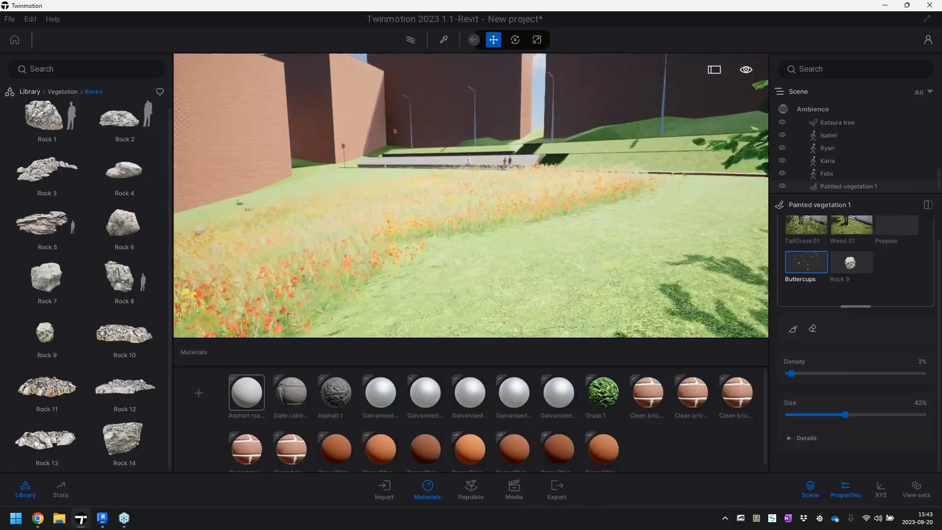
key("s")
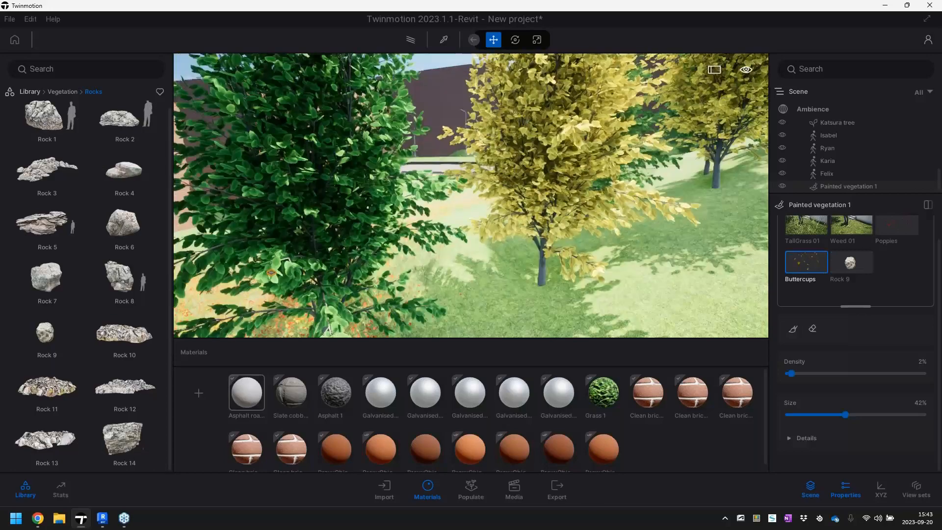
key("w")
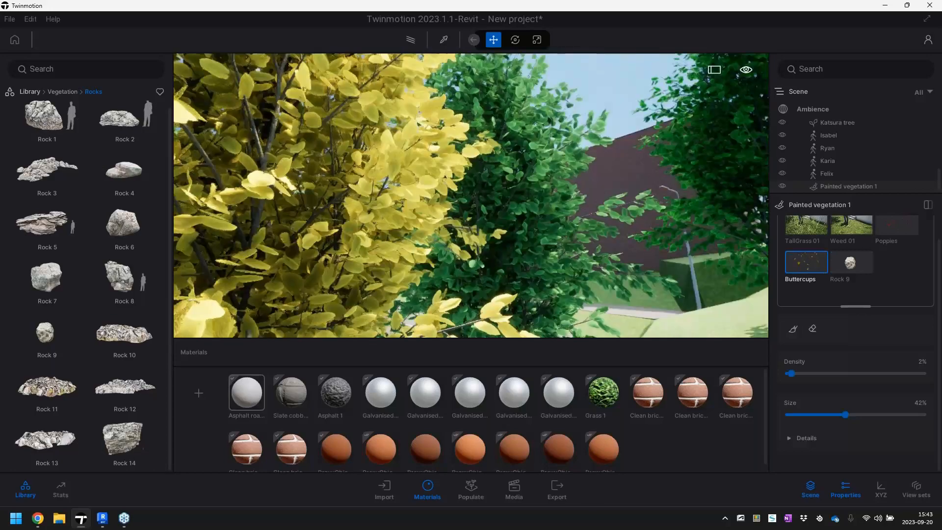
key("s")
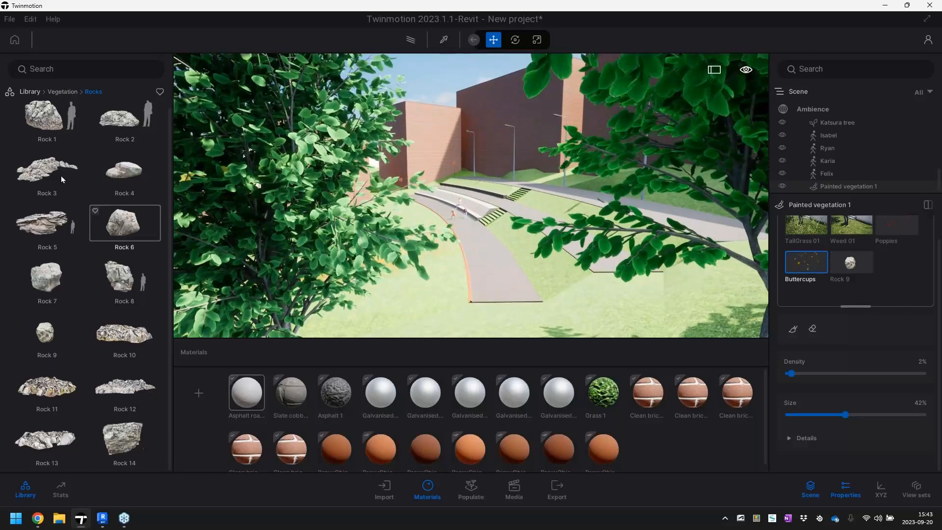
left_click(28, 92)
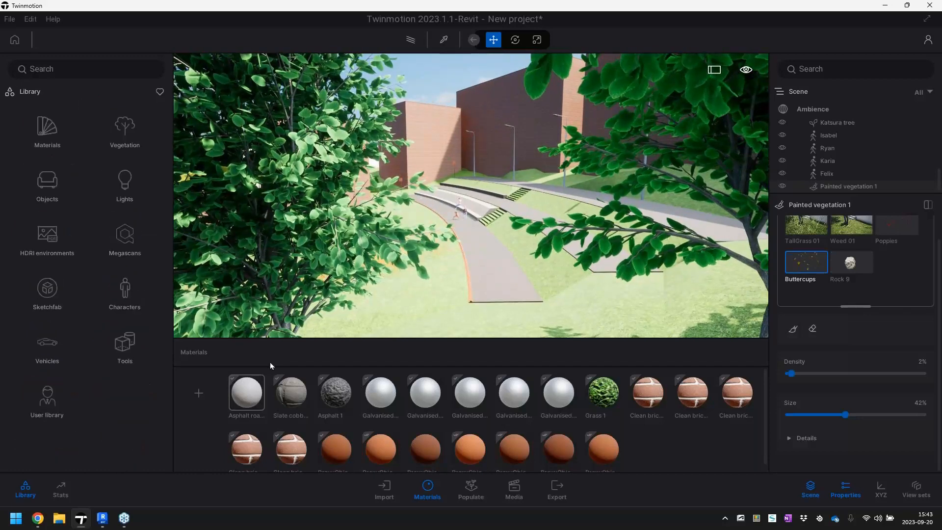
key("ctrl")
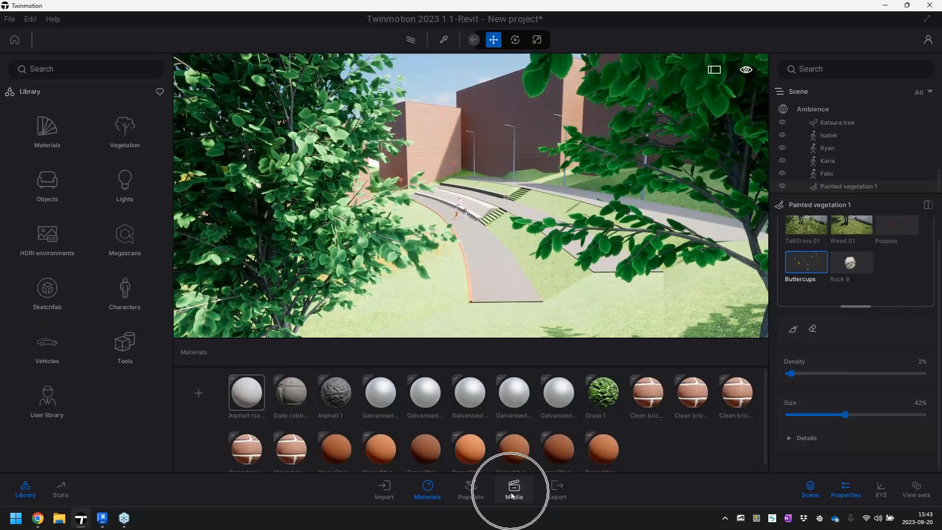
left_click(510, 493)
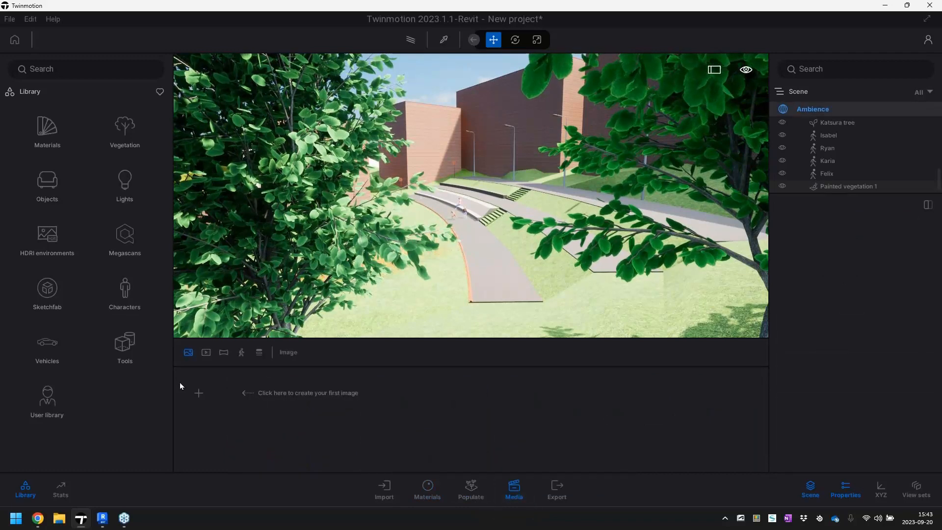
left_click(199, 393)
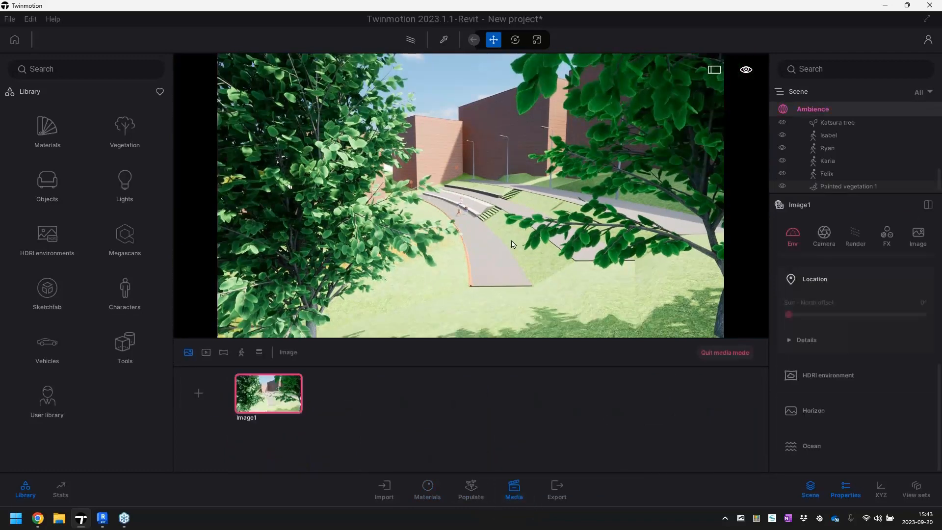
Reframe the image view on the walkways and flower meadow, and enable Path tracer rendering
right_click_drag(533, 276, 531, 305)
key("w")
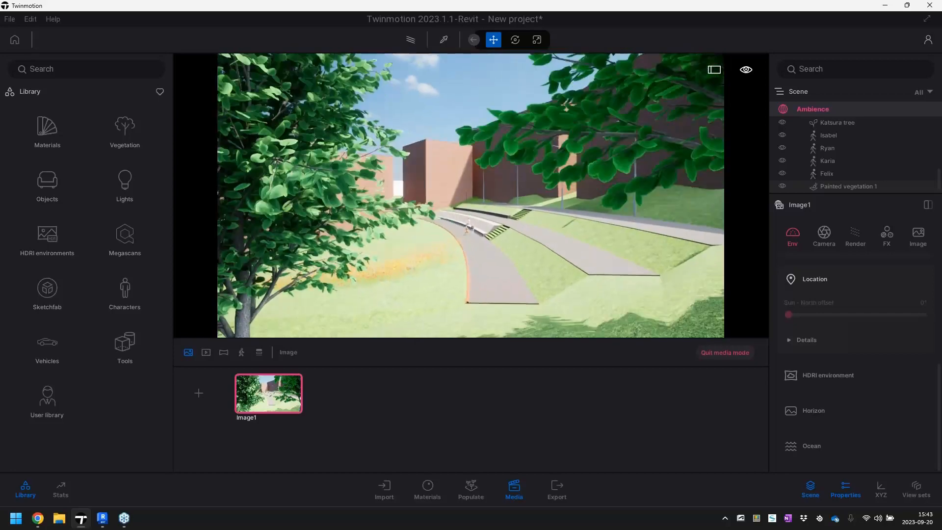
key("w")
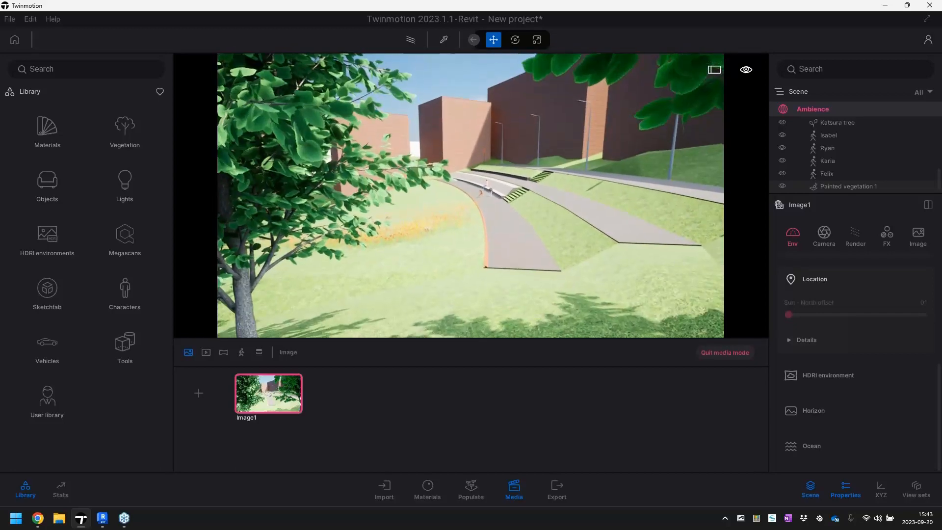
mouse_move(427, 308)
right_mouse_down()
mouse_move(418, 308)
mouse_move(436, 309)
right_mouse_up()
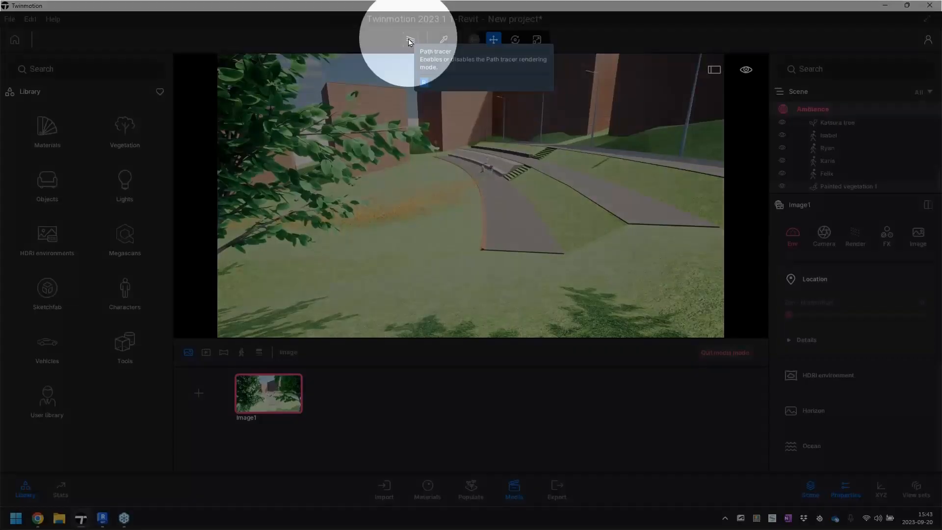
left_click(409, 39)
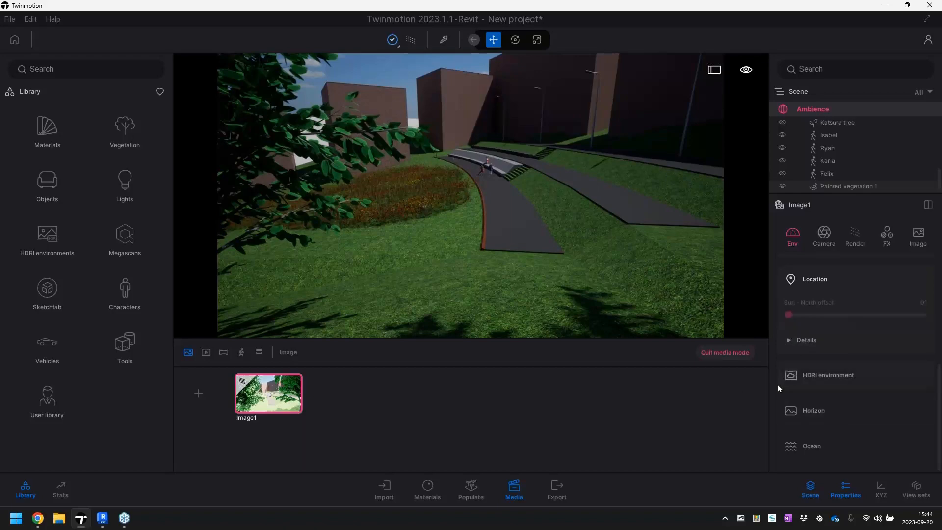
Set the image's HDRI environment intensity to 4.31 and reframe the view on the flower meadow, walkways and lamp posts
left_click(804, 386)
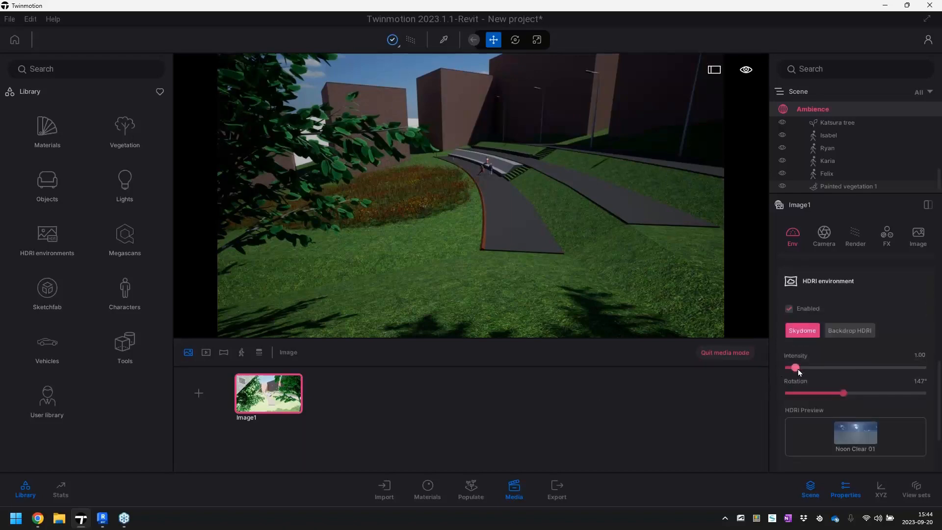
left_click_drag(794, 368, 823, 368)
middle_click_drag(739, 323, 543, 319, "shift")
right_click_drag(471, 236, 448, 162)
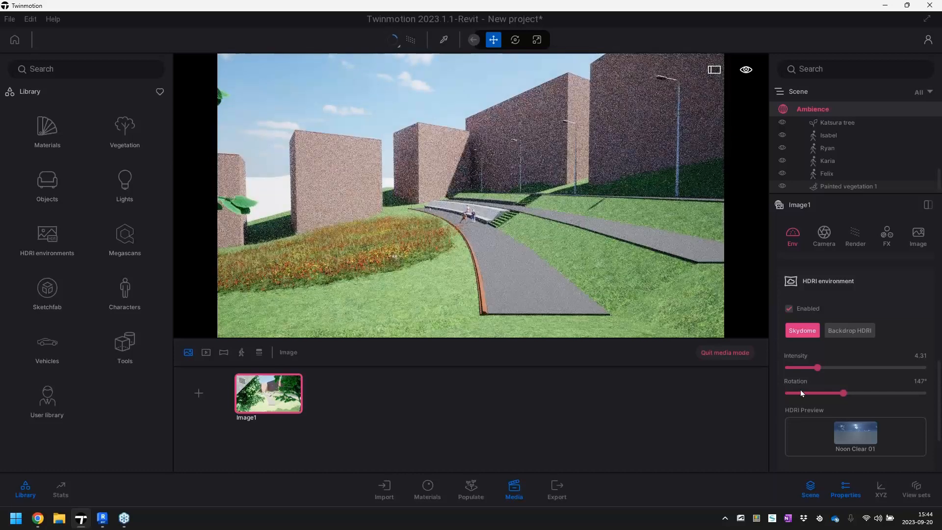
Look through the video, presentation and phasing media types and the local export options
left_click(207, 356)
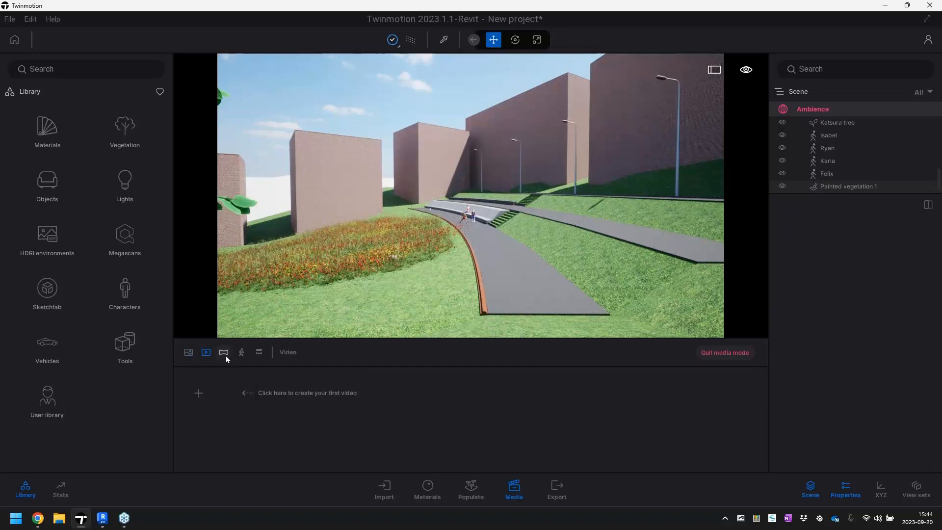
left_click(241, 353)
left_click(259, 353)
left_click(559, 490)
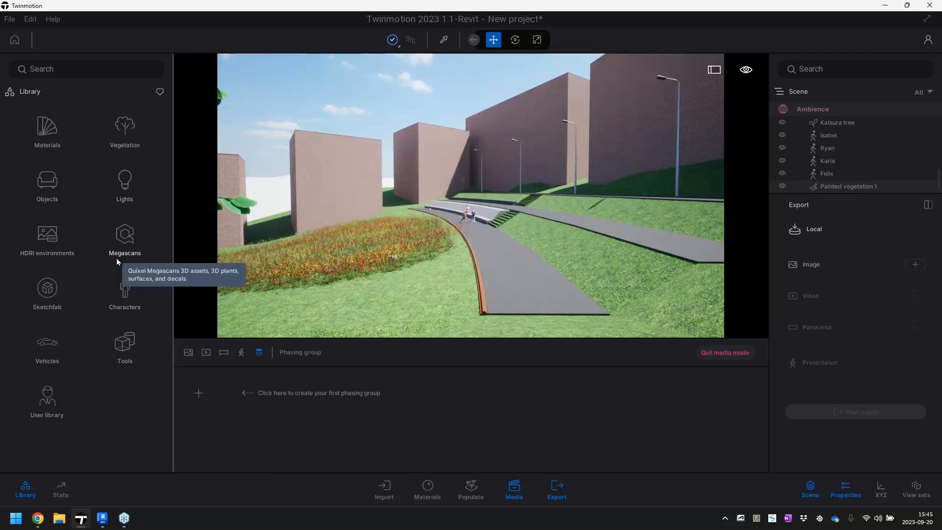
Browse the Animals & Pets models in the Sketchfab library and return to the main library
left_click(49, 292)
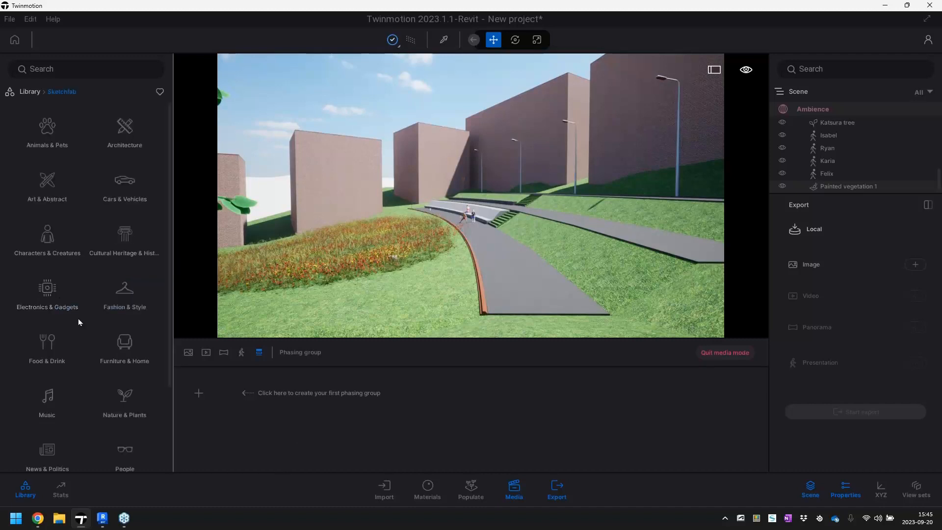
left_click(51, 134)
mouse_move(130, 144)
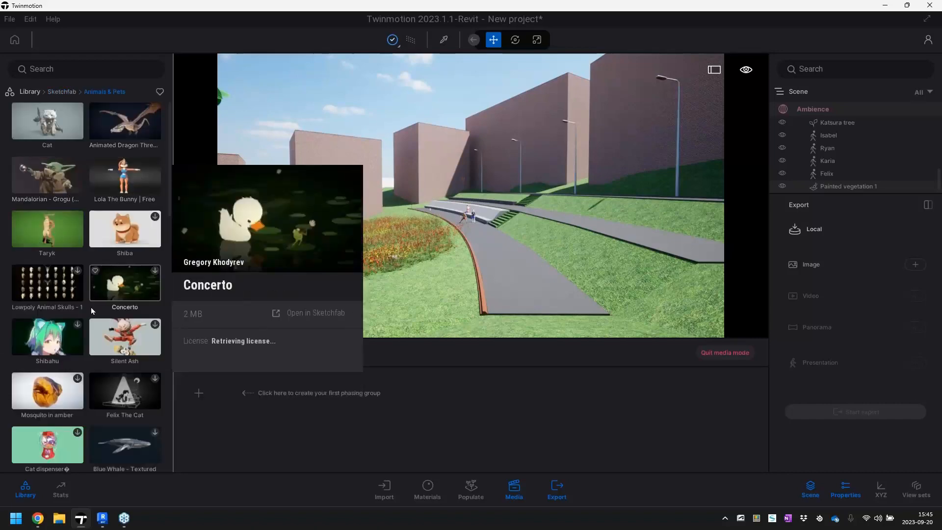
left_click(56, 91)
left_click(27, 93)
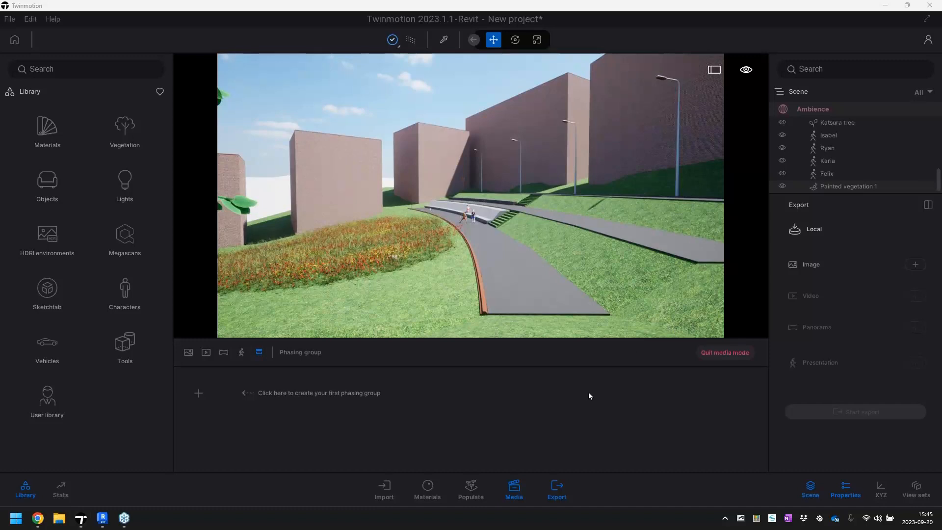
Quit media mode and move in close to the children on the walkway beside the flower meadow
right_click_drag(574, 248, 590, 256)
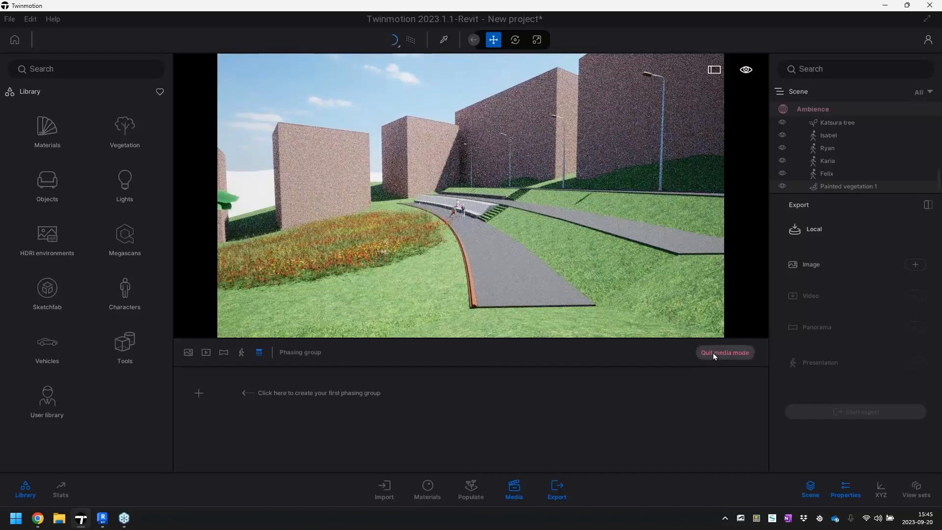
left_click(716, 354)
key("w")
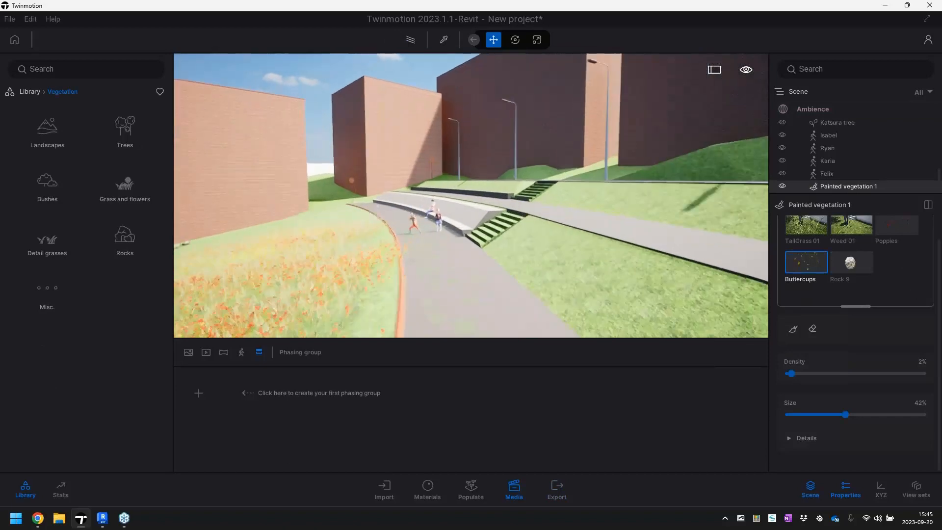
key("w")
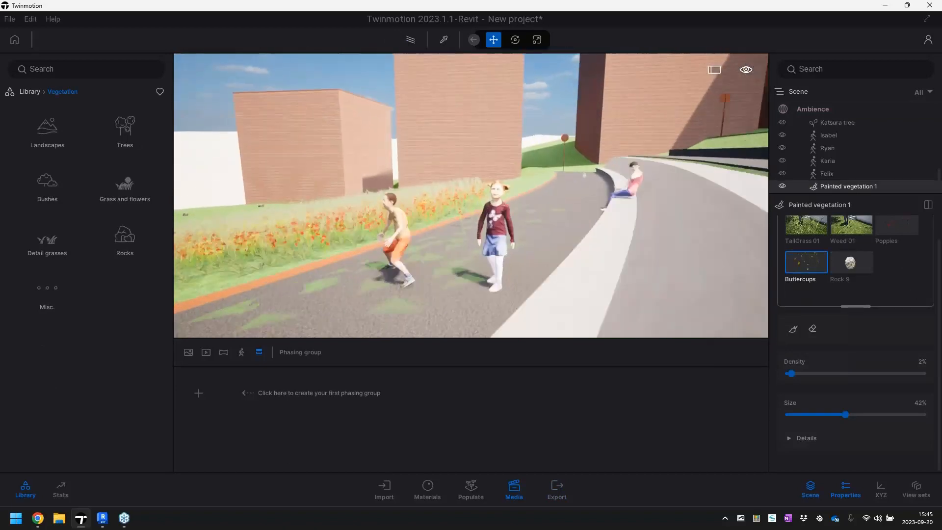
key("w")
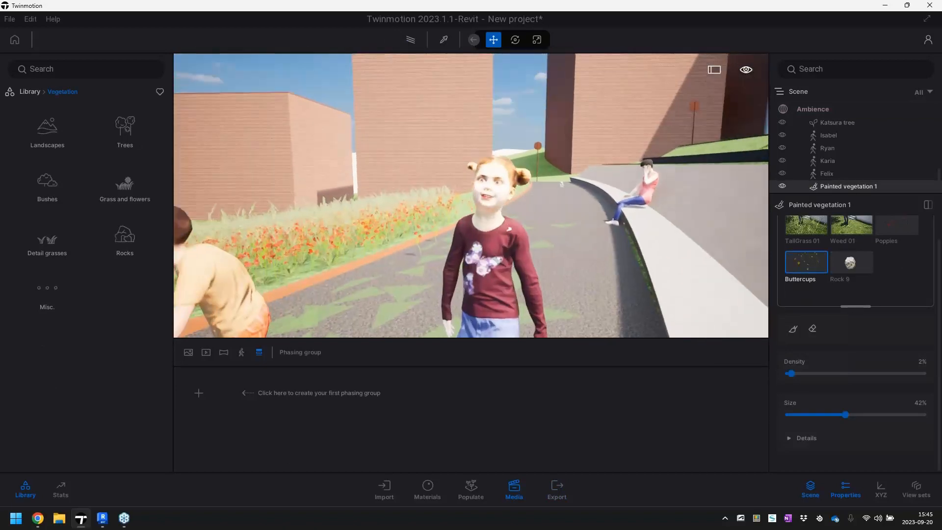
key("s")
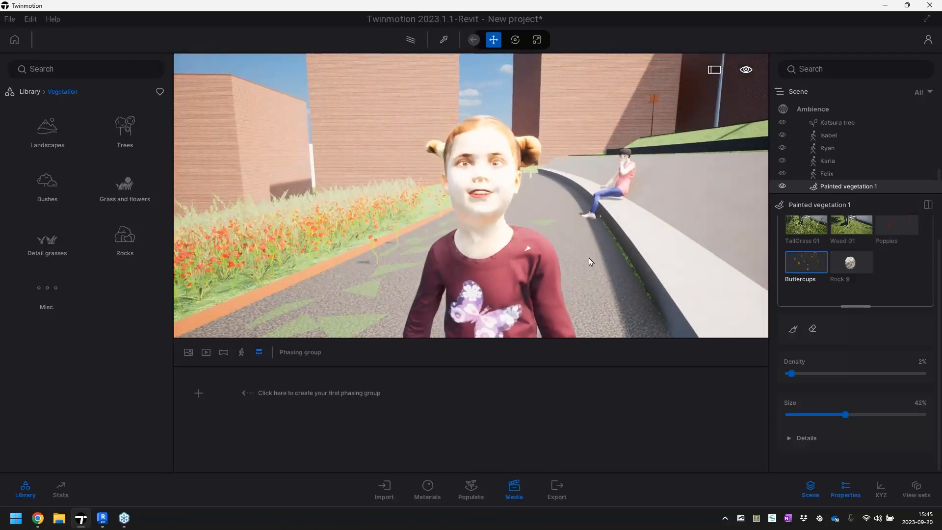
mouse_move(590, 262)
right_mouse_down()
mouse_move(596, 280)
mouse_move(513, 253)
mouse_move(511, 274)
mouse_move(562, 276)
mouse_move(574, 289)
mouse_move(600, 271)
mouse_move(590, 261)
right_mouse_up()
Examine the flower meadow, the trees and the terraces from several viewpoints, ending with an overview of the meadow and stairs
key("s")
key("a")
key("w")
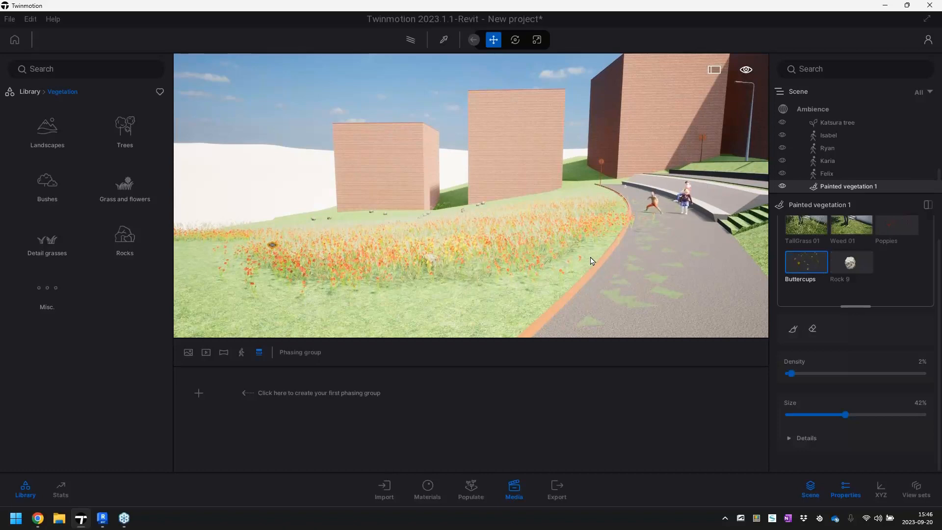
right_click_drag(590, 255, 630, 269)
key("a")
key("s")
key("s")
key("w")
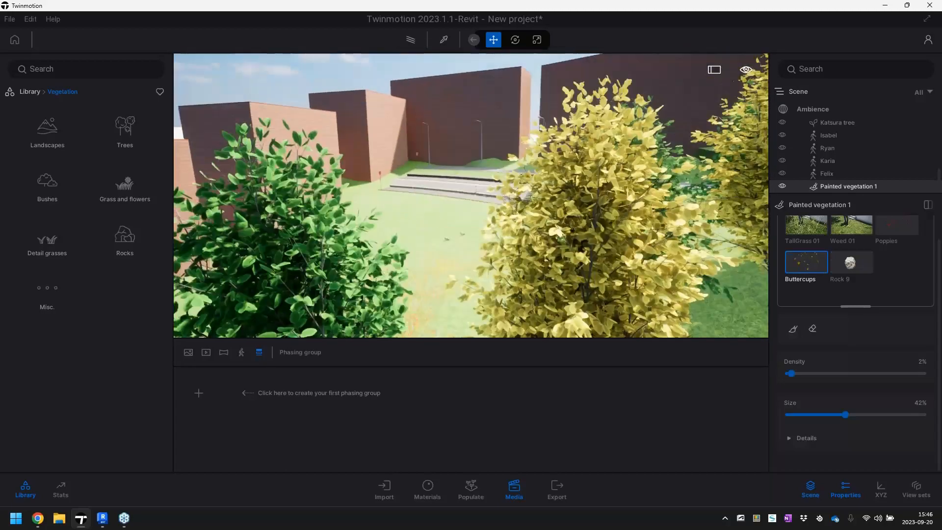
key("s")
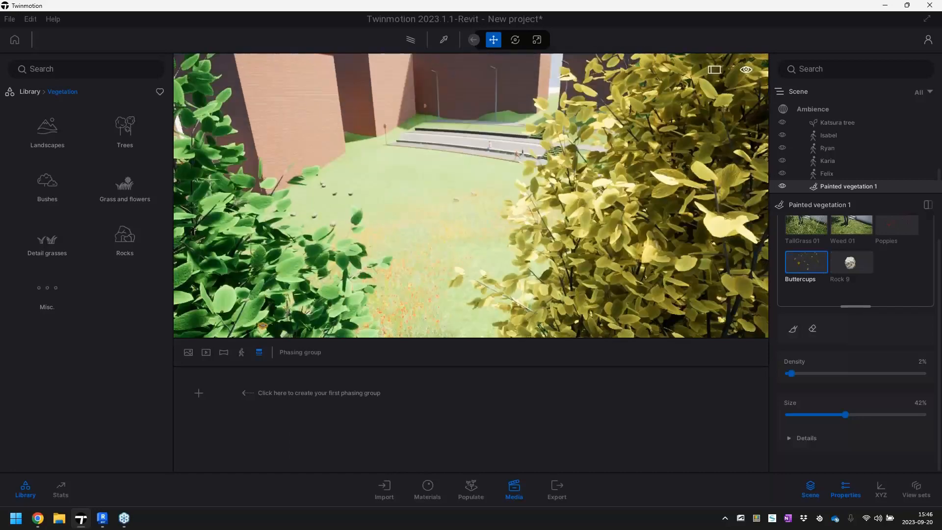
key("w")
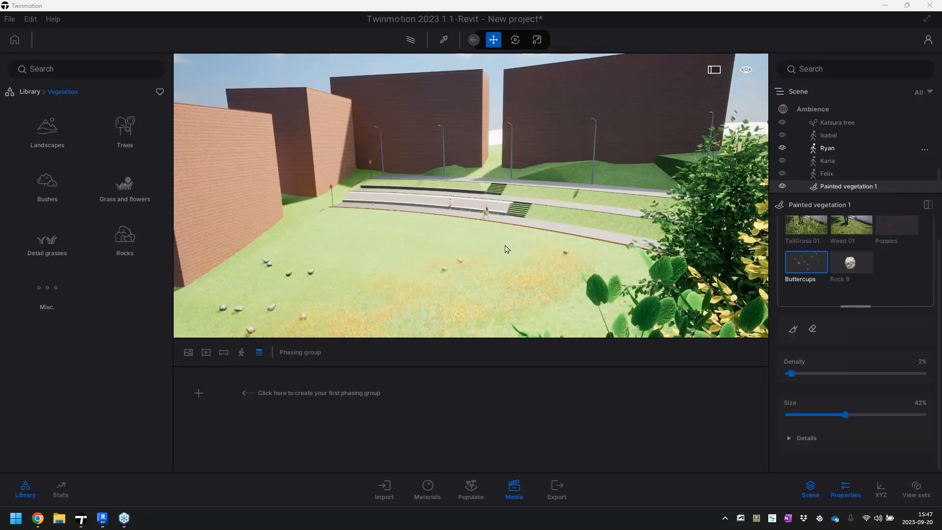
left_click(599, 17)
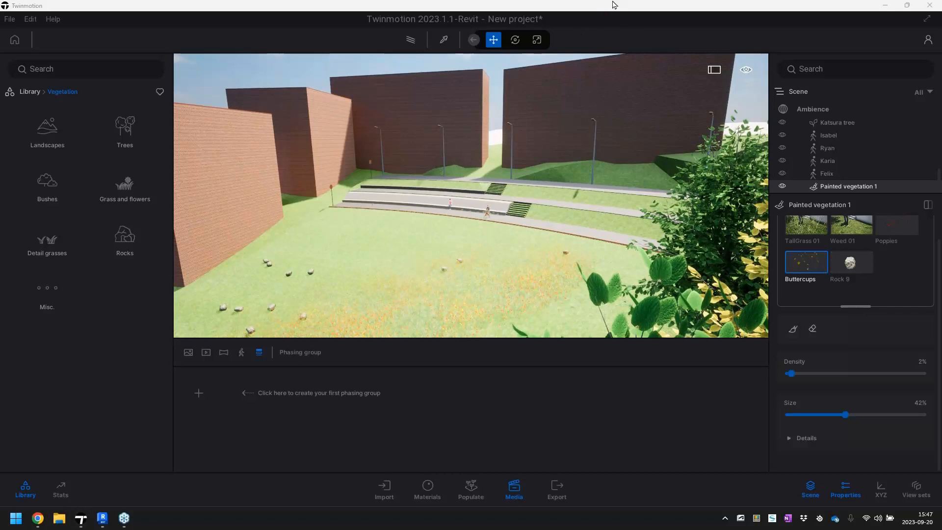
left_click(589, 407)
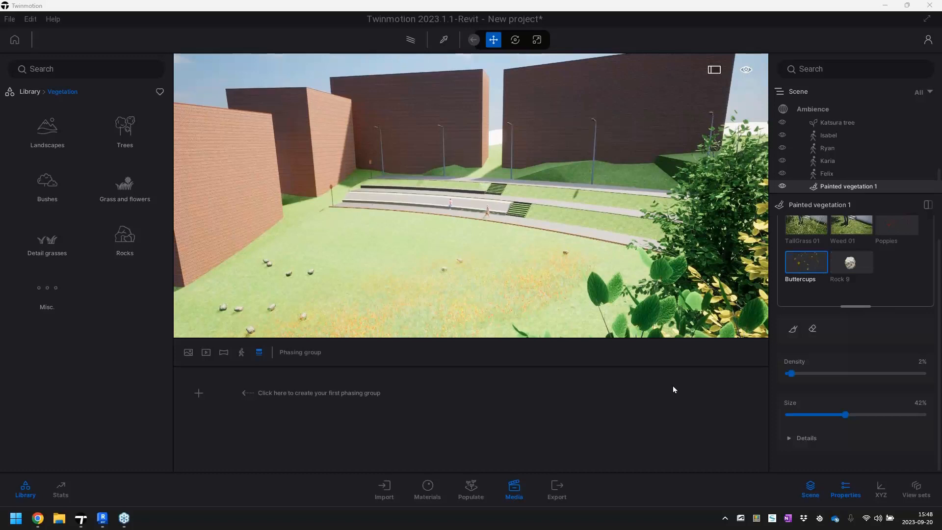
Set the vignetting in the Ambience camera effects to 100%
left_click(807, 108)
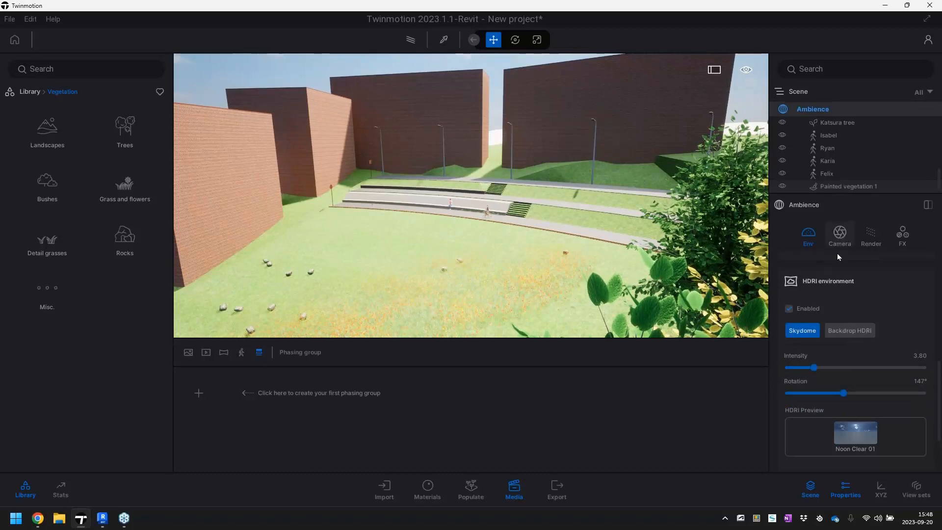
left_click(837, 240)
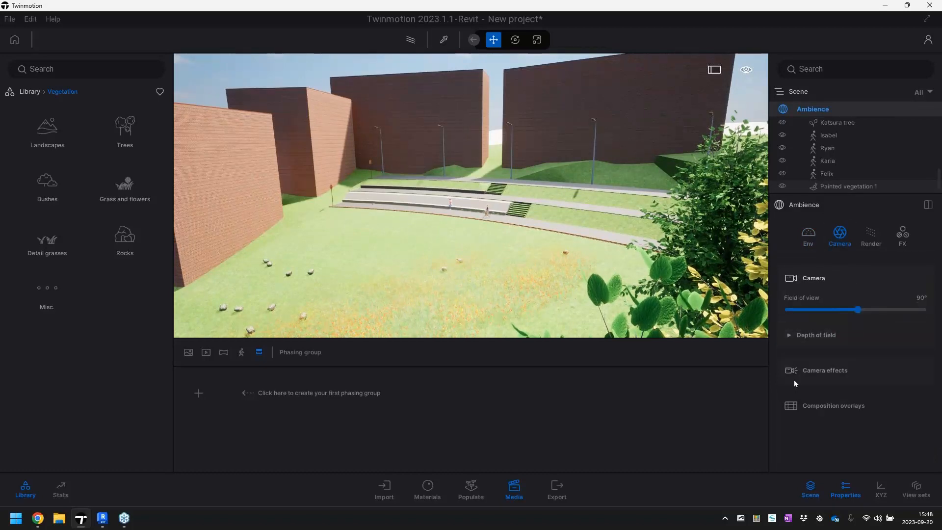
left_click(826, 370)
left_click_drag(842, 309, 923, 308)
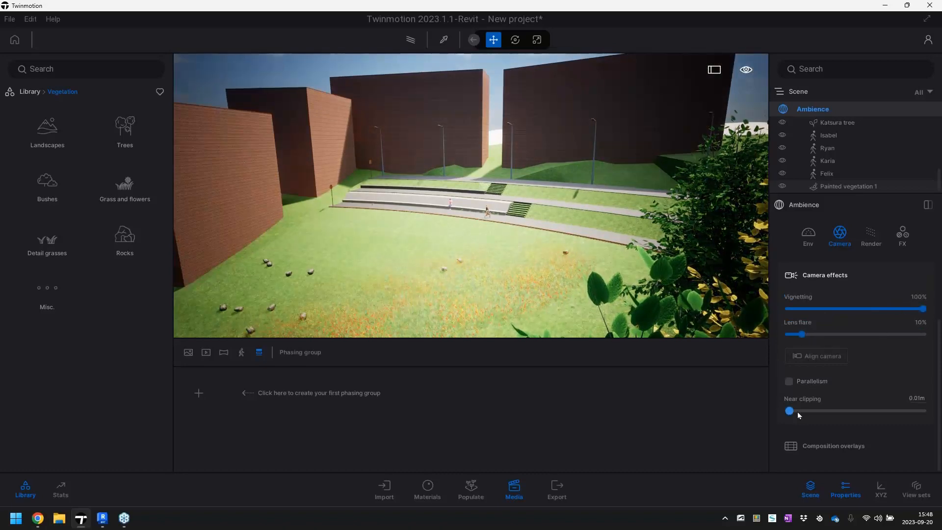
Try the Blueprint 2, Halftone, Halftone Comic and Hidden Line 1 filters on the scene, and reset the filter to None
left_click(869, 237)
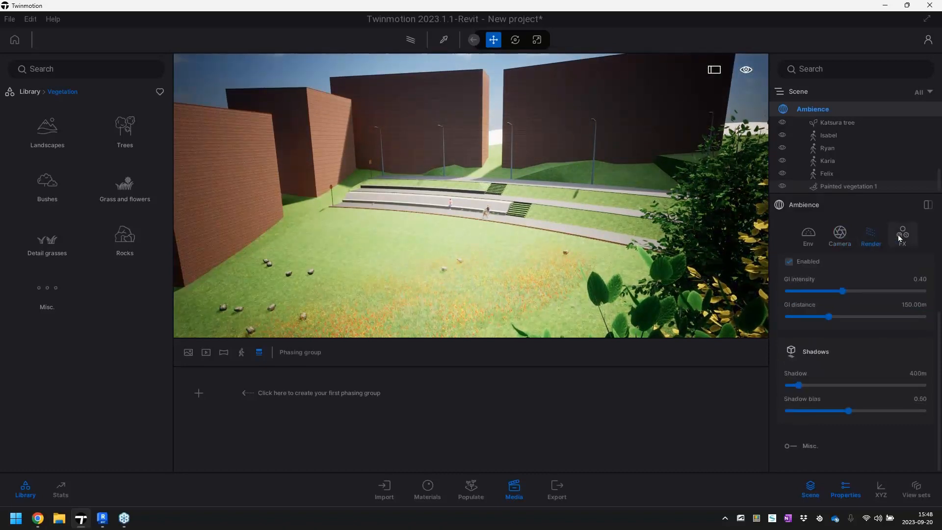
left_click(899, 234)
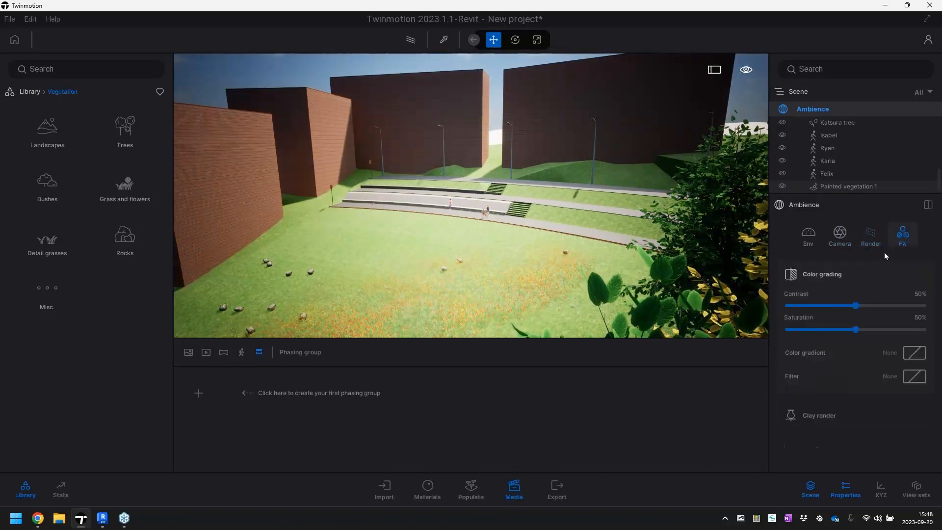
left_click(914, 376)
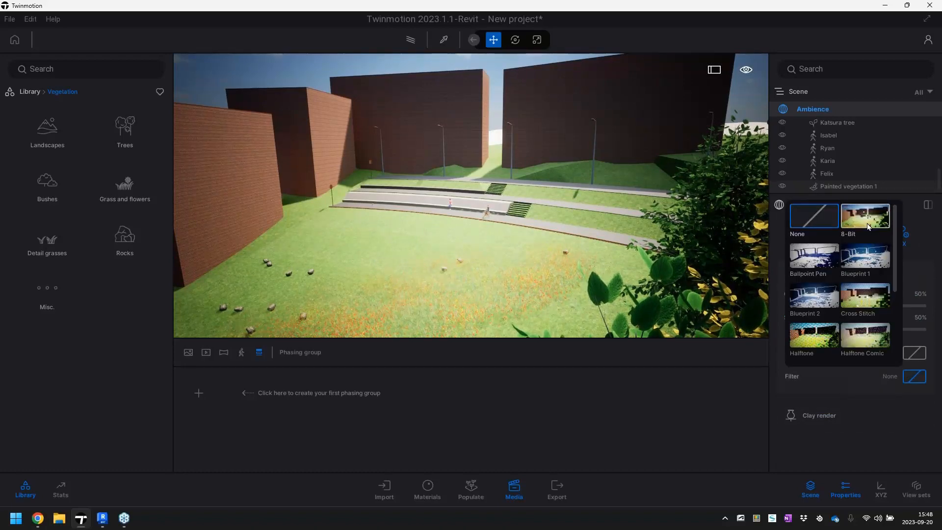
left_click(822, 302)
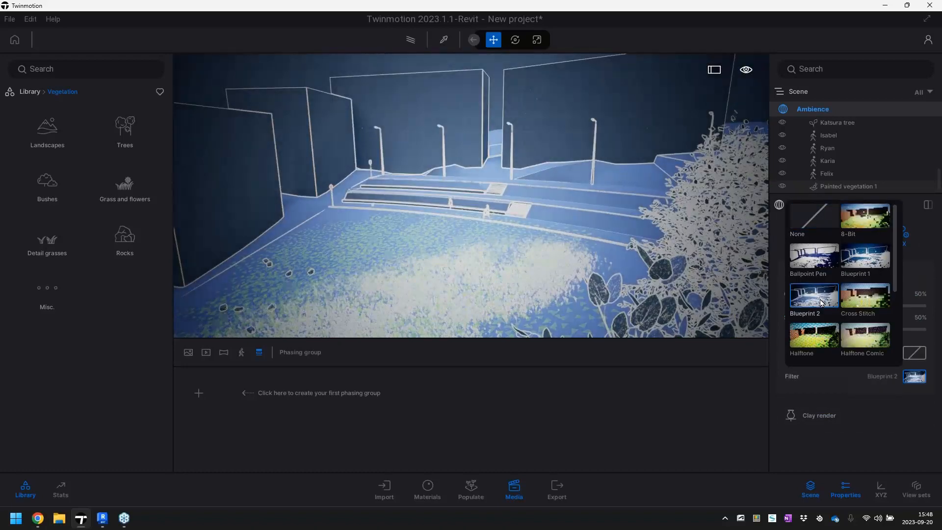
left_click(819, 335)
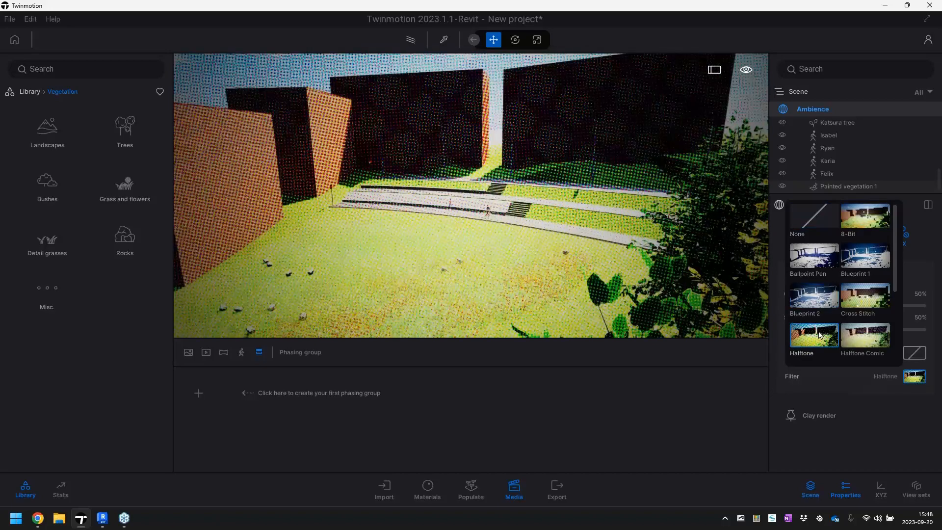
scroll(866, 323, "down", 3)
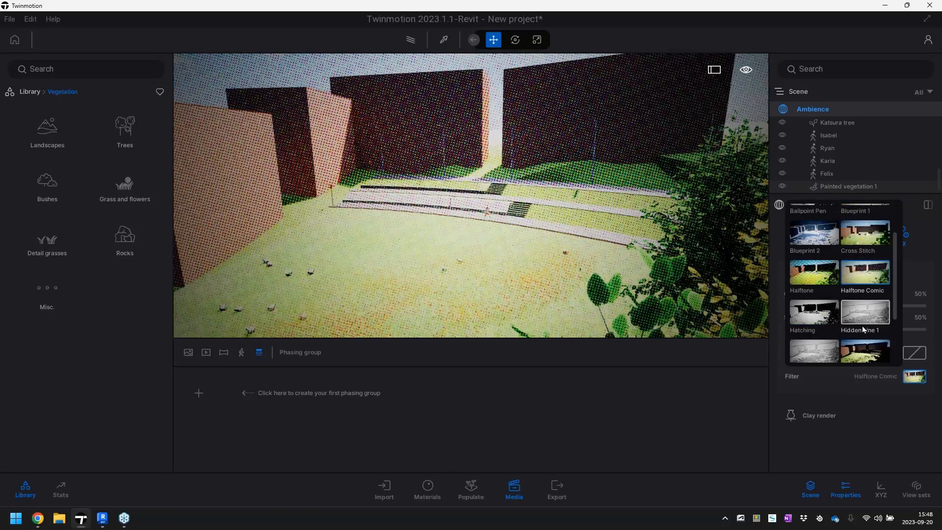
left_click(865, 297)
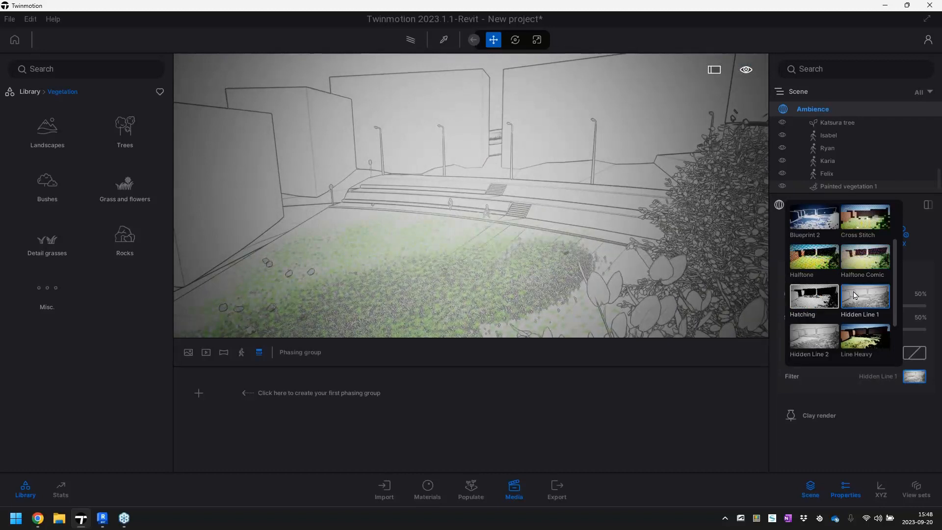
scroll(817, 299, "up", 2)
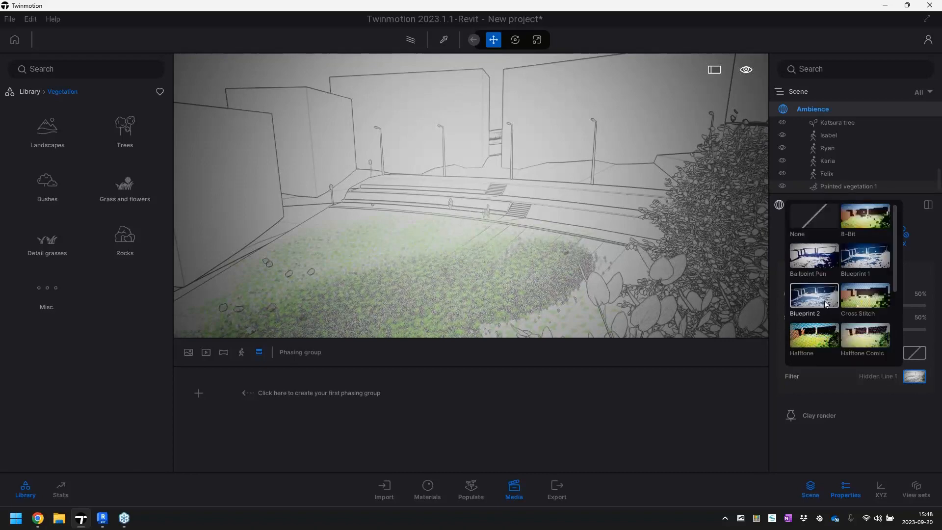
left_click(815, 217)
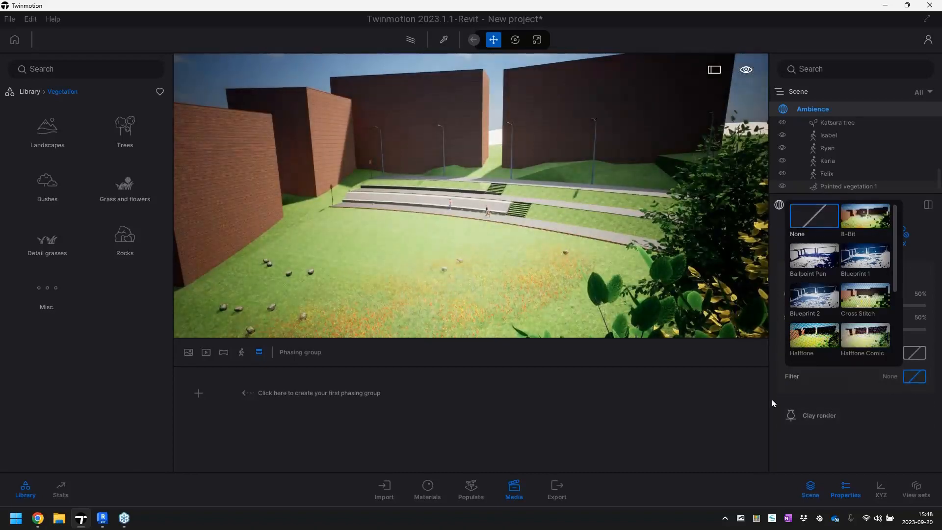
Try the Clay render effect on the scene and turn it off again
left_click(784, 415)
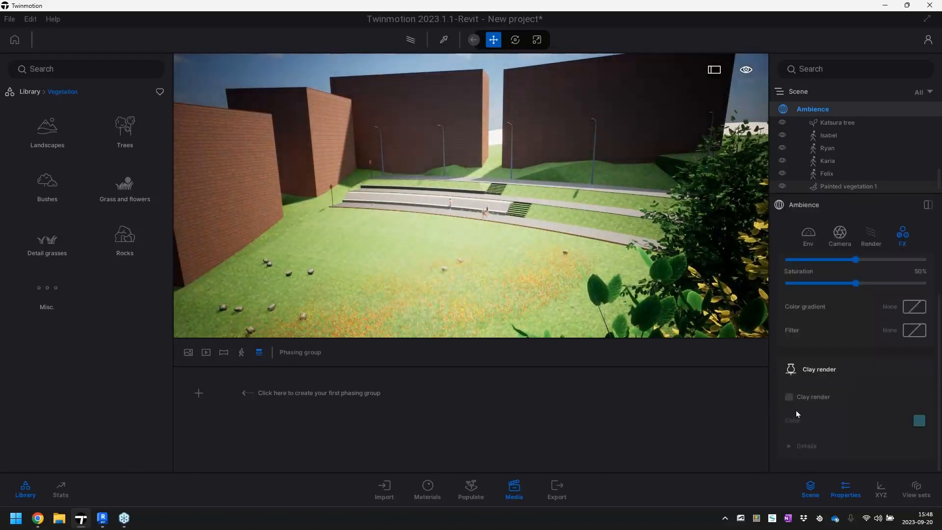
left_click(789, 397)
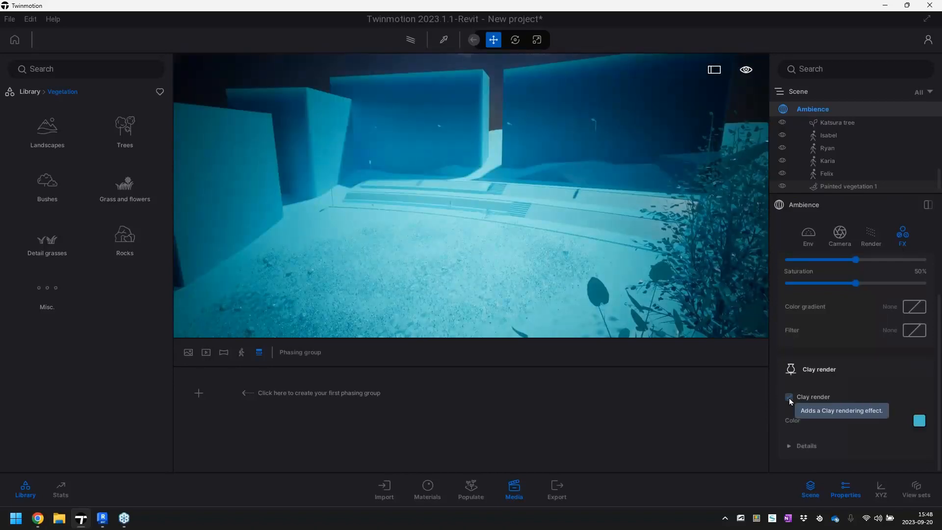
left_click(789, 397)
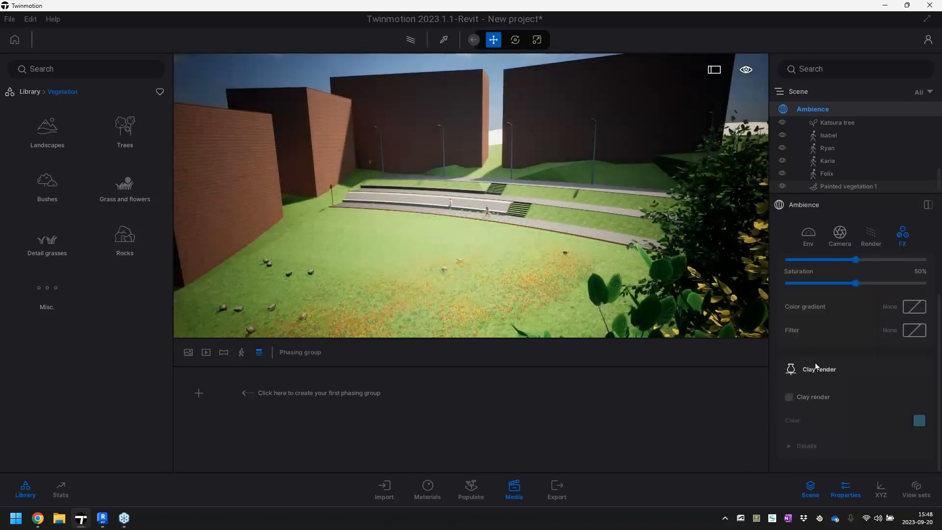
Shift the Ambience weather toward rain and the season toward winter, and tilt the view up to show the sky
left_click(809, 236)
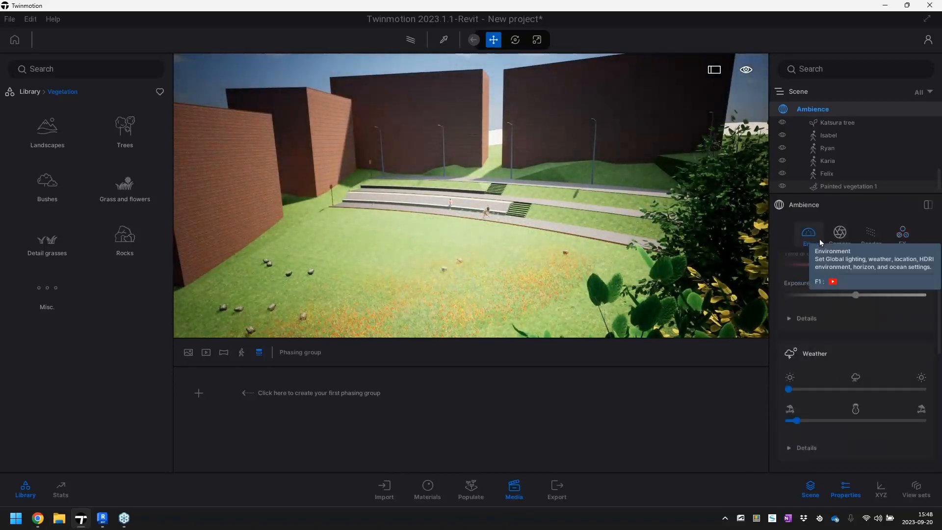
left_click_drag(790, 389, 837, 390)
left_click_drag(798, 422, 832, 421)
right_click_drag(637, 255, 615, 160)
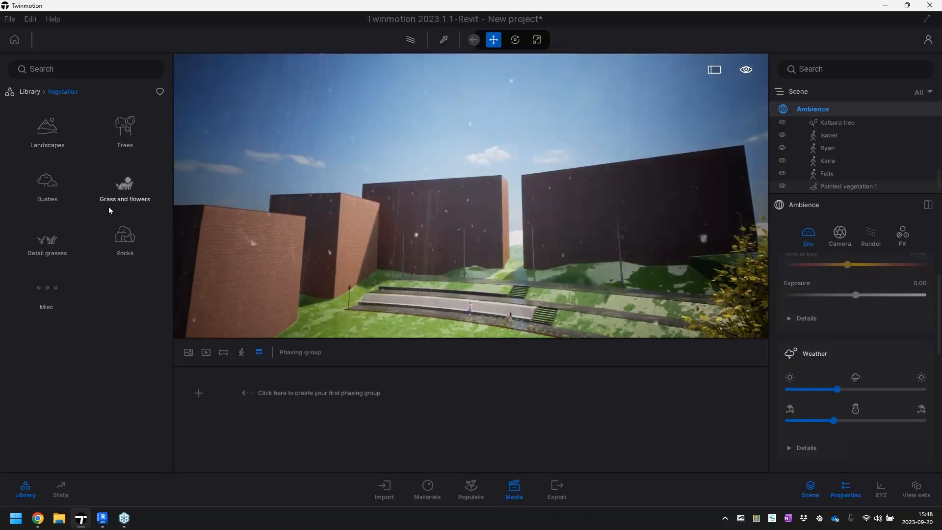
Look through the library's object categories, including the Home and City collections
left_click(30, 91)
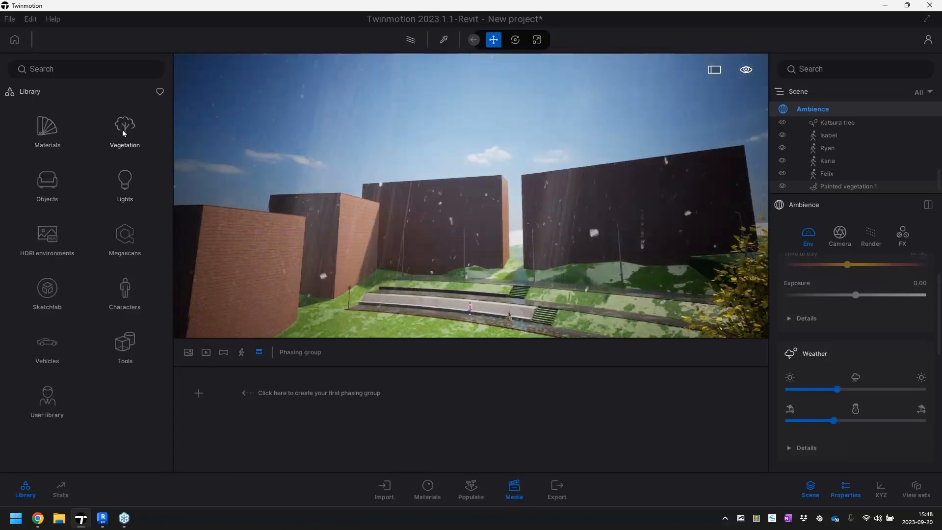
left_click(46, 182)
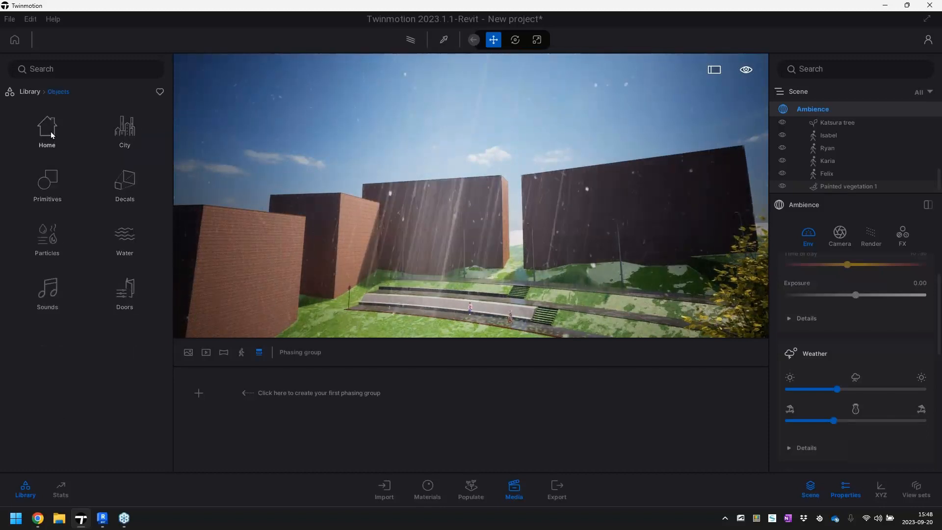
left_click(30, 92)
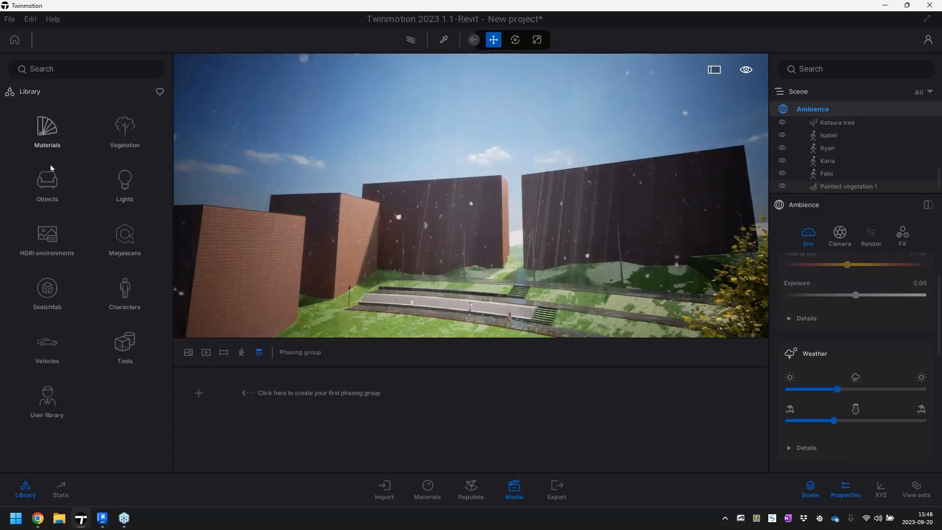
left_click(47, 180)
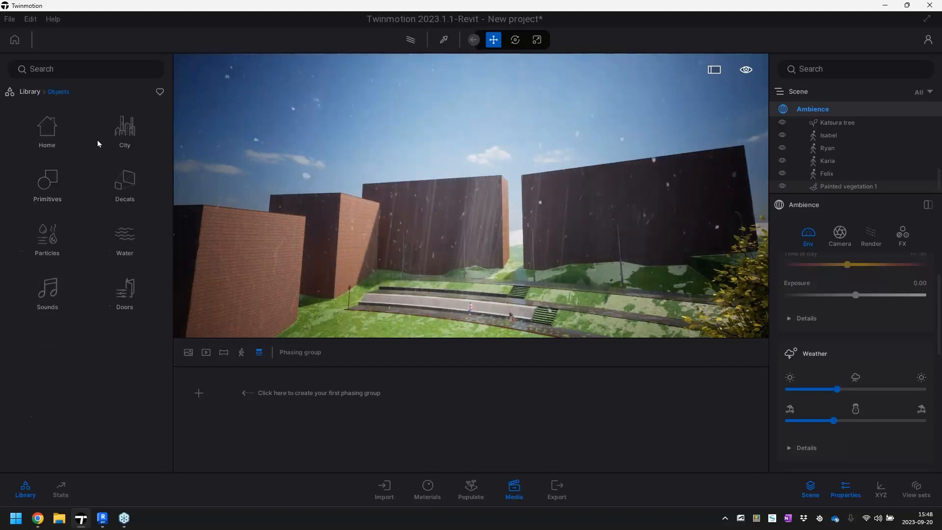
left_click(121, 129)
left_click(60, 92)
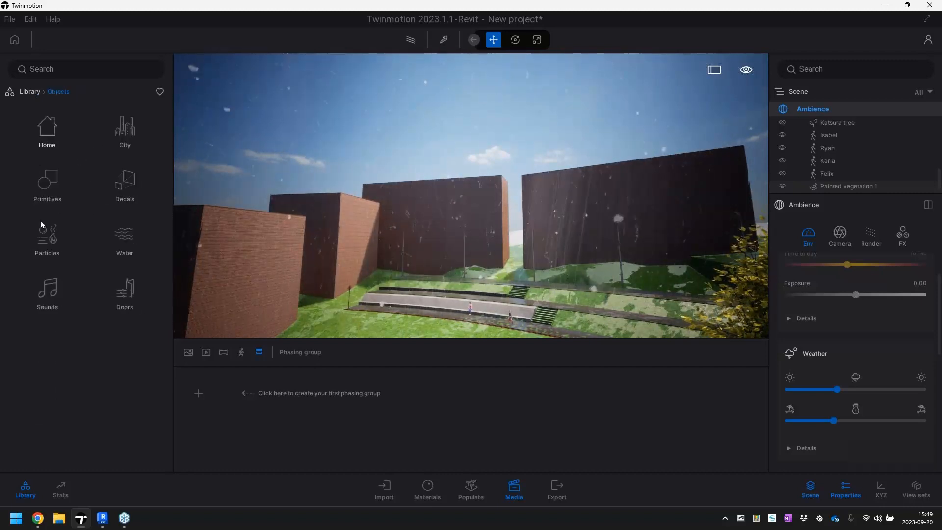
left_click(51, 135)
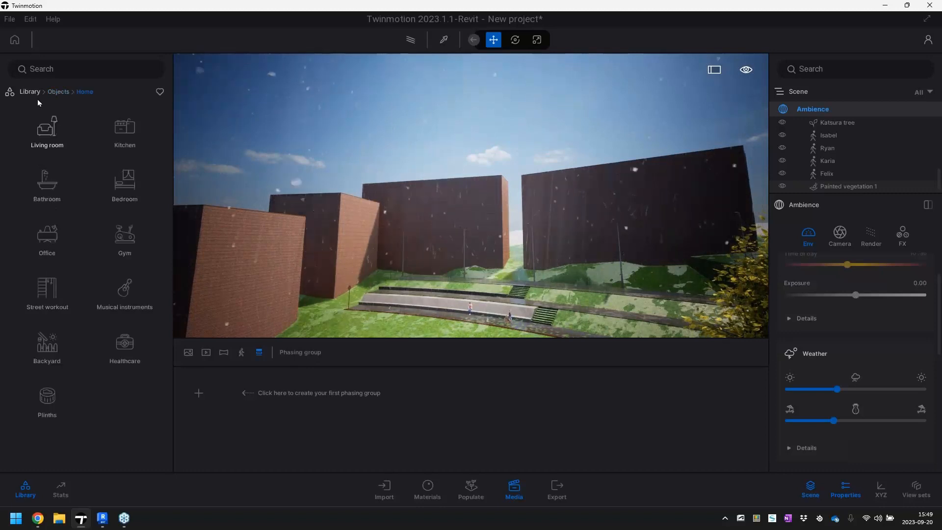
left_click(55, 93)
left_click(30, 92)
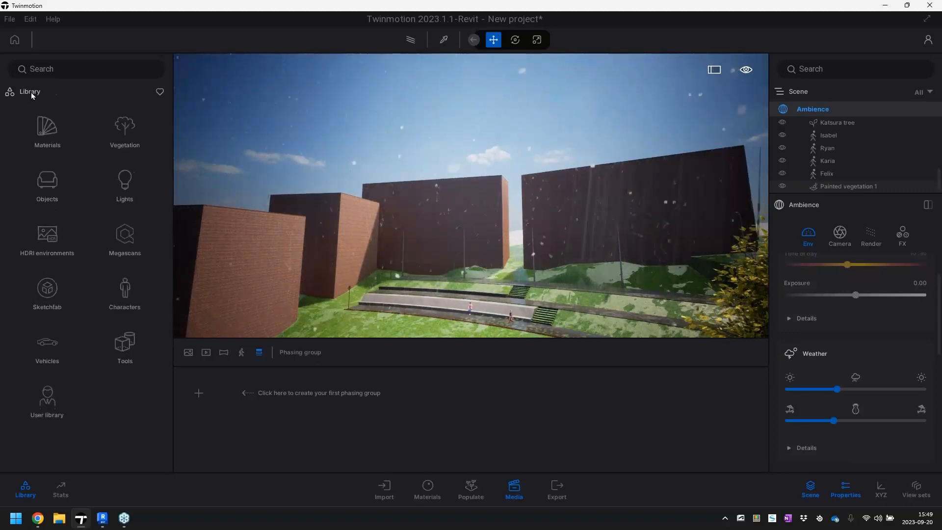
Place Hot Air Balloon 02 from the aircraft vehicles in the sky above the dark building behind the stepped terrace
left_click(50, 346)
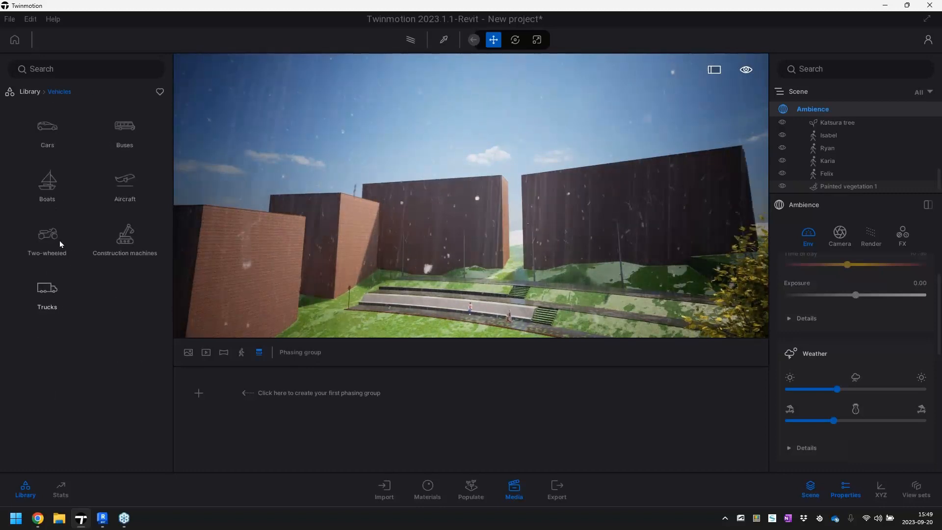
left_click(127, 191)
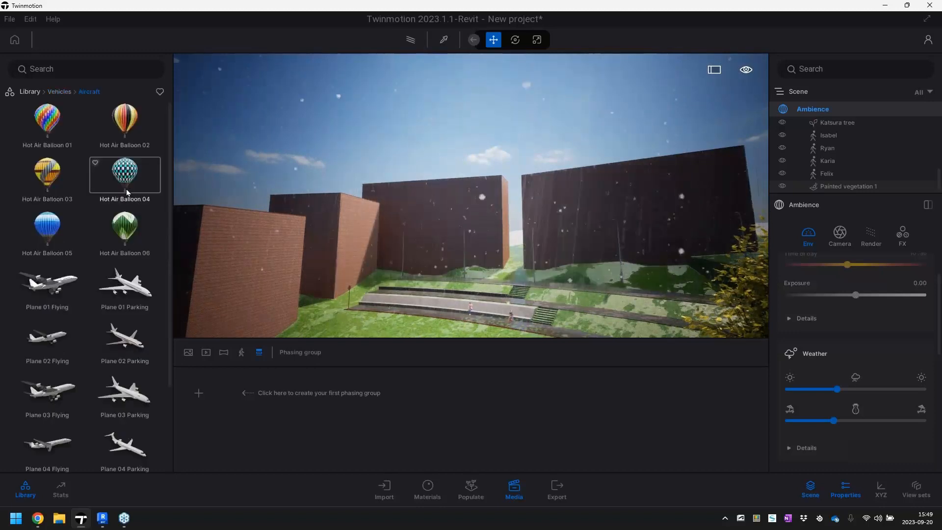
left_click_drag(137, 128, 426, 178)
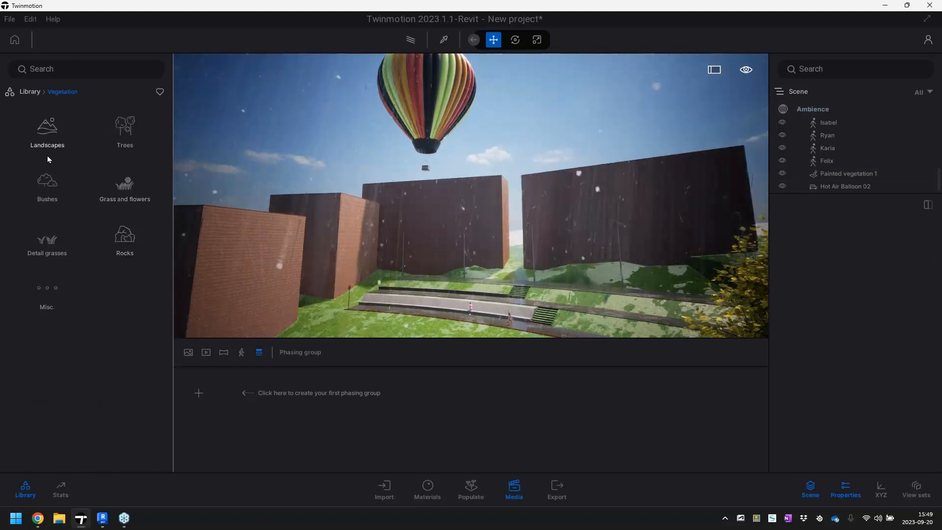
left_click(28, 93)
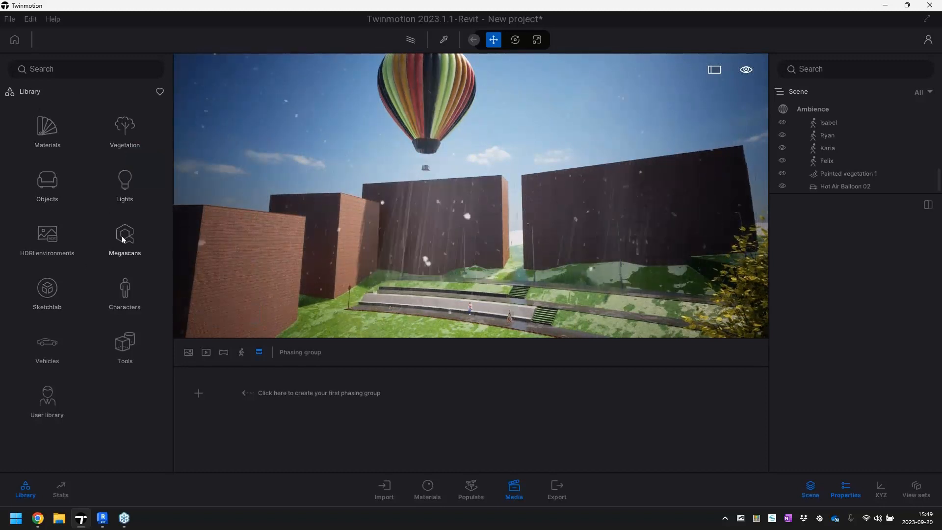
left_click(49, 237)
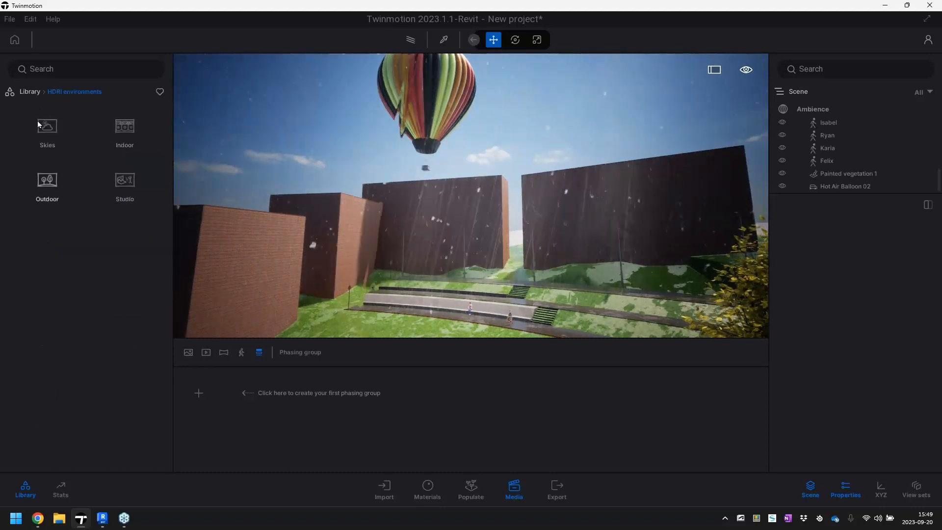
left_click(29, 92)
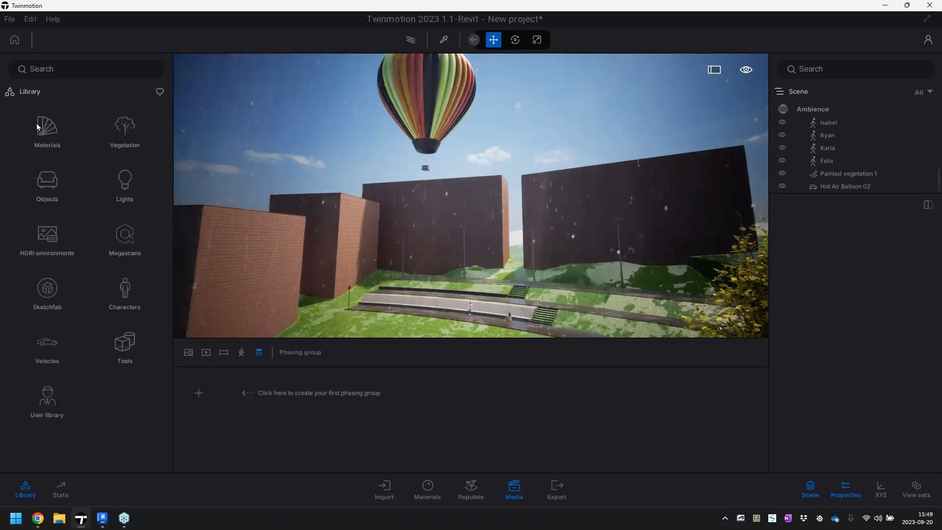